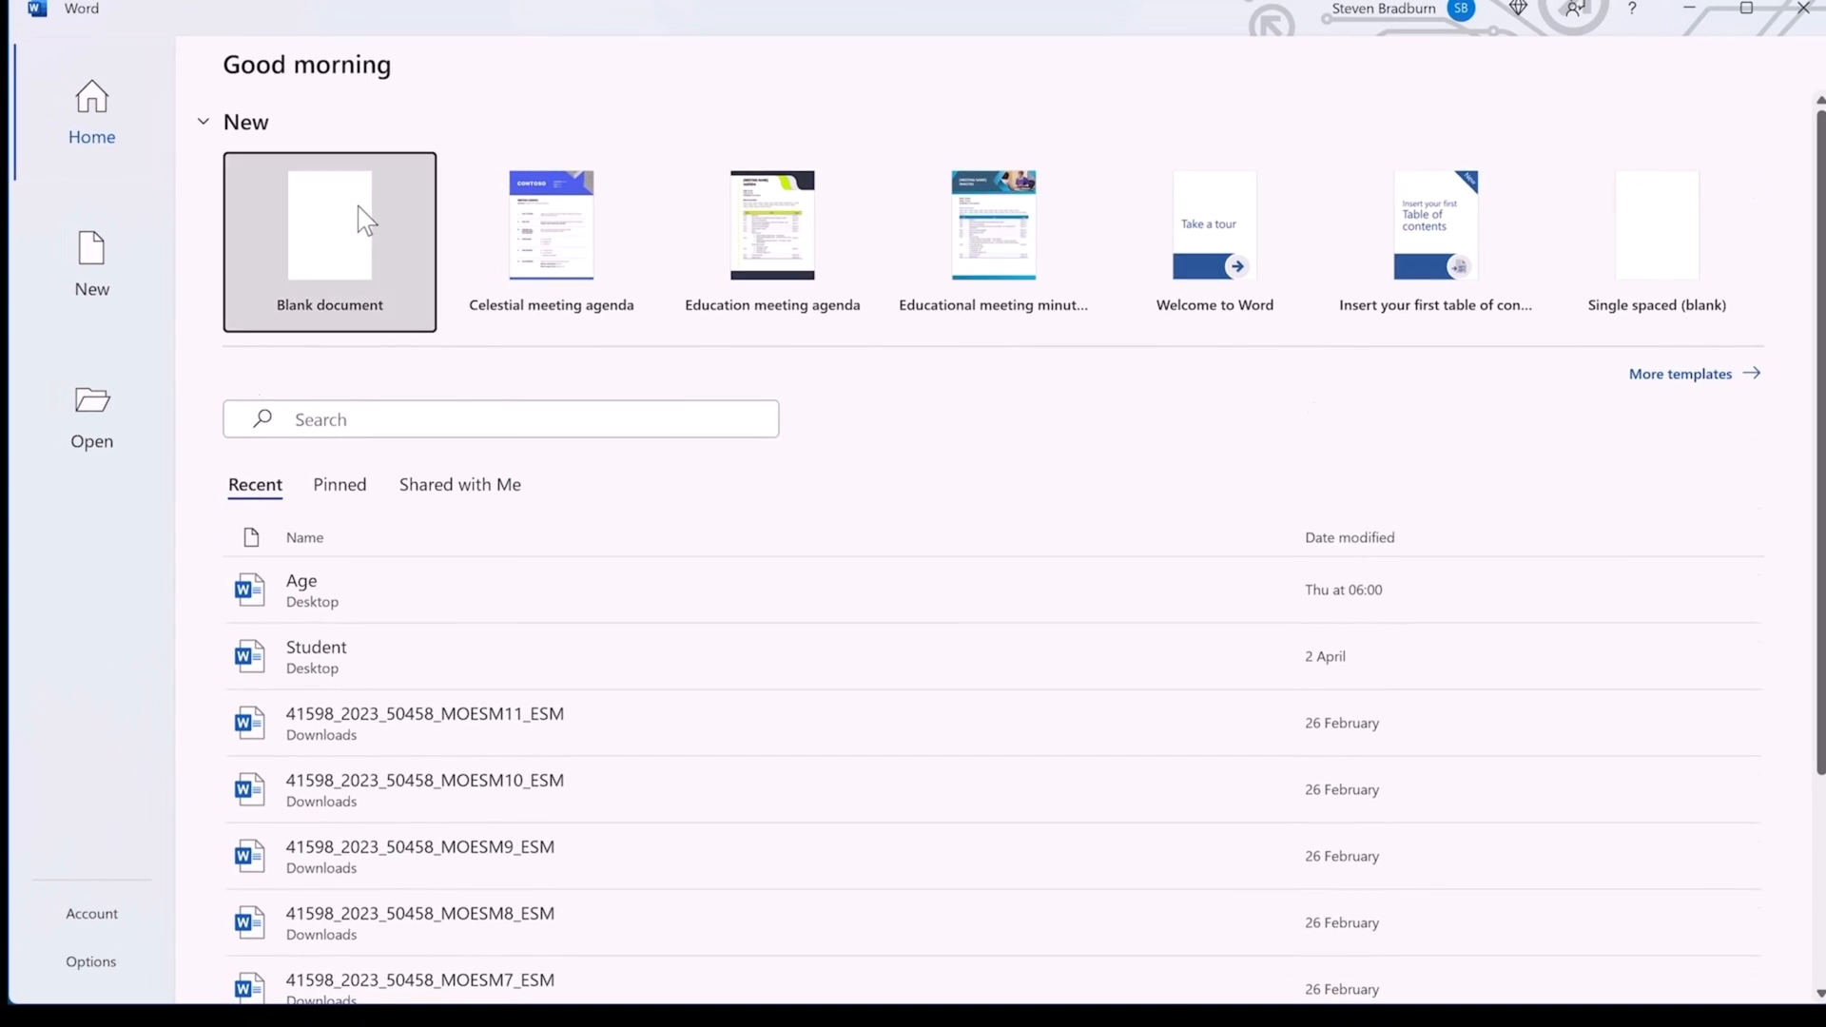
Create a new blank document
{"action": "left_click", "coordinate": [365, 221]}
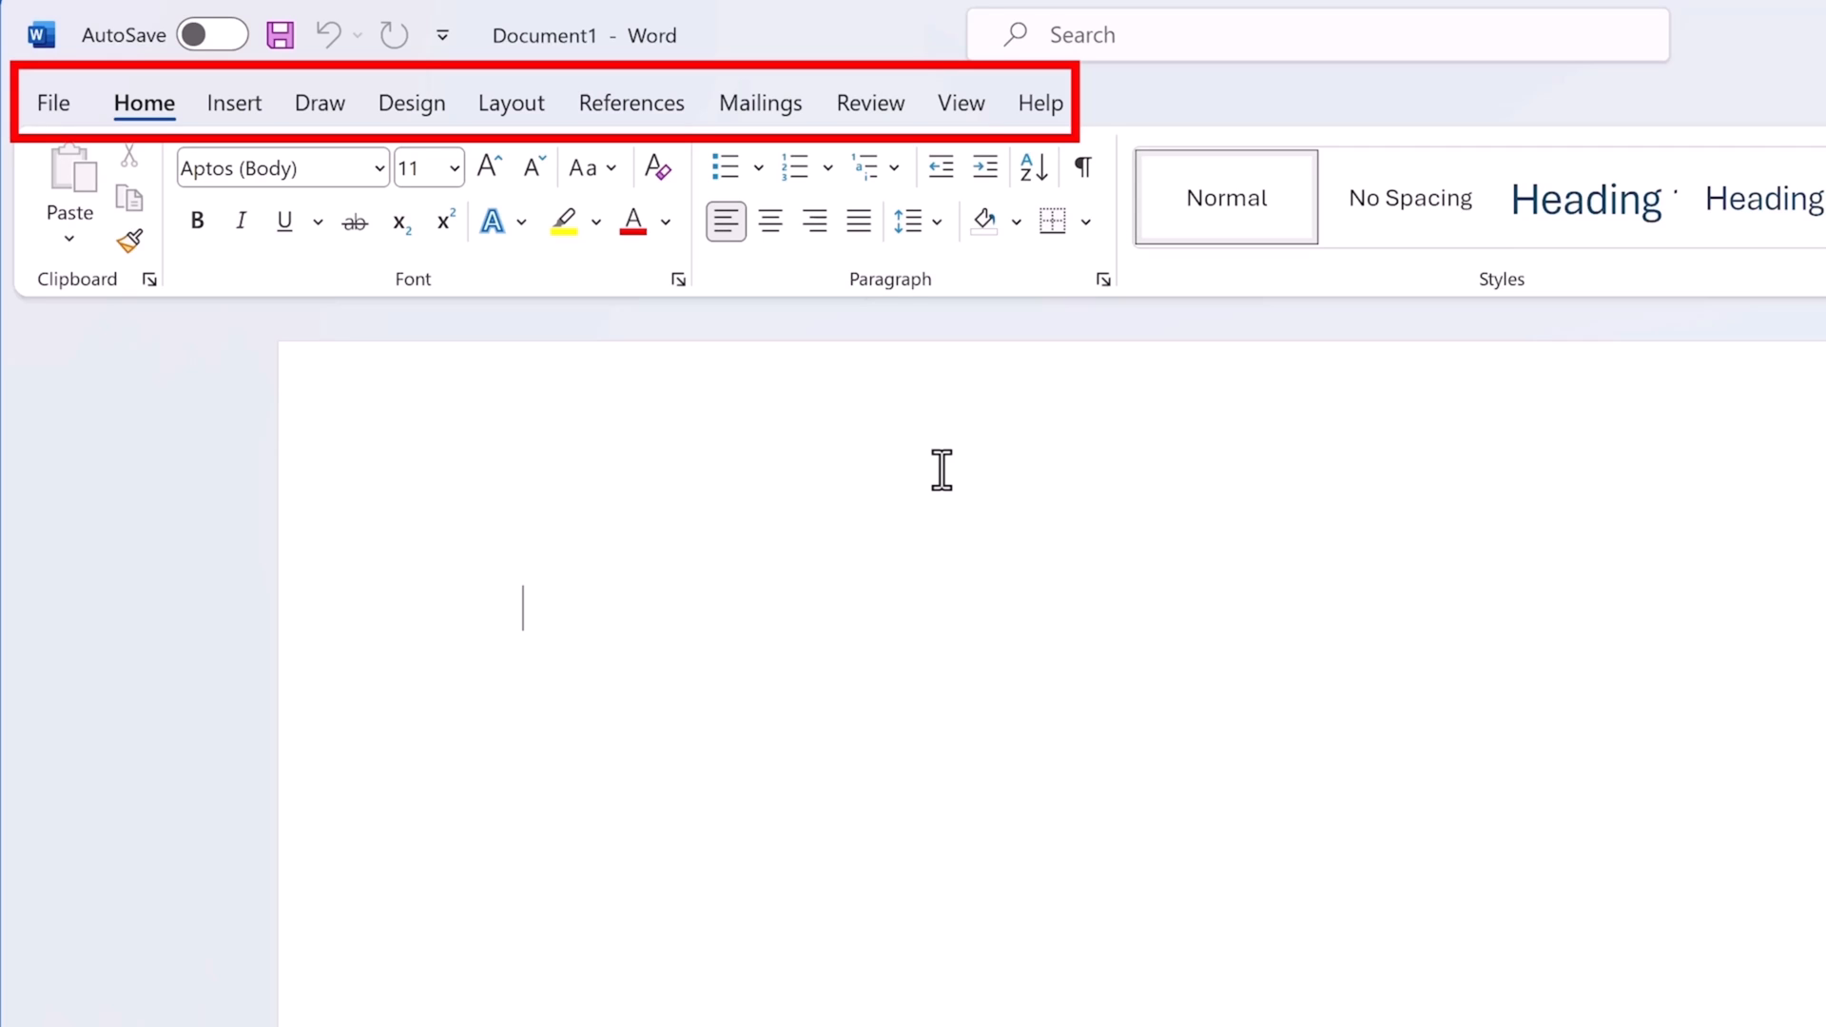
Look through the insert, drawing, design and layout commands, and review the Quick Access Toolbar customisation options
{"action": "left_click", "coordinate": [253, 112]}
{"action": "left_click", "coordinate": [320, 112]}
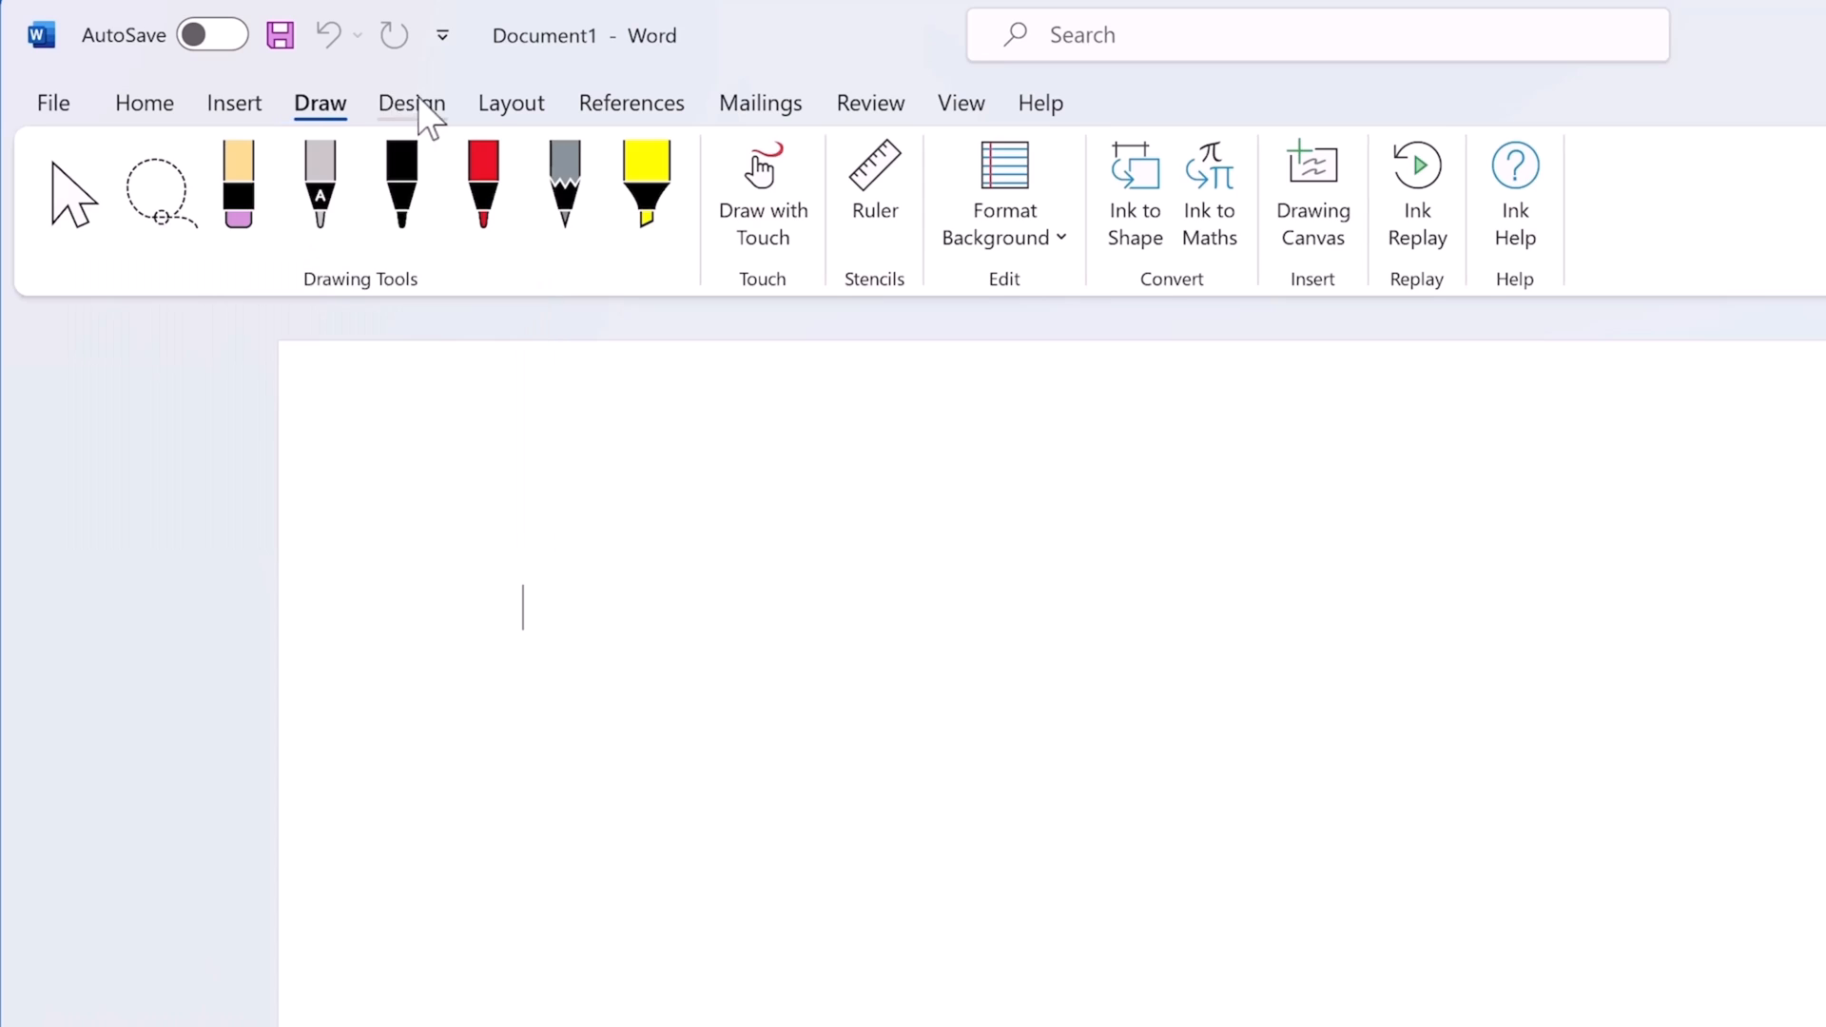
{"action": "left_click", "coordinate": [416, 112]}
{"action": "left_click", "coordinate": [483, 104]}
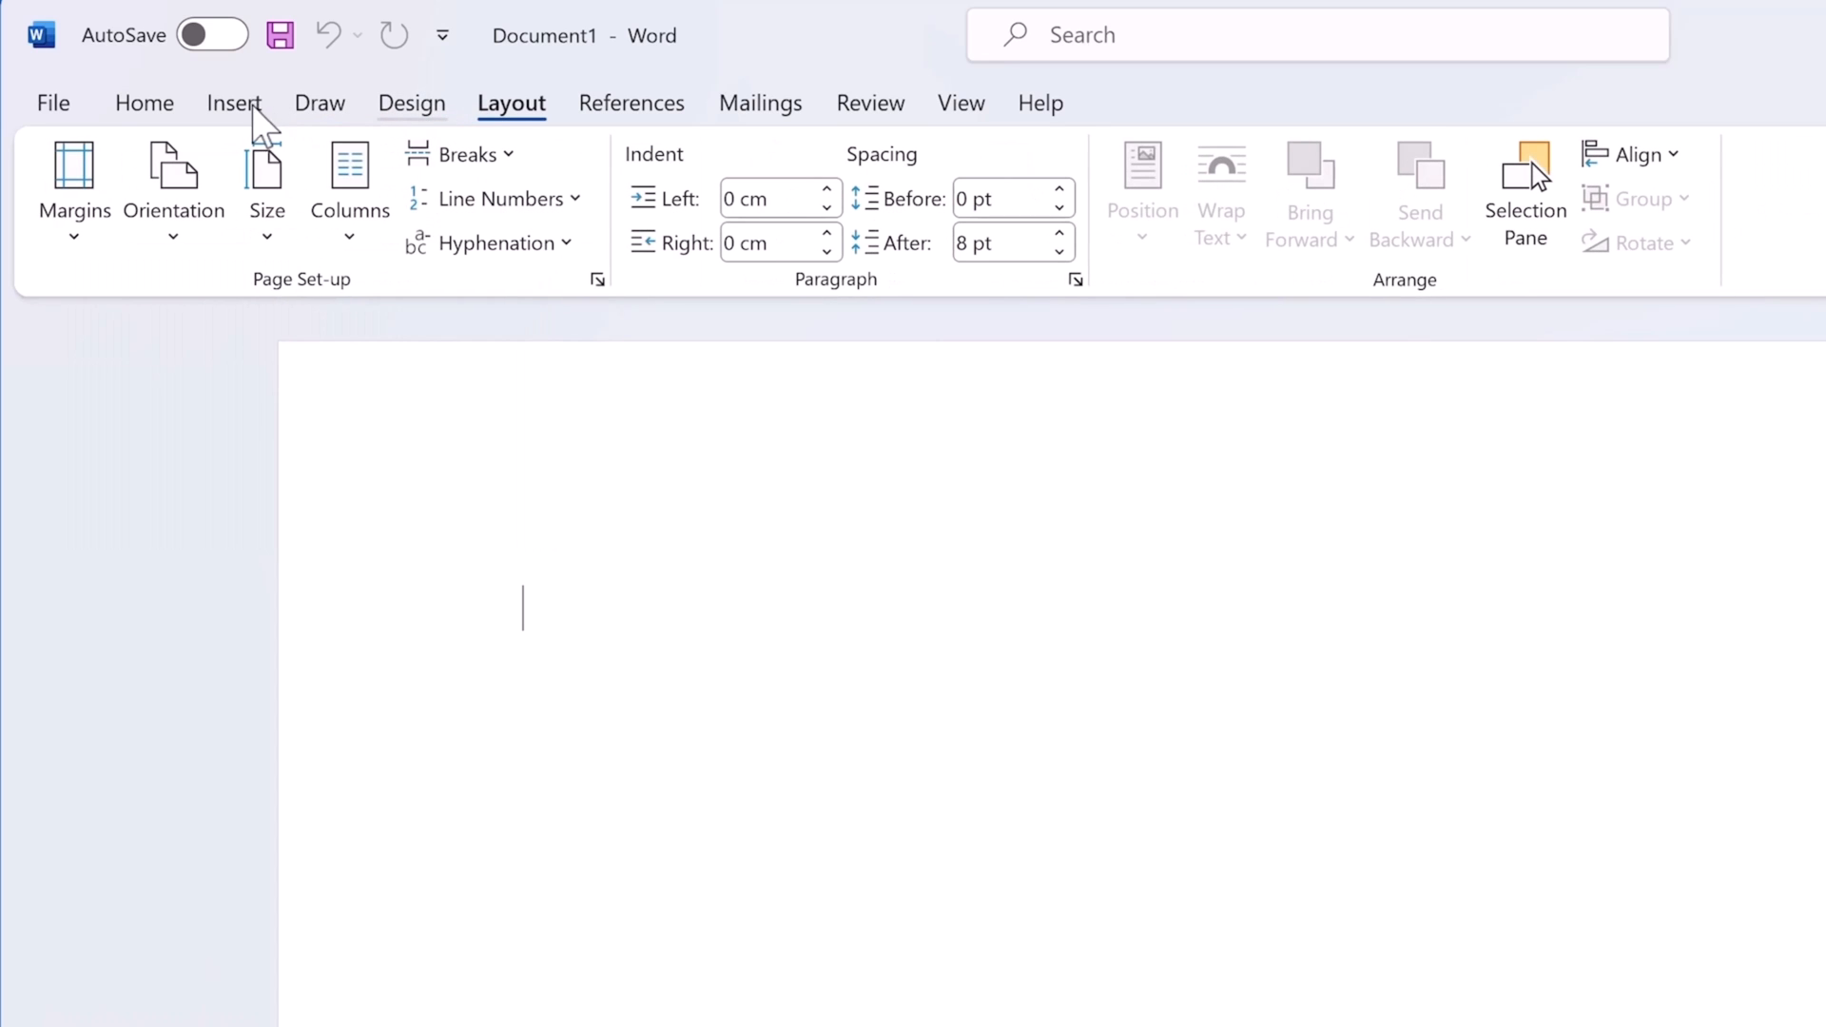
{"action": "left_click", "coordinate": [142, 105]}
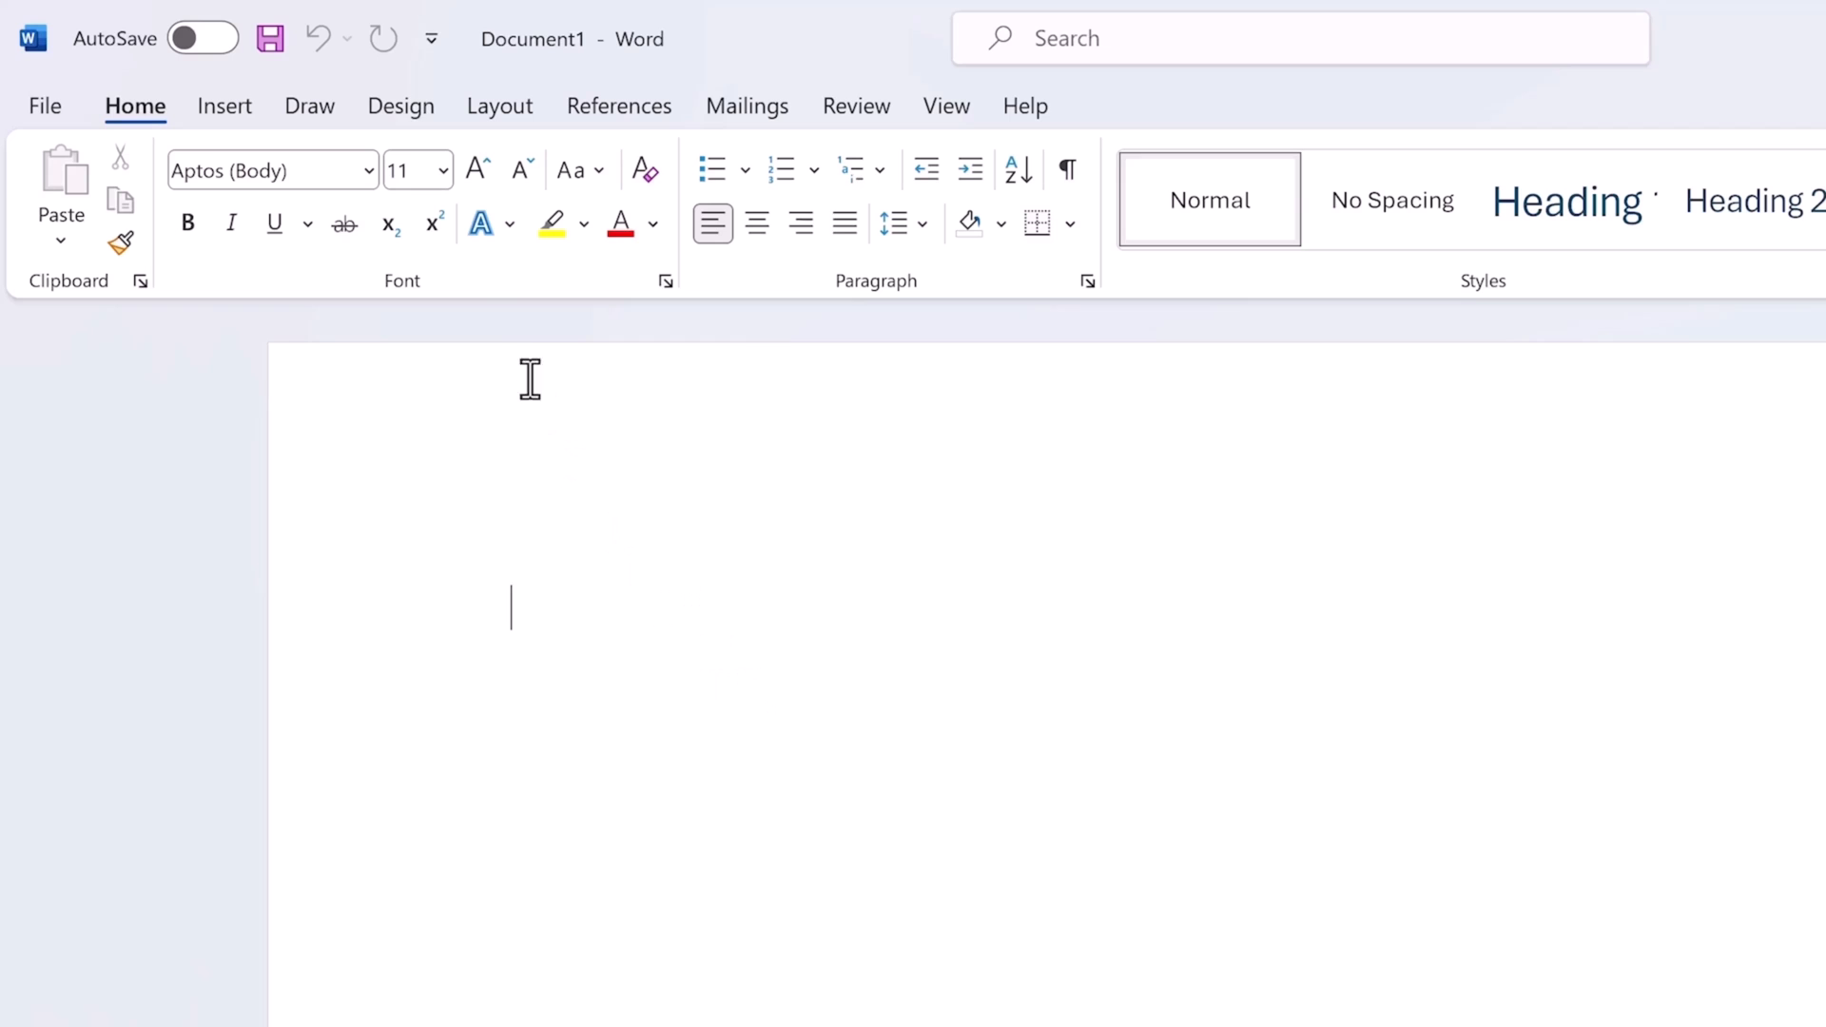
{"action": "left_click", "coordinate": [430, 39]}
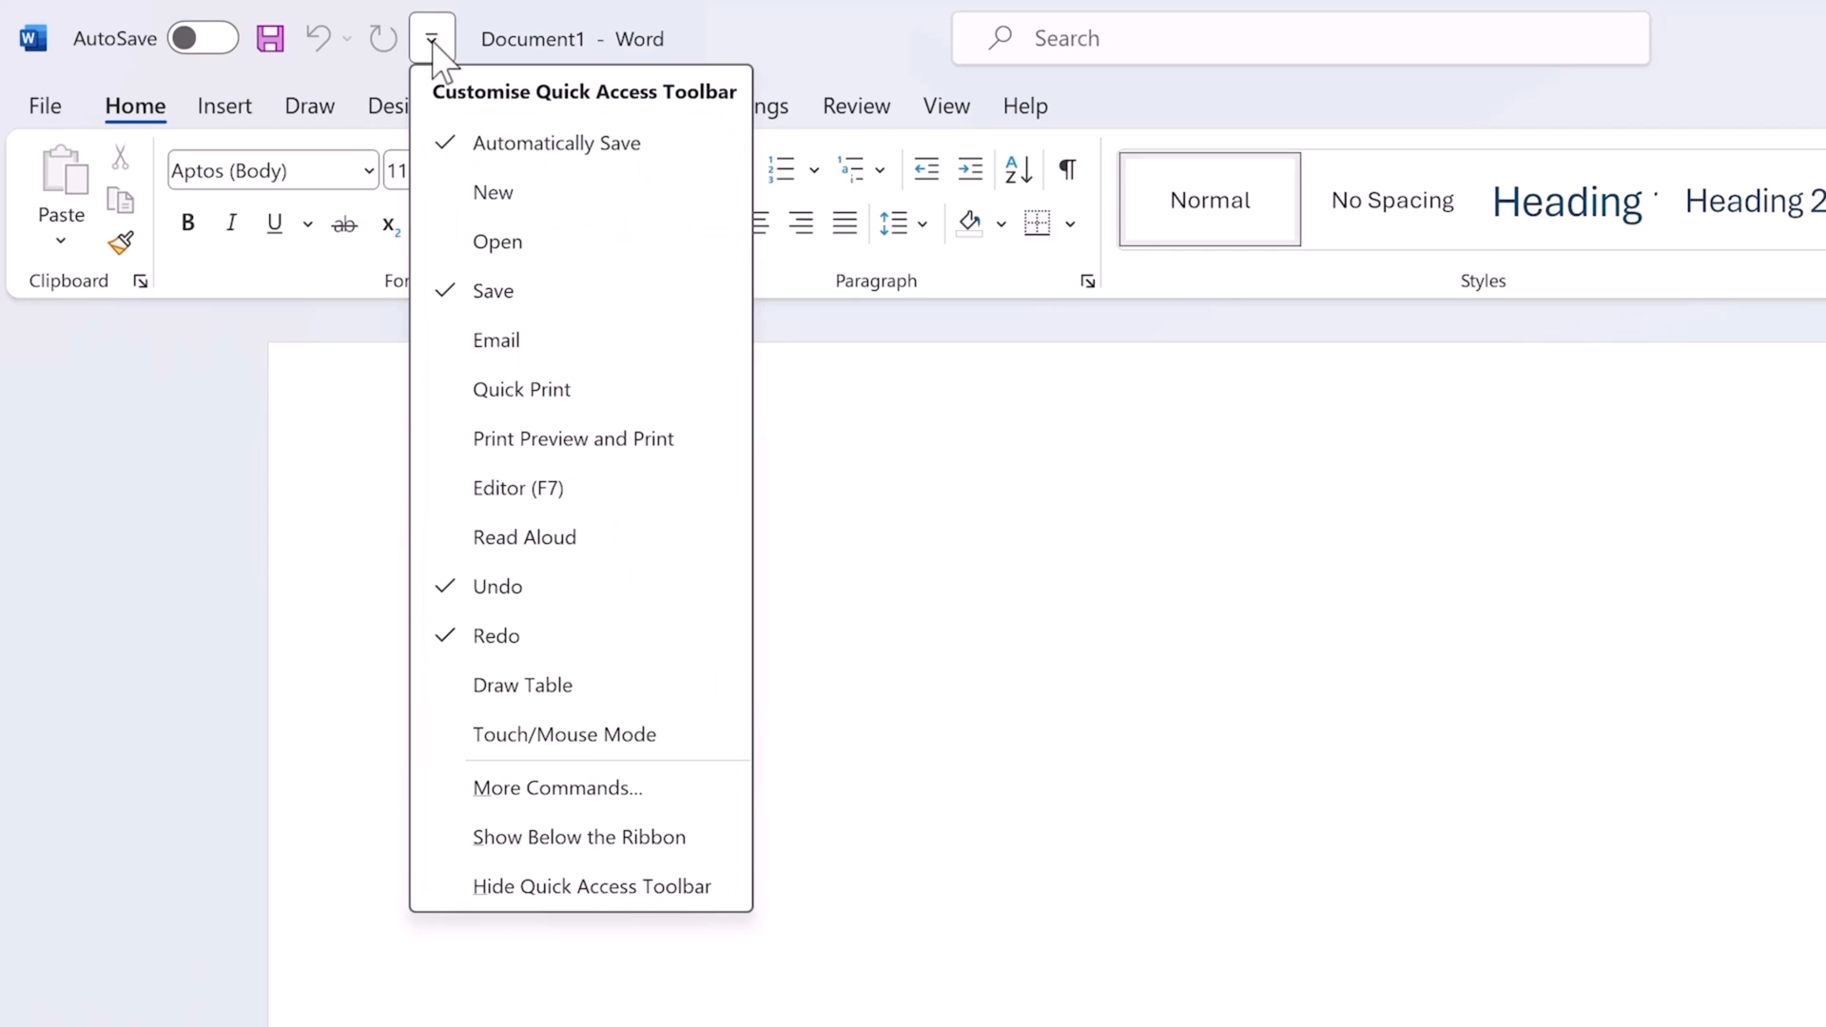
{"action": "left_click", "coordinate": [431, 42]}
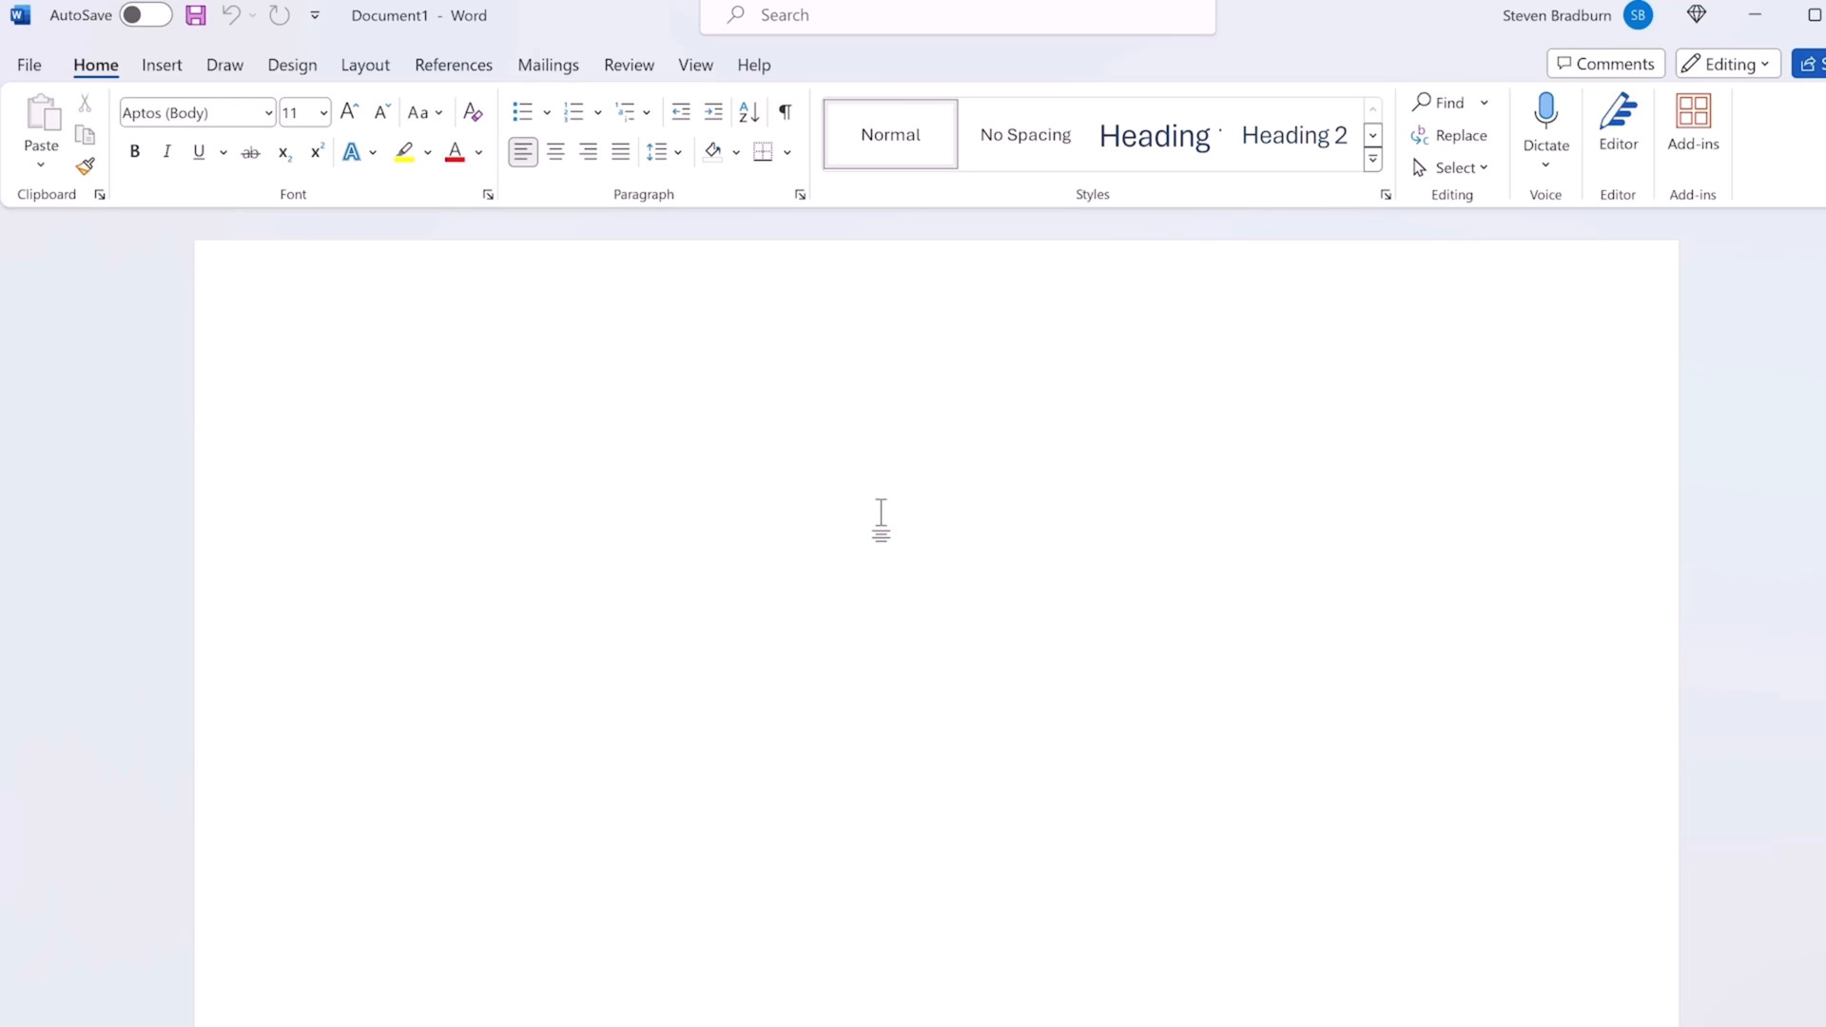
Enter "Hello!" in the document and preview it in Read Mode and Web Layout, returning to Print Layout
{"action": "type", "text": "He"}
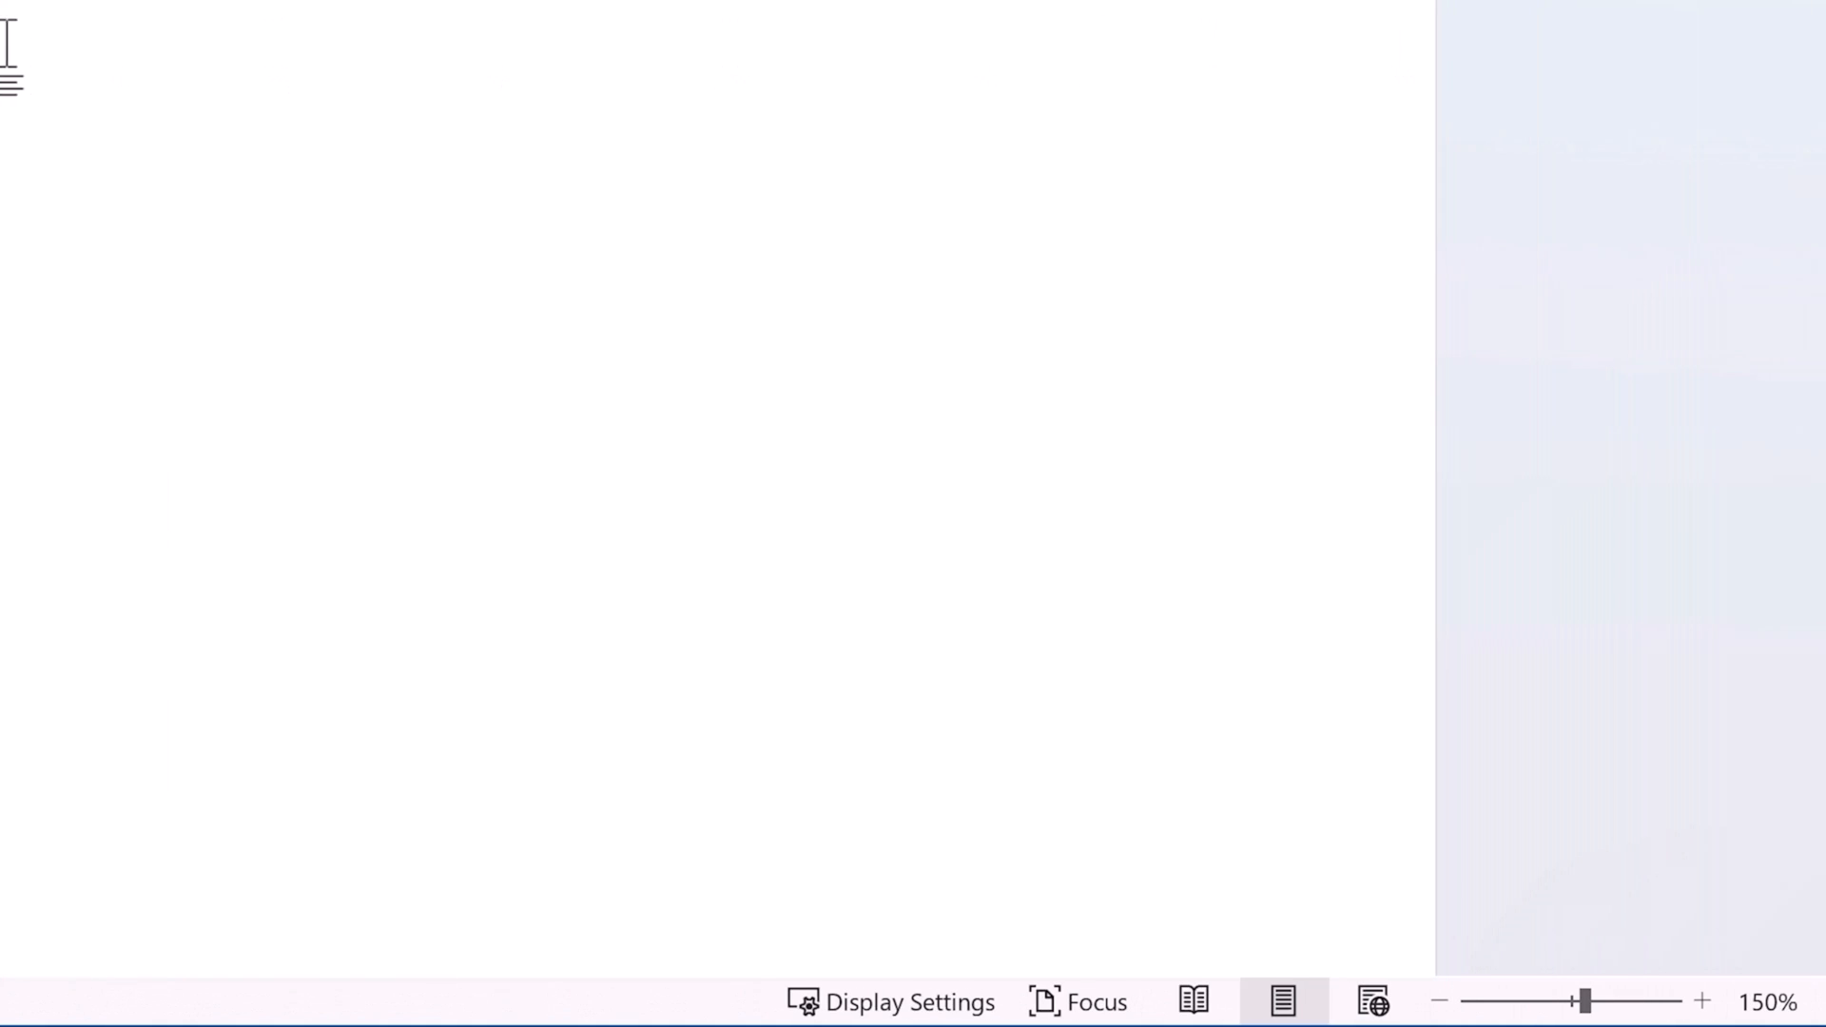
{"action": "left_click", "coordinate": [1200, 1006]}
{"action": "left_click", "coordinate": [1375, 1004]}
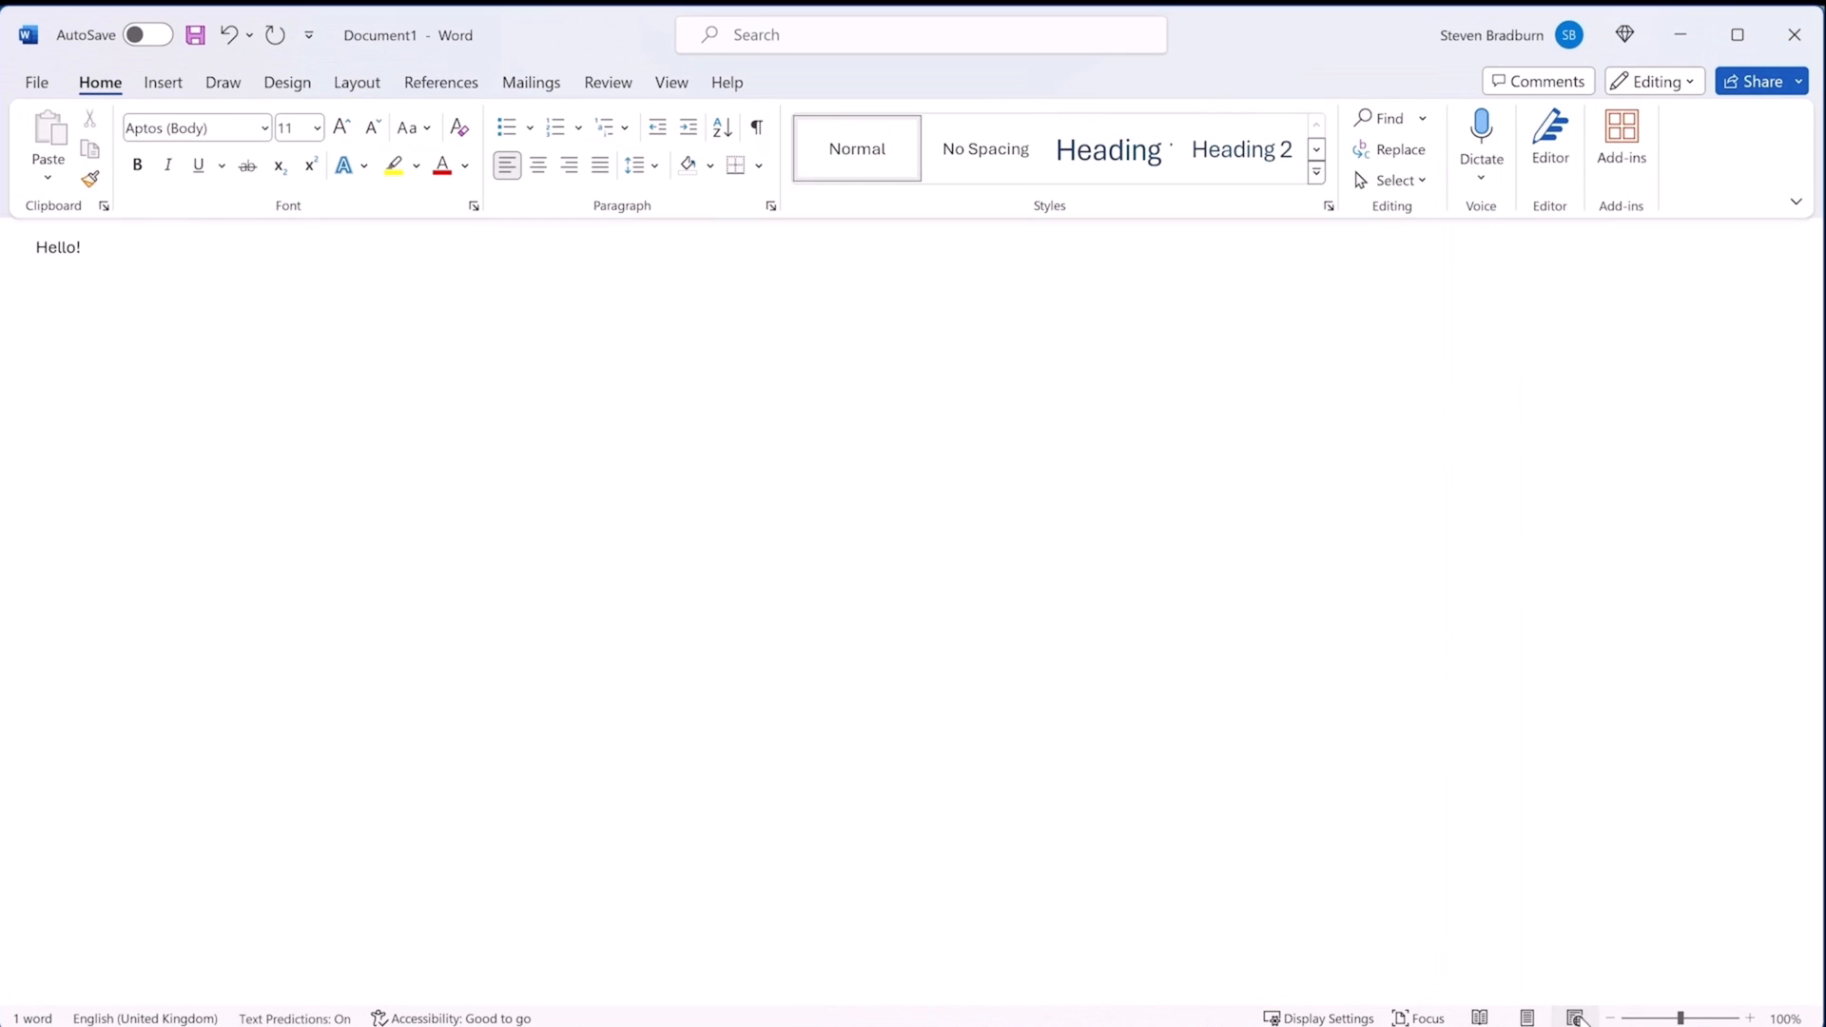
{"action": "left_click", "coordinate": [1526, 1016]}
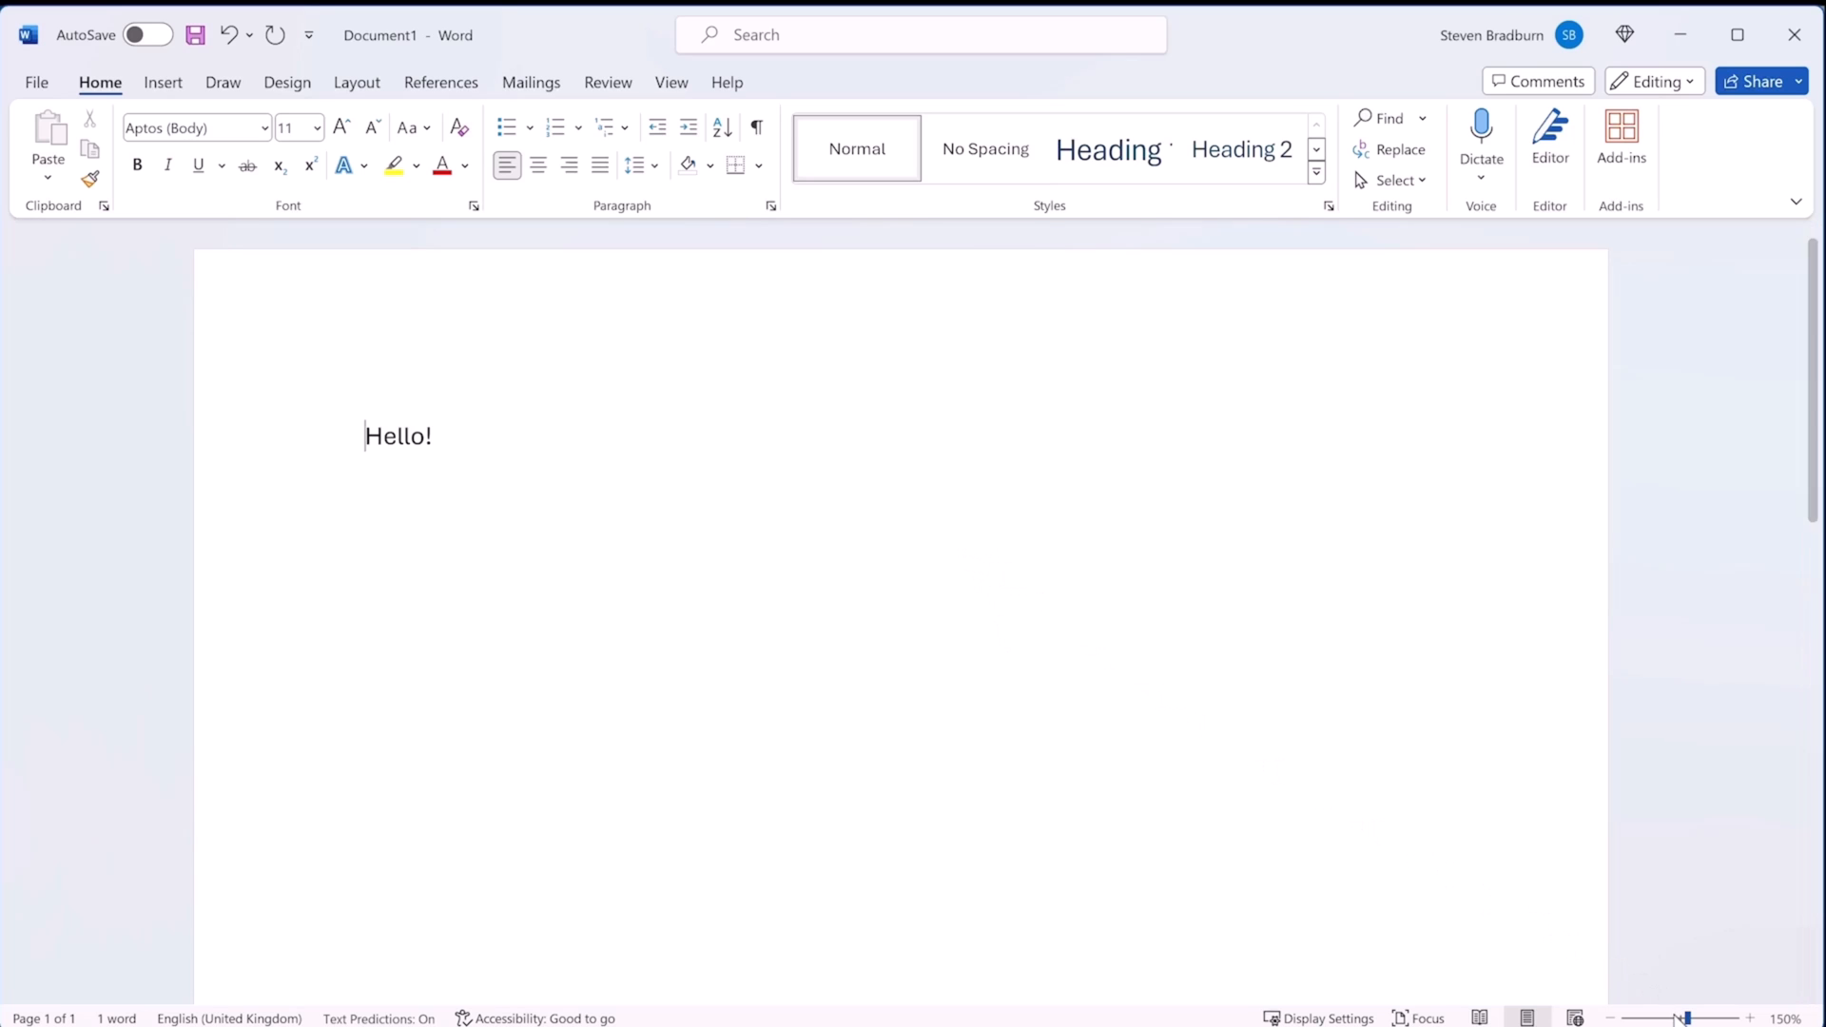
Zoom the page in to 231%, back out, and in again to 201%
{"action": "left_click_drag", "start_coordinate": [1688, 1018], "coordinate": [1698, 1019]}
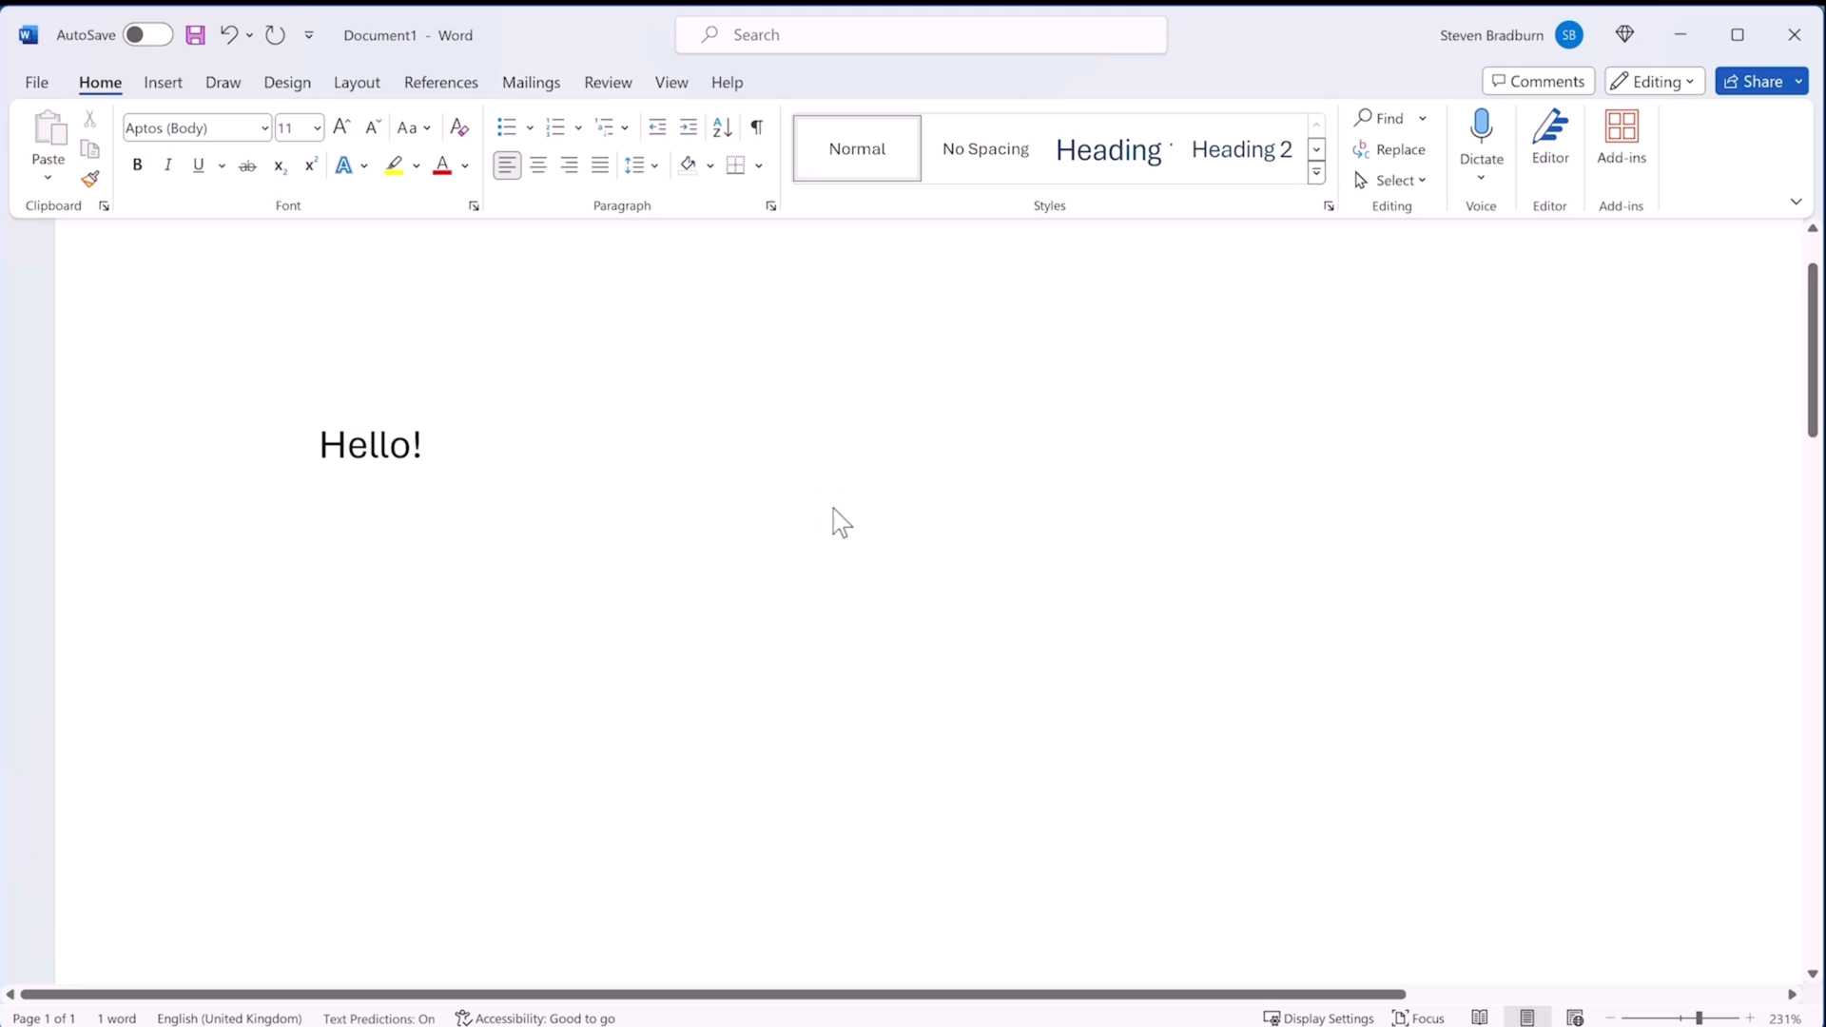
{"action": "scroll", "coordinate": [833, 507], "scroll_direction": "down", "scroll_amount": 10, "text": "ctrl"}
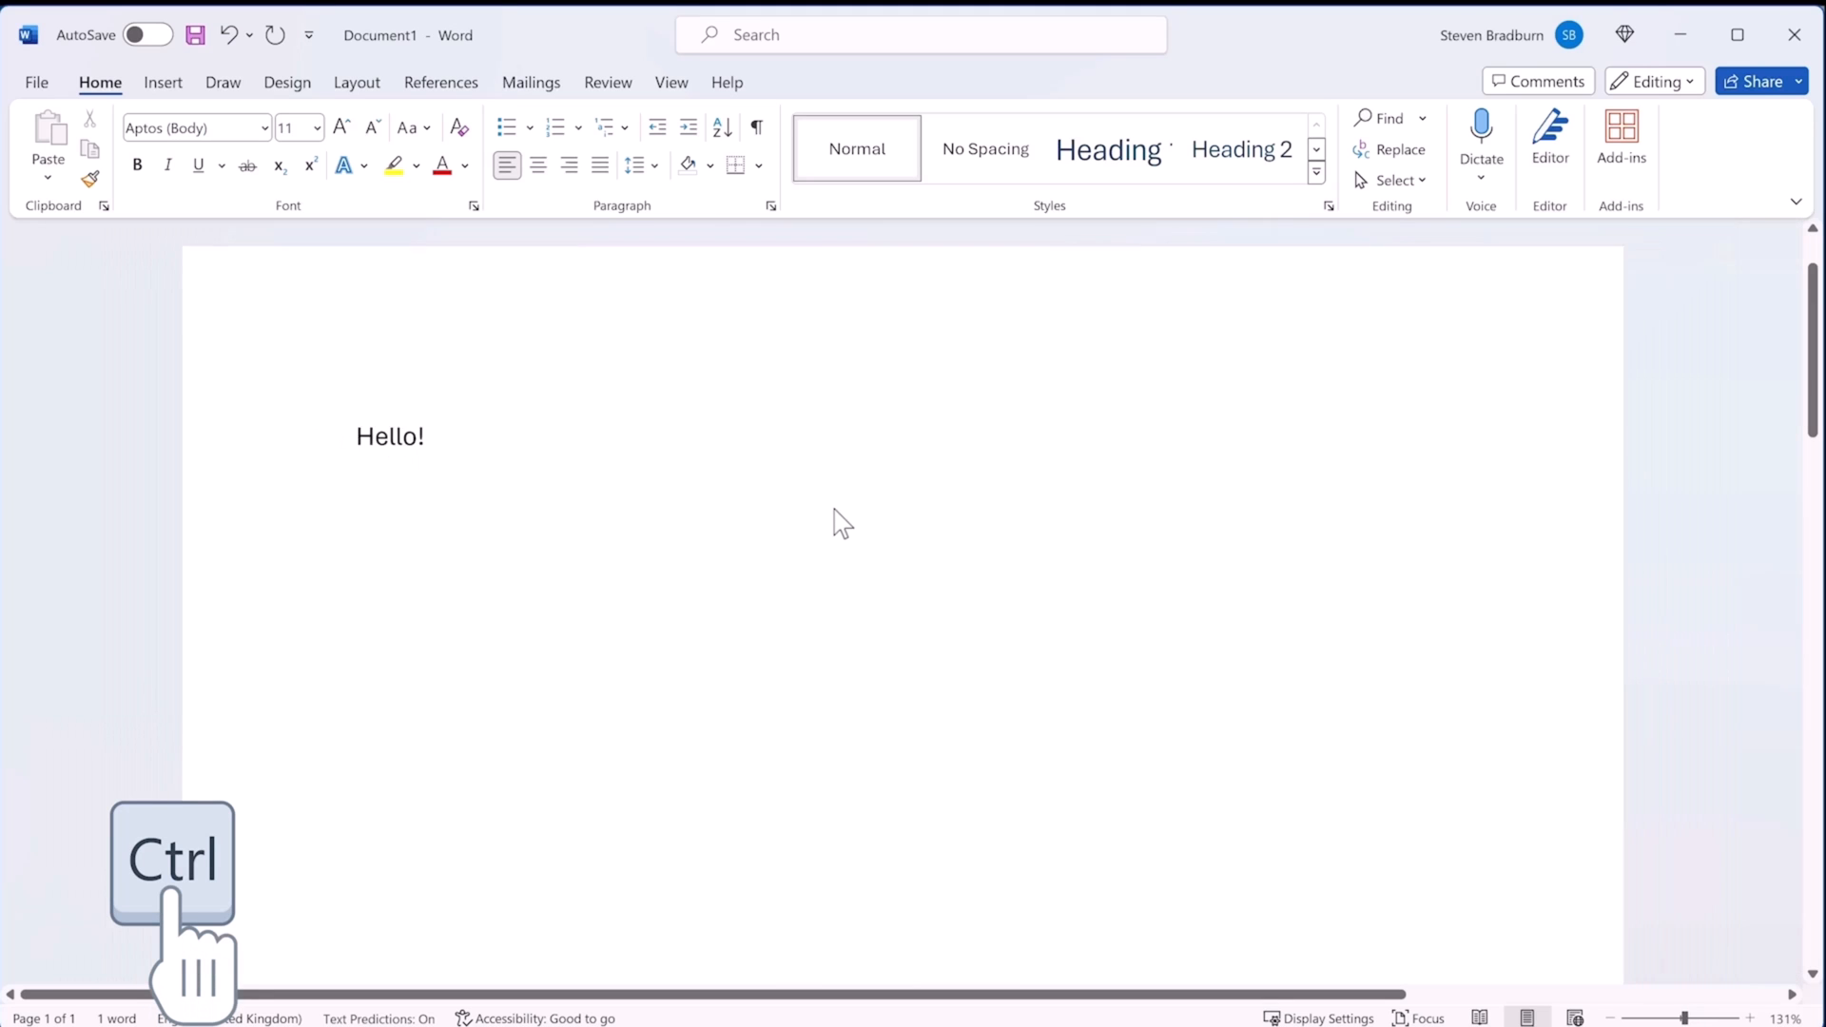
{"action": "scroll", "coordinate": [834, 511], "scroll_direction": "down", "scroll_amount": 4, "text": "ctrl"}
{"action": "scroll", "coordinate": [834, 511], "scroll_direction": "up", "scroll_amount": 9, "text": "ctrl"}
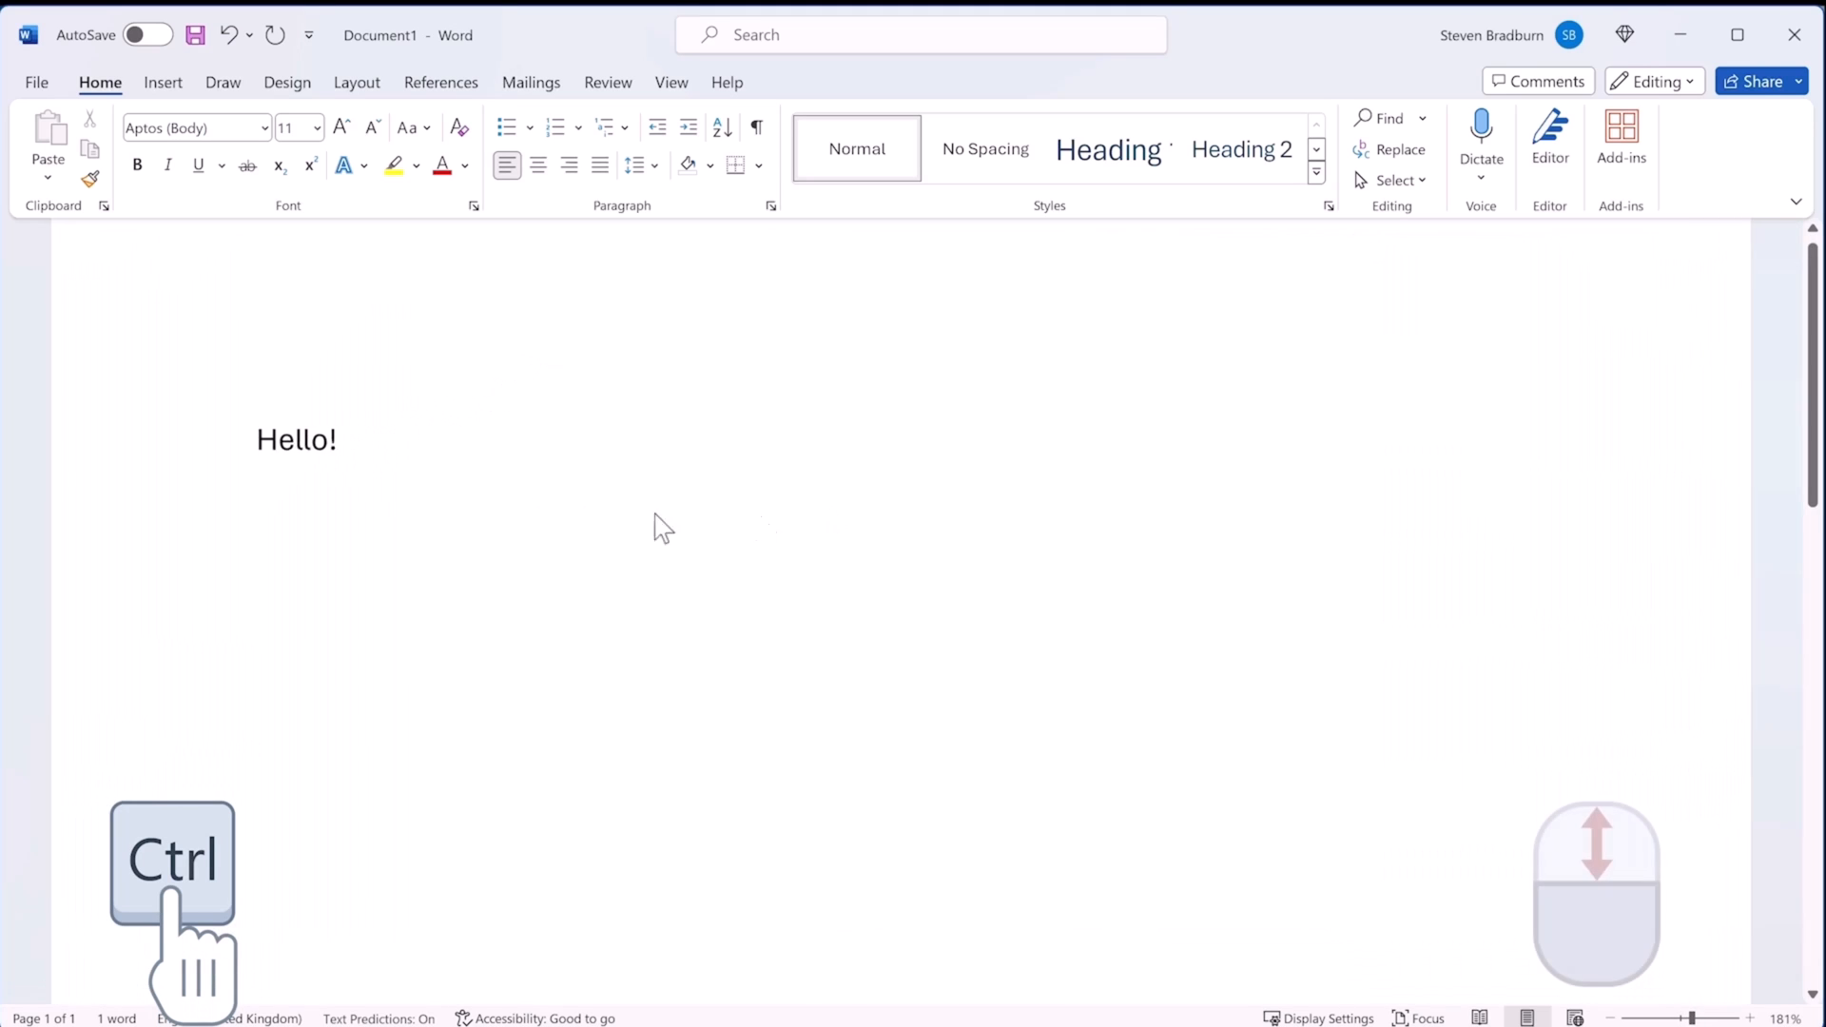
{"action": "scroll", "coordinate": [357, 454], "scroll_direction": "up", "scroll_amount": 2, "text": "ctrl"}
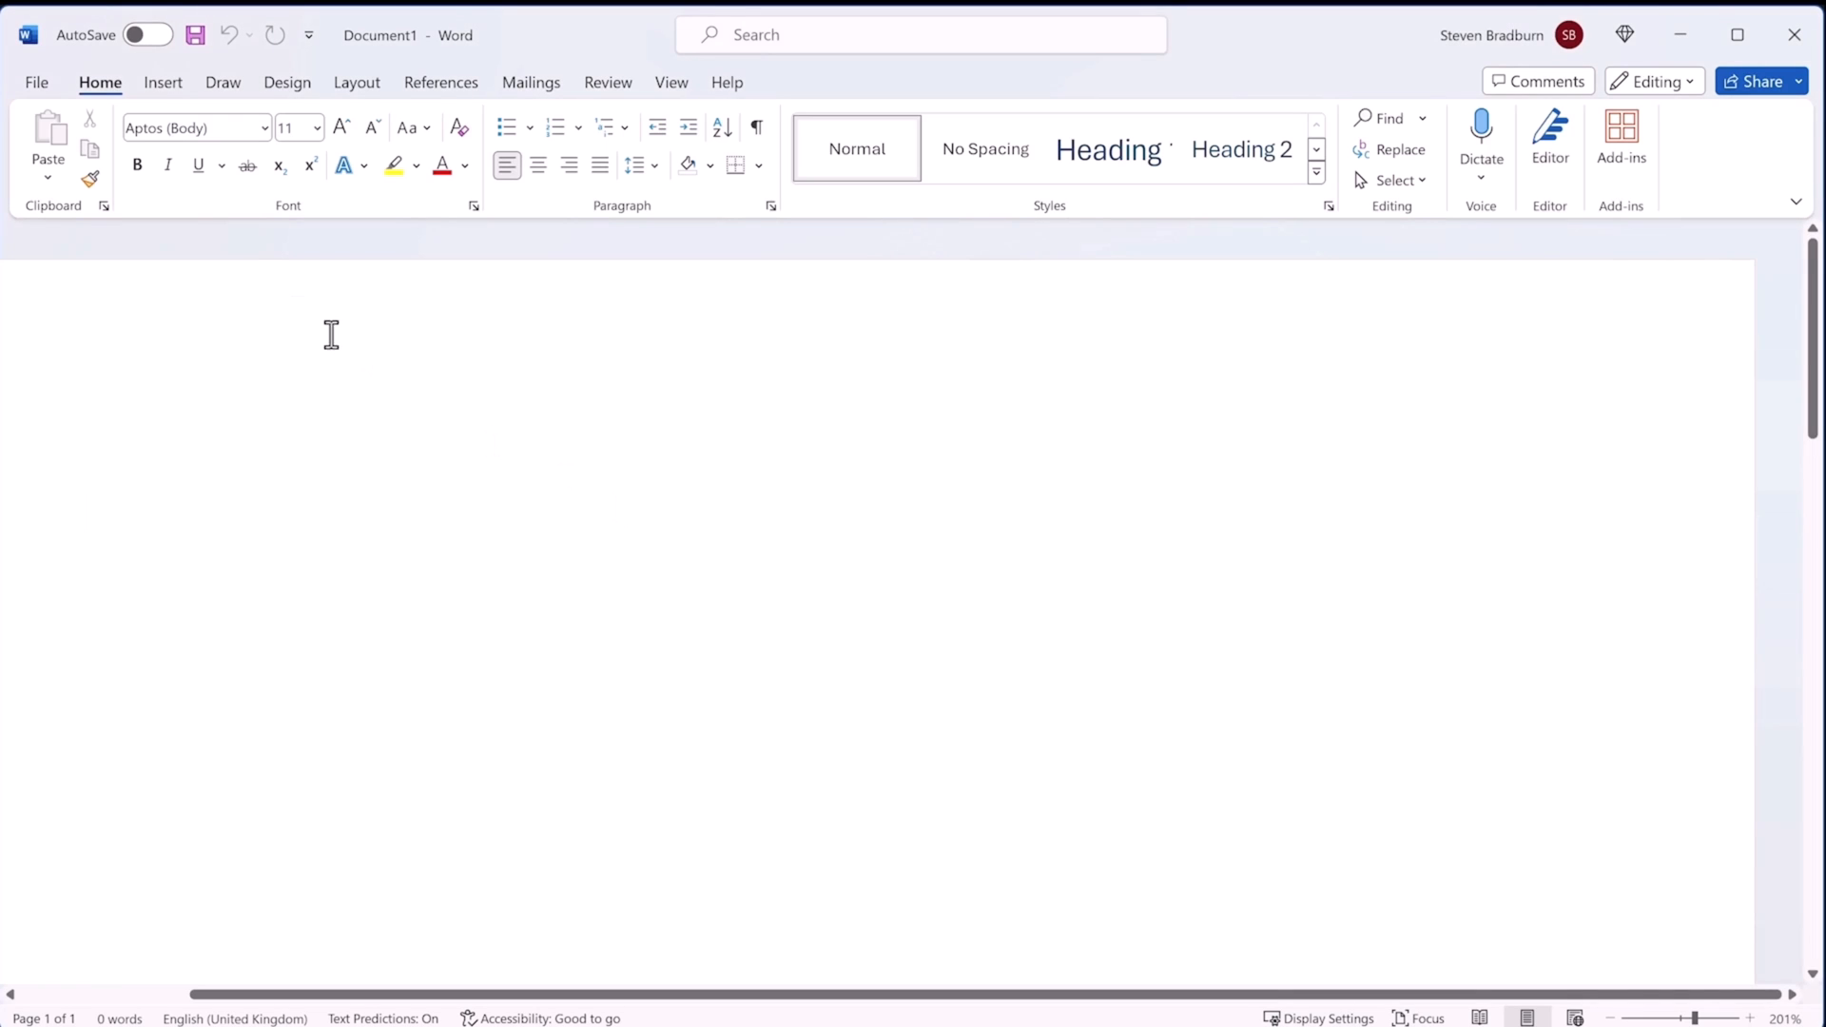
Save the document to the Desktop as a Word Document named "My Word document", and save it again under that name
{"action": "left_click", "coordinate": [36, 82]}
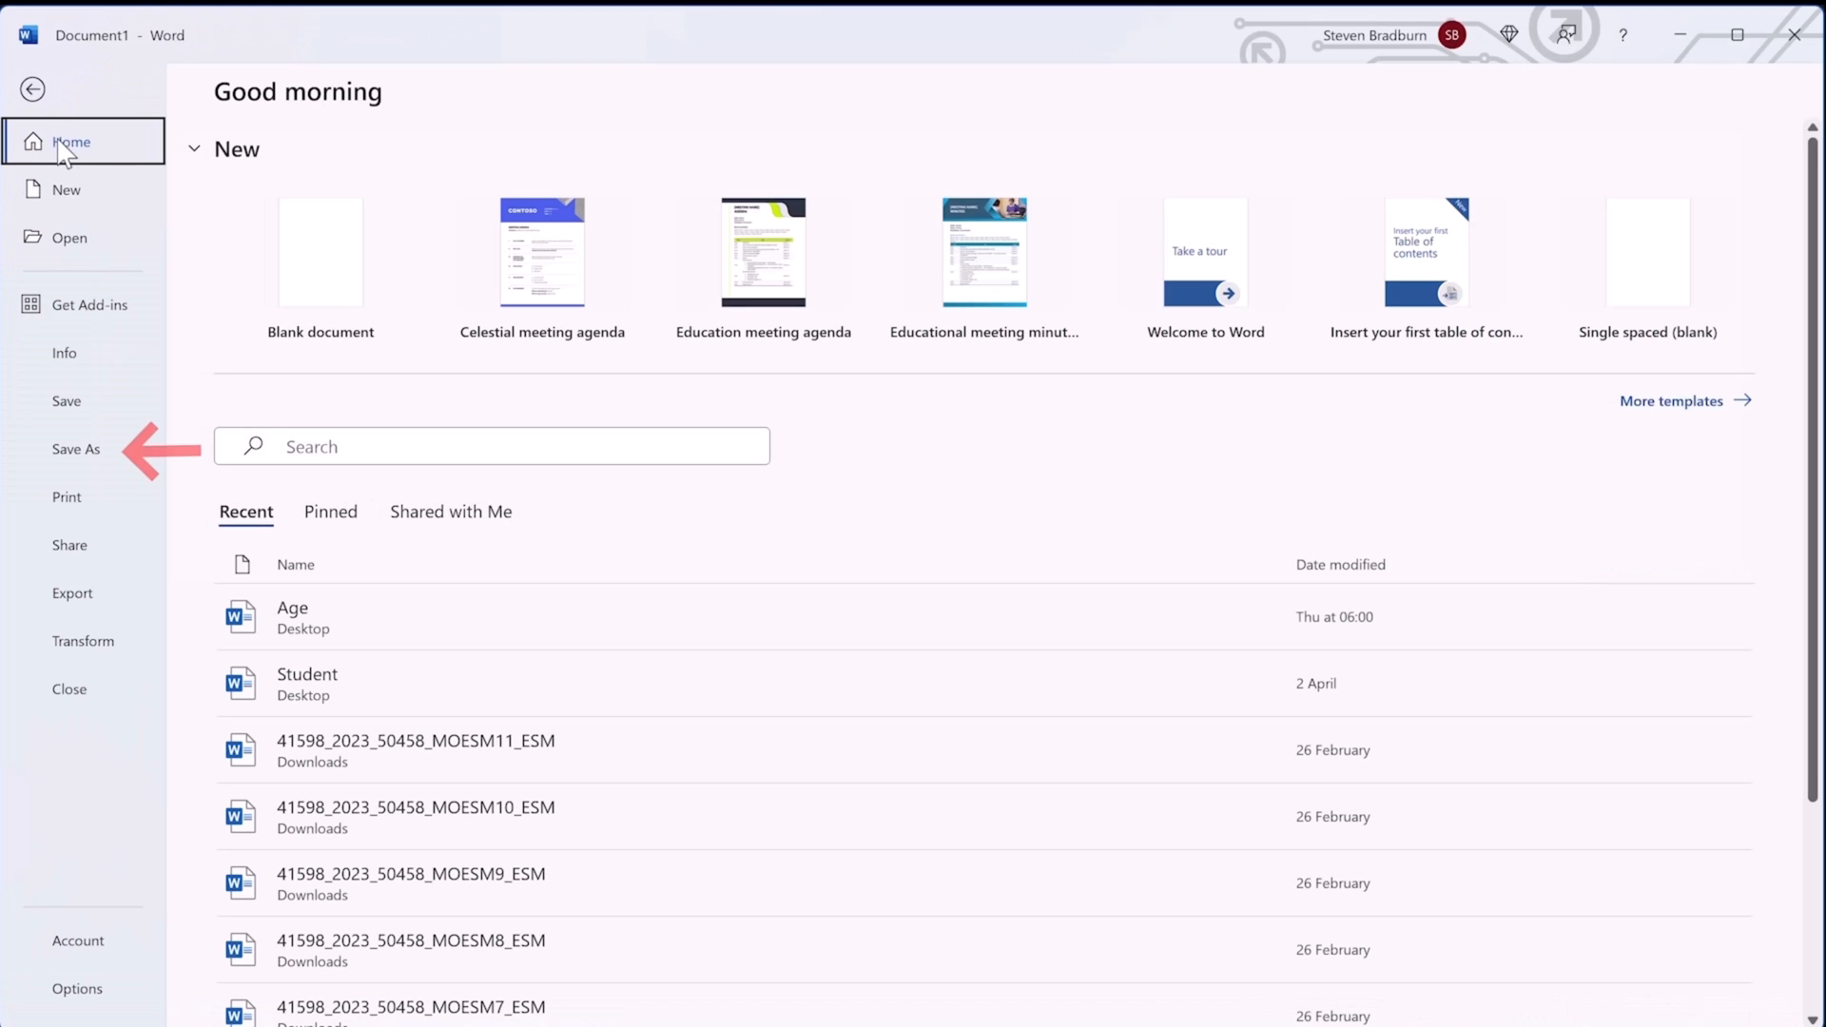
{"action": "left_click", "coordinate": [76, 453]}
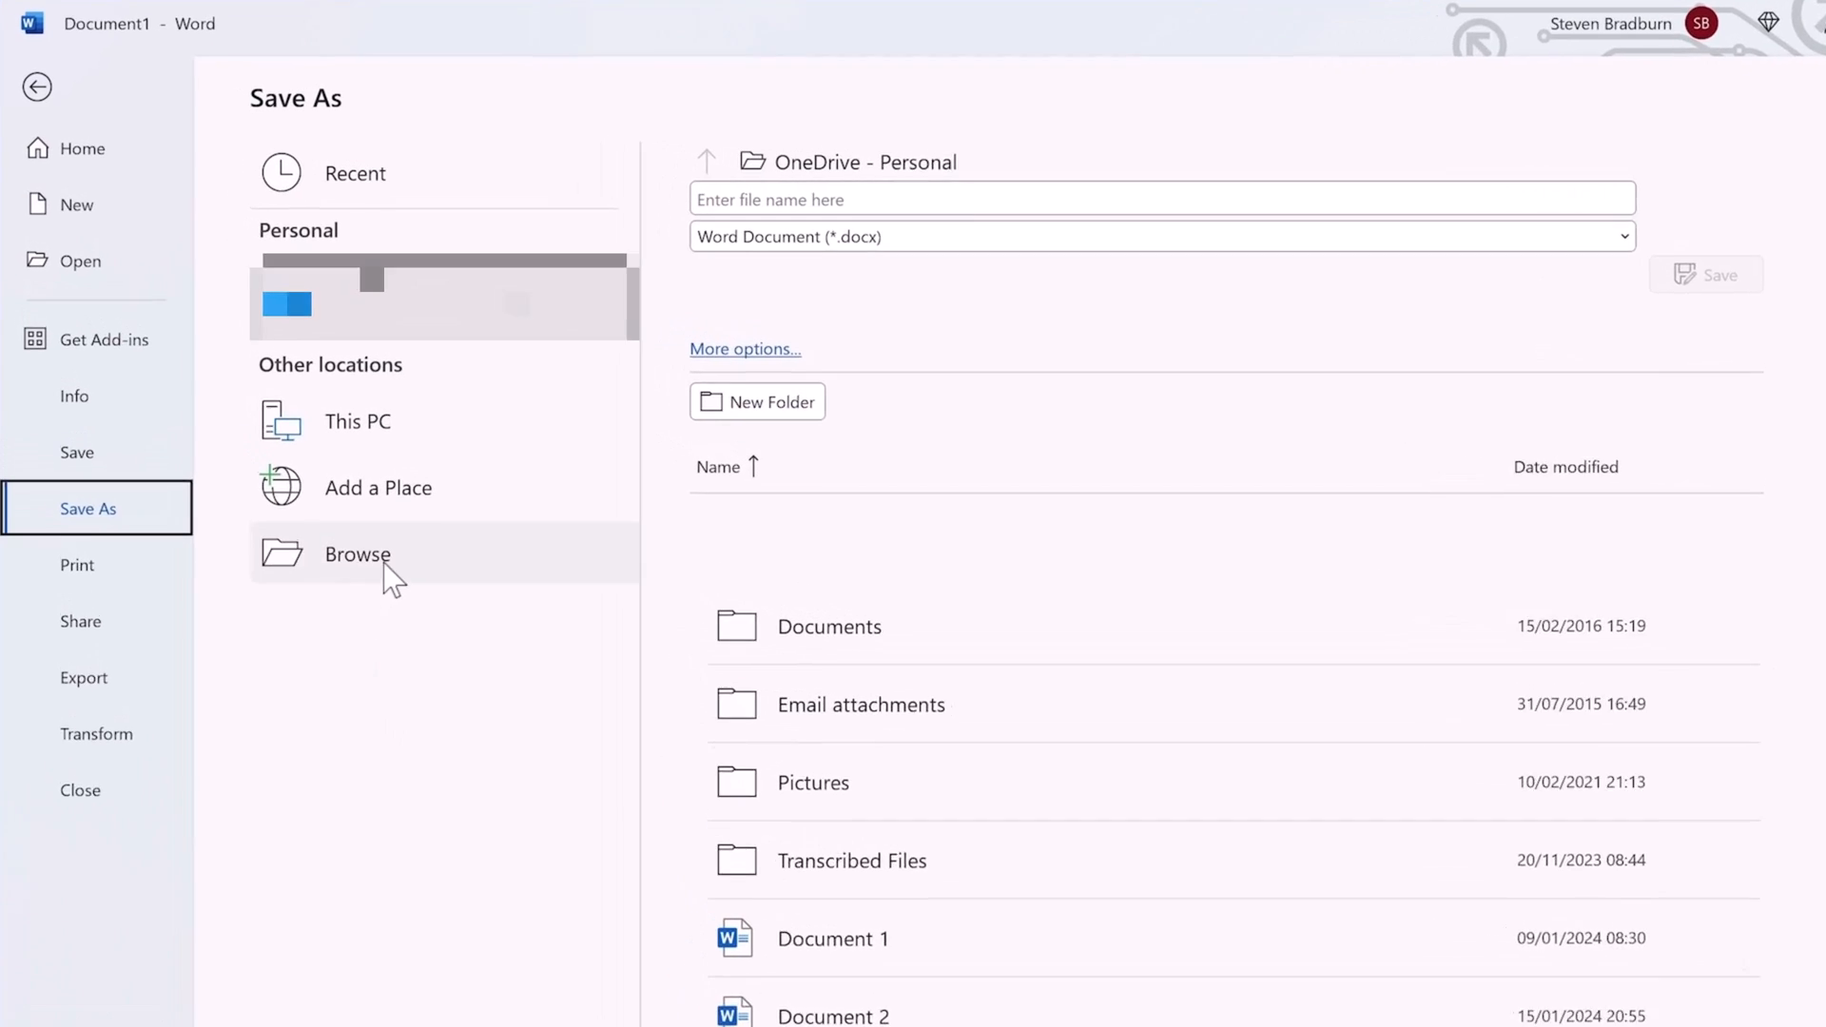
{"action": "left_click", "coordinate": [399, 581]}
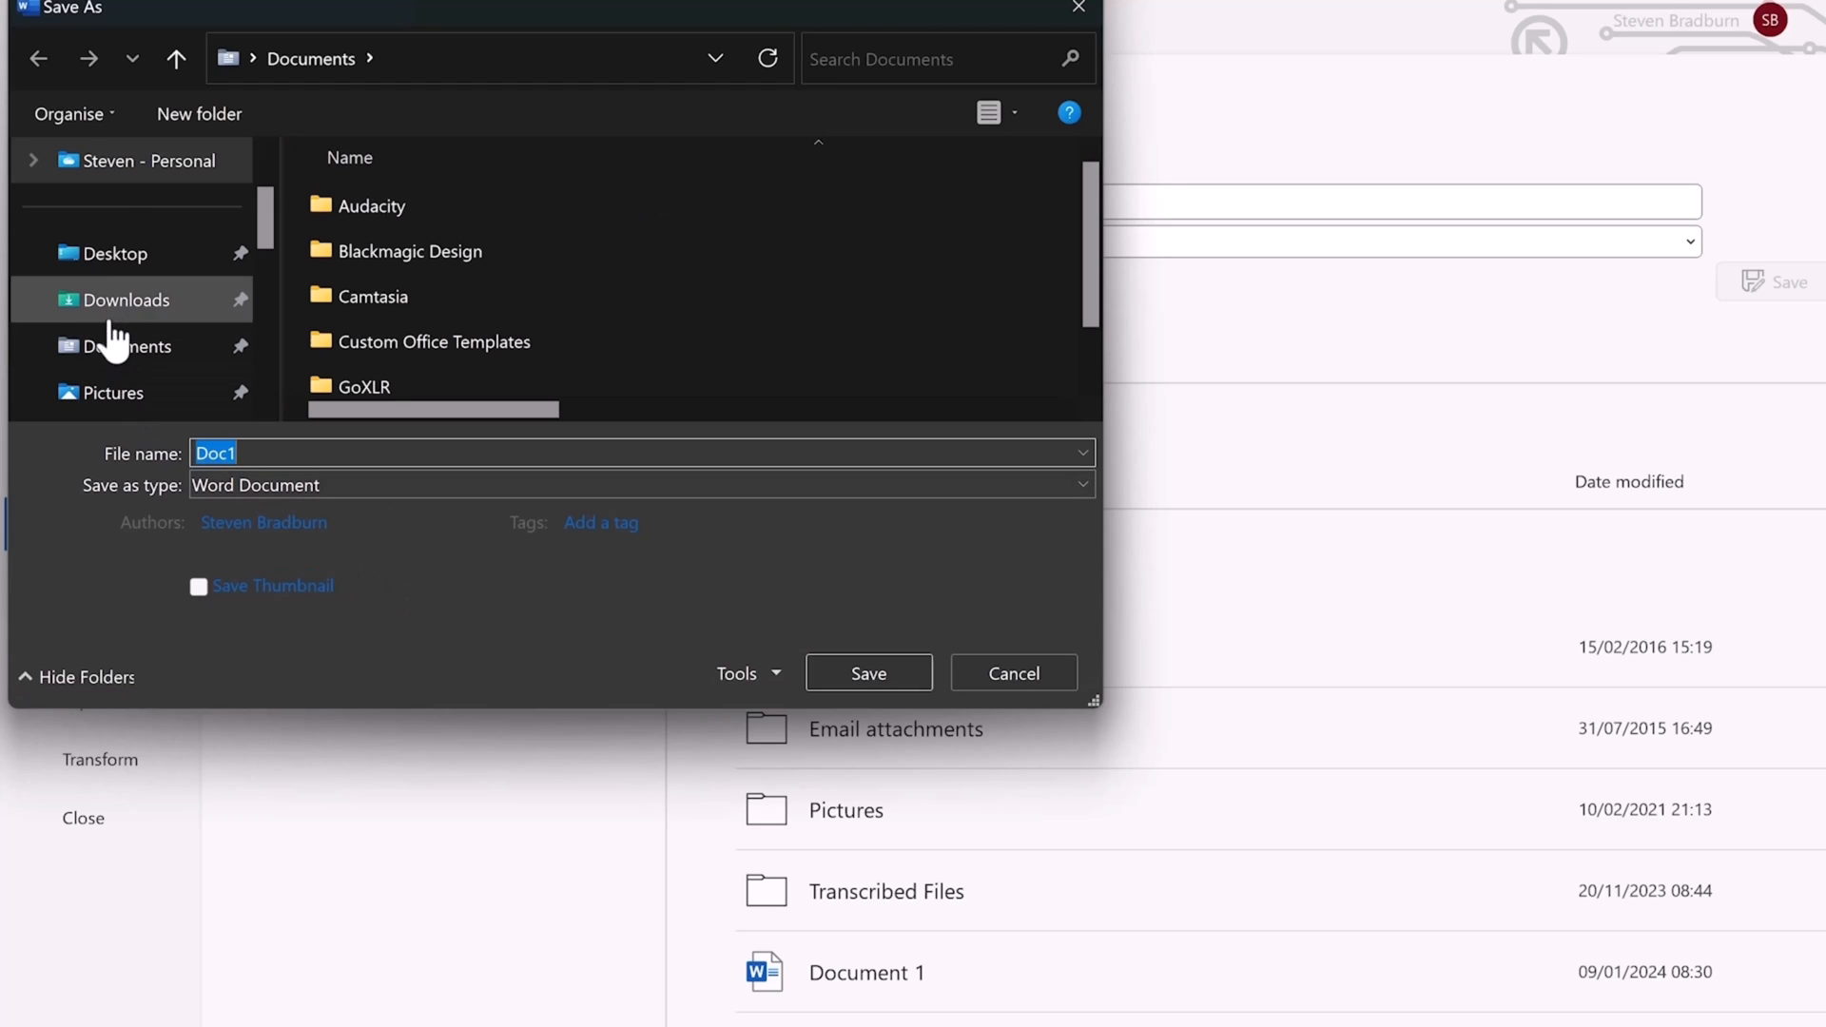
{"action": "left_click", "coordinate": [115, 254]}
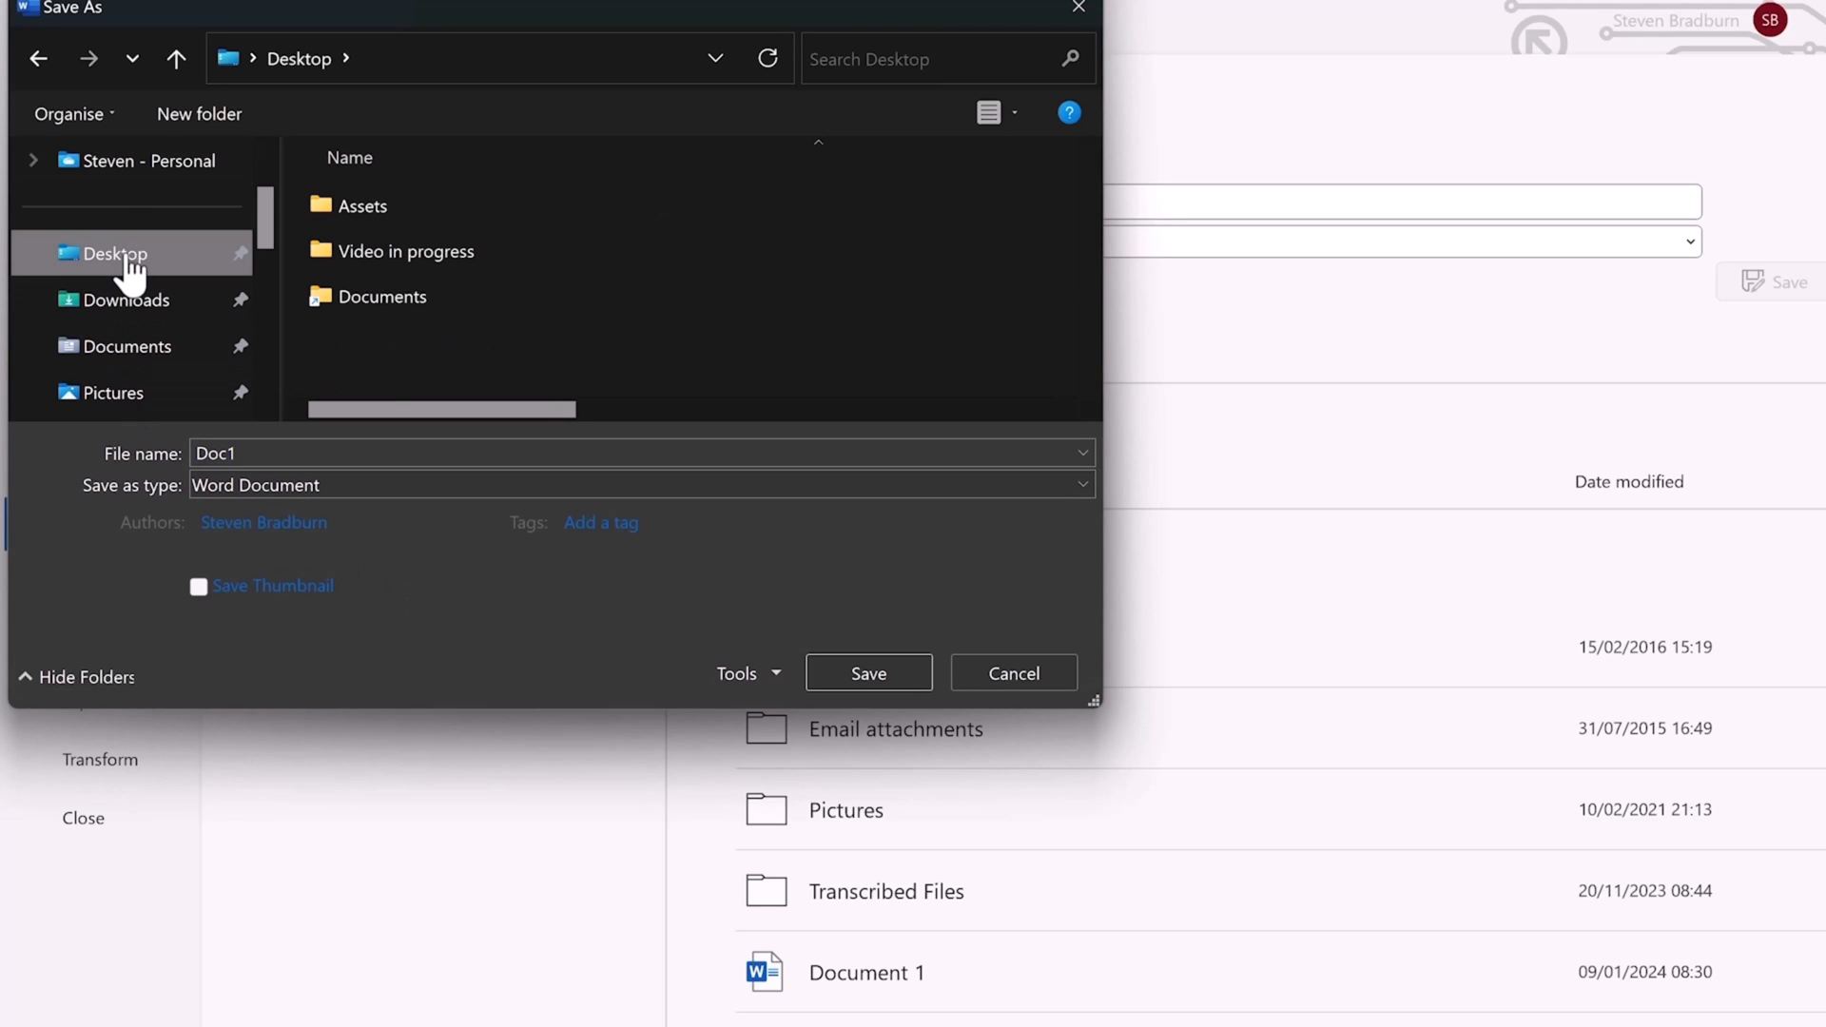
{"action": "left_click", "coordinate": [285, 453]}
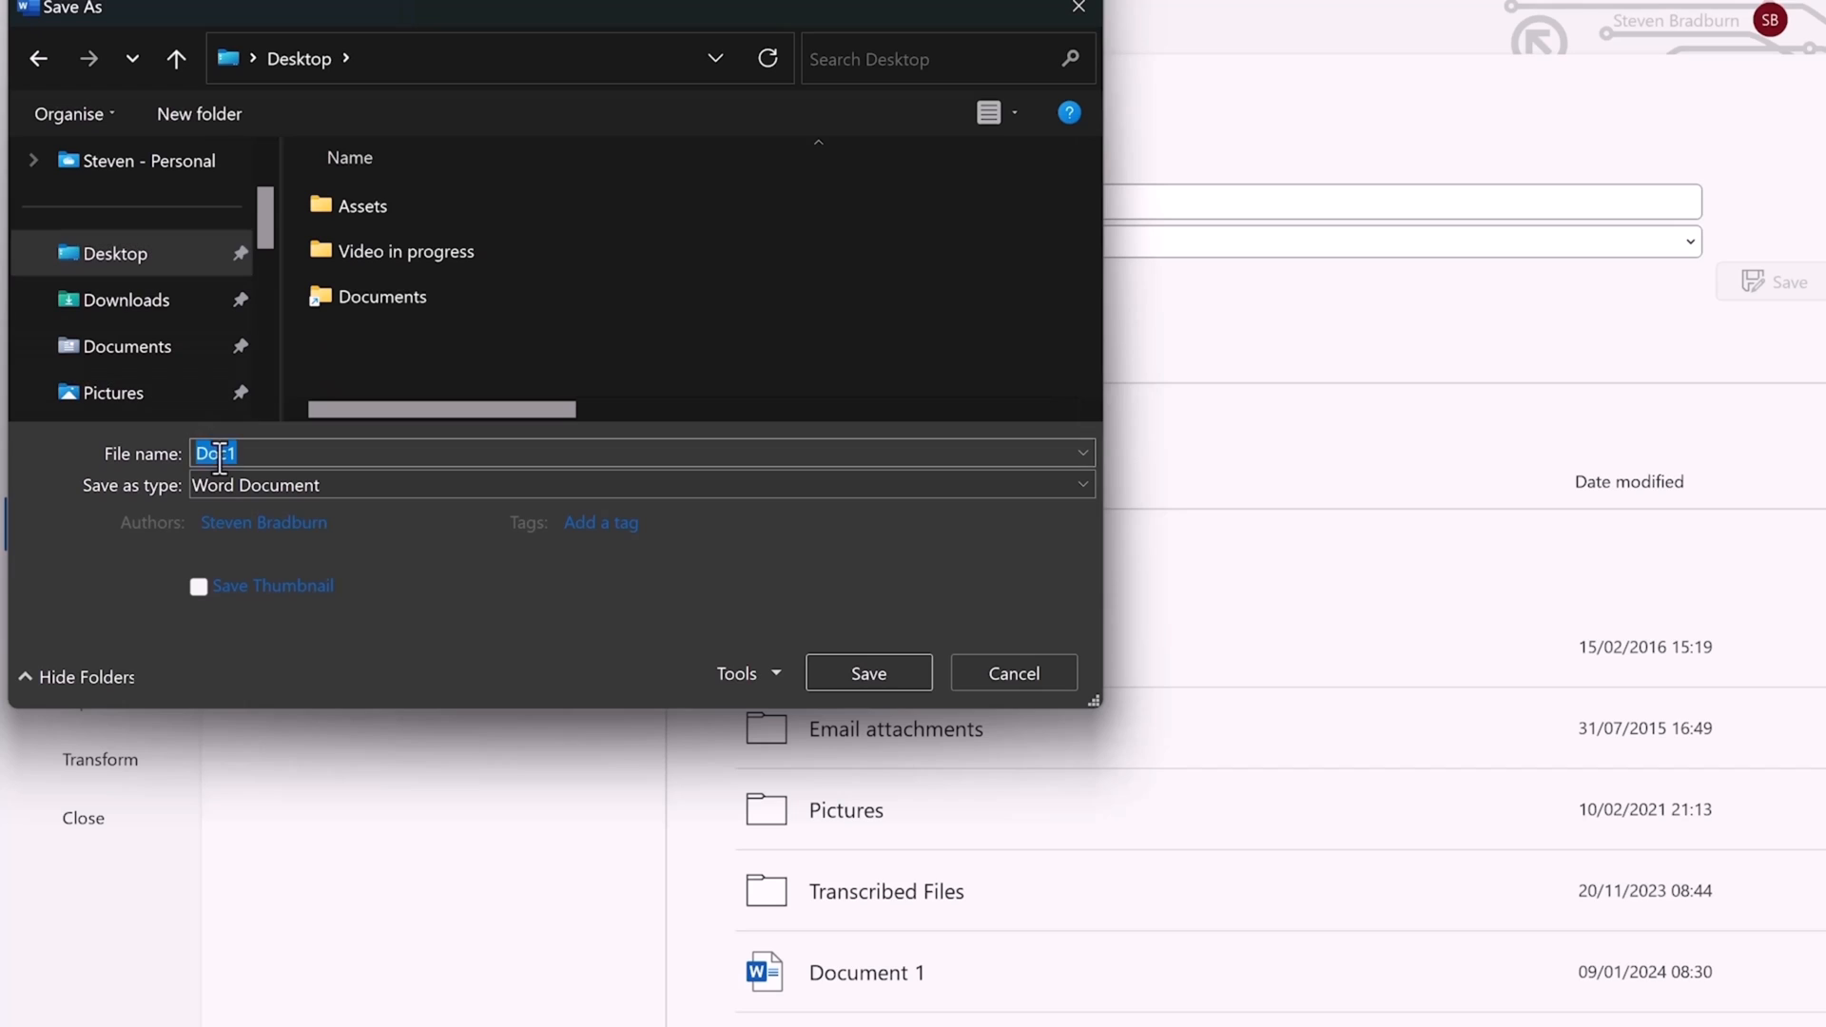
{"action": "type", "text": "My Word document"}
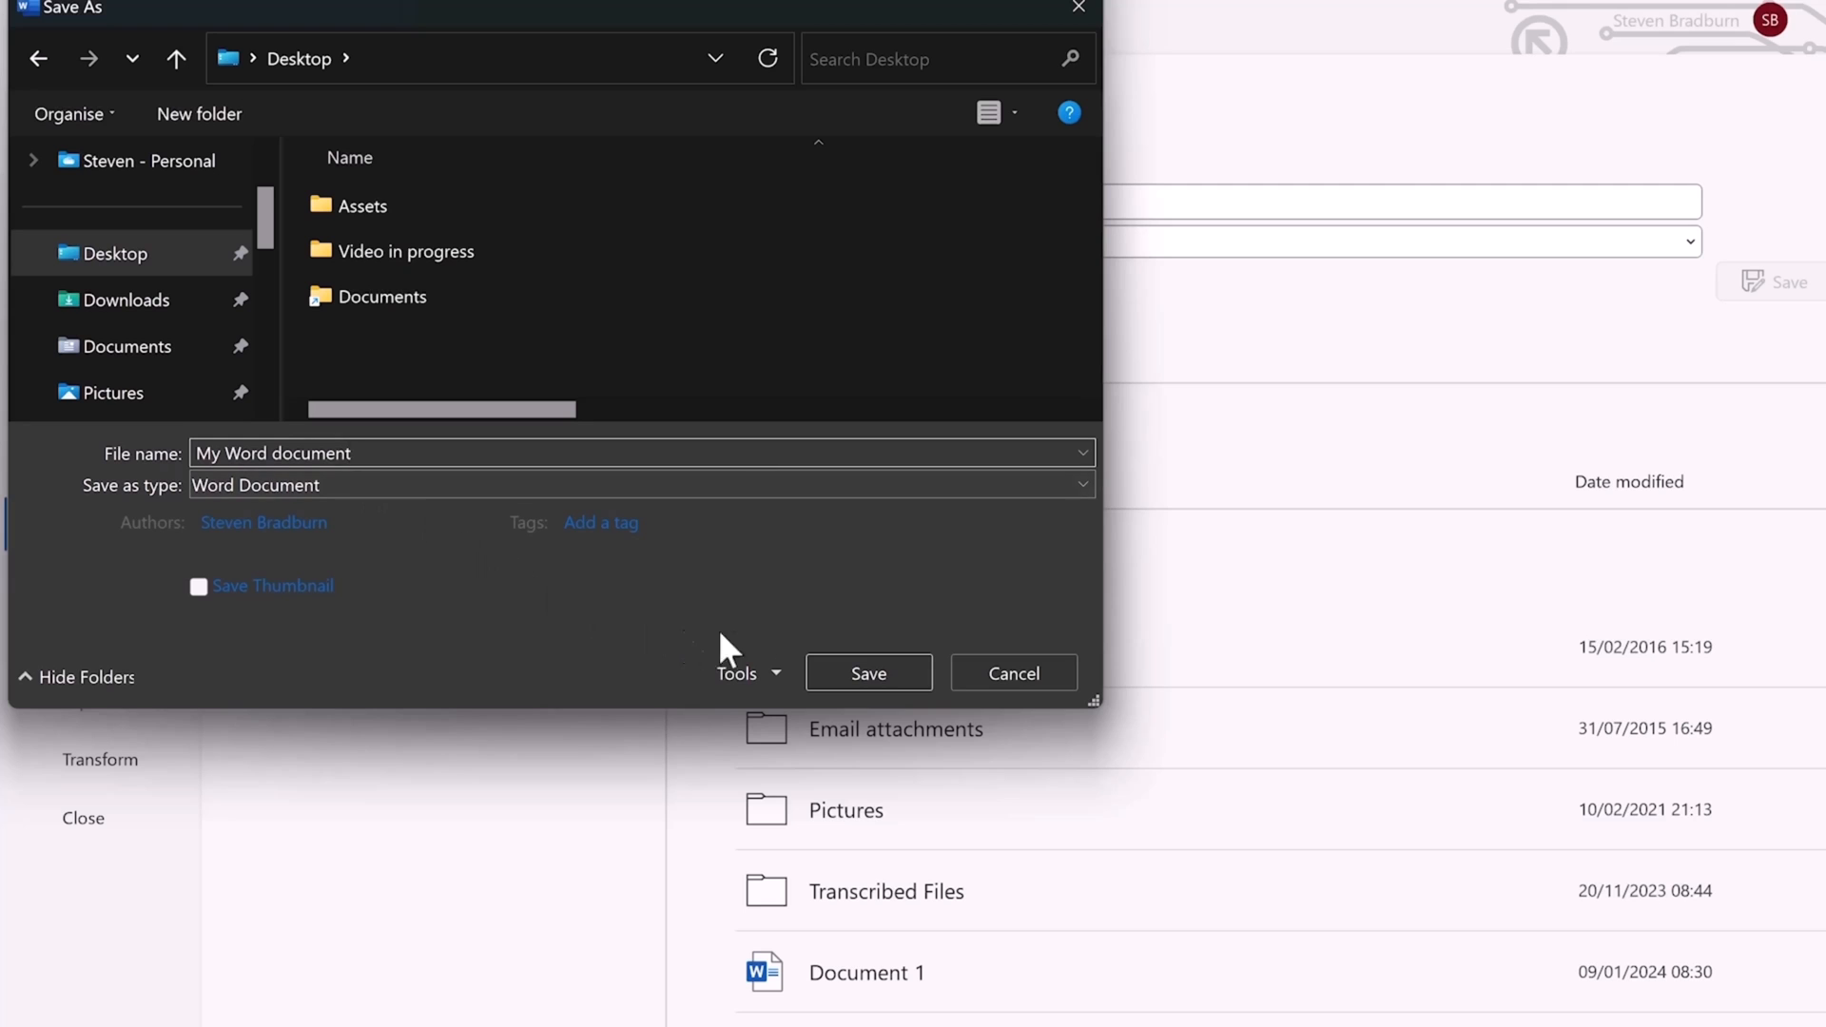
{"action": "left_click", "coordinate": [842, 671]}
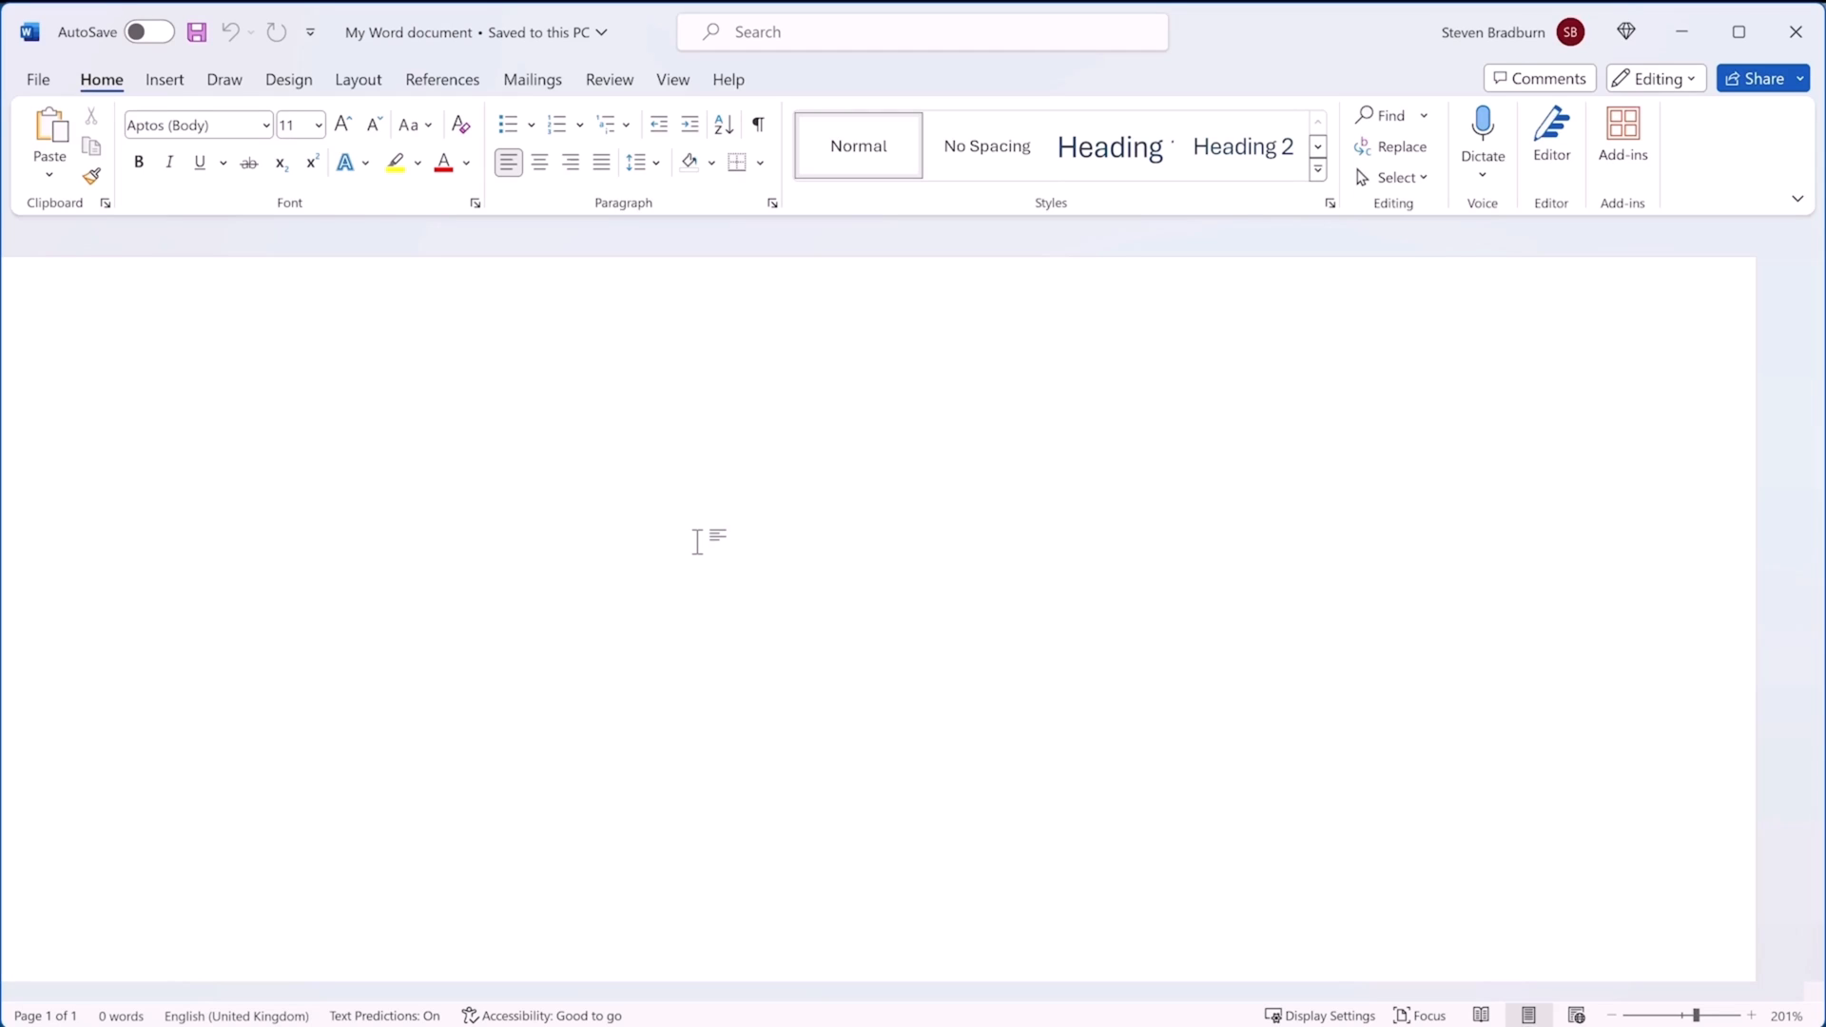
{"action": "left_click", "coordinate": [39, 79]}
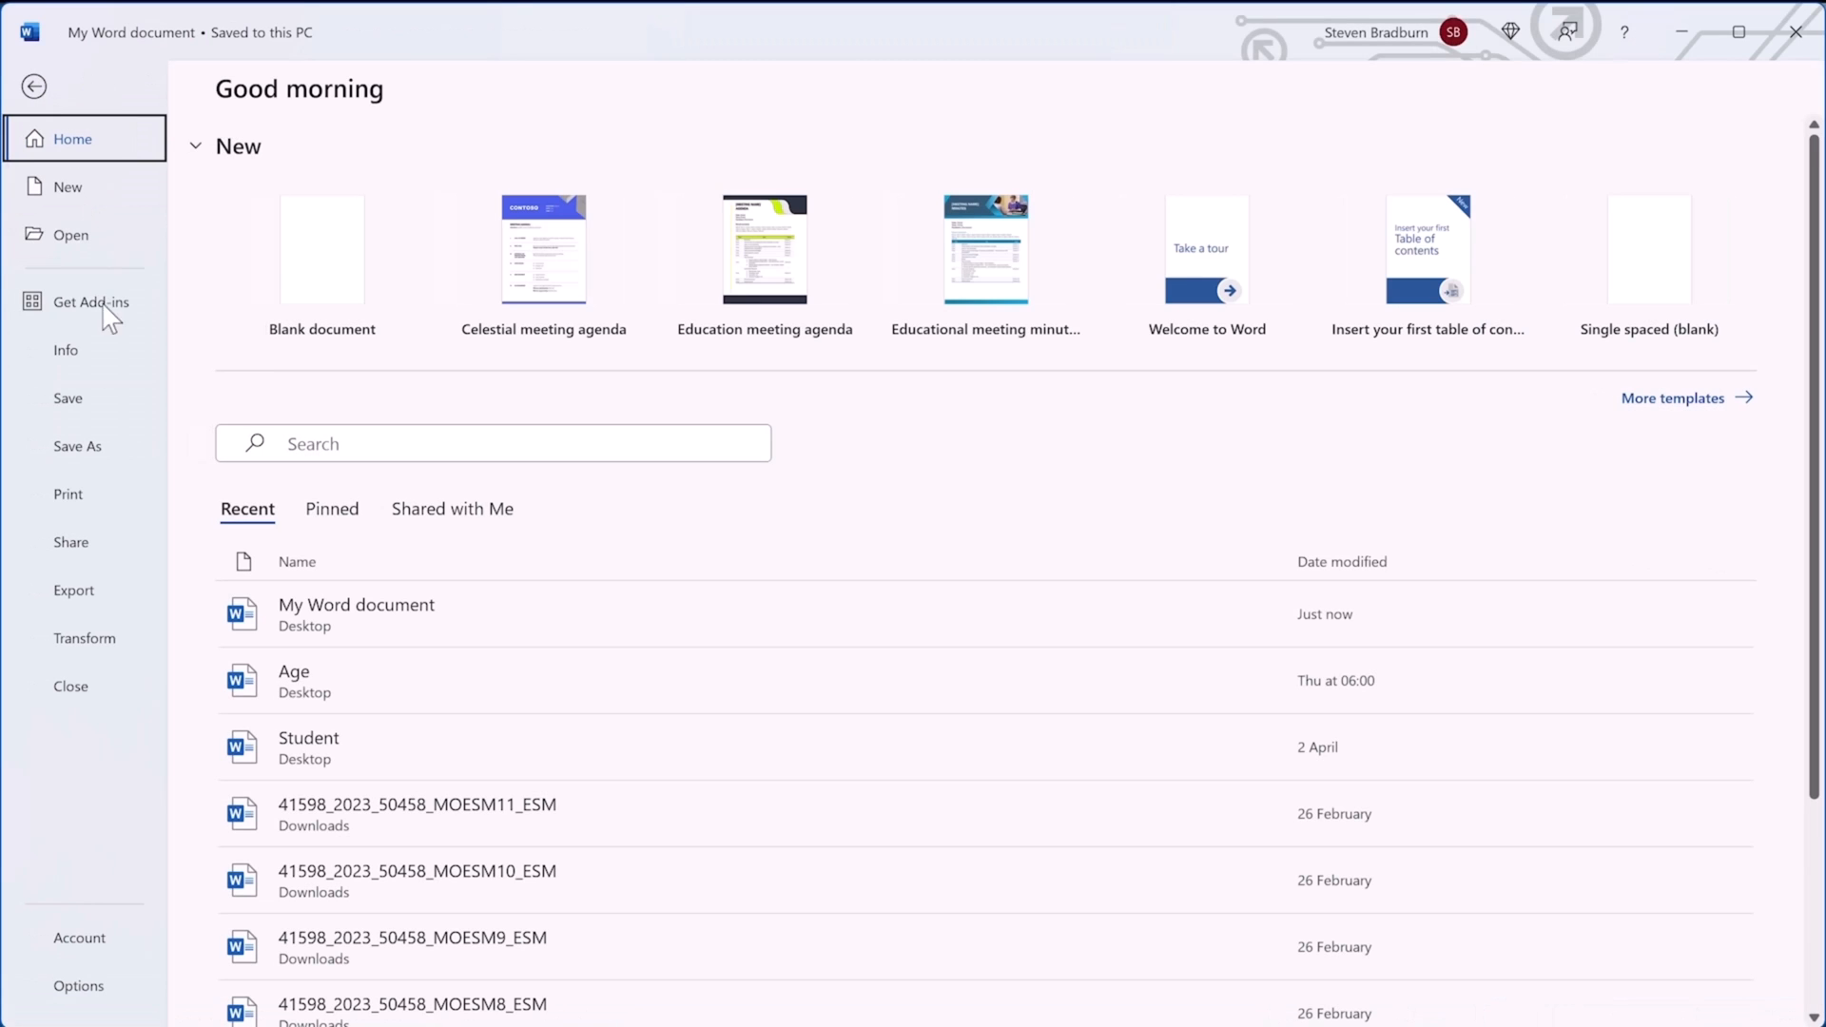
{"action": "left_click", "coordinate": [102, 406]}
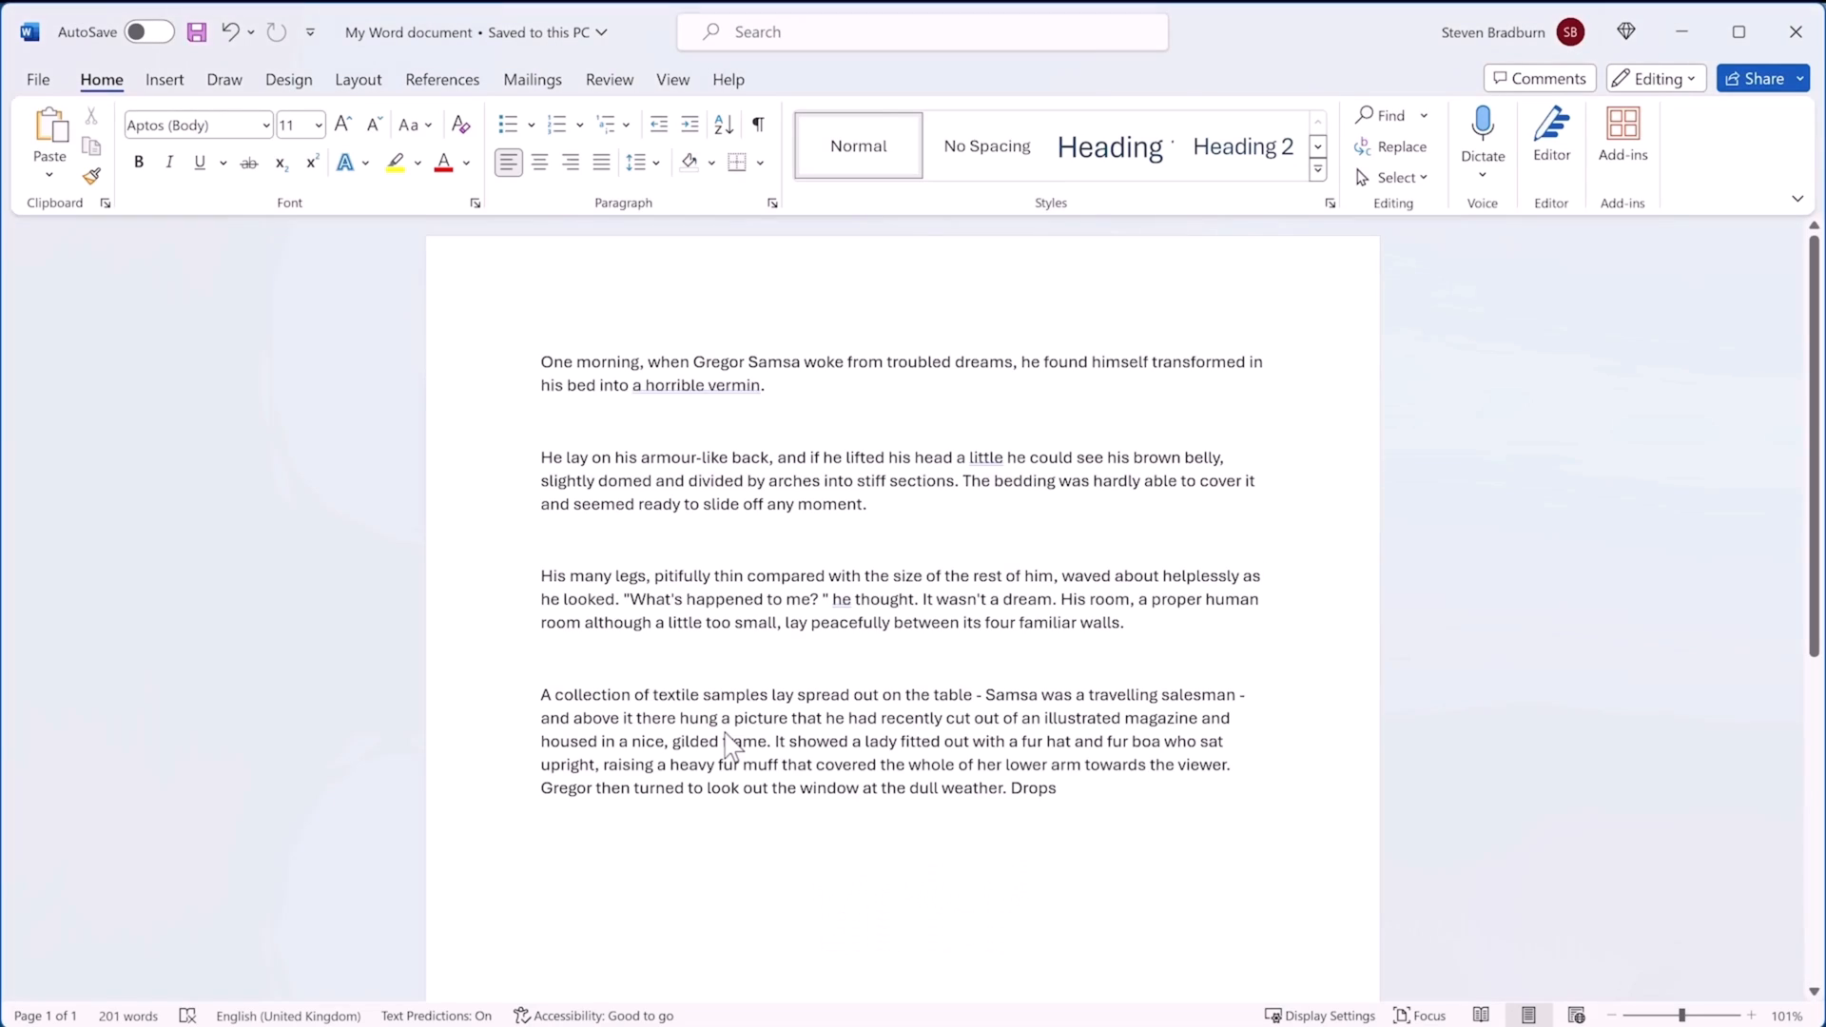
Apply the A4 paper size to the whole document through the custom paper size settings
{"action": "left_click", "coordinate": [354, 82]}
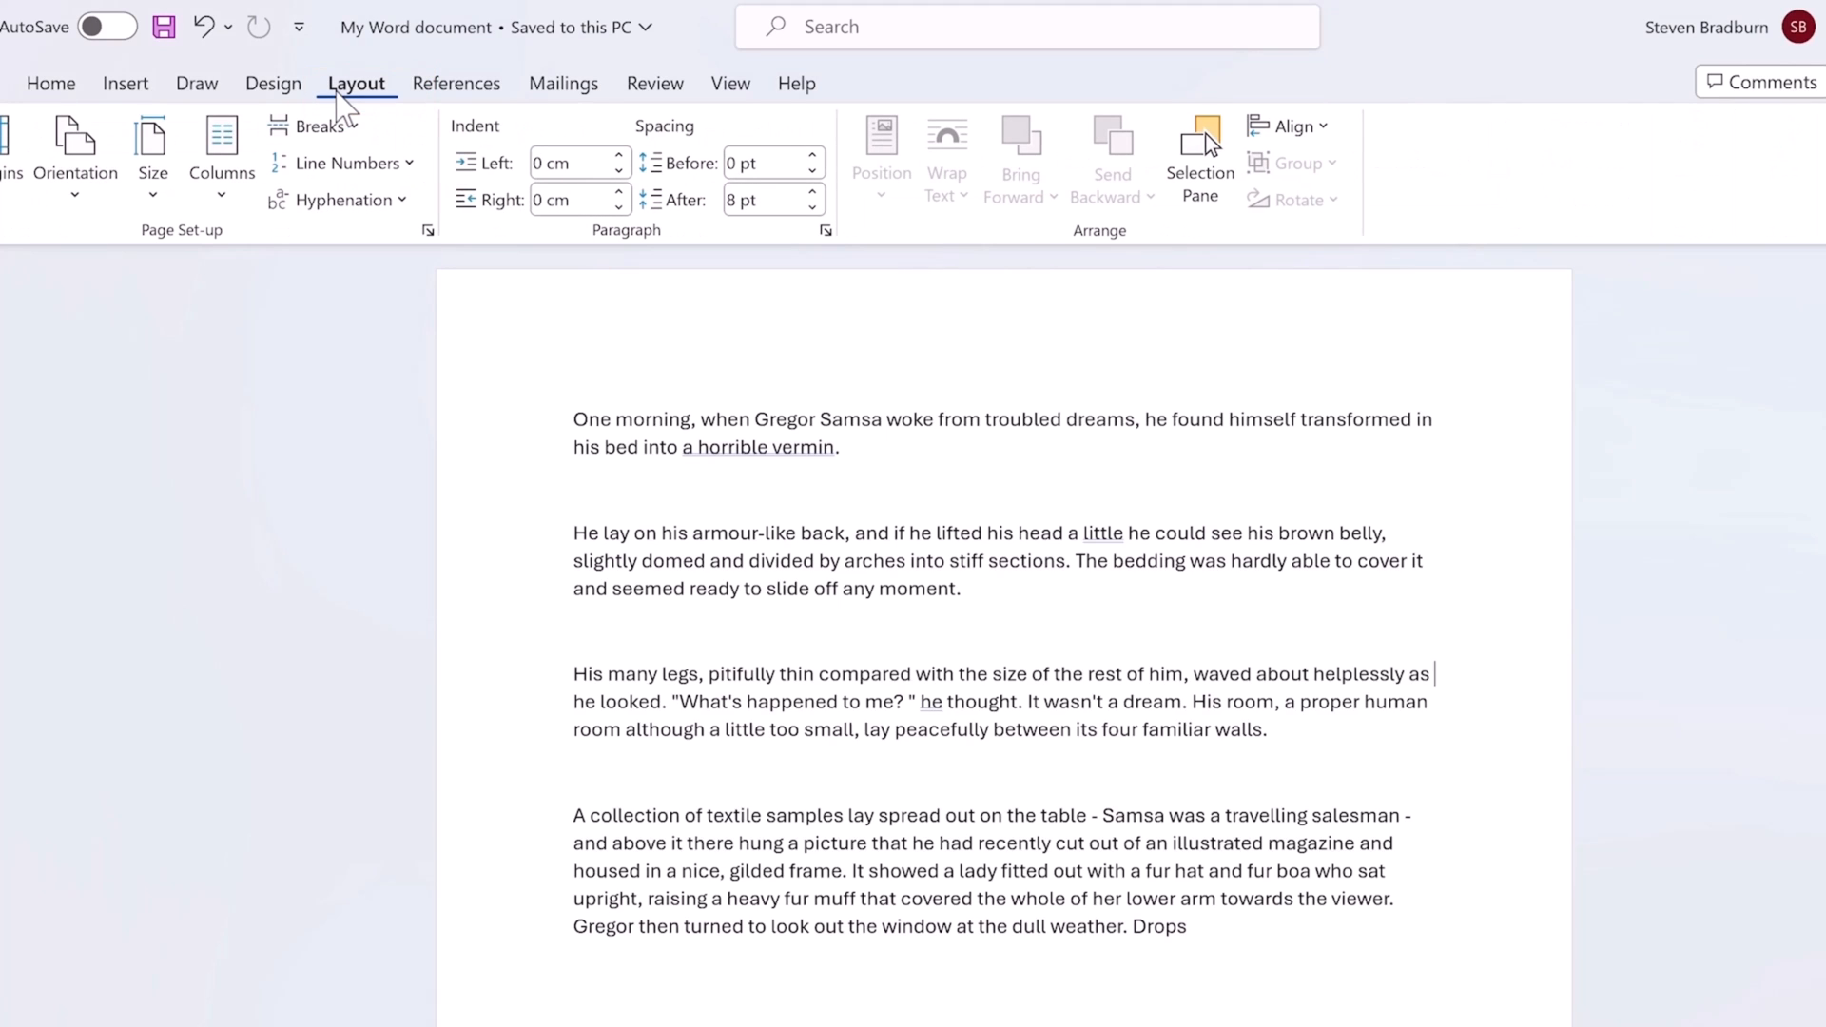
{"action": "left_click", "coordinate": [150, 204]}
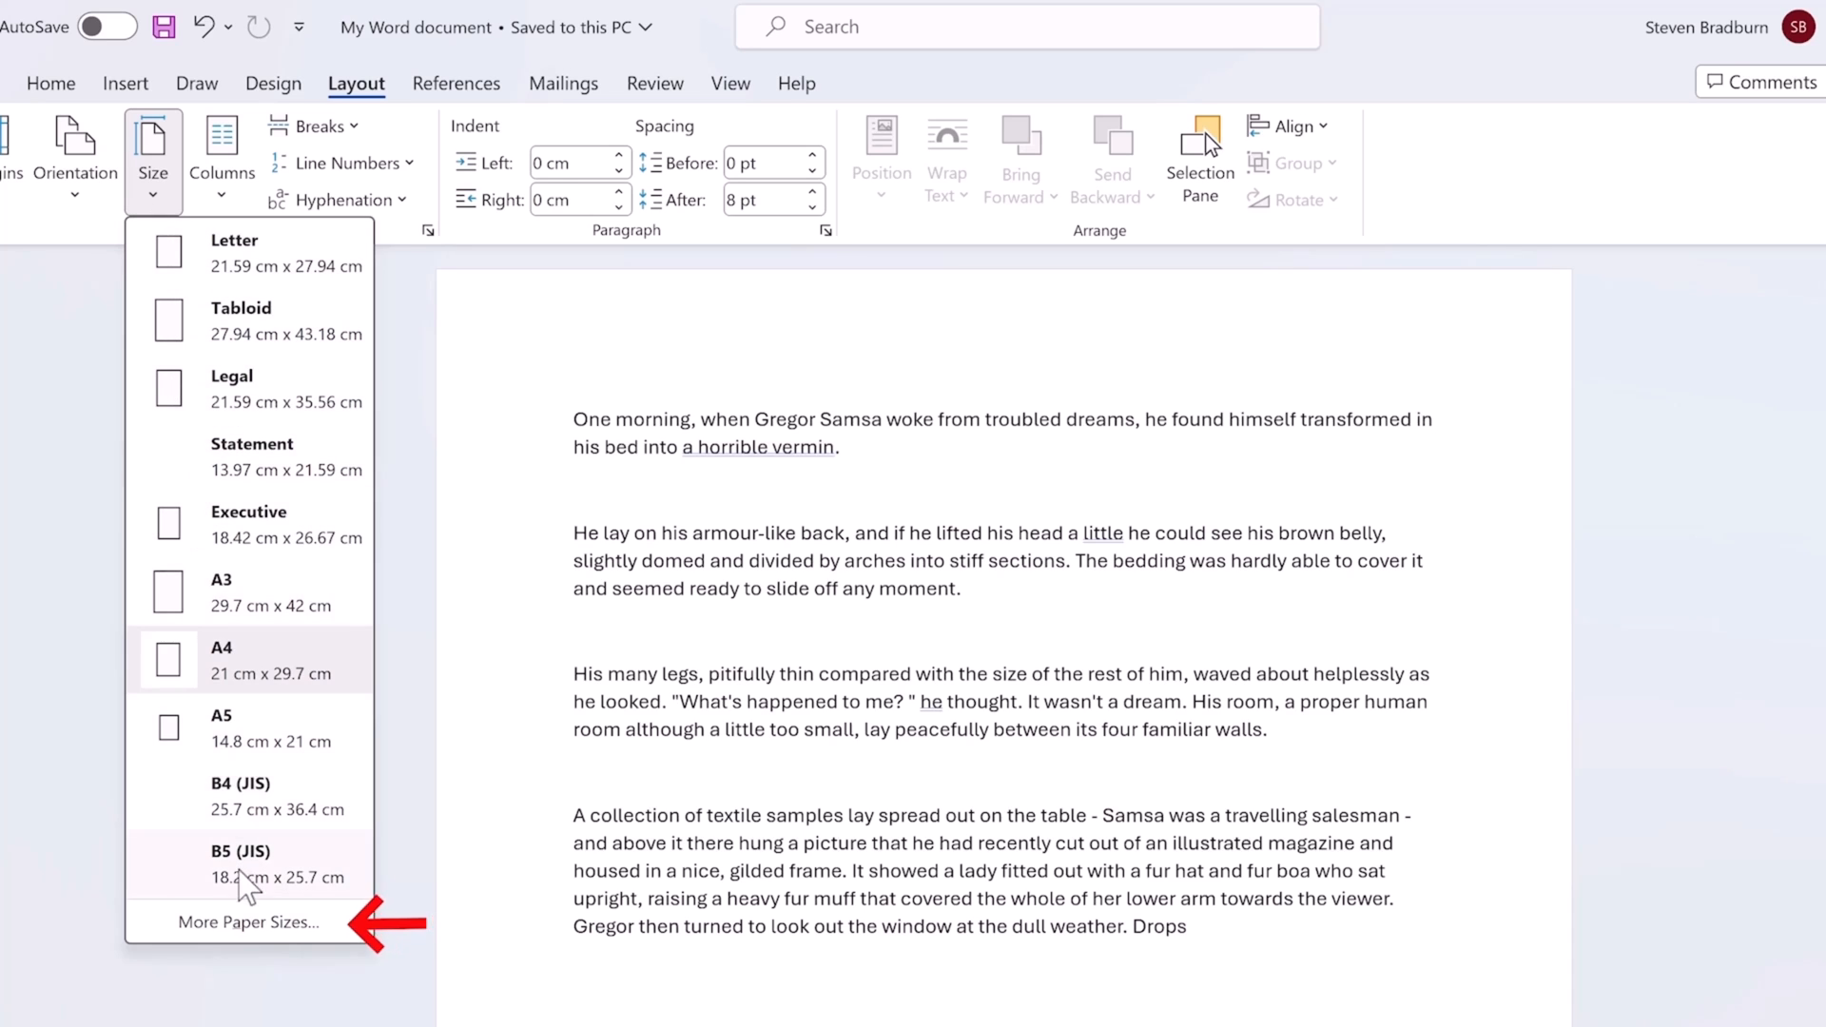
{"action": "left_click", "coordinate": [239, 915]}
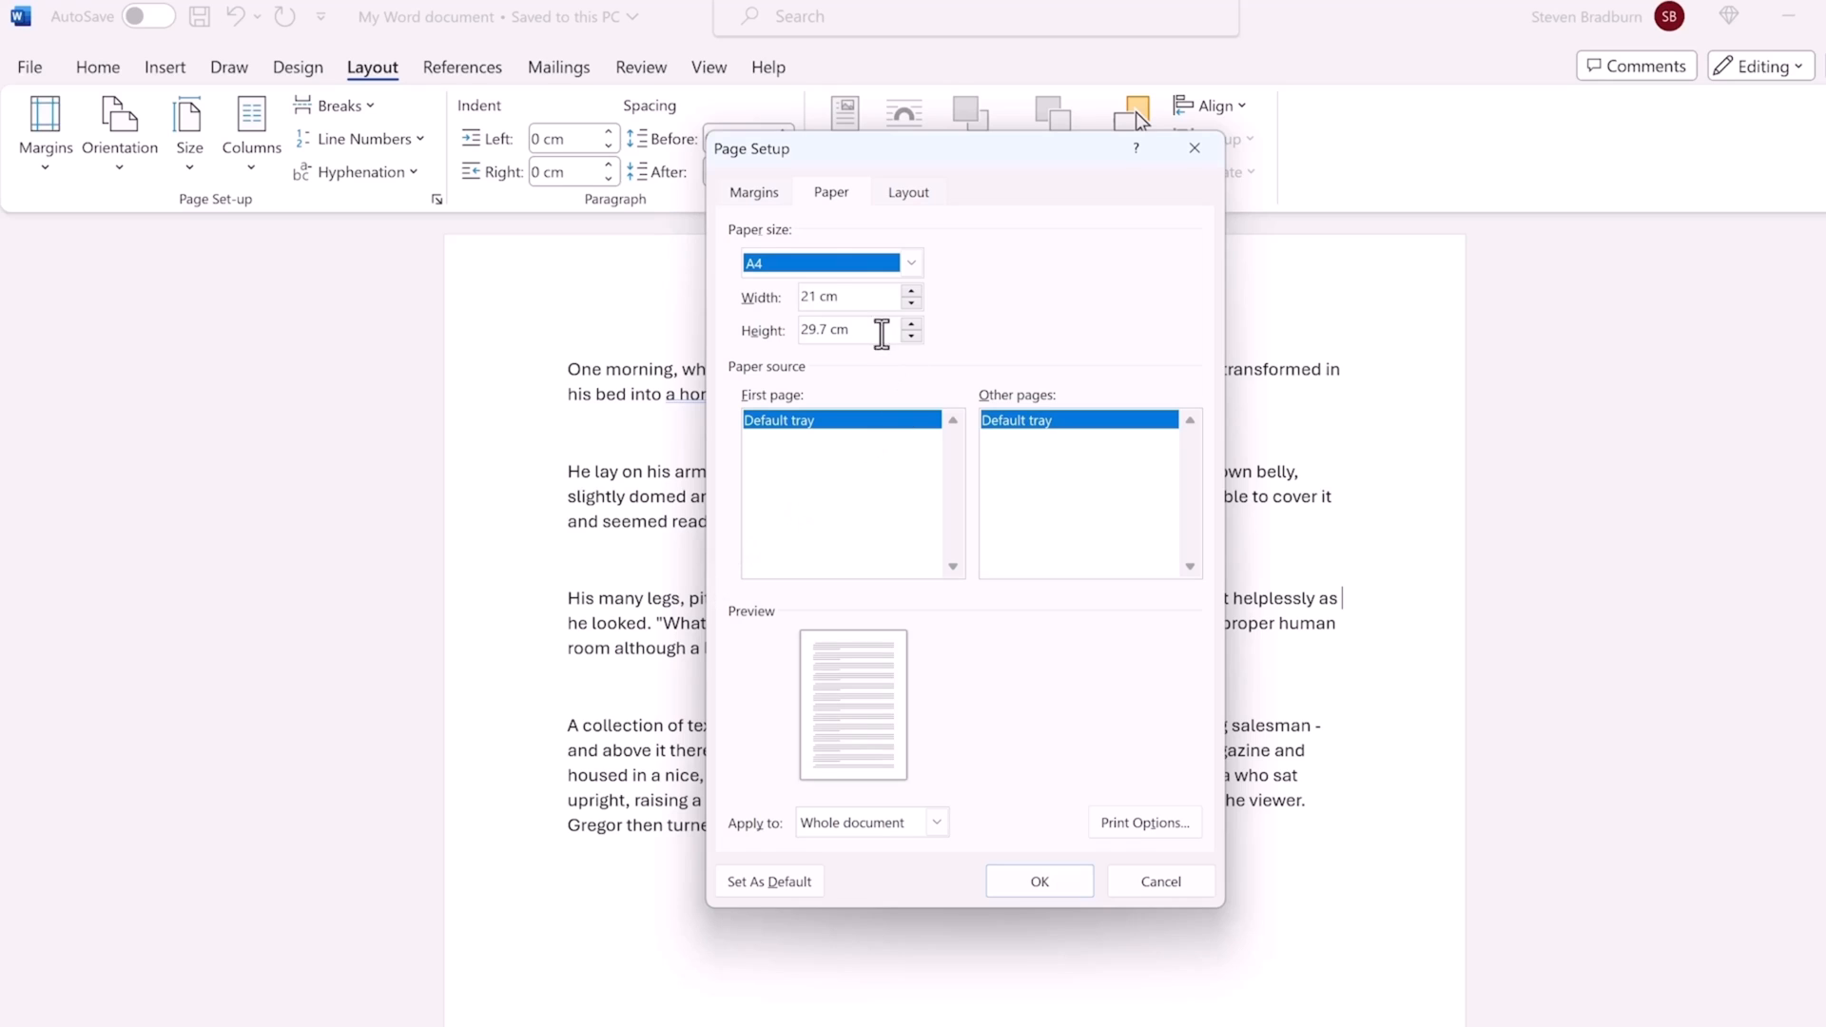
{"action": "key", "text": "Tab"}
{"action": "left_click", "coordinate": [865, 333]}
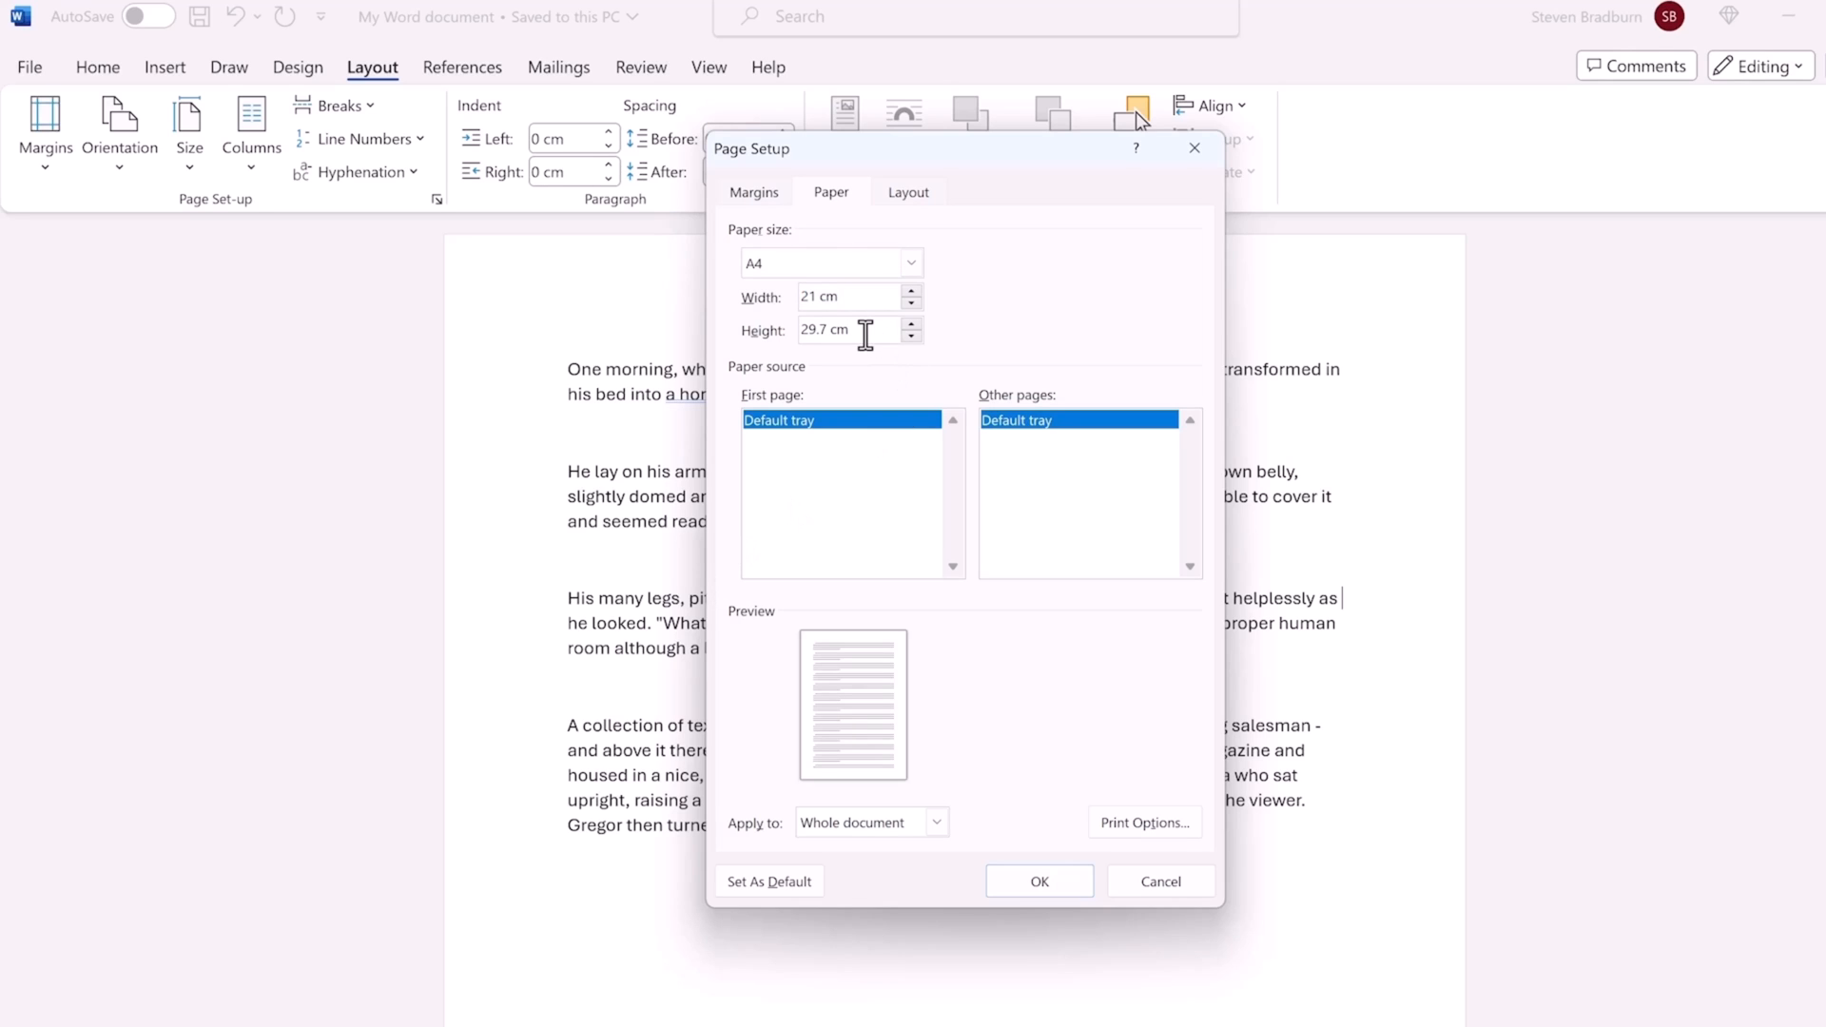
{"action": "left_click", "coordinate": [1011, 885]}
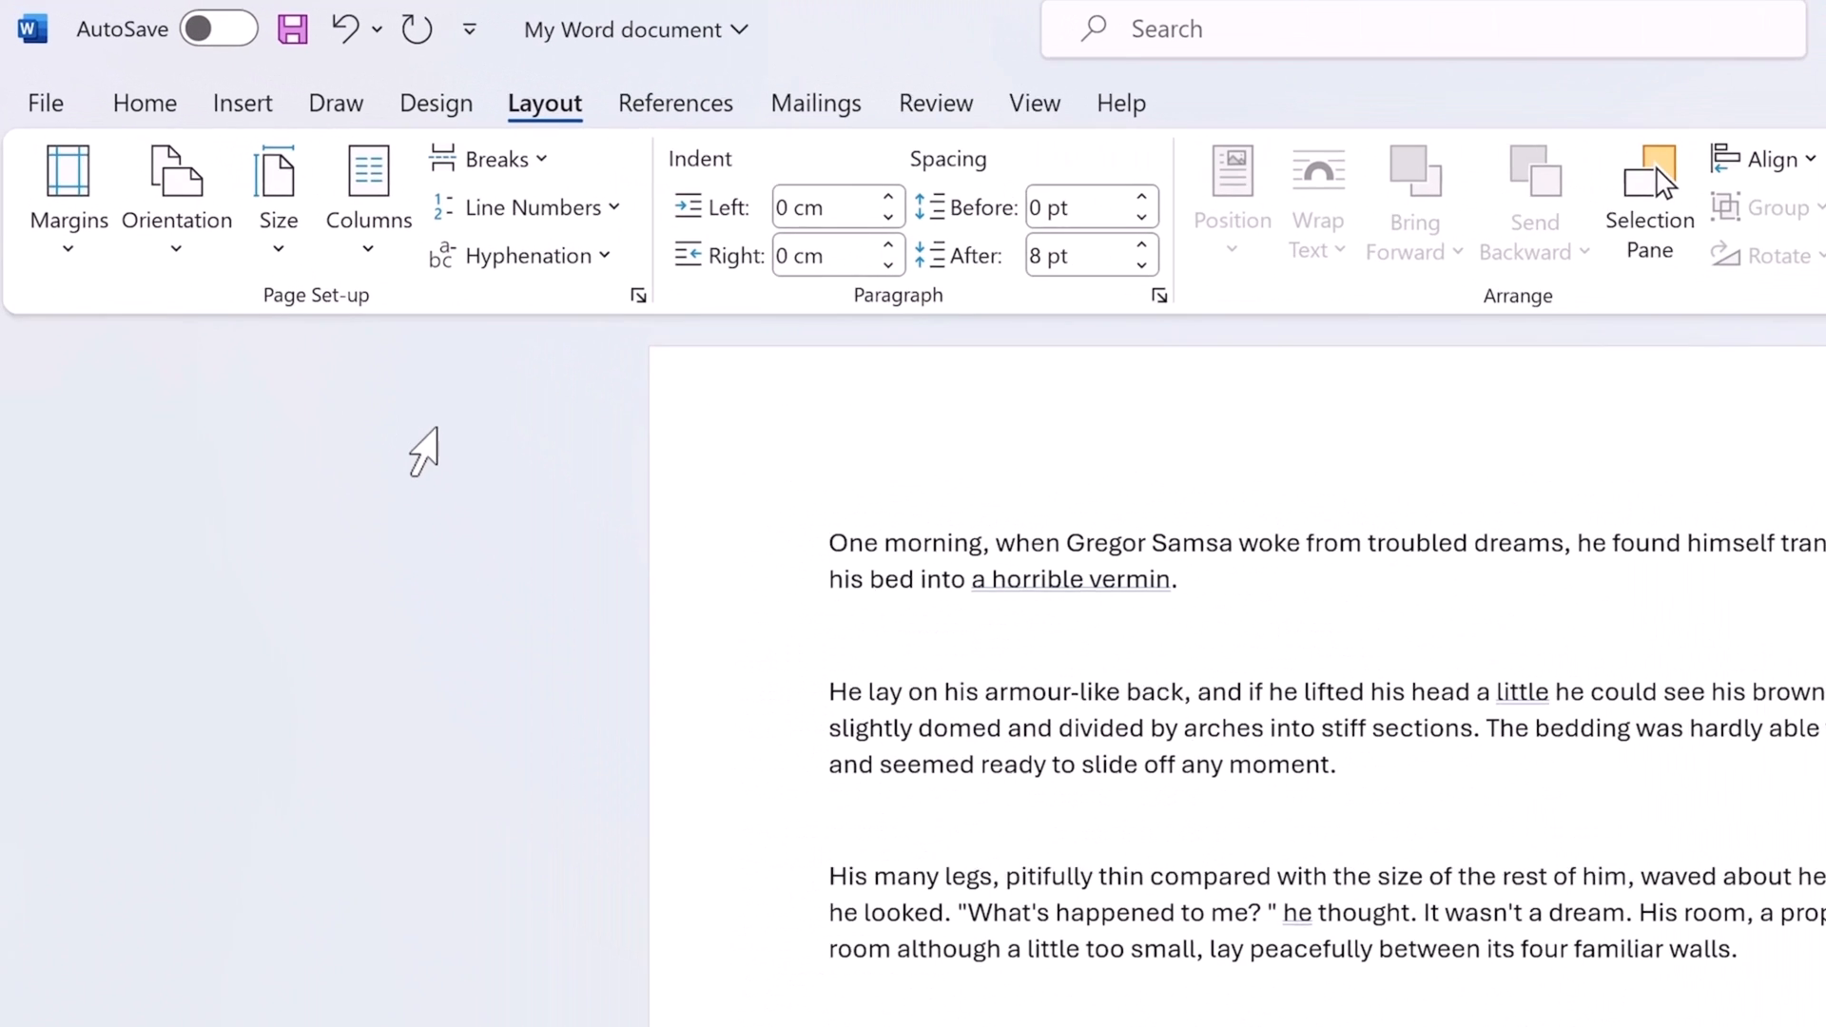
Change the page orientation to landscape
{"action": "left_click", "coordinate": [195, 259]}
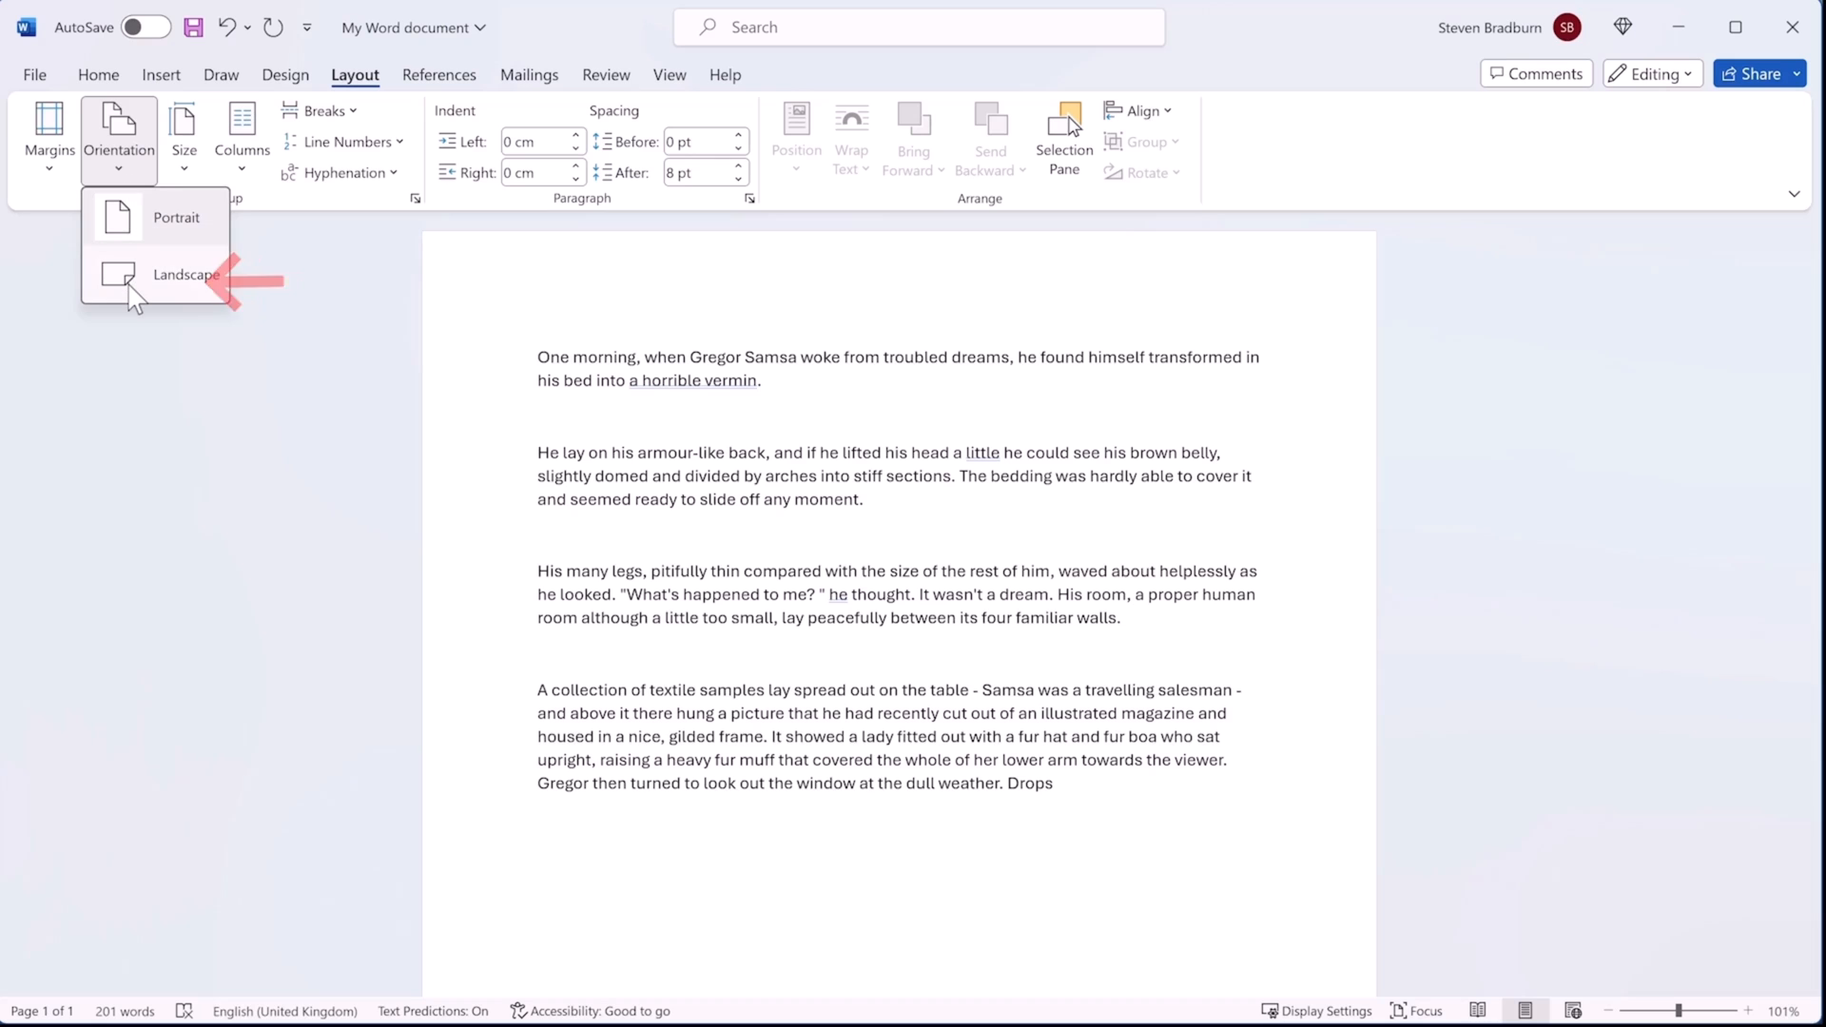
{"action": "left_click", "coordinate": [129, 286]}
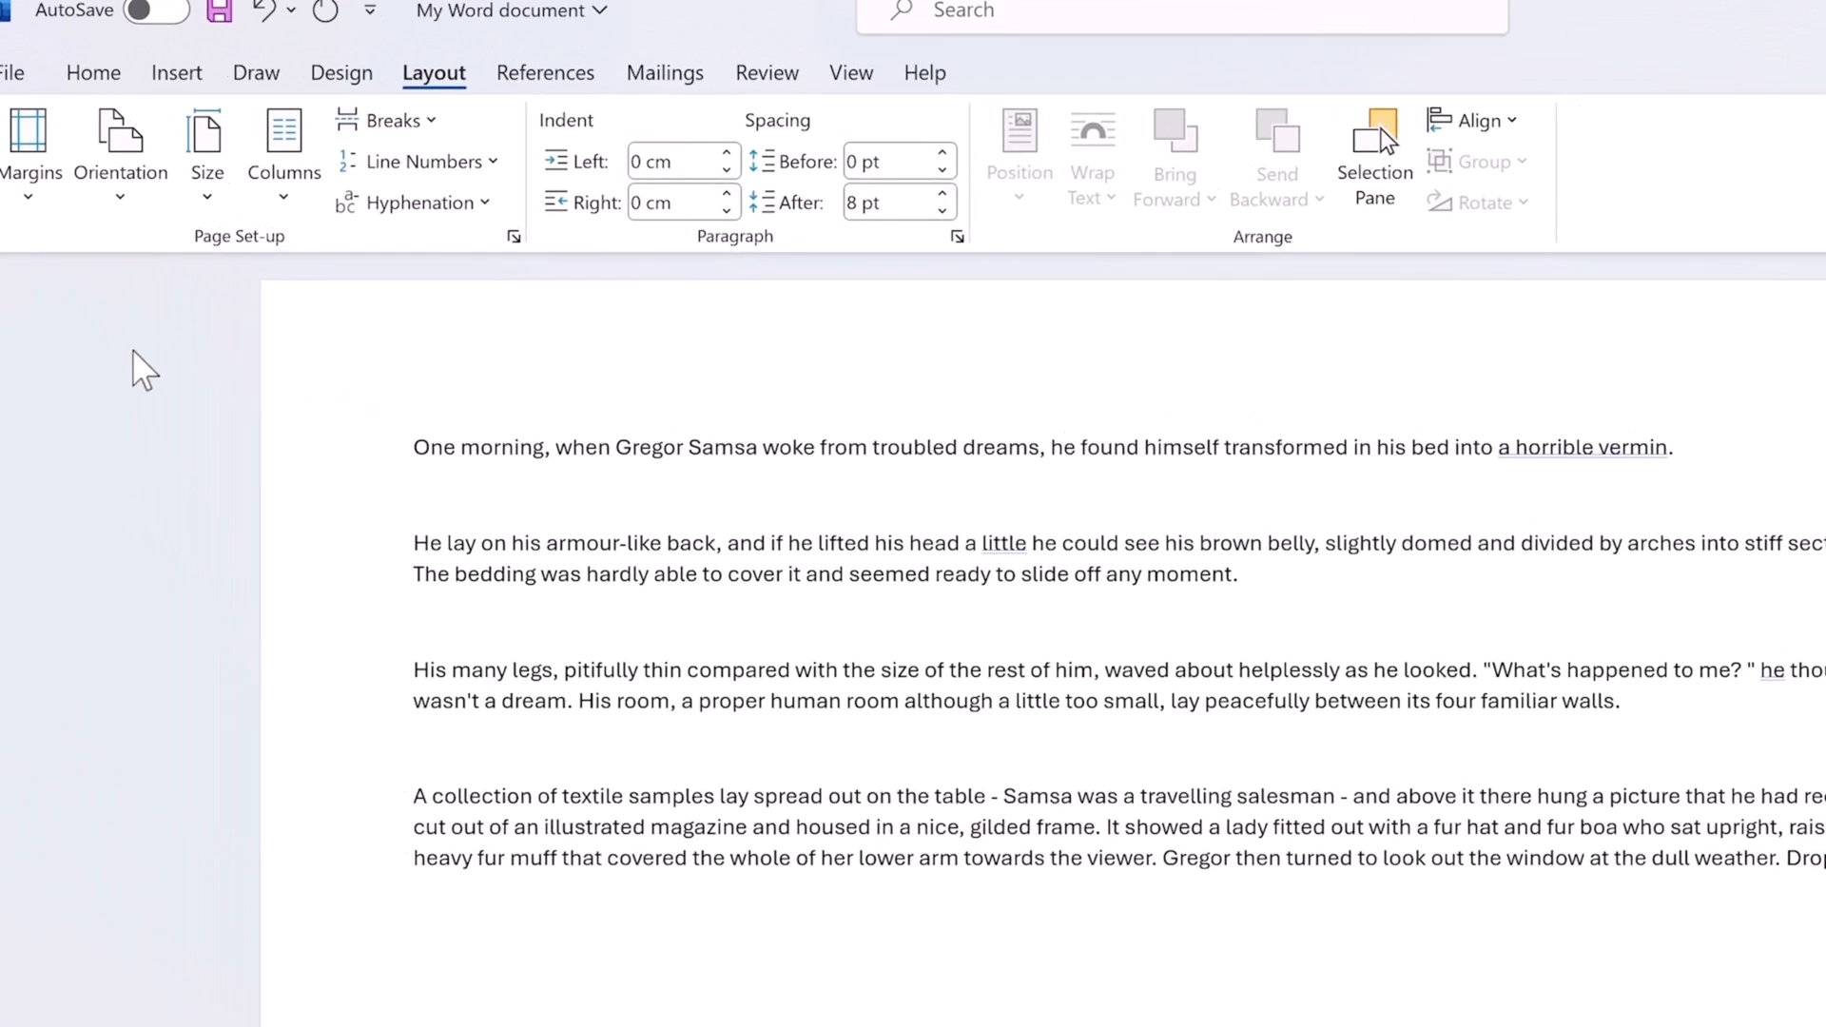
Review the preset margins and open the custom margin settings at the left margin value
{"action": "left_click", "coordinate": [65, 236]}
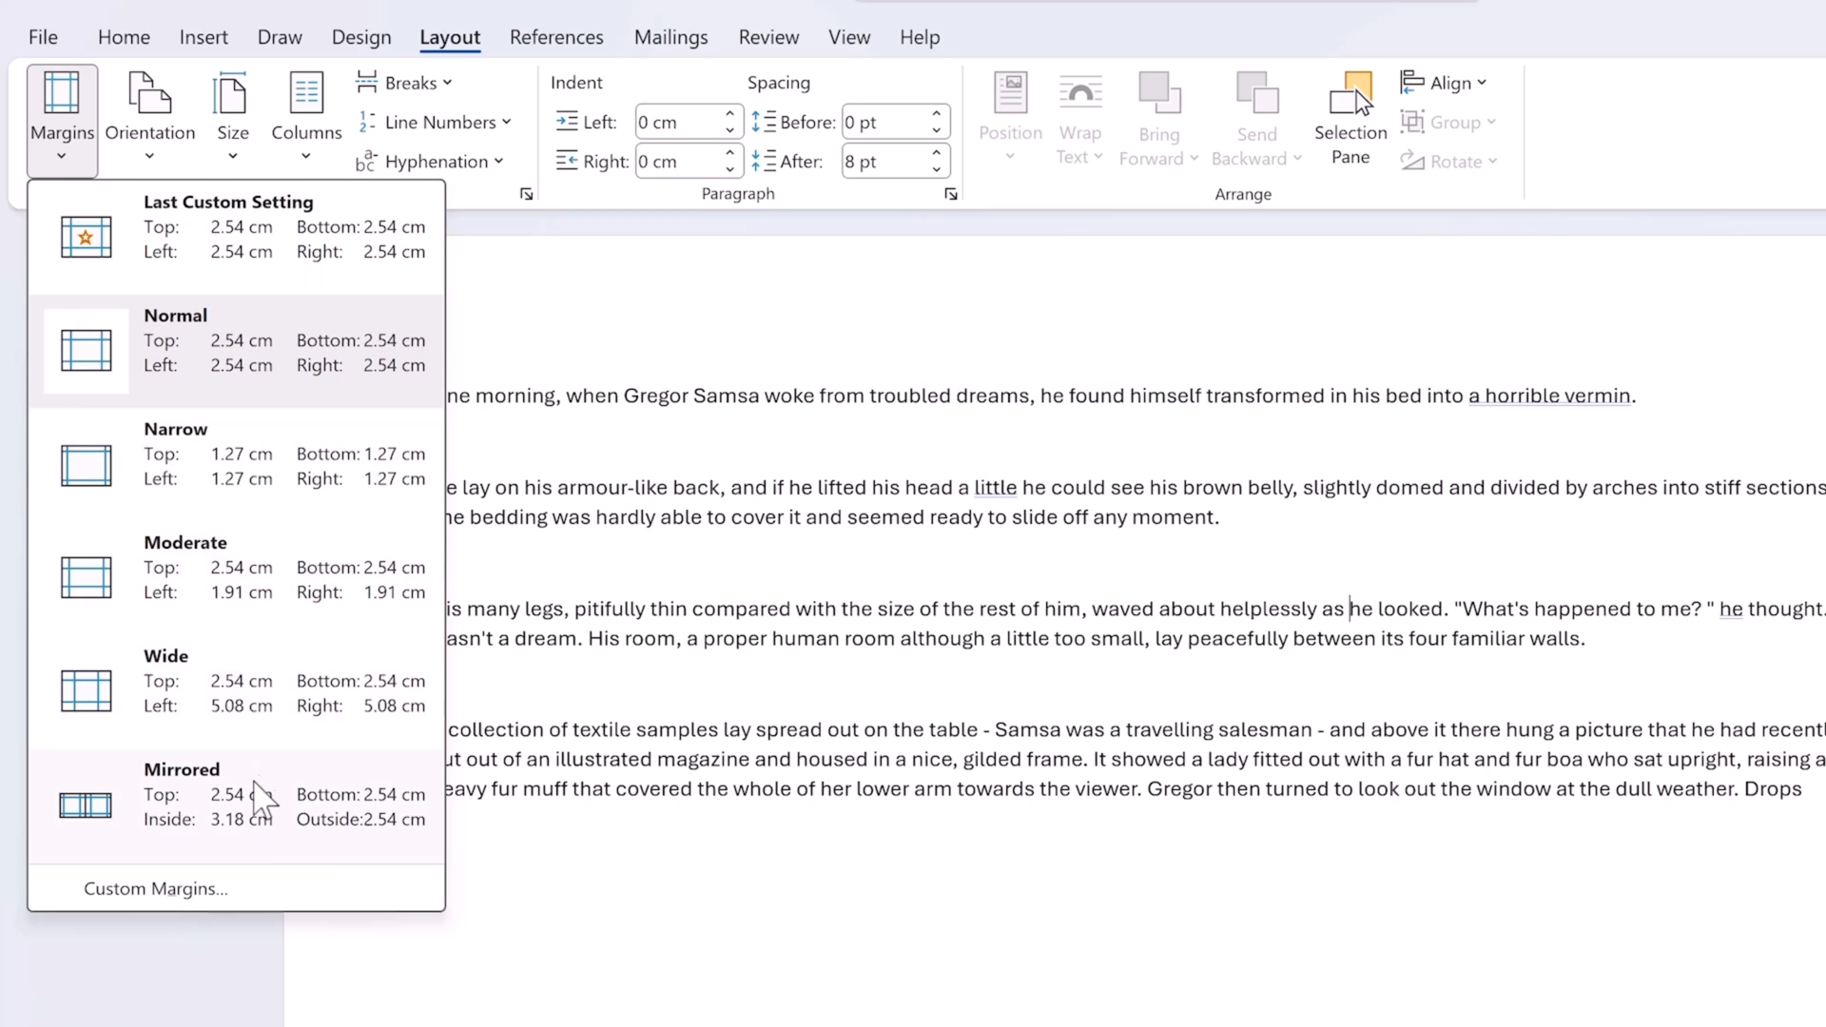
{"action": "left_click", "coordinate": [257, 884]}
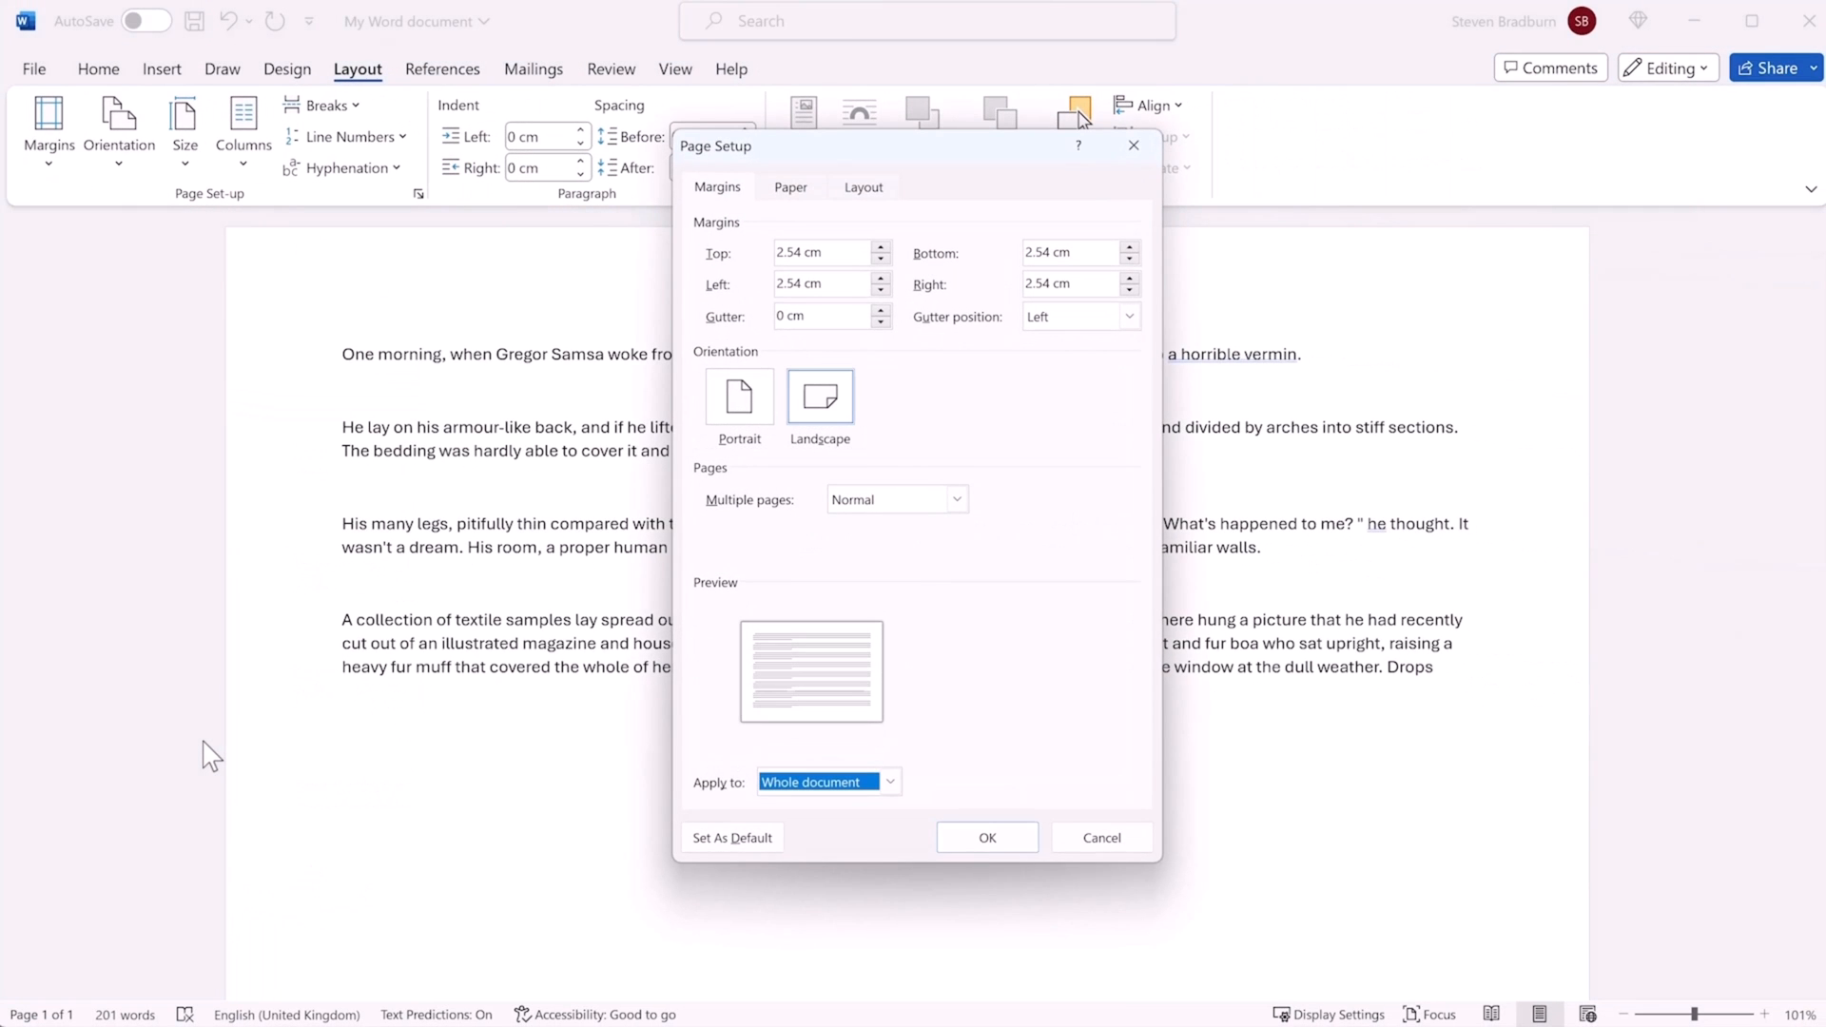
{"action": "left_click", "coordinate": [815, 282]}
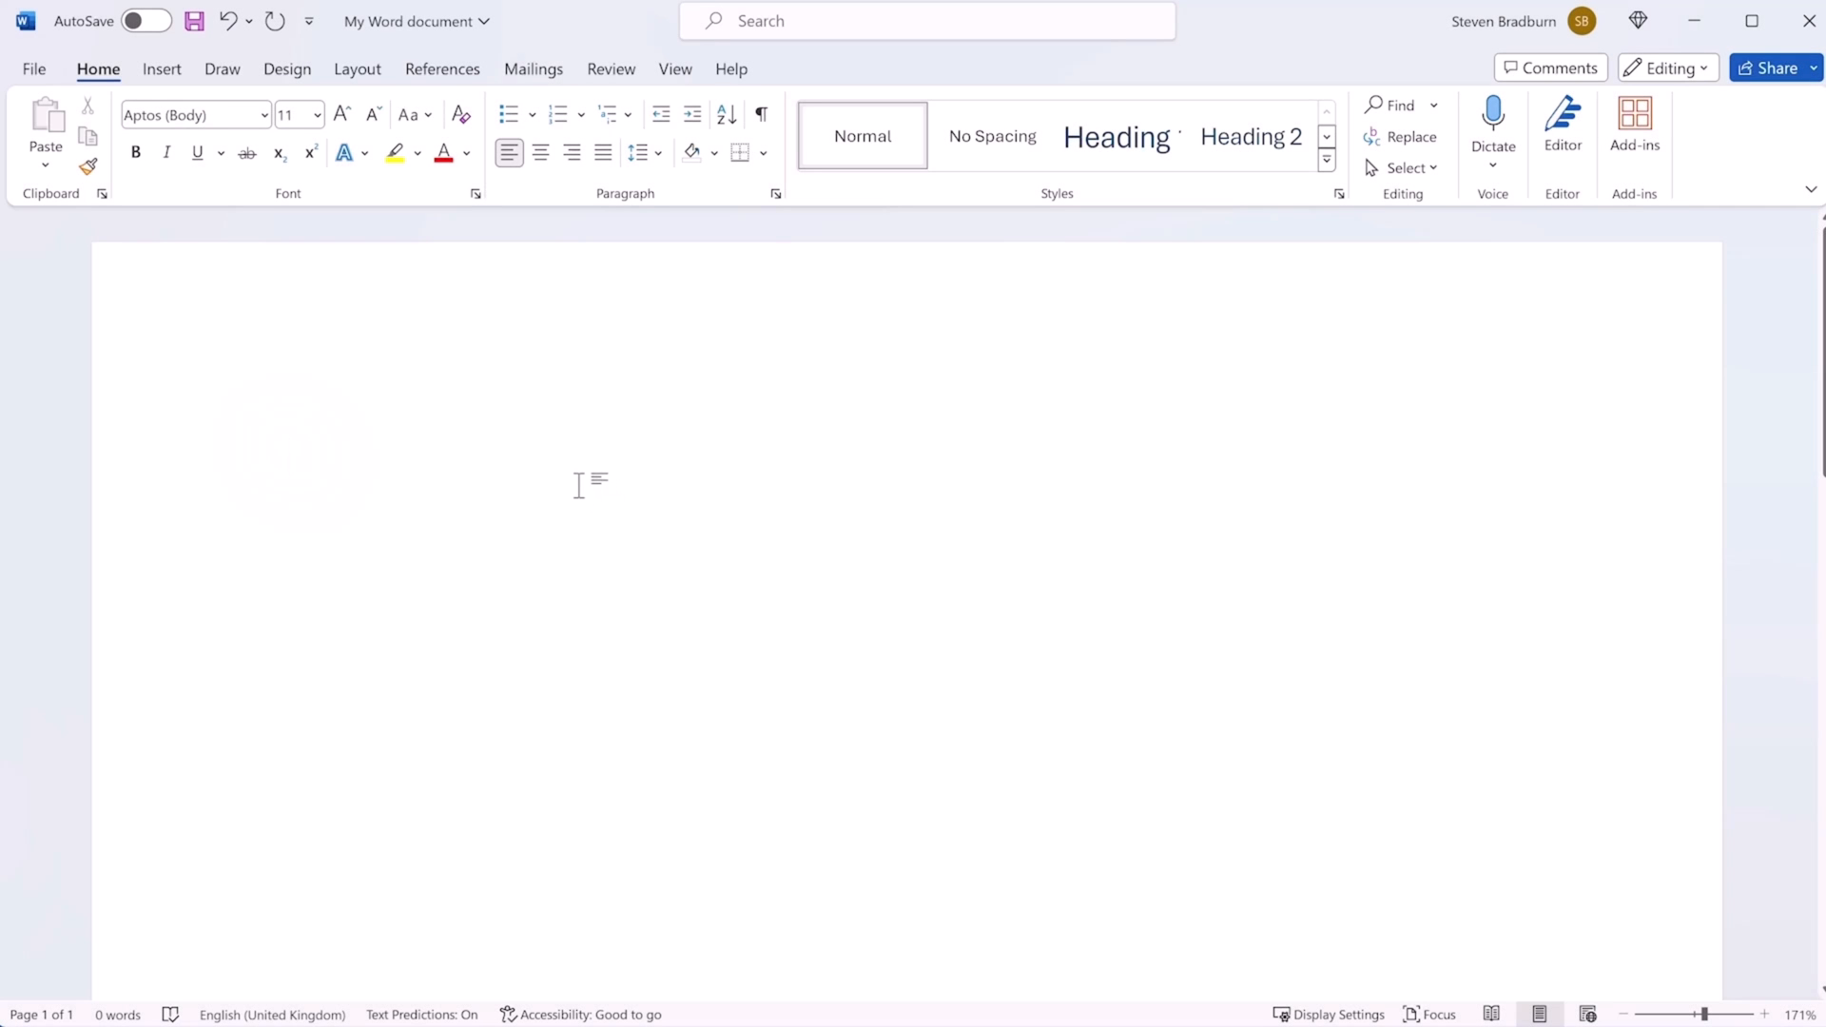
Enter "Hello! My name is" on the empty page, followed by the author's first name and a full stop
{"action": "type", "text": "Hello!"}
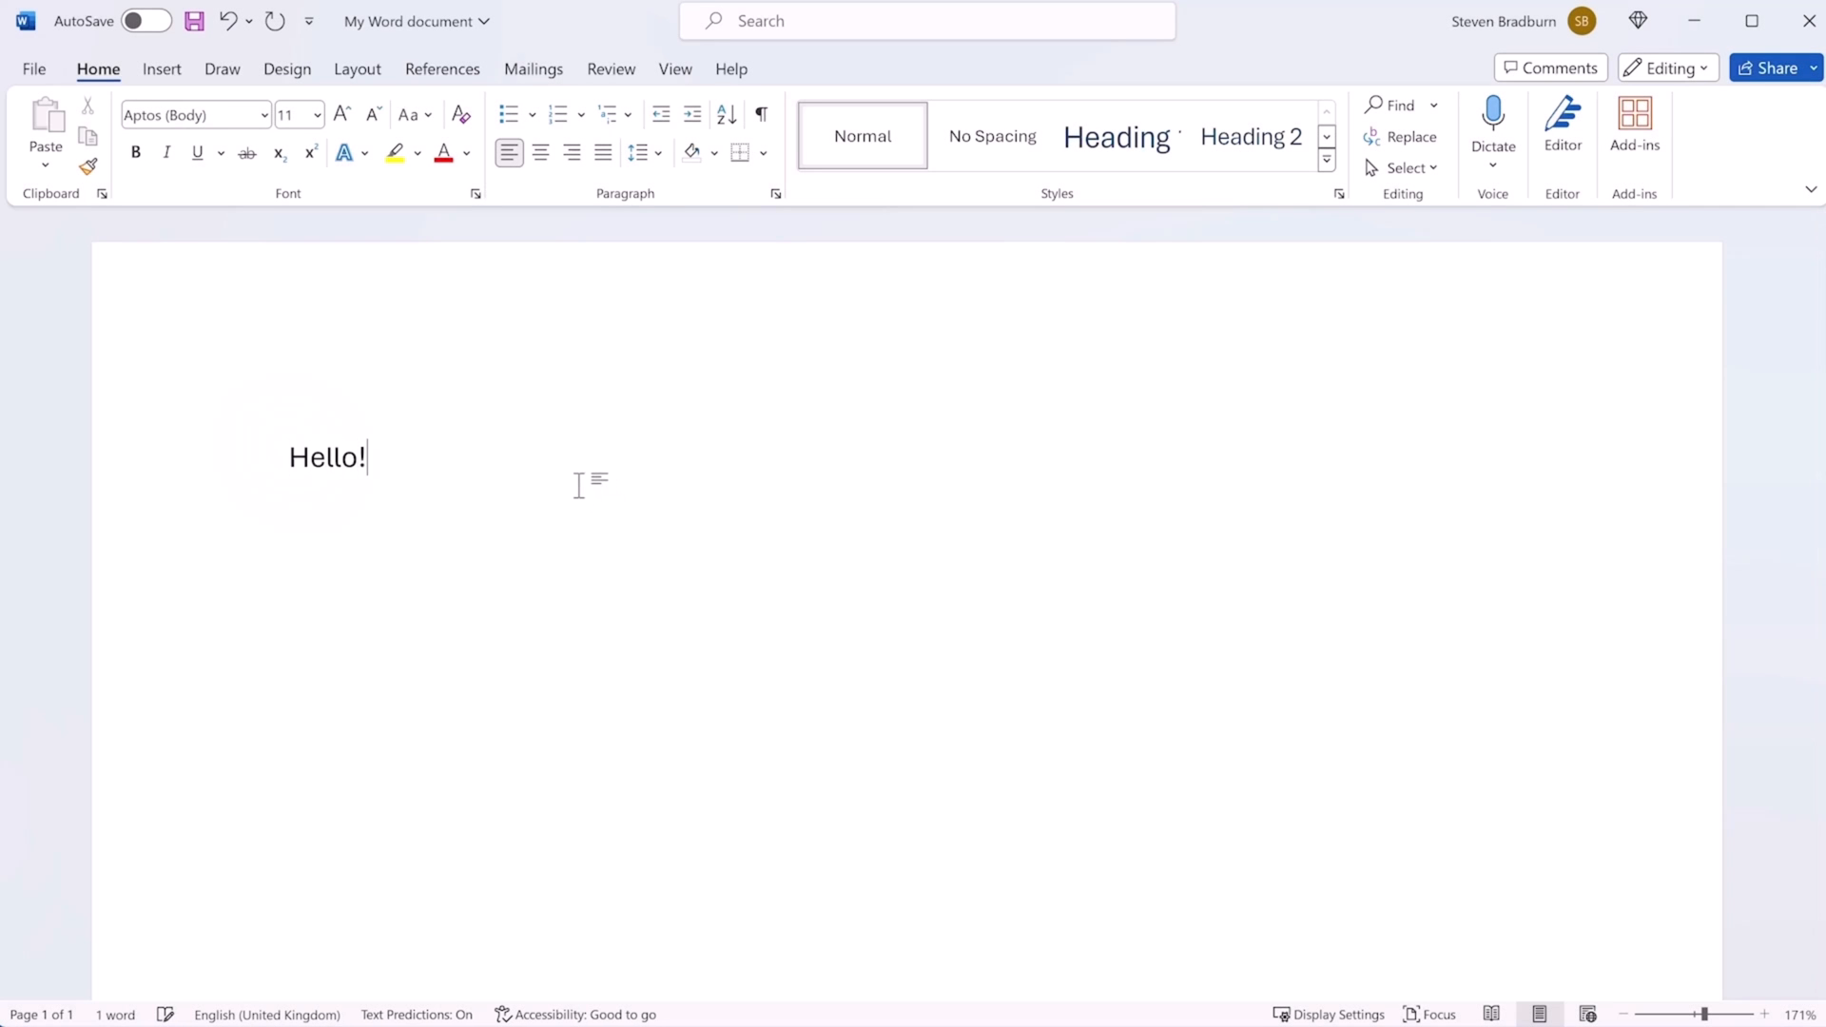
{"action": "type", "text": " My name is Steve"}
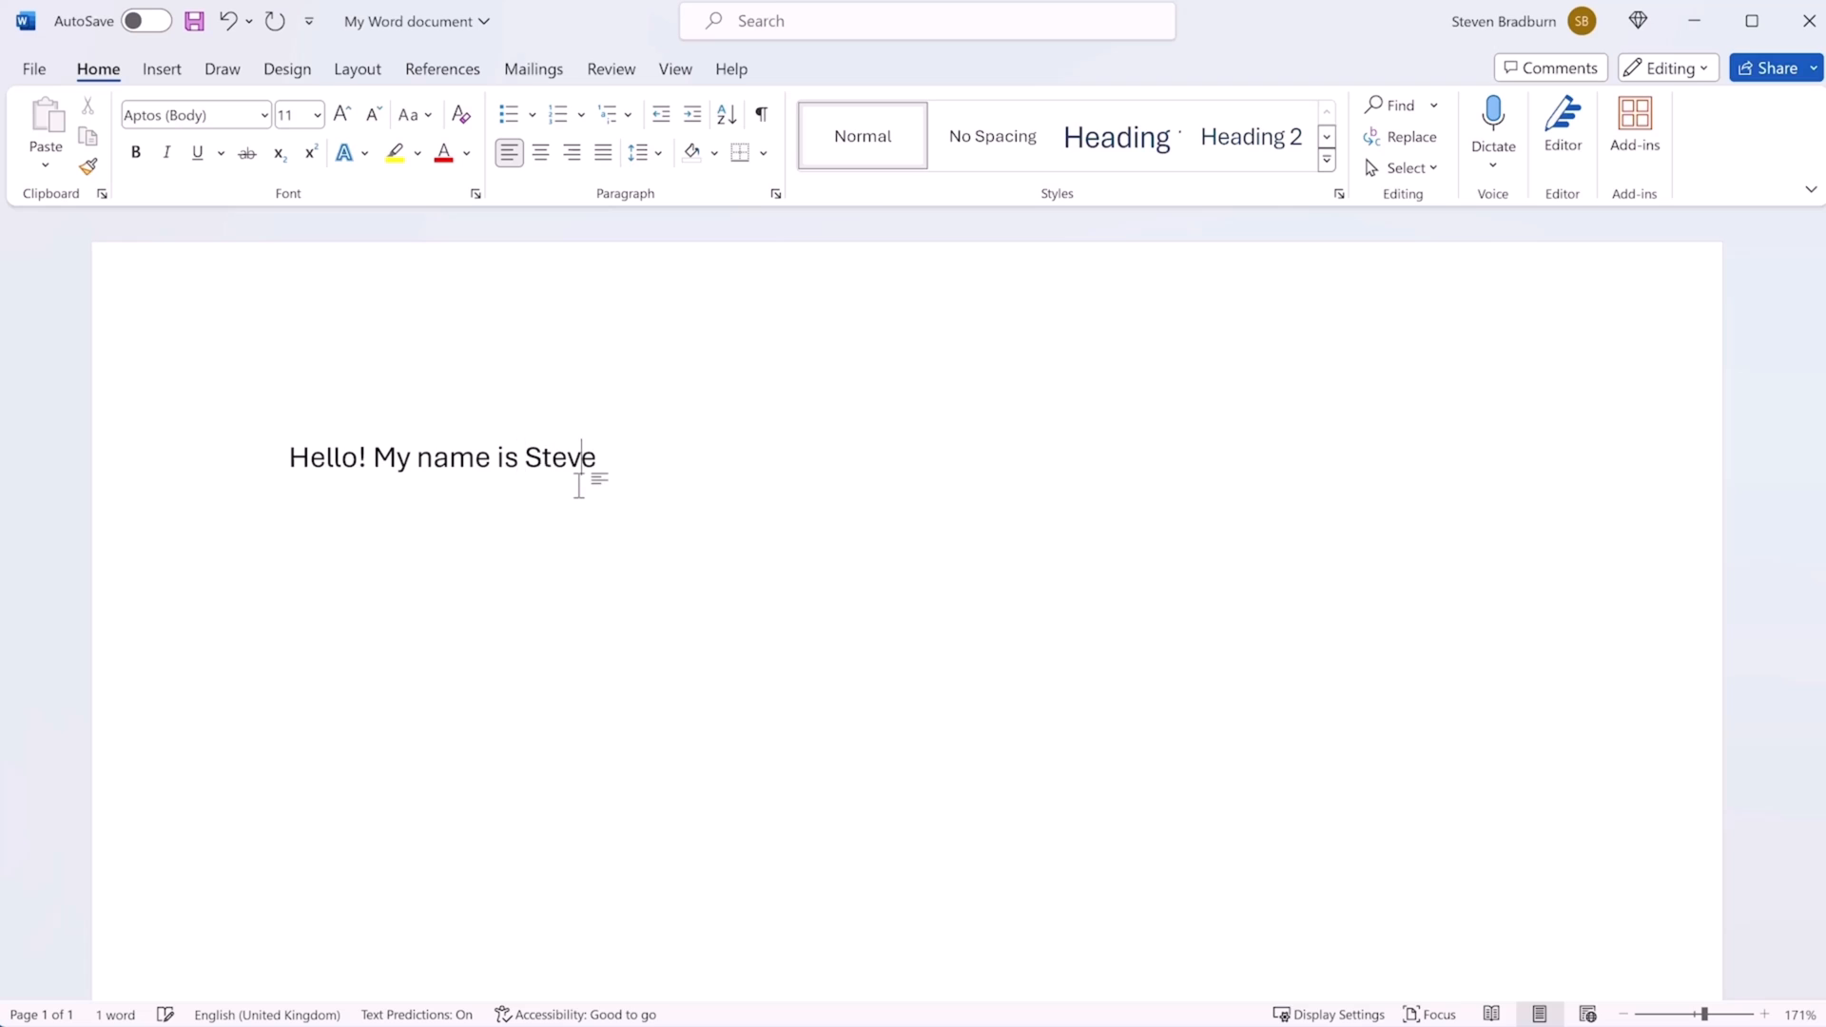
{"action": "type", "text": "n."}
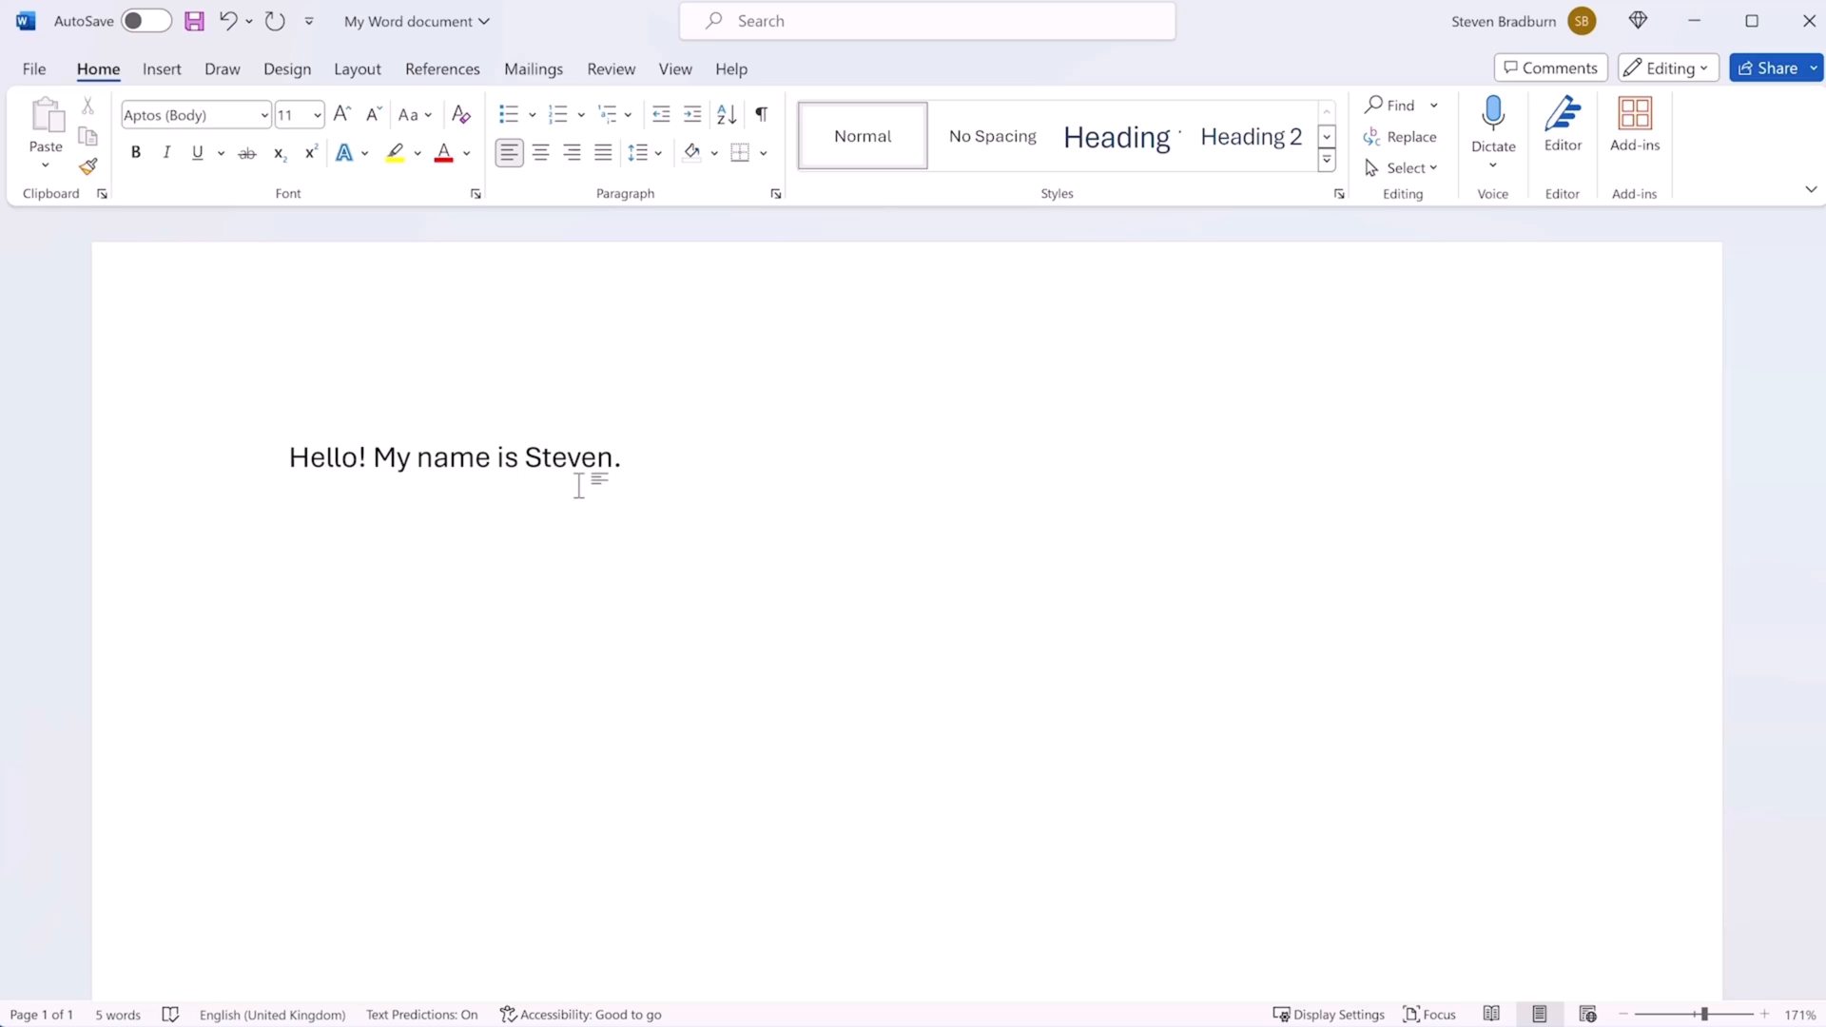
Add a second paragraph reading "I hope you're having a good day!" and start a new paragraph below it
{"action": "key", "text": "Return"}
{"action": "type", "text": "I hope you"}
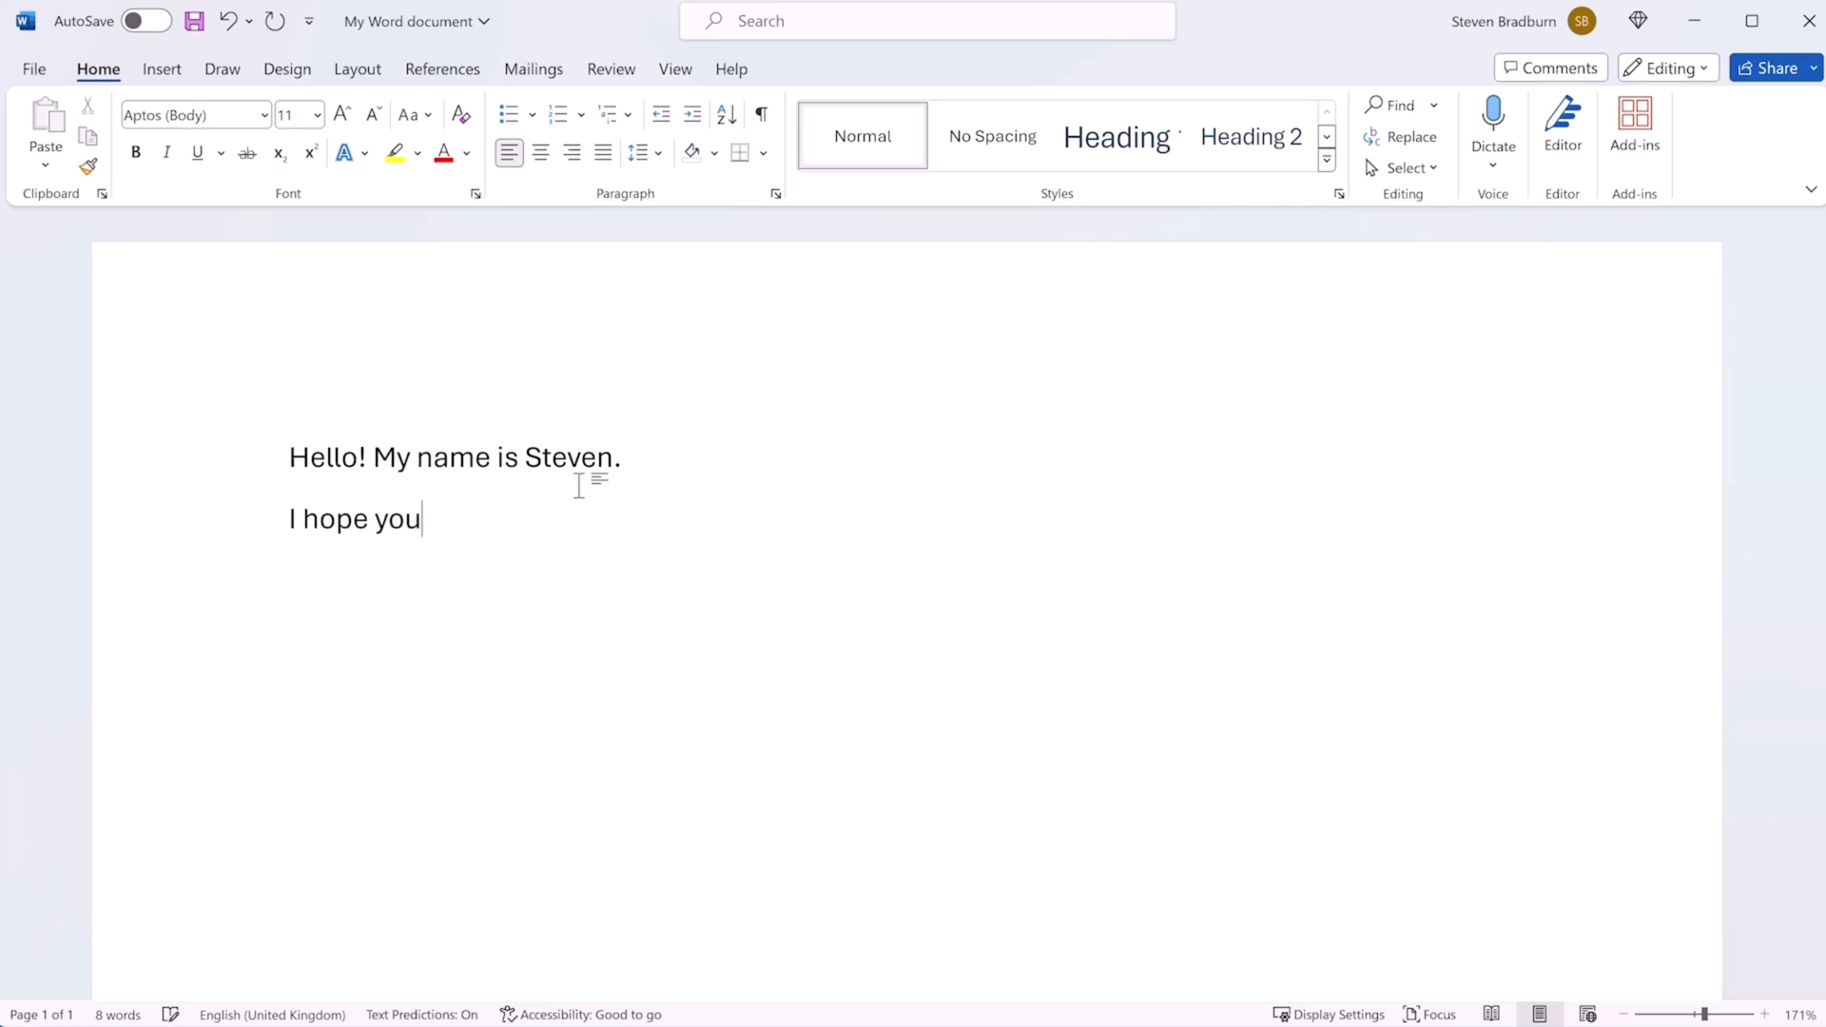
{"action": "type", "text": "'re having a good day!"}
{"action": "key", "text": "Return"}
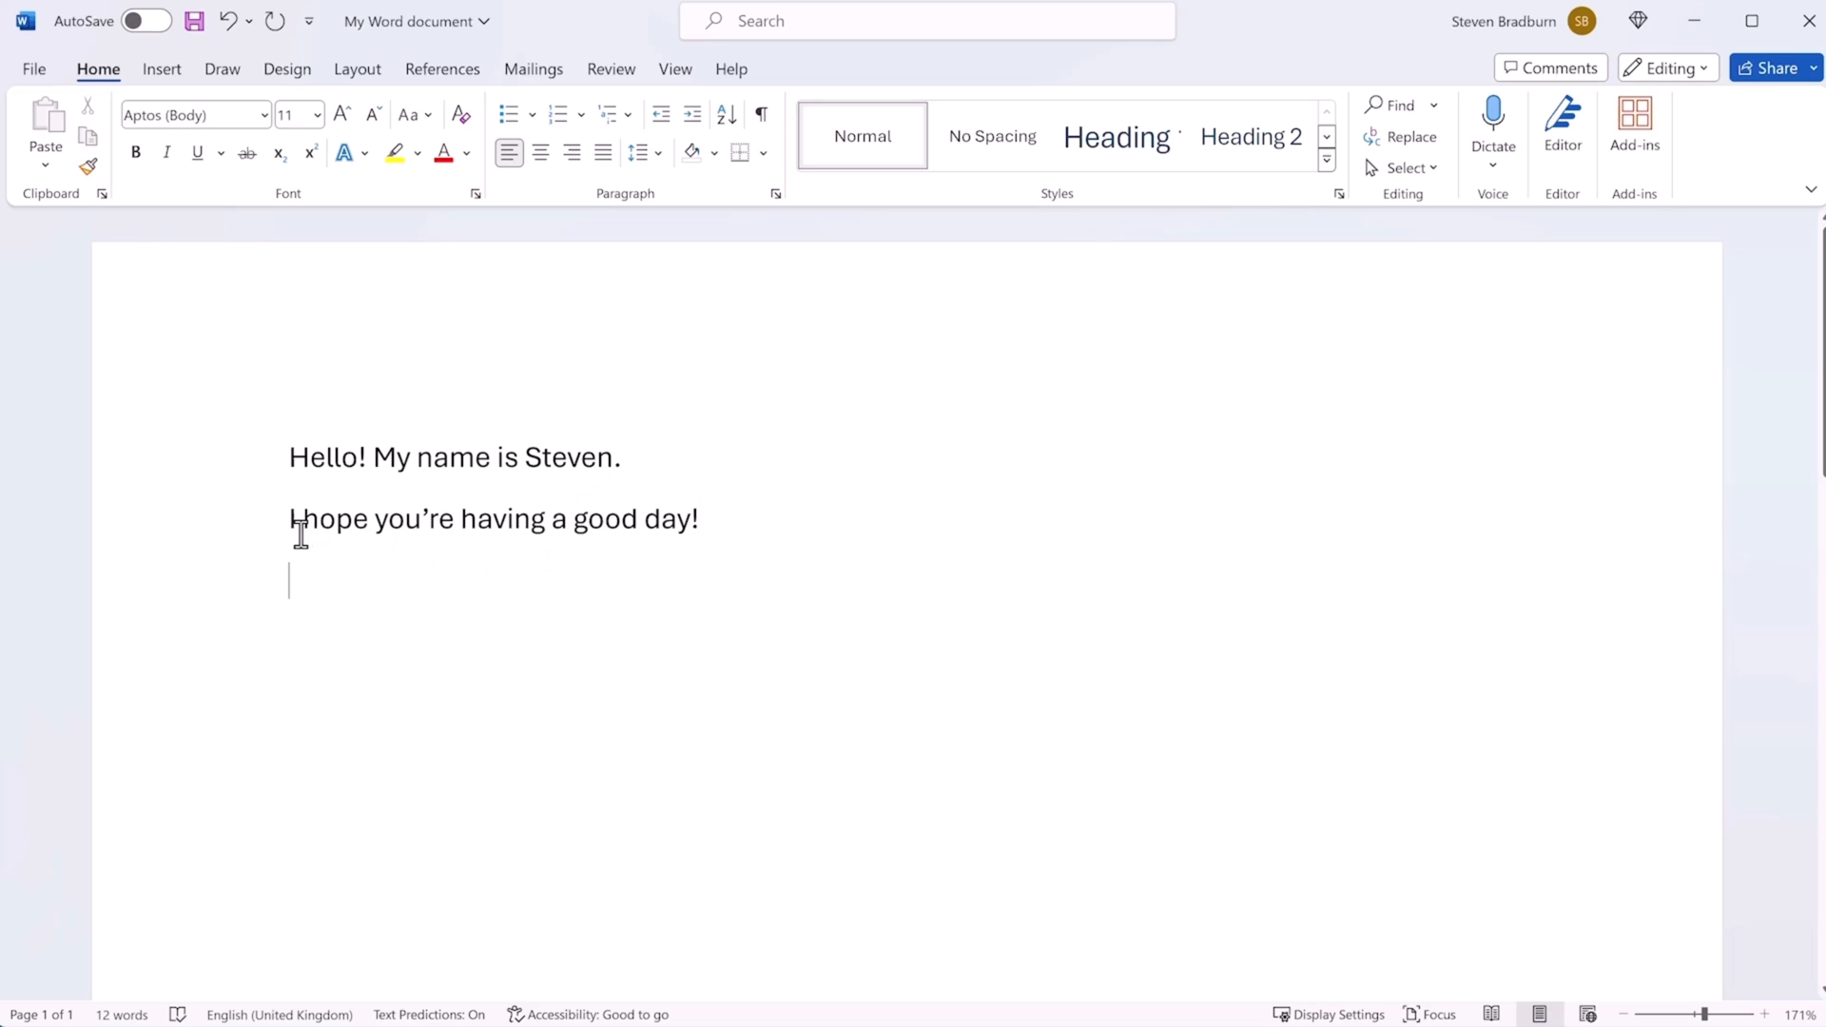
Delete the second paragraph and remove the words "My name" from the first line
{"action": "left_click_drag", "start_coordinate": [289, 522], "coordinate": [703, 518]}
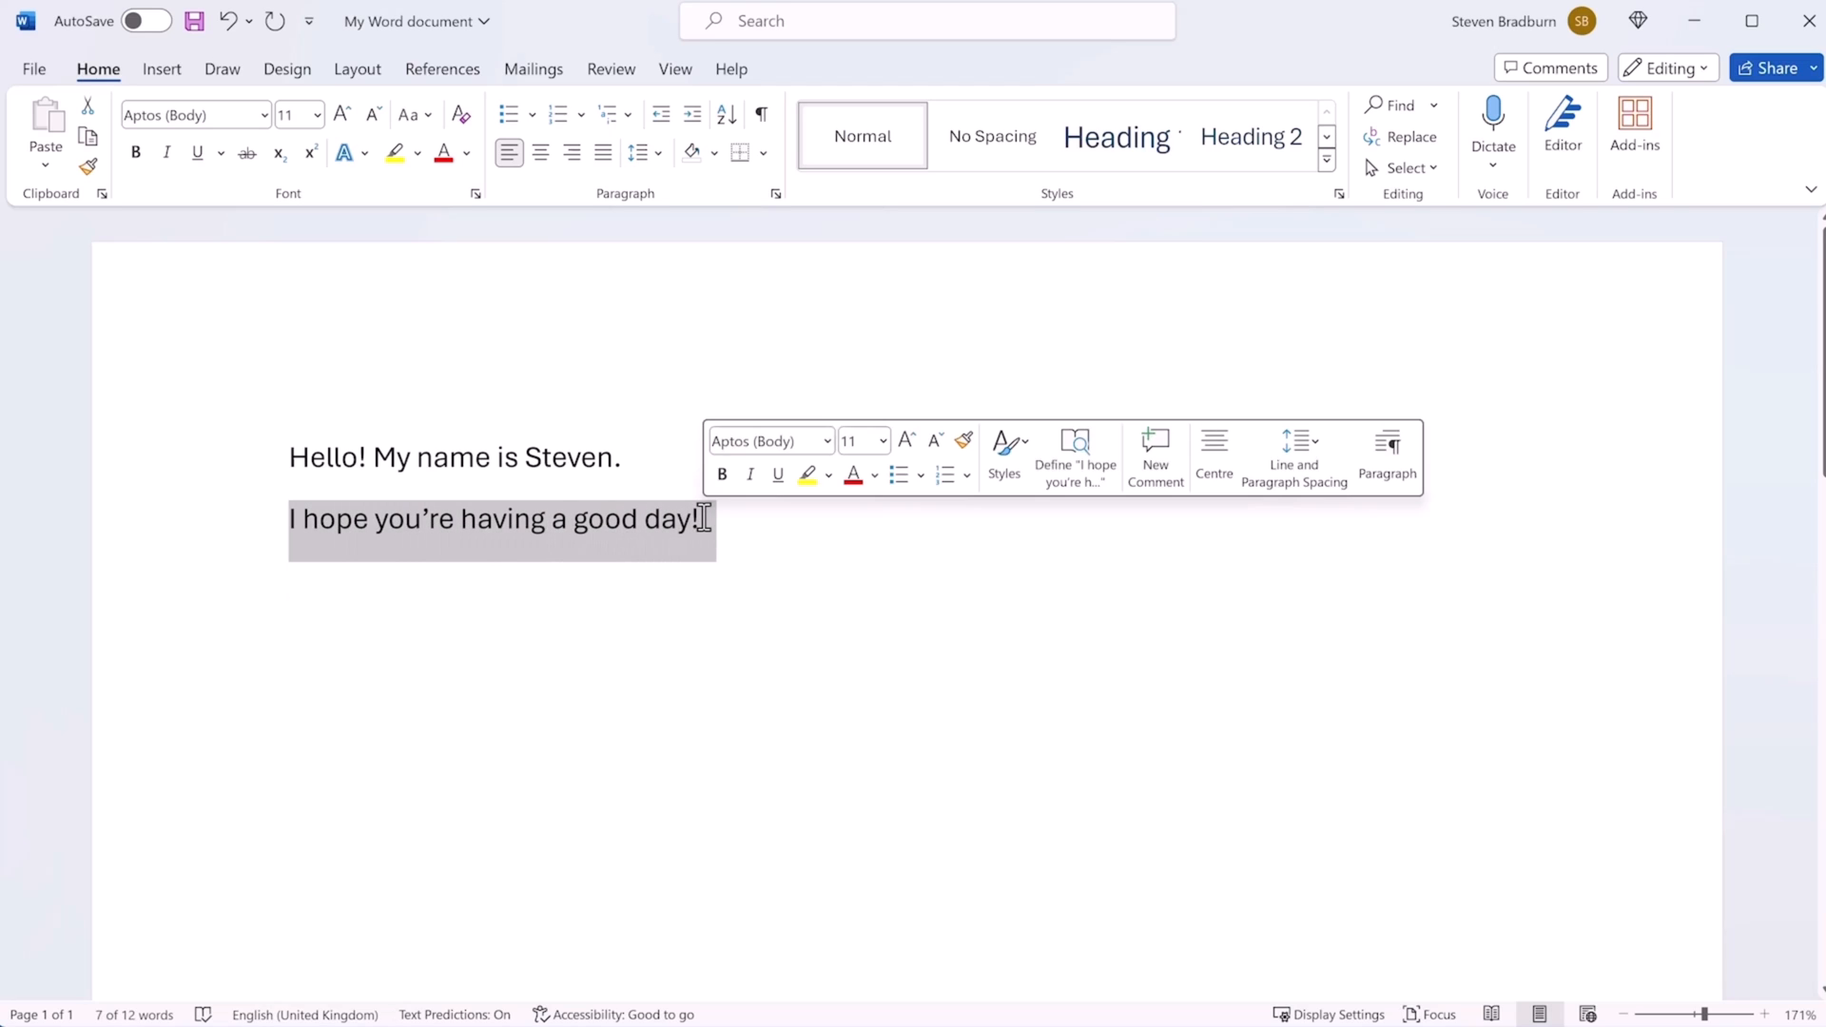
{"action": "key", "text": "BackSpace"}
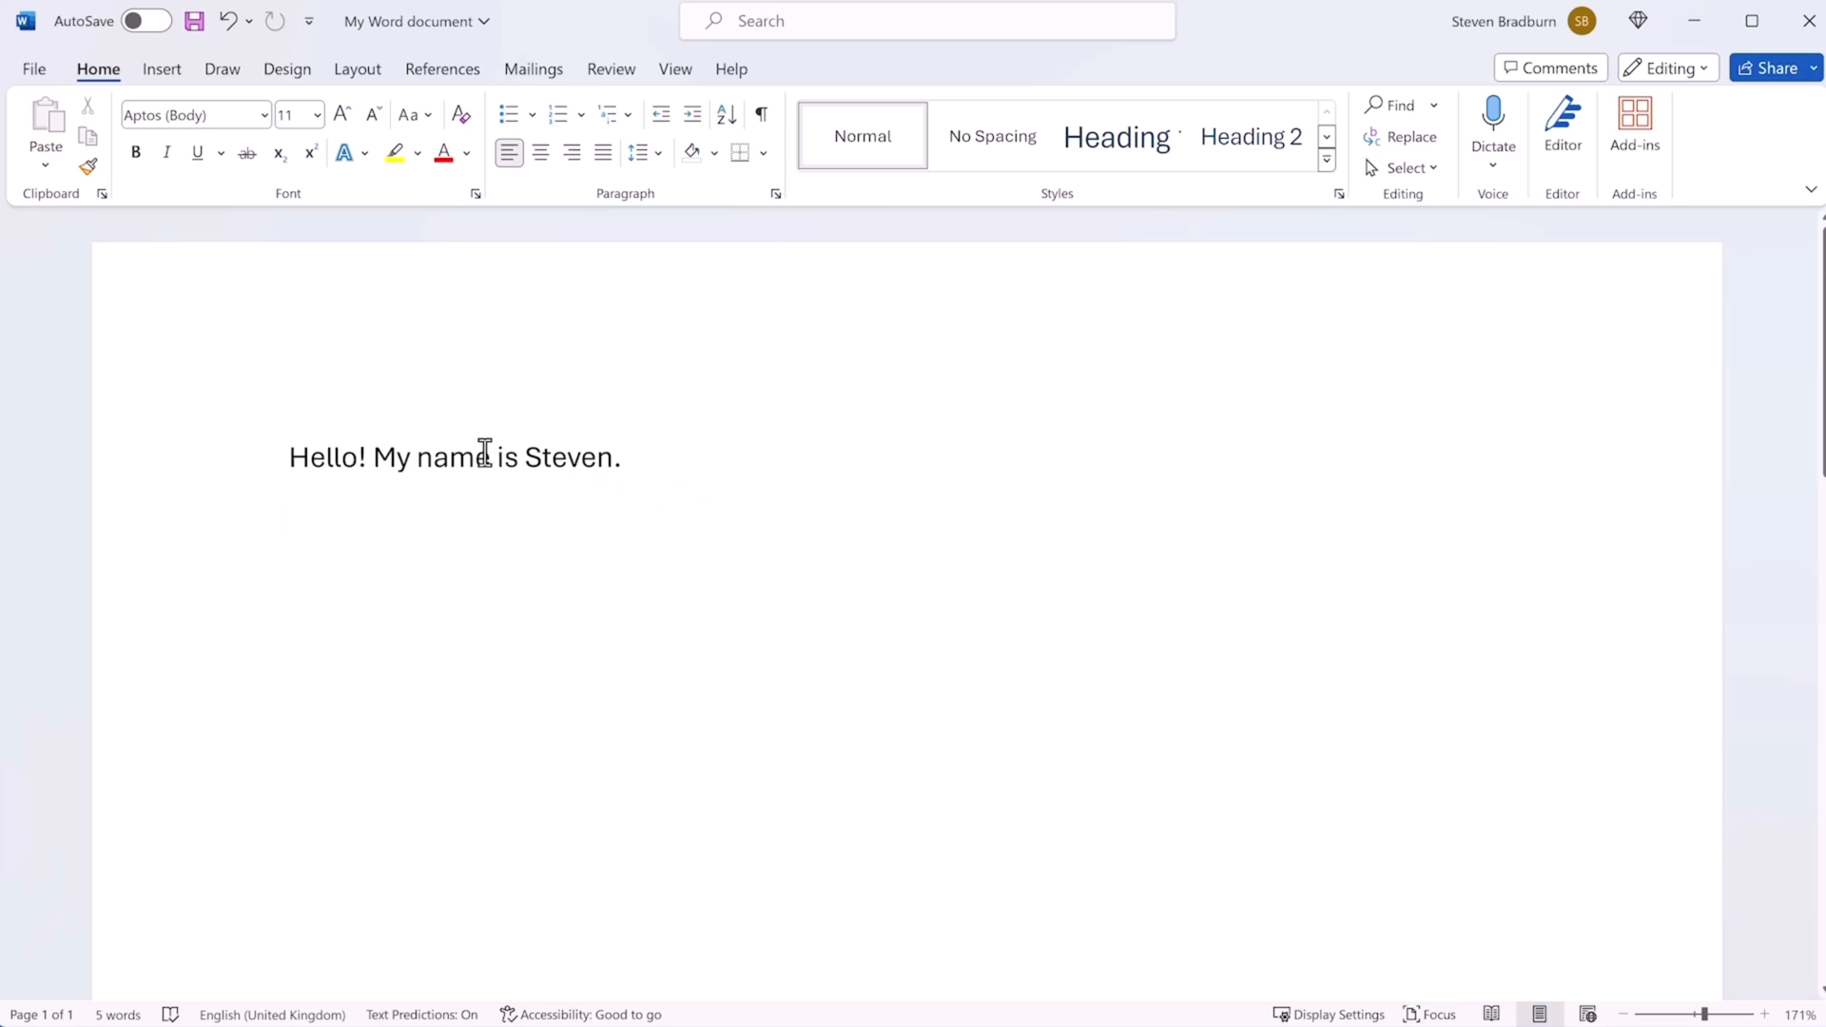
{"action": "key", "text": "BackSpace"}
{"action": "key", "text": "BackSpace"}
{"action": "key", "text": "BackSpace"}
{"action": "key", "text": "BackSpace"}
{"action": "key", "text": "BackSpace"}
{"action": "key", "text": "BackSpace"}
{"action": "key", "text": "BackSpace"}
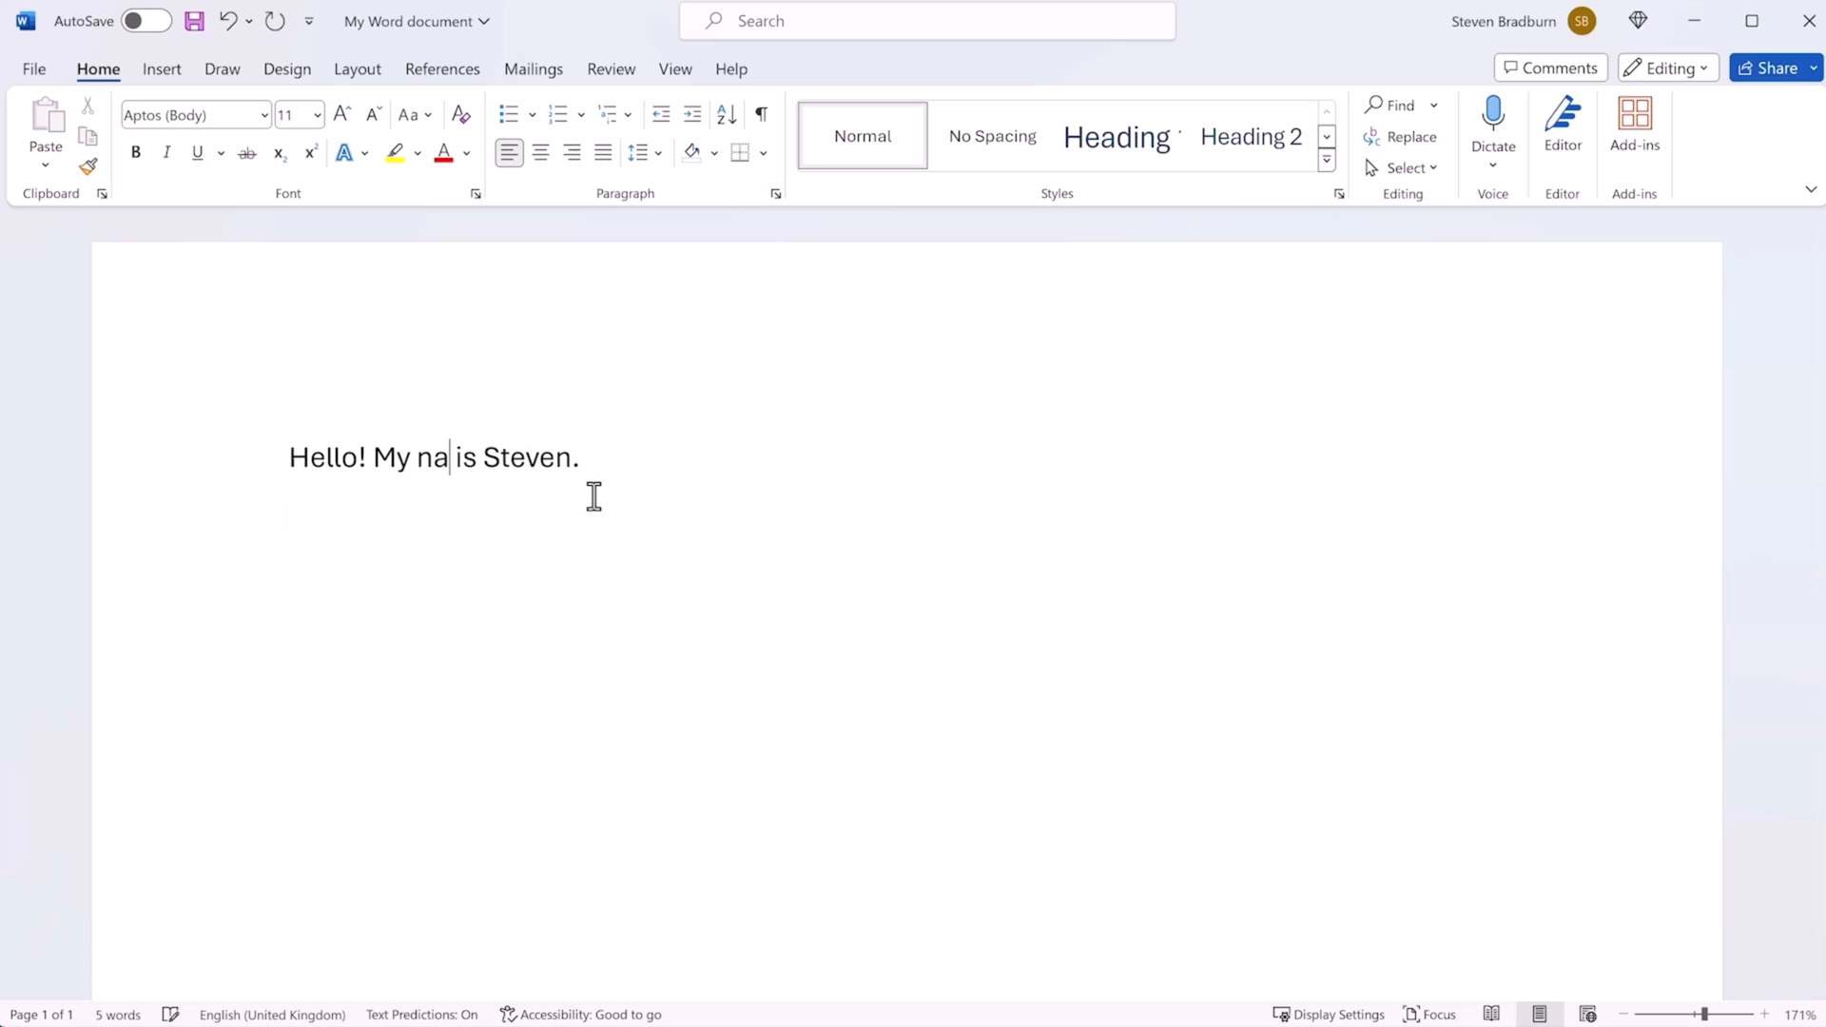
{"action": "key", "text": "BackSpace"}
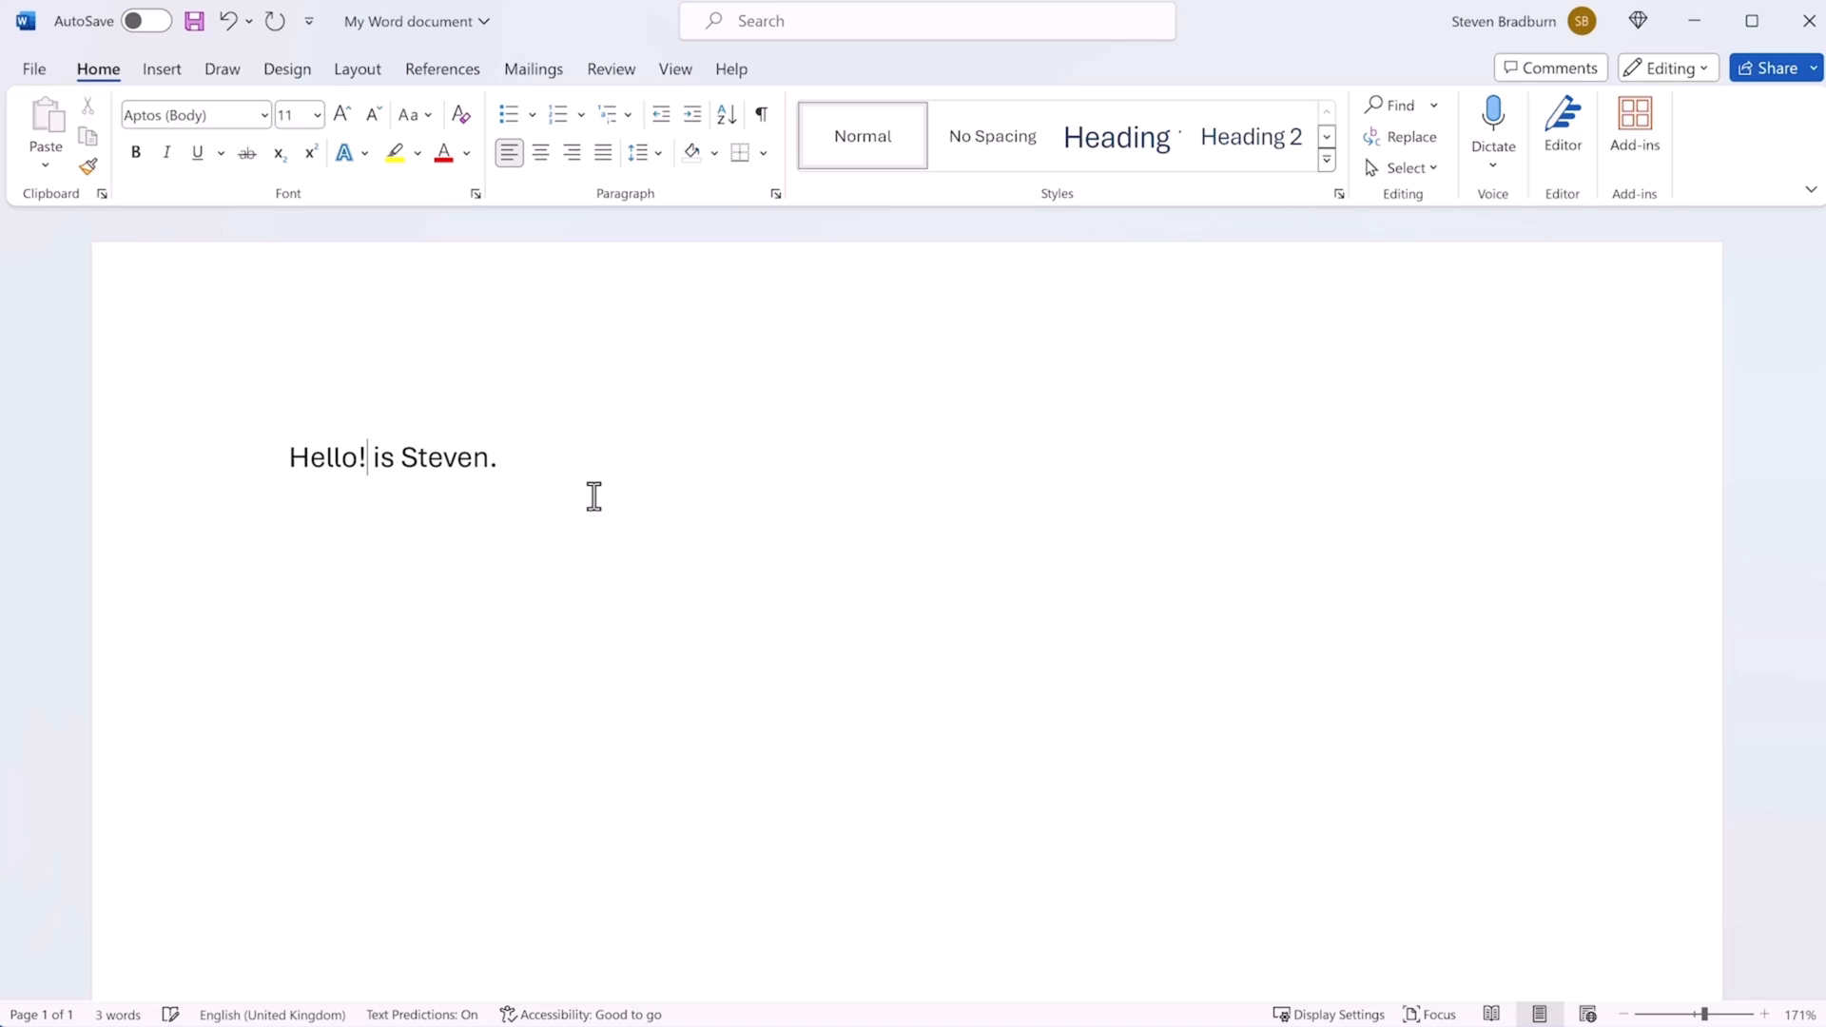
Delete the remaining words that follow "Hello!" in the first line
{"action": "key", "text": "Delete"}
{"action": "key", "text": "Delete"}
{"action": "key", "text": "Delete"}
{"action": "key", "text": "Delete"}
{"action": "key", "text": "Delete"}
{"action": "key", "text": "Delete"}
{"action": "key", "text": "Delete"}
{"action": "key", "text": "Delete"}
{"action": "key", "text": "Delete"}
{"action": "key", "text": "Delete"}
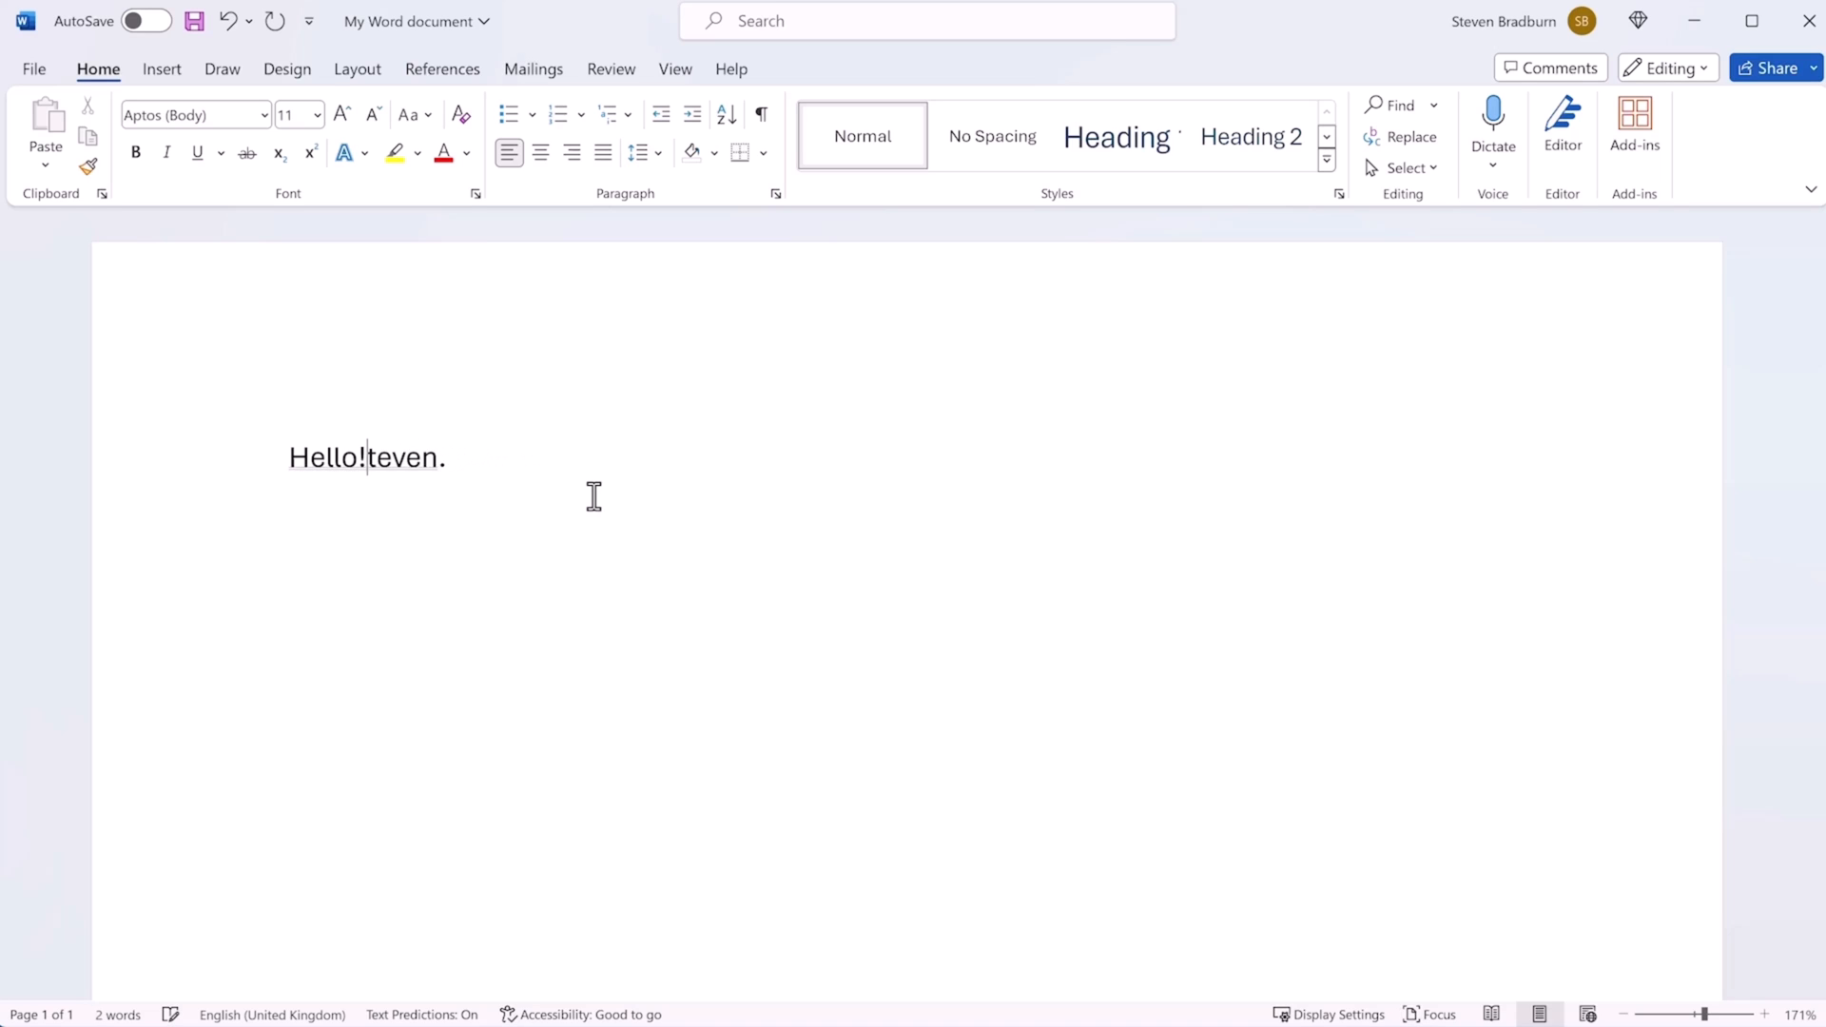
{"action": "key", "text": "Delete"}
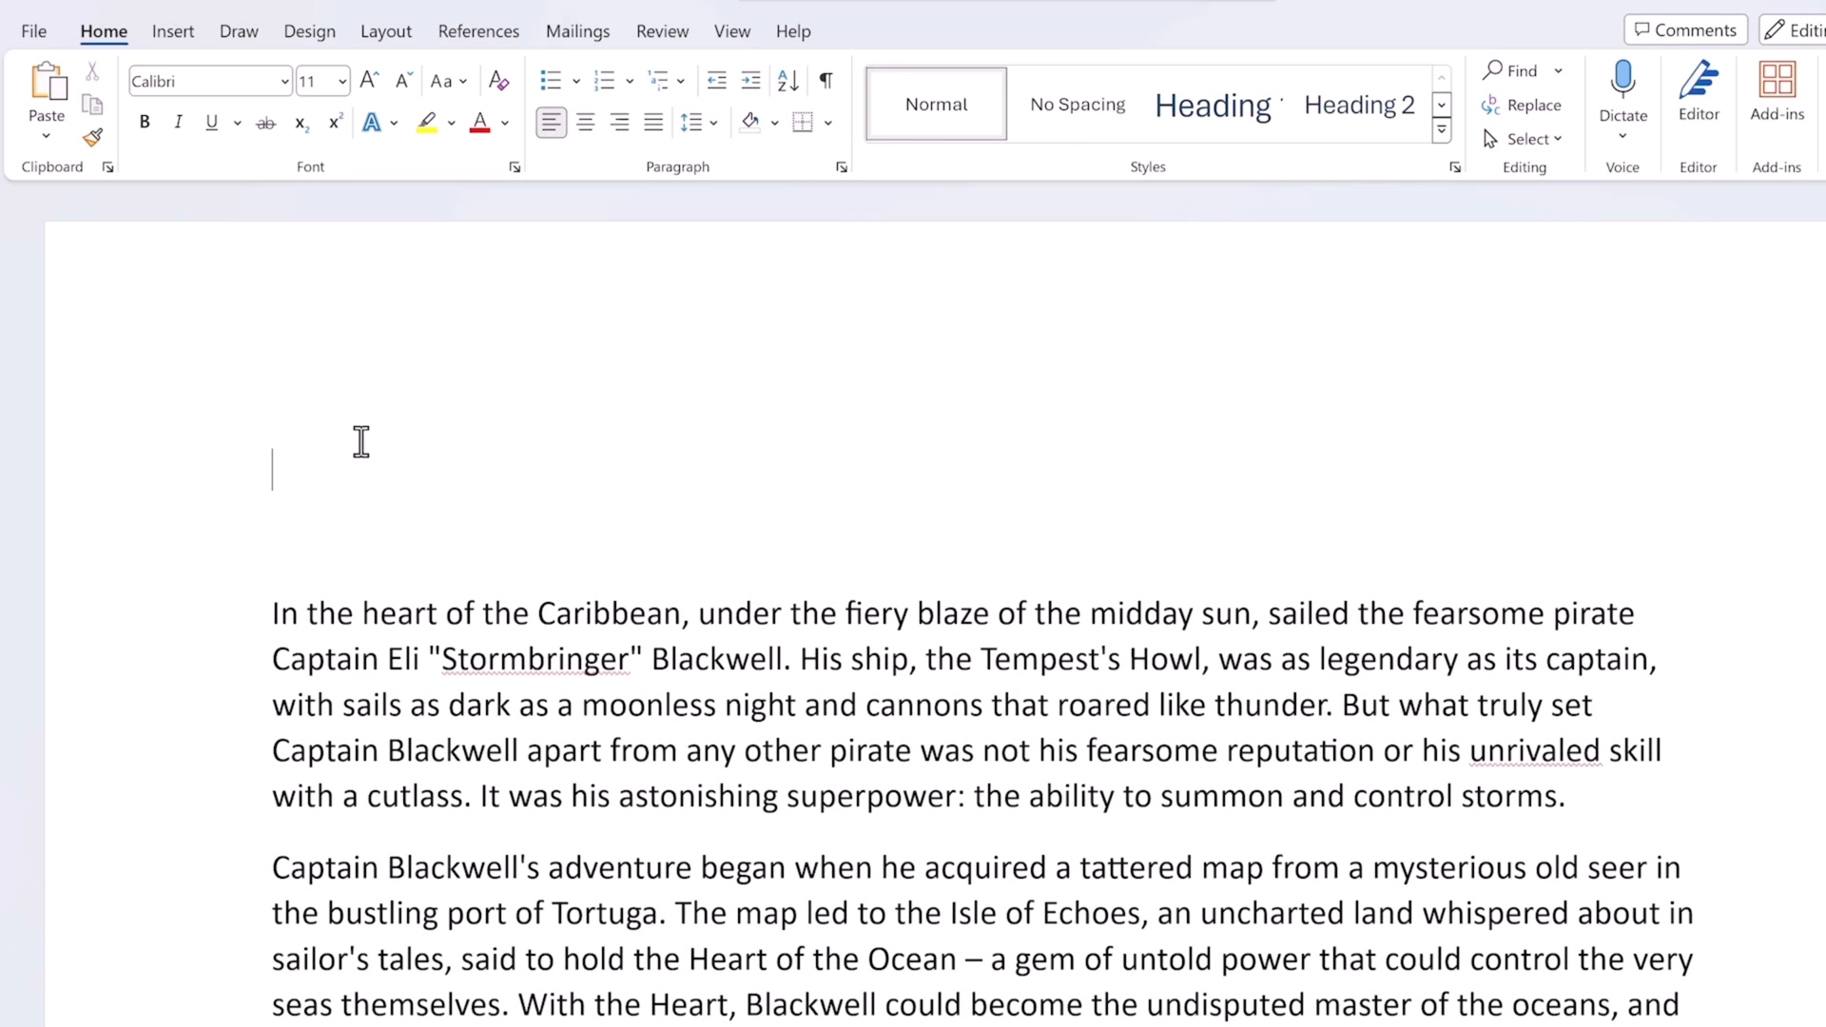
Enter the title "Captain Eli" above the pirate story in the ADLaM Display font
{"action": "left_click", "coordinate": [285, 82]}
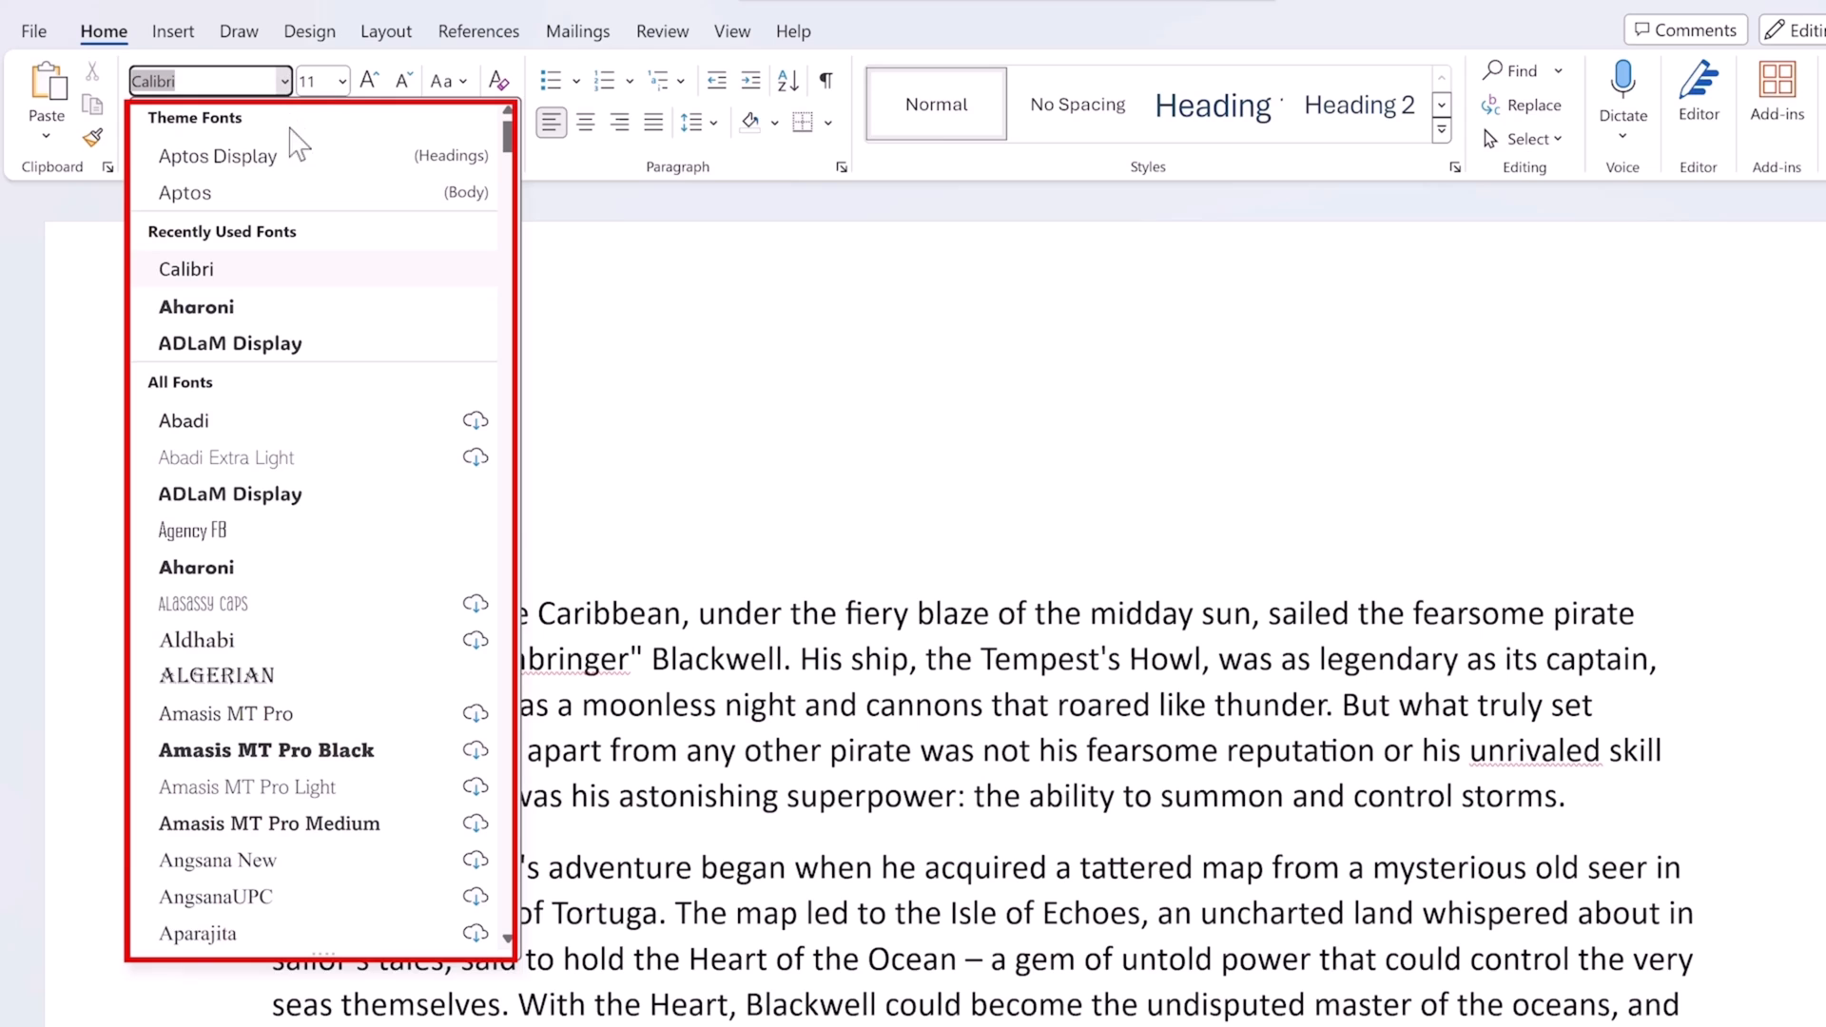
{"action": "left_click", "coordinate": [281, 499]}
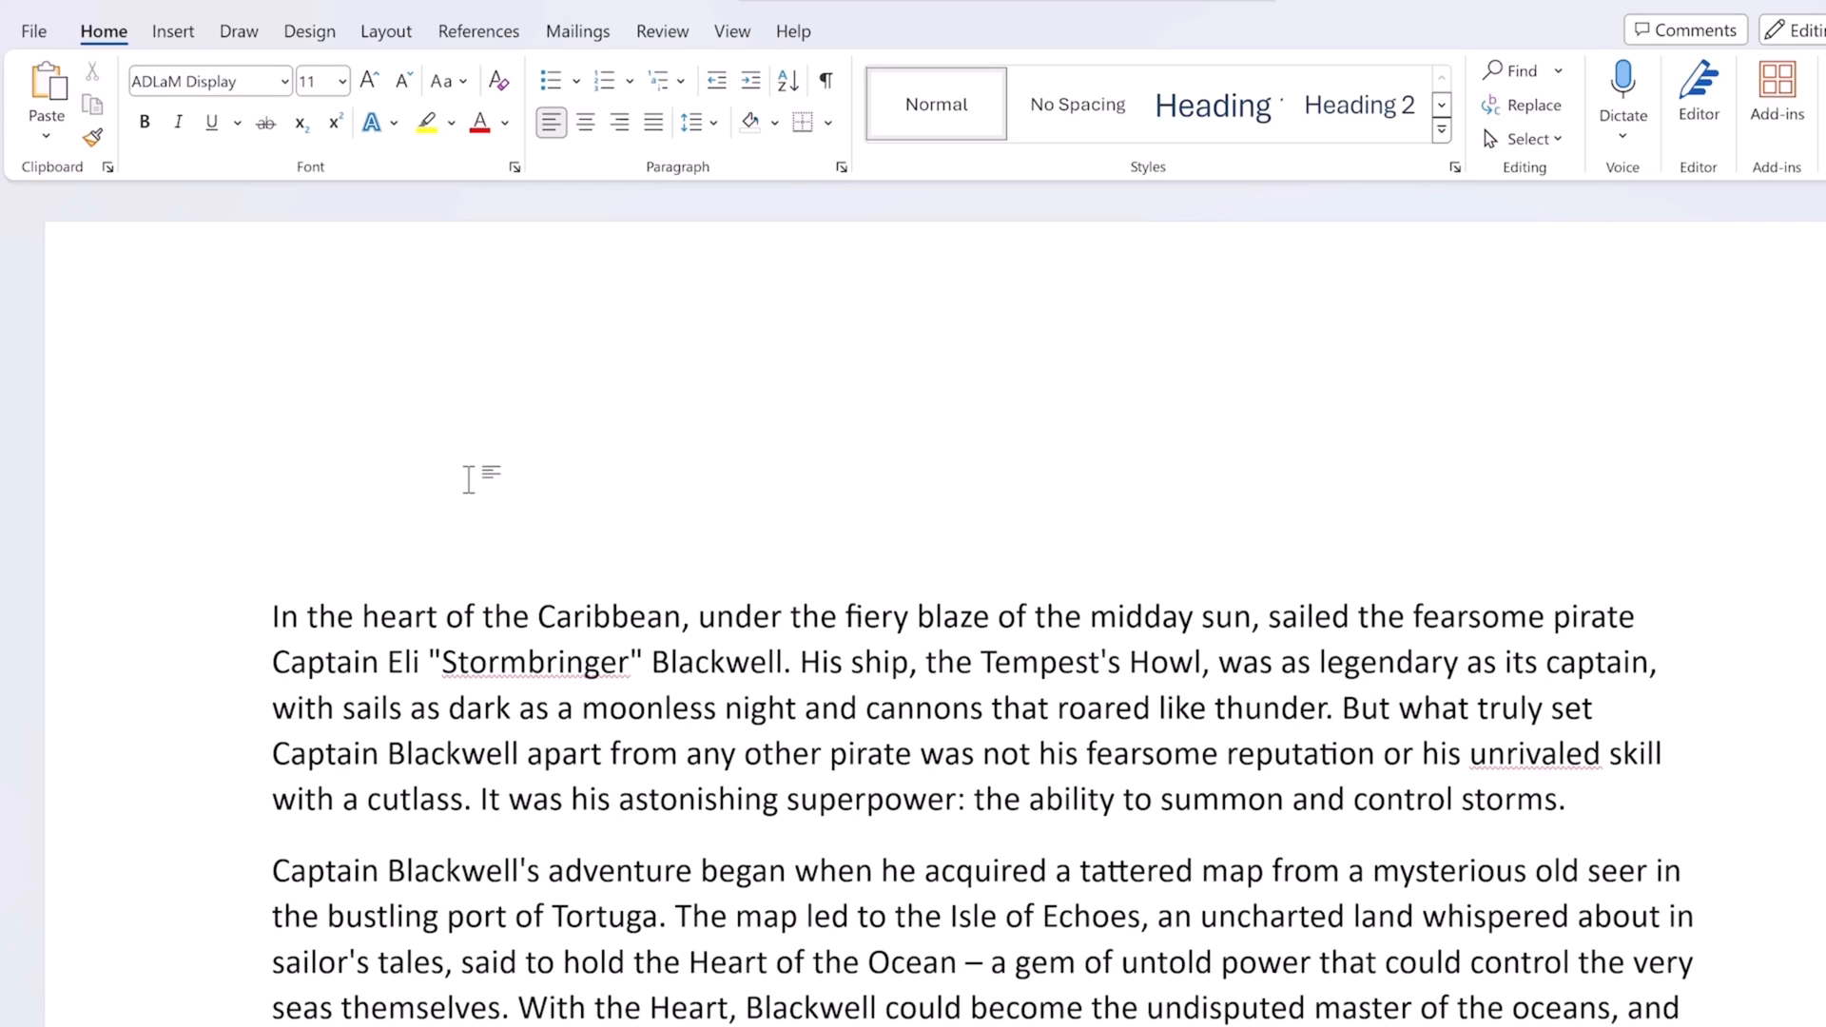
{"action": "type", "text": "Captain Eli"}
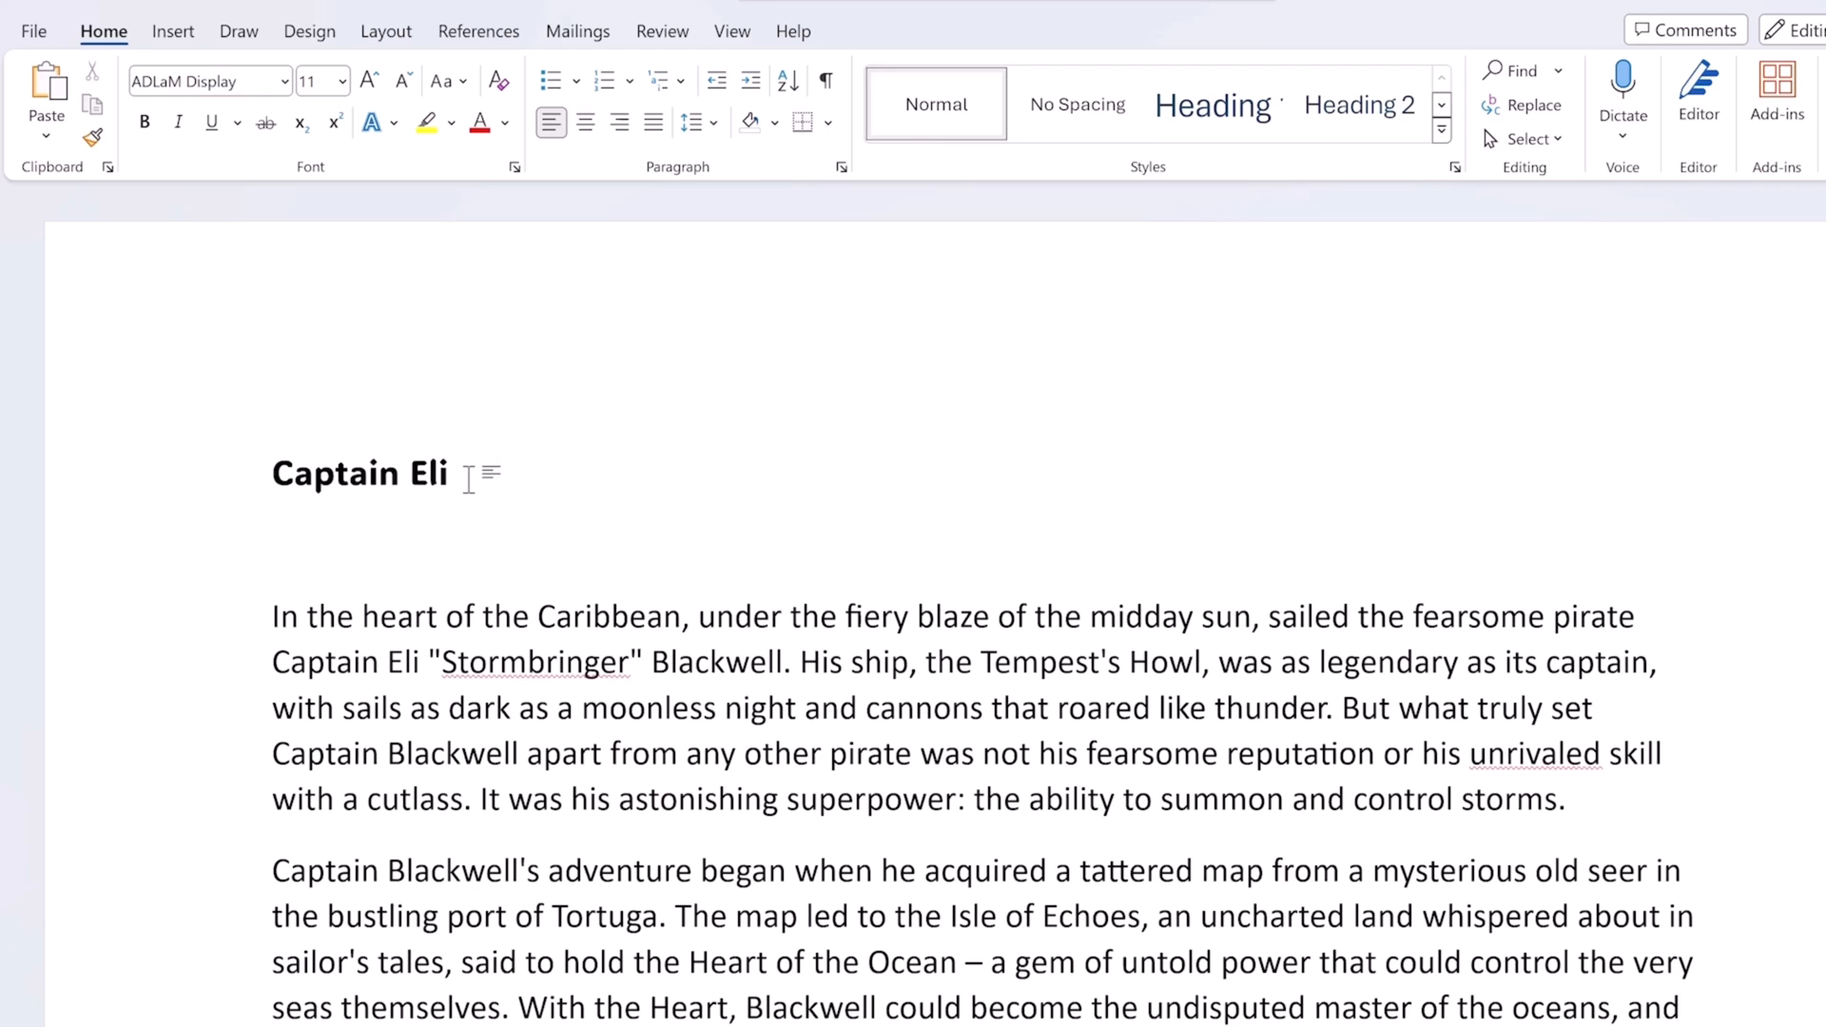
Change the font of the paragraph beginning "In the heart of the Caribbean" to Aharoni
{"action": "left_click_drag", "start_coordinate": [264, 623], "coordinate": [1568, 813]}
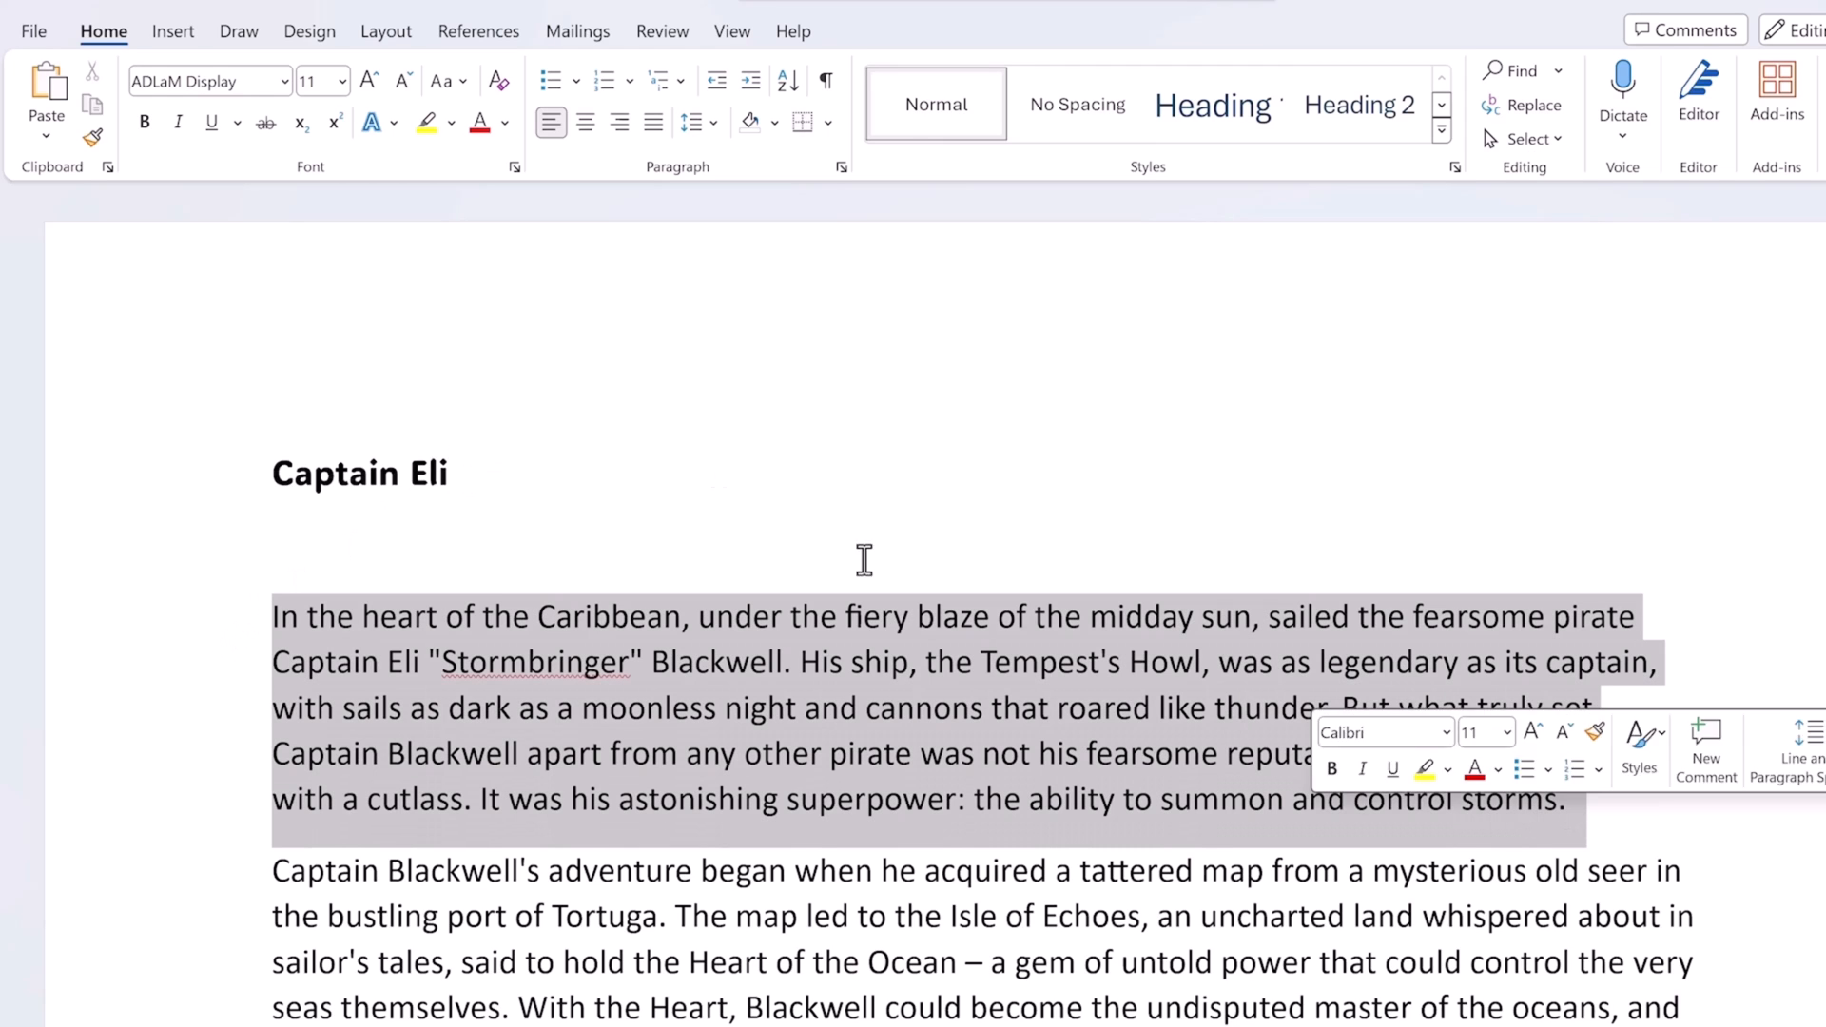
{"action": "left_click", "coordinate": [283, 81]}
{"action": "left_click", "coordinate": [196, 344]}
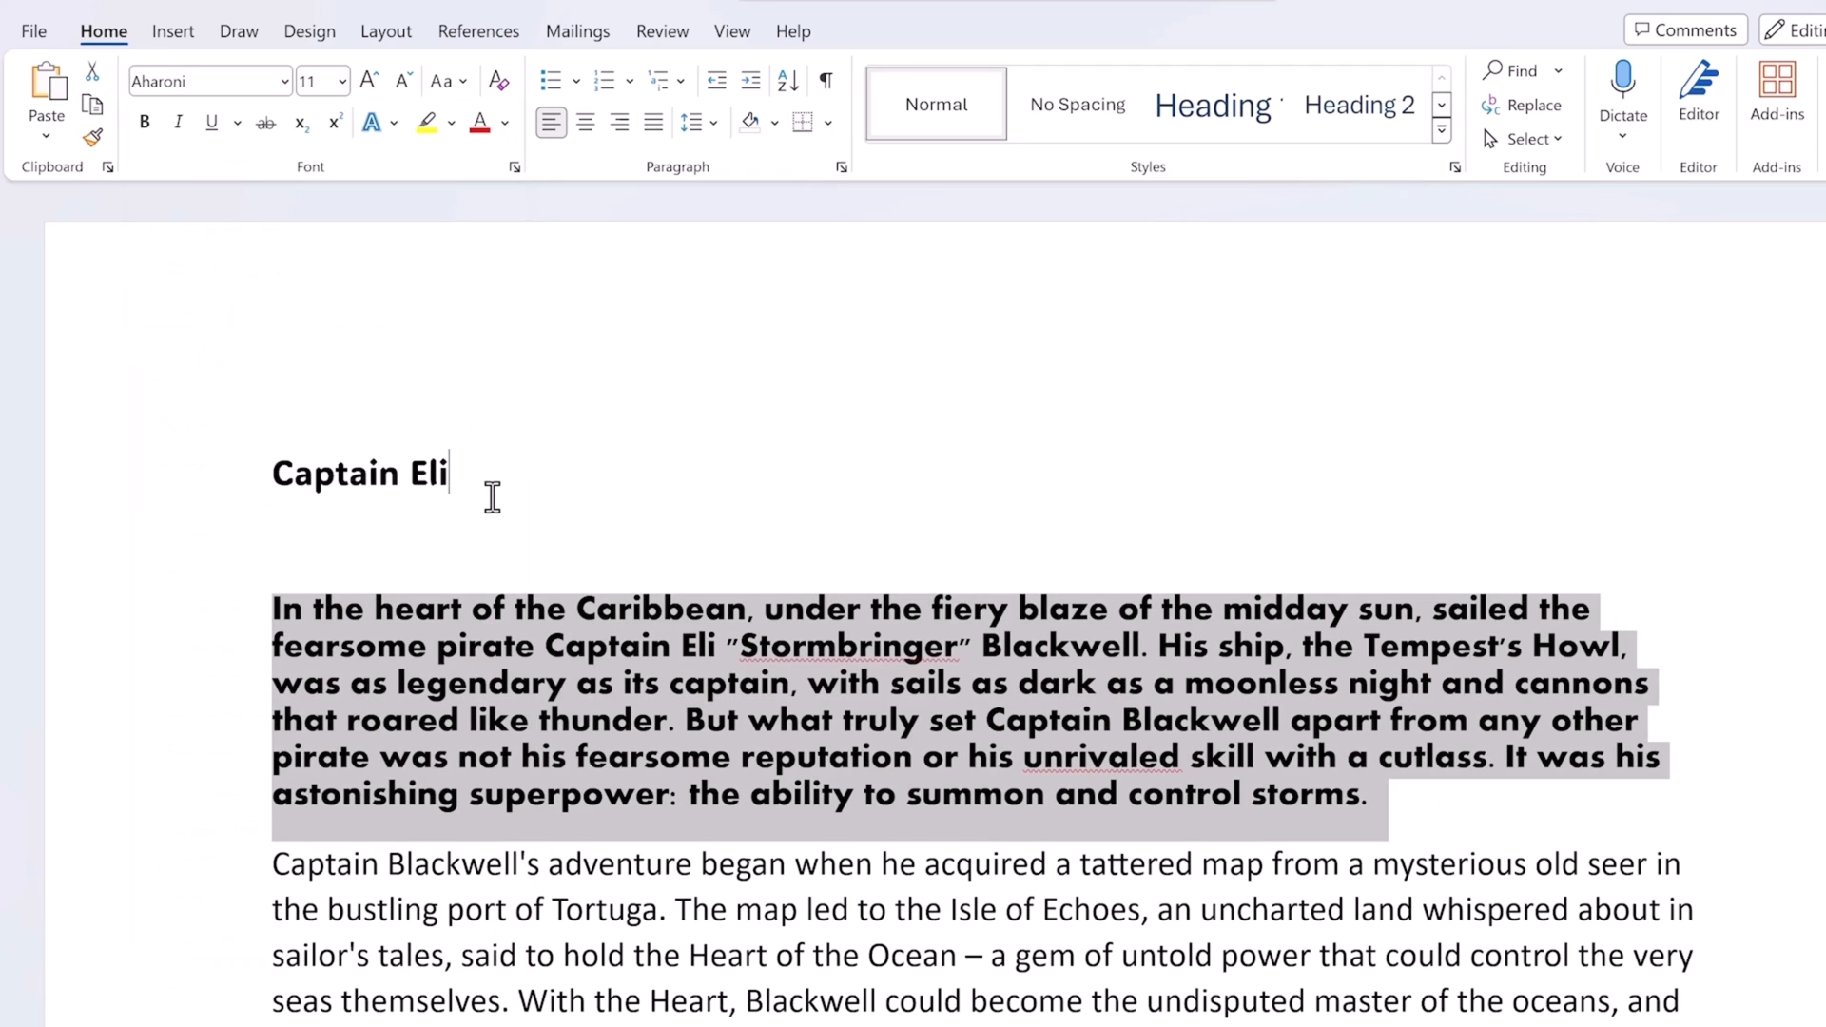
Set the "Captain Eli" title's font size to 20, enlarge it one step and reduce it to 18
{"action": "left_click", "coordinate": [489, 497]}
{"action": "left_click_drag", "start_coordinate": [497, 476], "coordinate": [300, 460]}
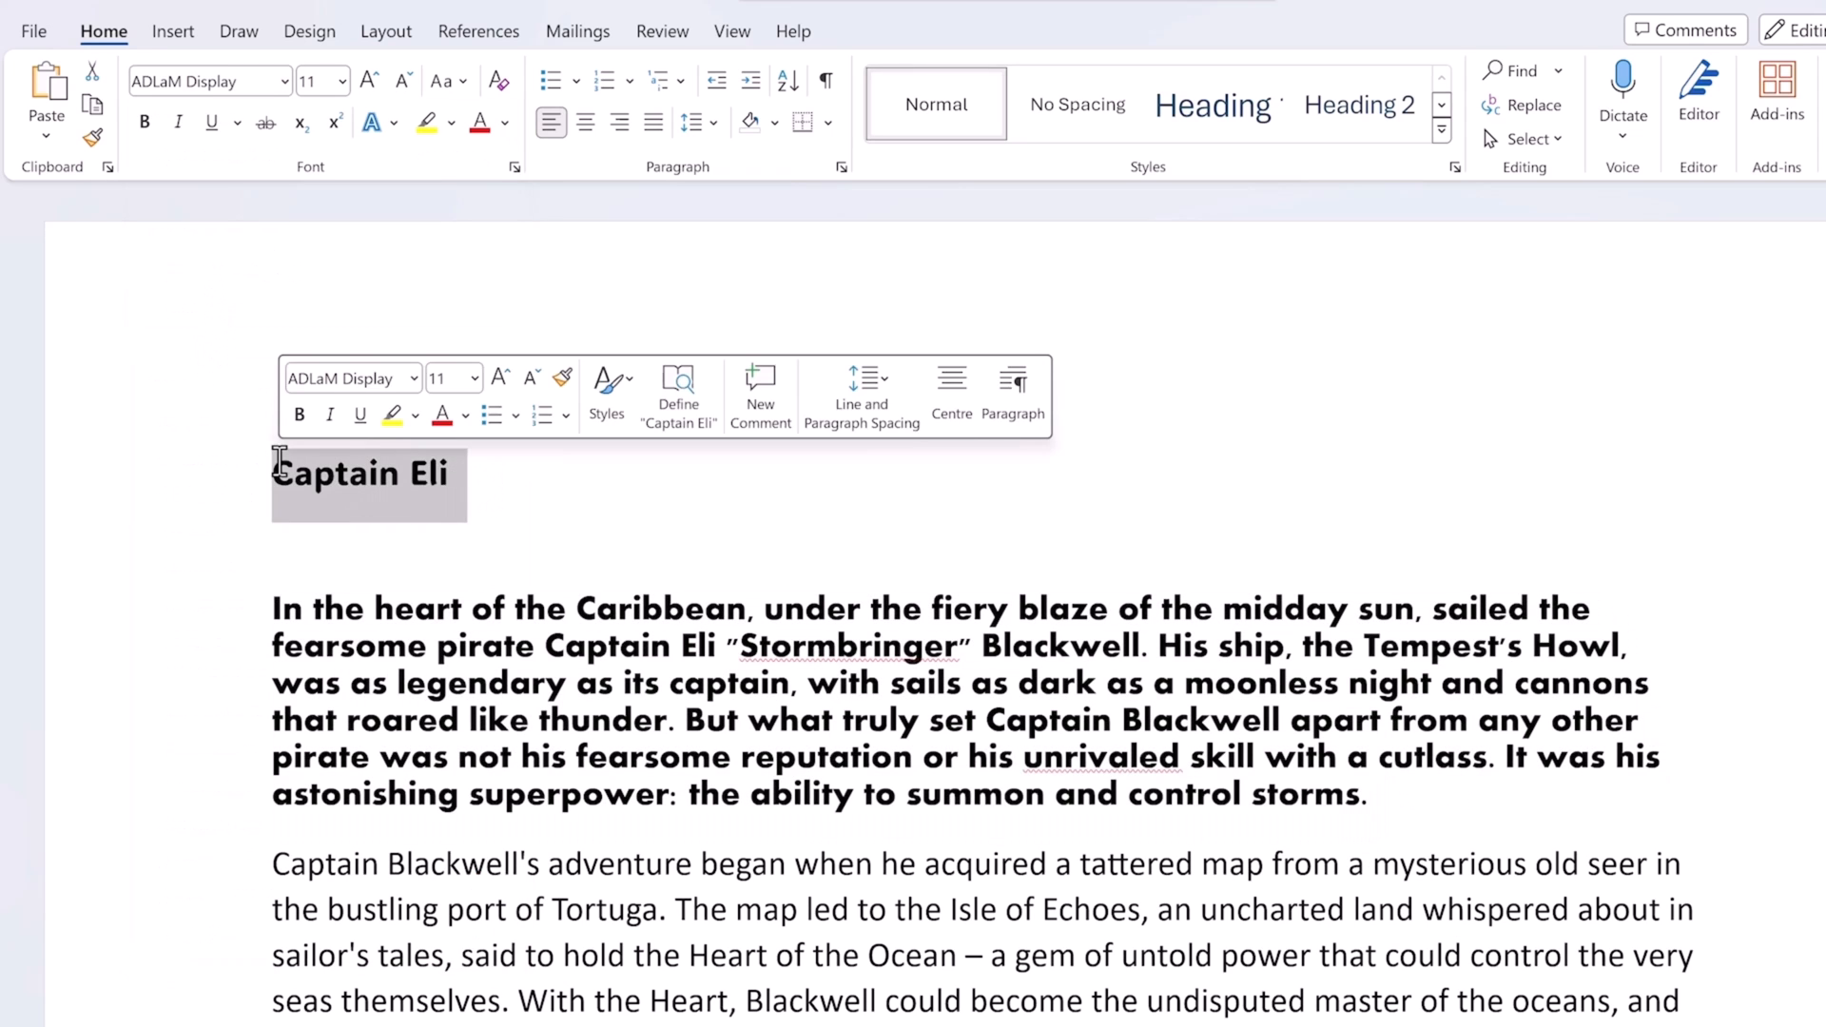
{"action": "left_click", "coordinate": [343, 82]}
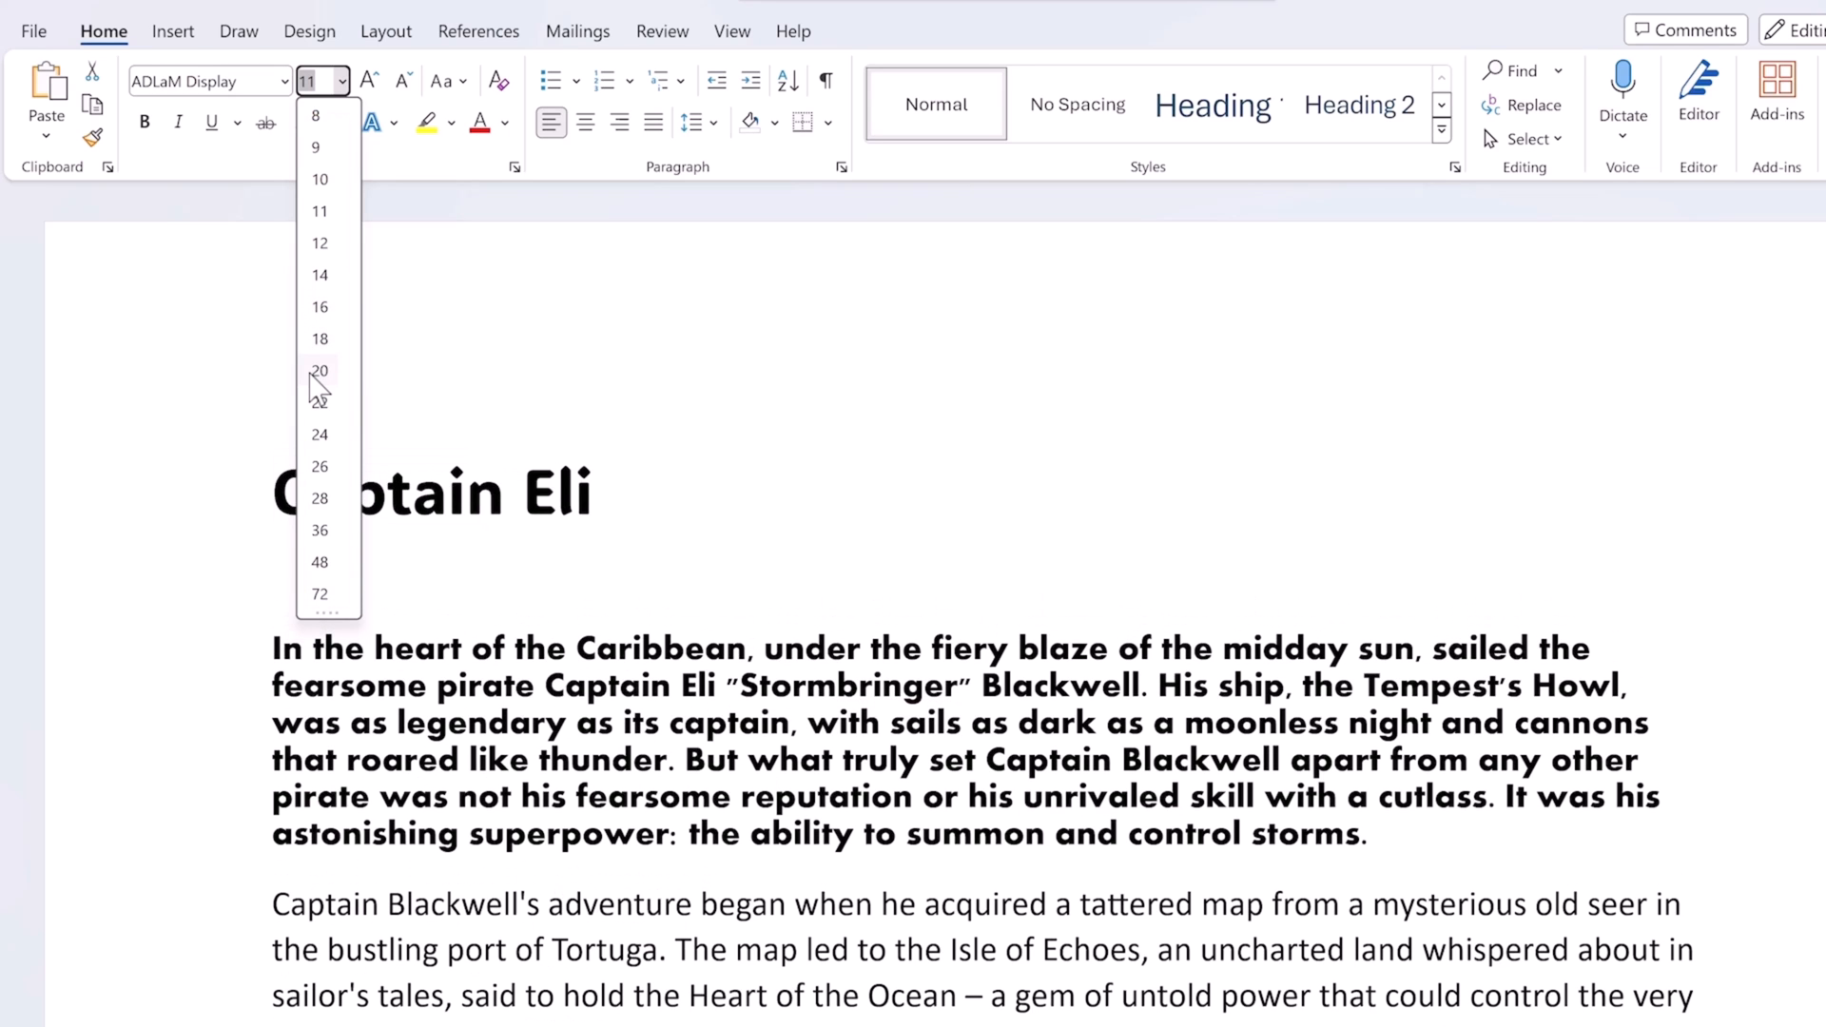
{"action": "left_click", "coordinate": [314, 372]}
{"action": "left_click", "coordinate": [367, 80]}
{"action": "left_click", "coordinate": [401, 82]}
{"action": "left_click", "coordinate": [400, 85]}
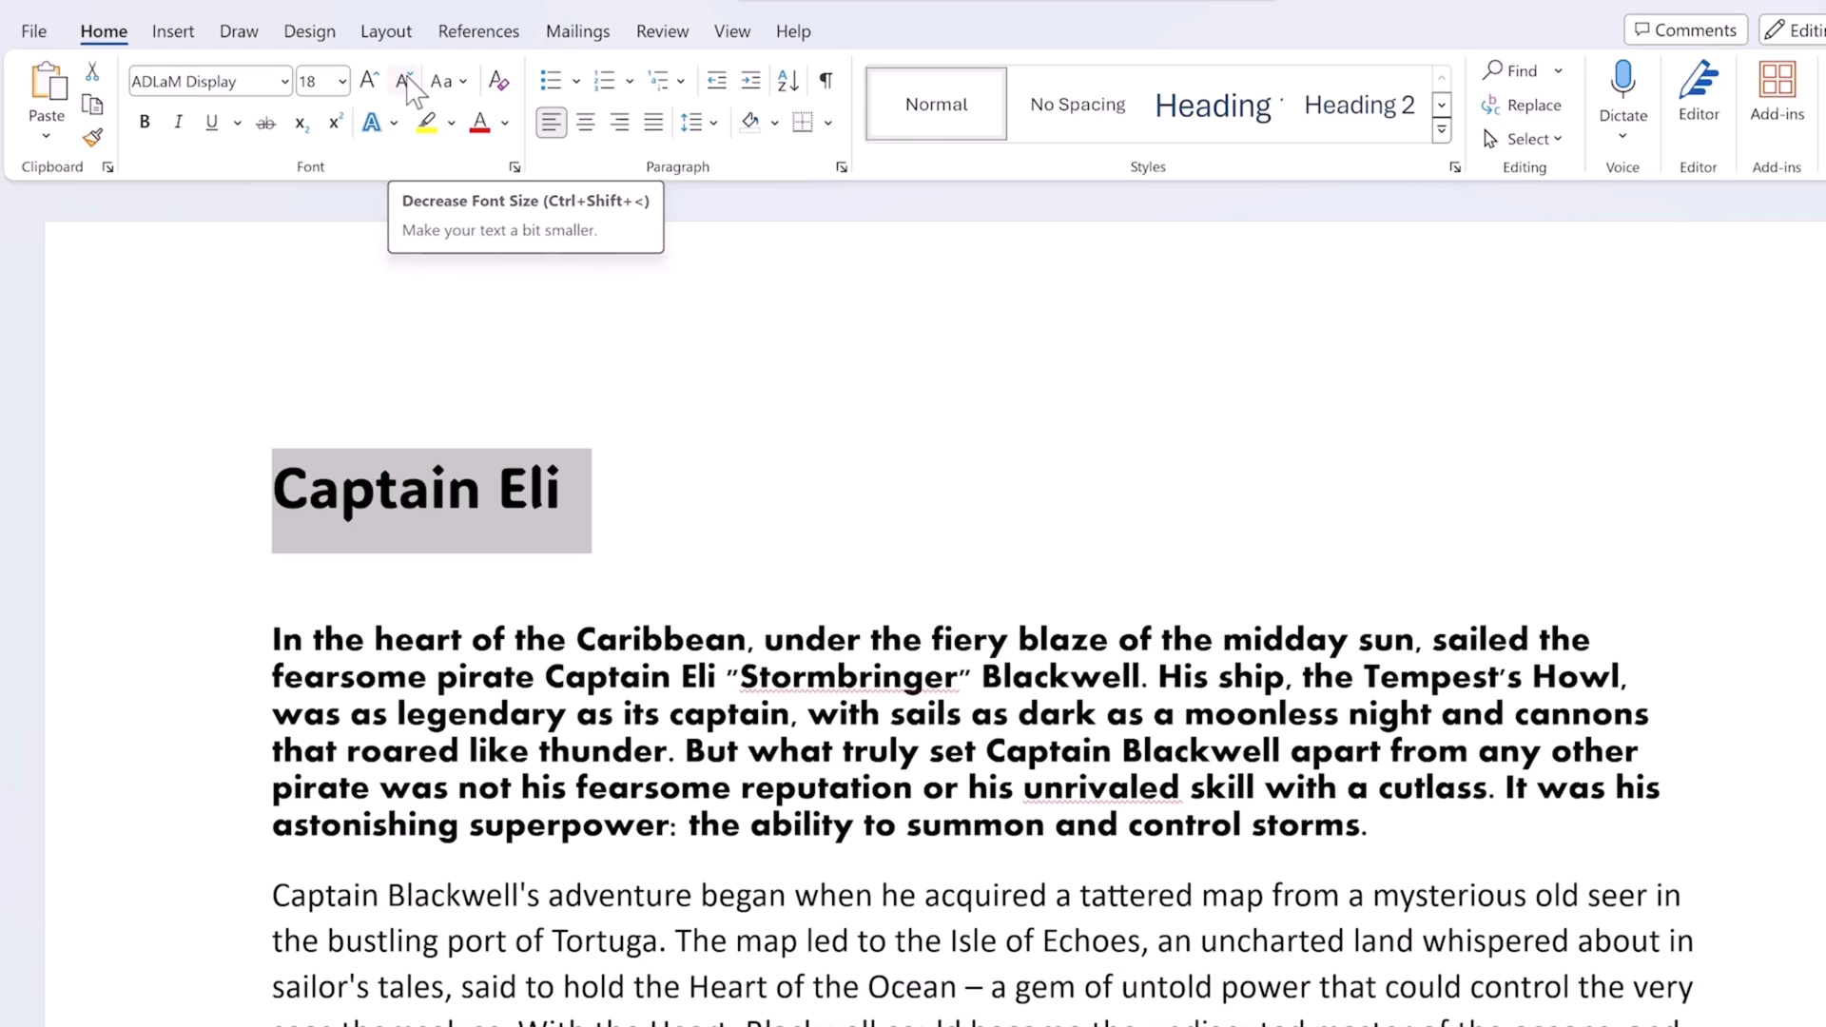
{"action": "left_click", "coordinate": [623, 530]}
Try bold and italic in turn on the paragraph beginning "Captain Blackwell's adventure", removing each again
{"action": "scroll", "coordinate": [590, 546], "scroll_direction": "down", "scroll_amount": 1}
{"action": "scroll", "coordinate": [582, 545], "scroll_direction": "down", "scroll_amount": 2}
{"action": "left_click_drag", "start_coordinate": [273, 665], "coordinate": [827, 856]}
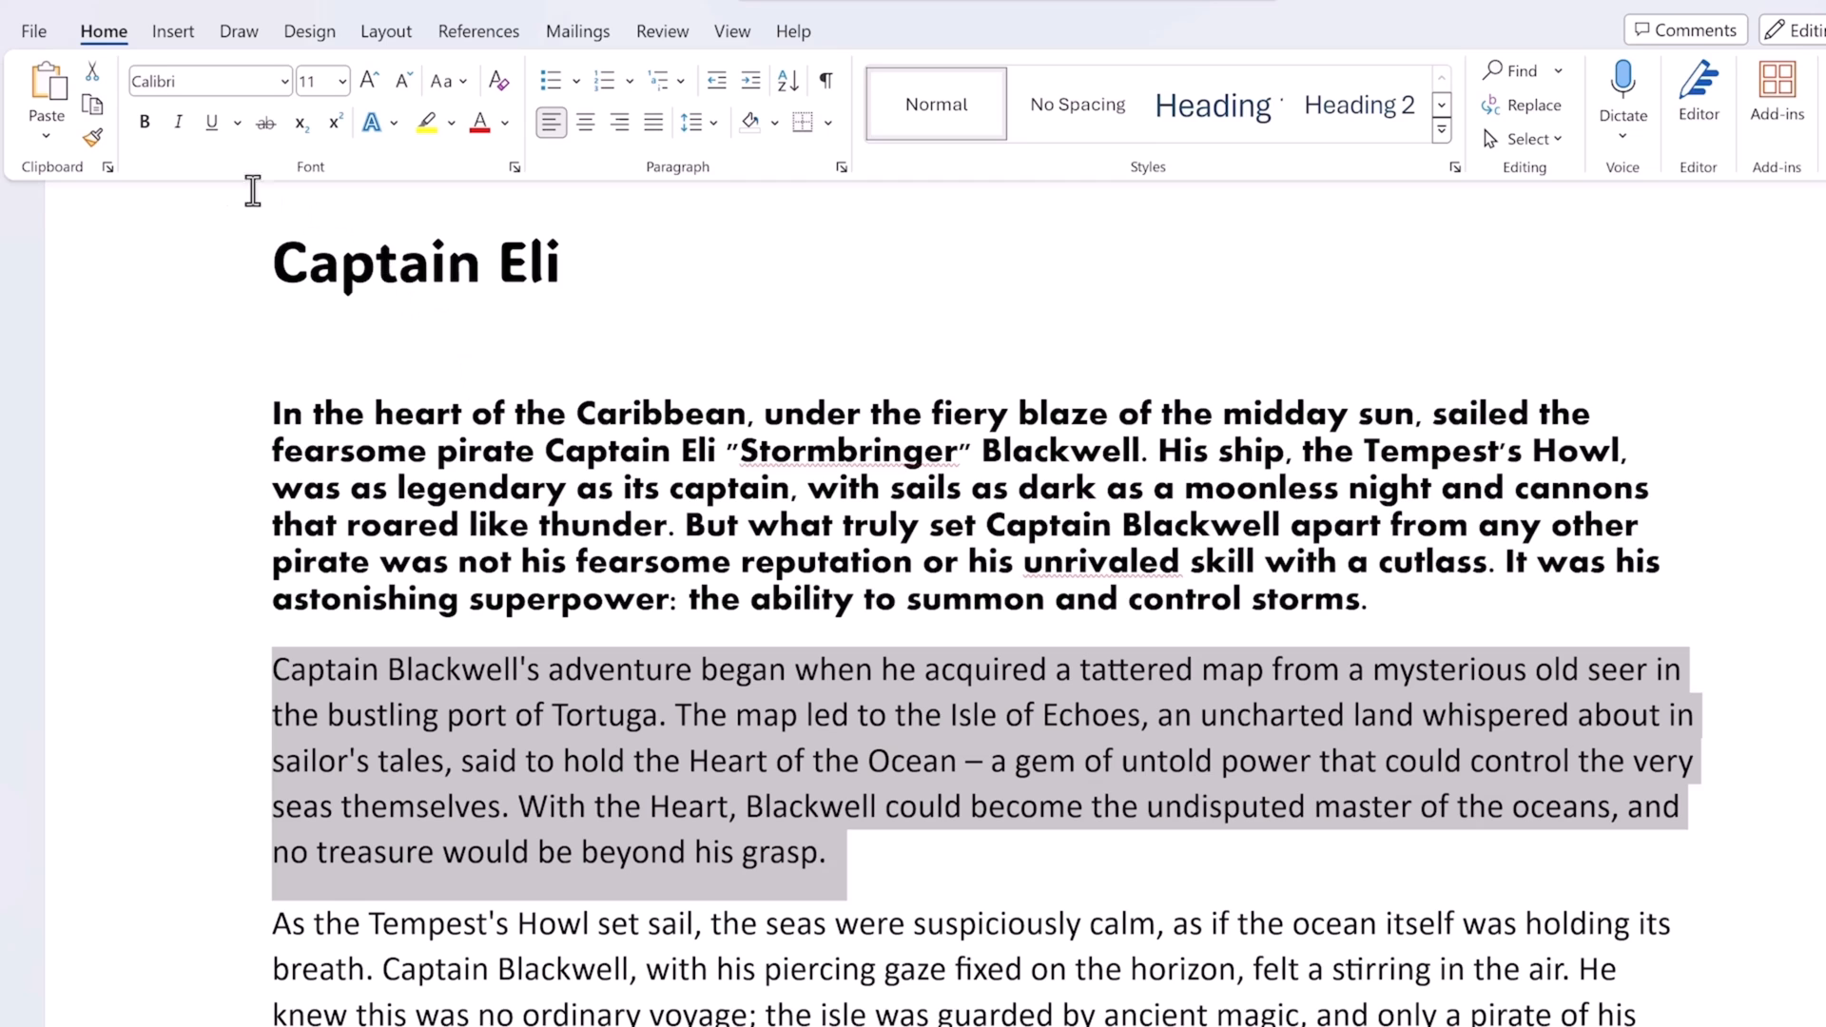
{"action": "left_click", "coordinate": [145, 122]}
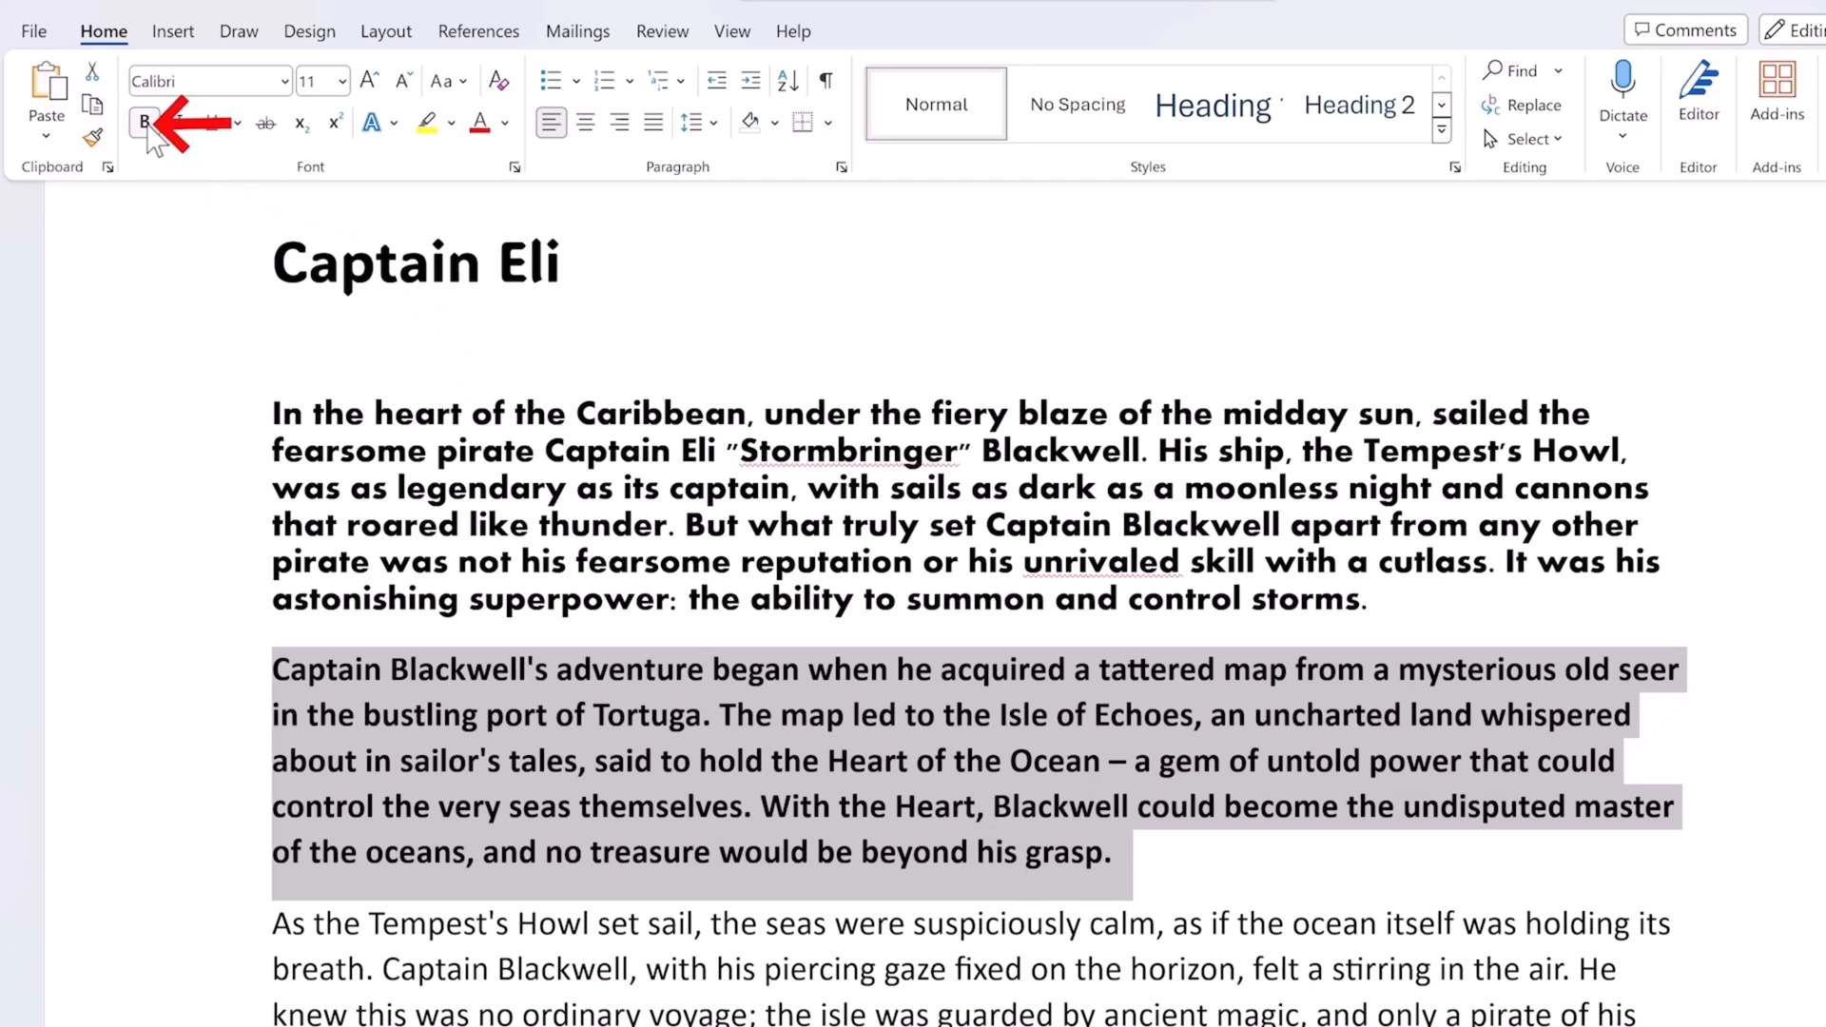
{"action": "left_click", "coordinate": [145, 121]}
{"action": "left_click", "coordinate": [177, 123]}
{"action": "left_click", "coordinate": [177, 123]}
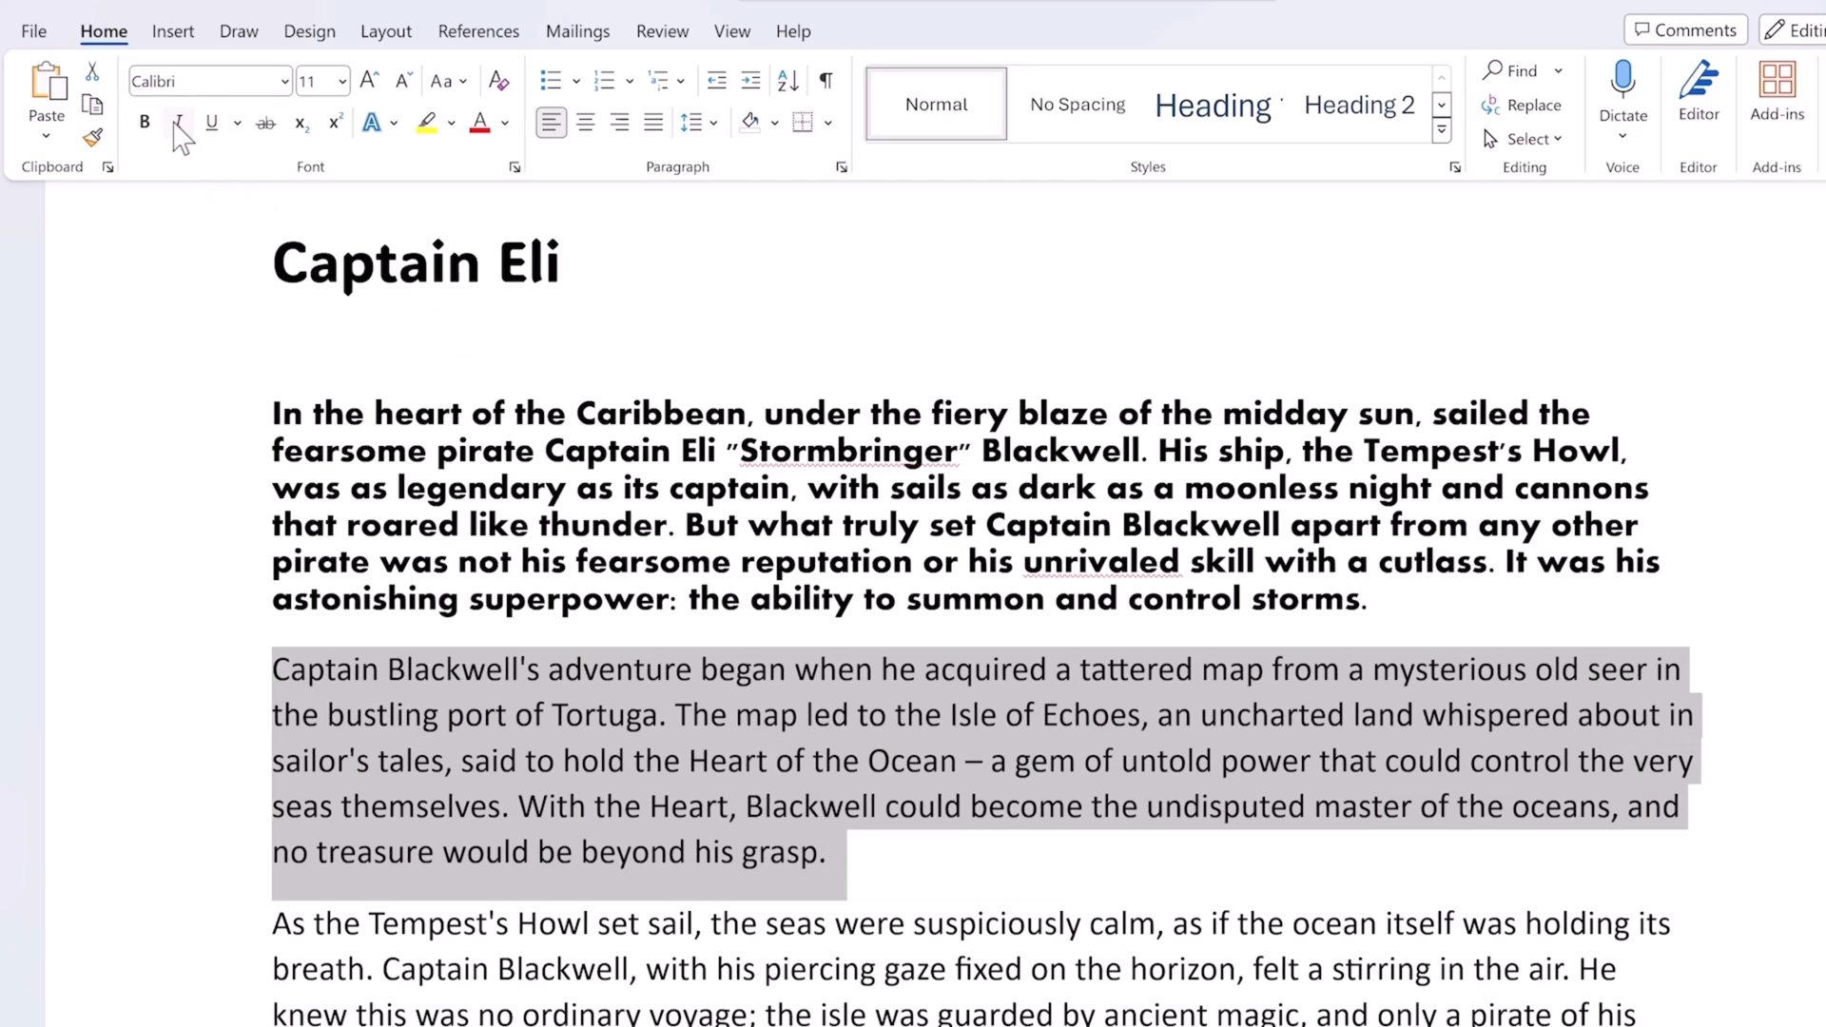
Try underlining the "Captain Blackwell's adventure" paragraph, remove the underline and view the available underline styles
{"action": "left_click", "coordinate": [211, 121]}
{"action": "left_click", "coordinate": [211, 121]}
{"action": "left_click", "coordinate": [239, 123]}
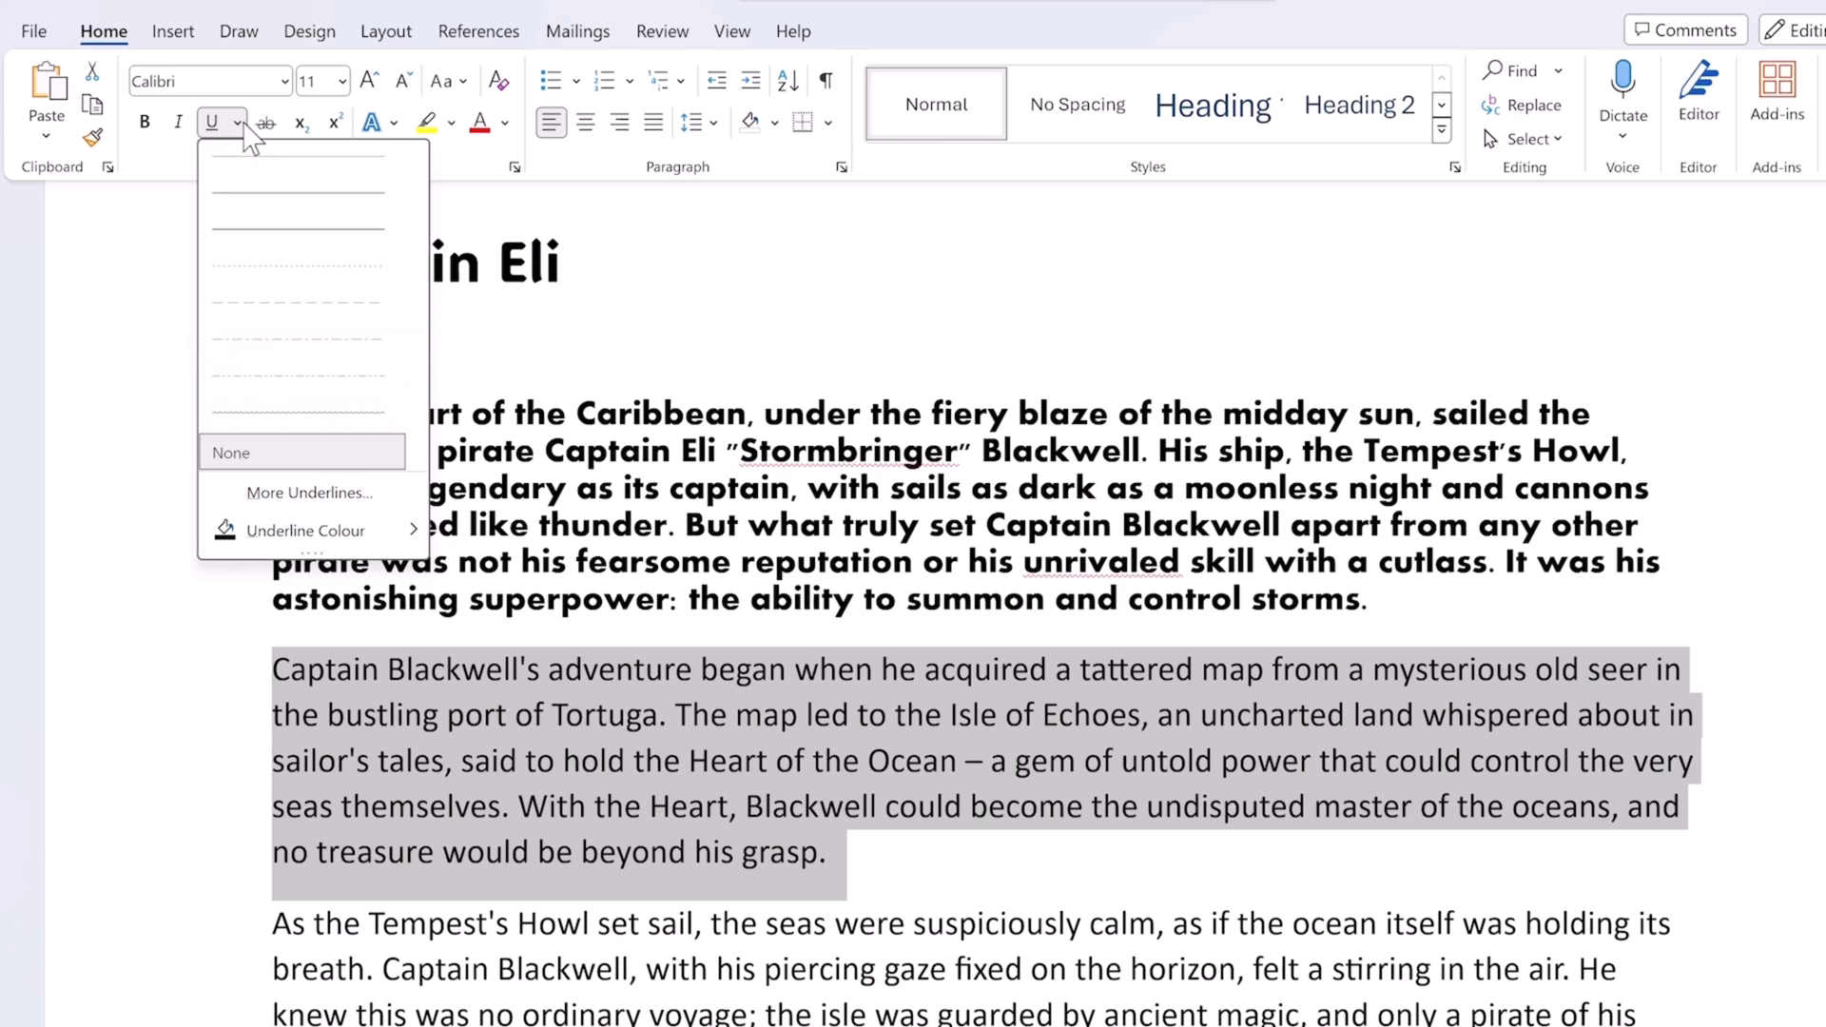
{"action": "left_click", "coordinate": [243, 122]}
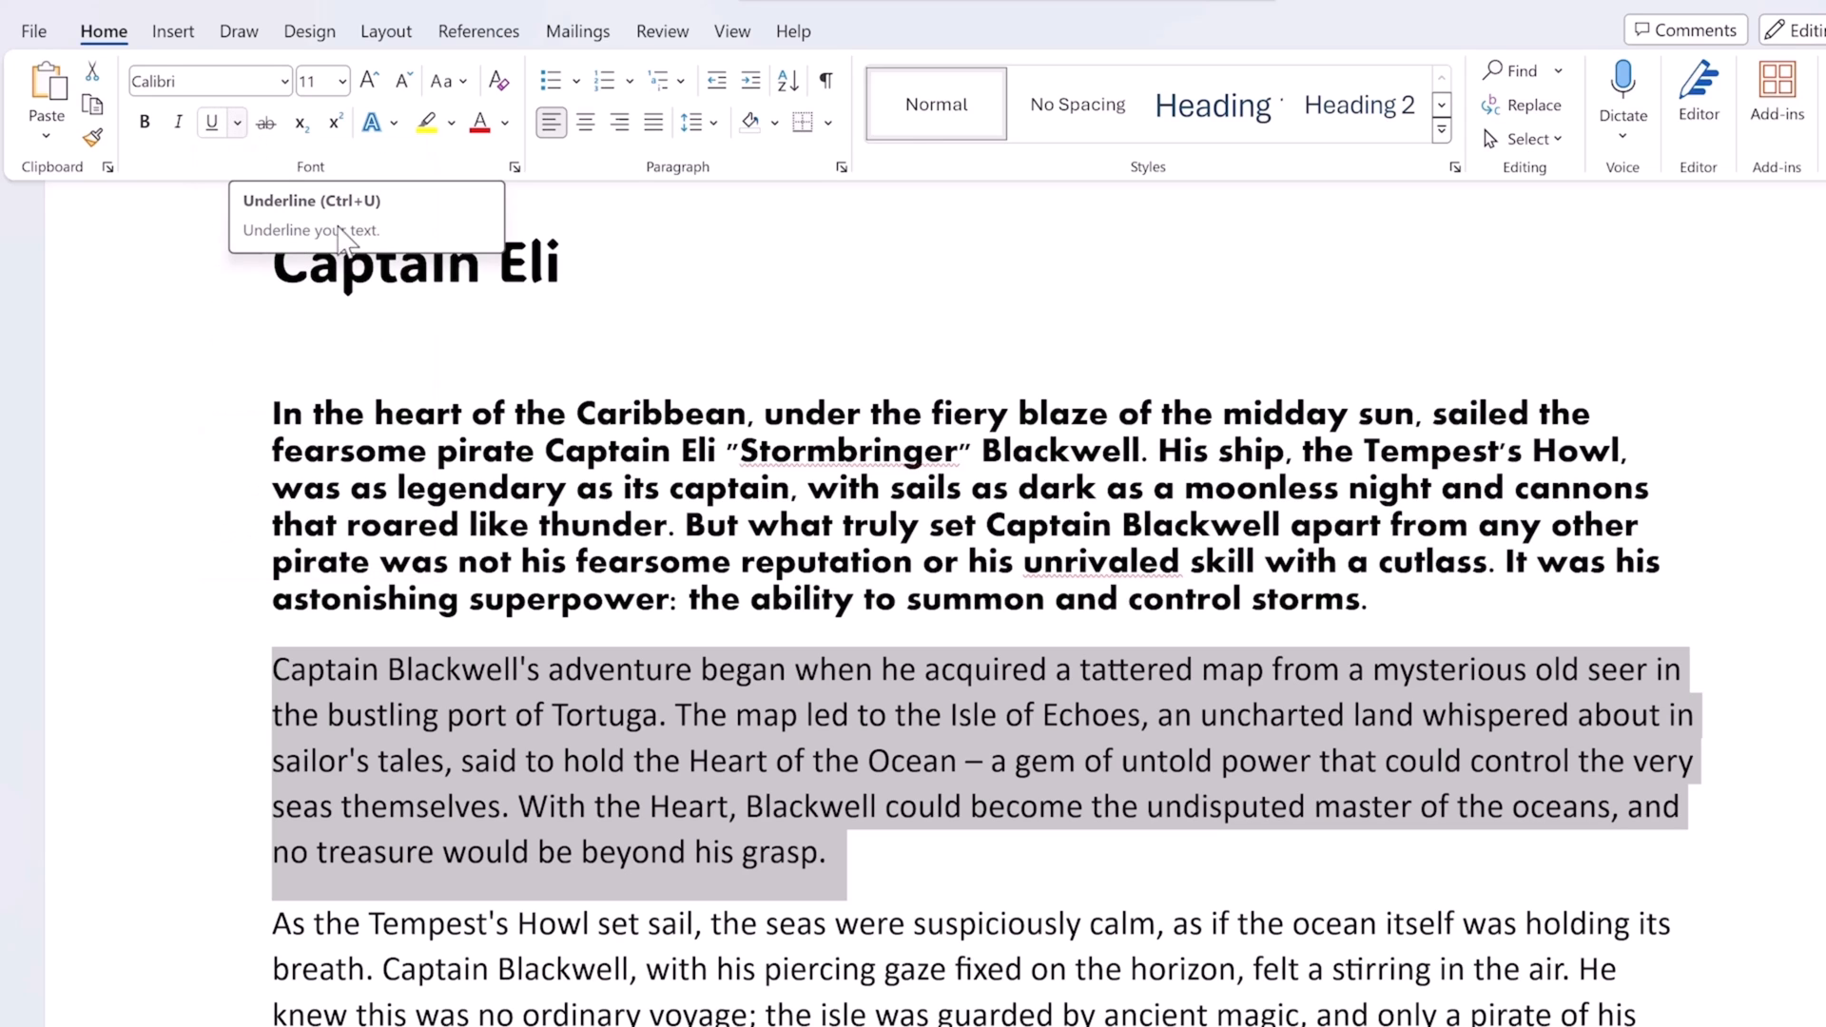
{"action": "left_click", "coordinate": [702, 433]}
Change the font colour of the "Captain Eli" title to the orange theme colour
{"action": "scroll", "coordinate": [701, 438], "scroll_direction": "up", "scroll_amount": 1}
{"action": "scroll", "coordinate": [702, 438], "scroll_direction": "up", "scroll_amount": 1}
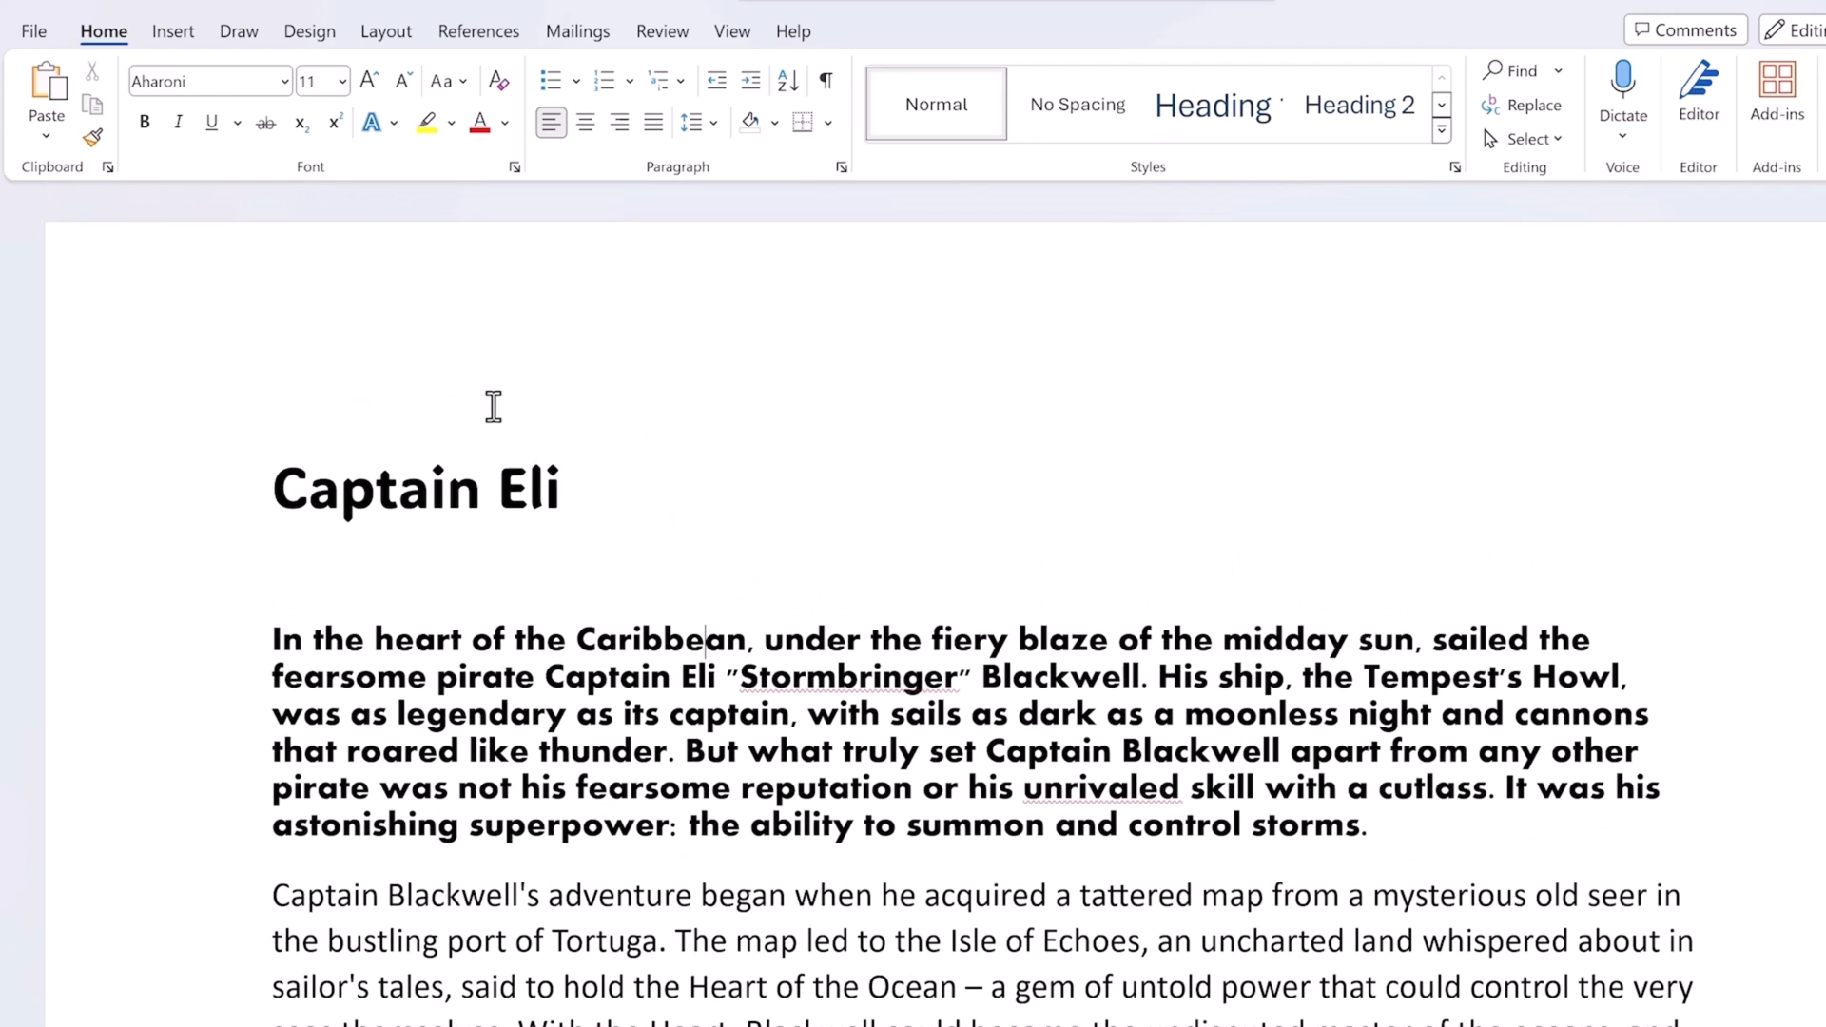
{"action": "left_click_drag", "start_coordinate": [603, 485], "coordinate": [275, 486]}
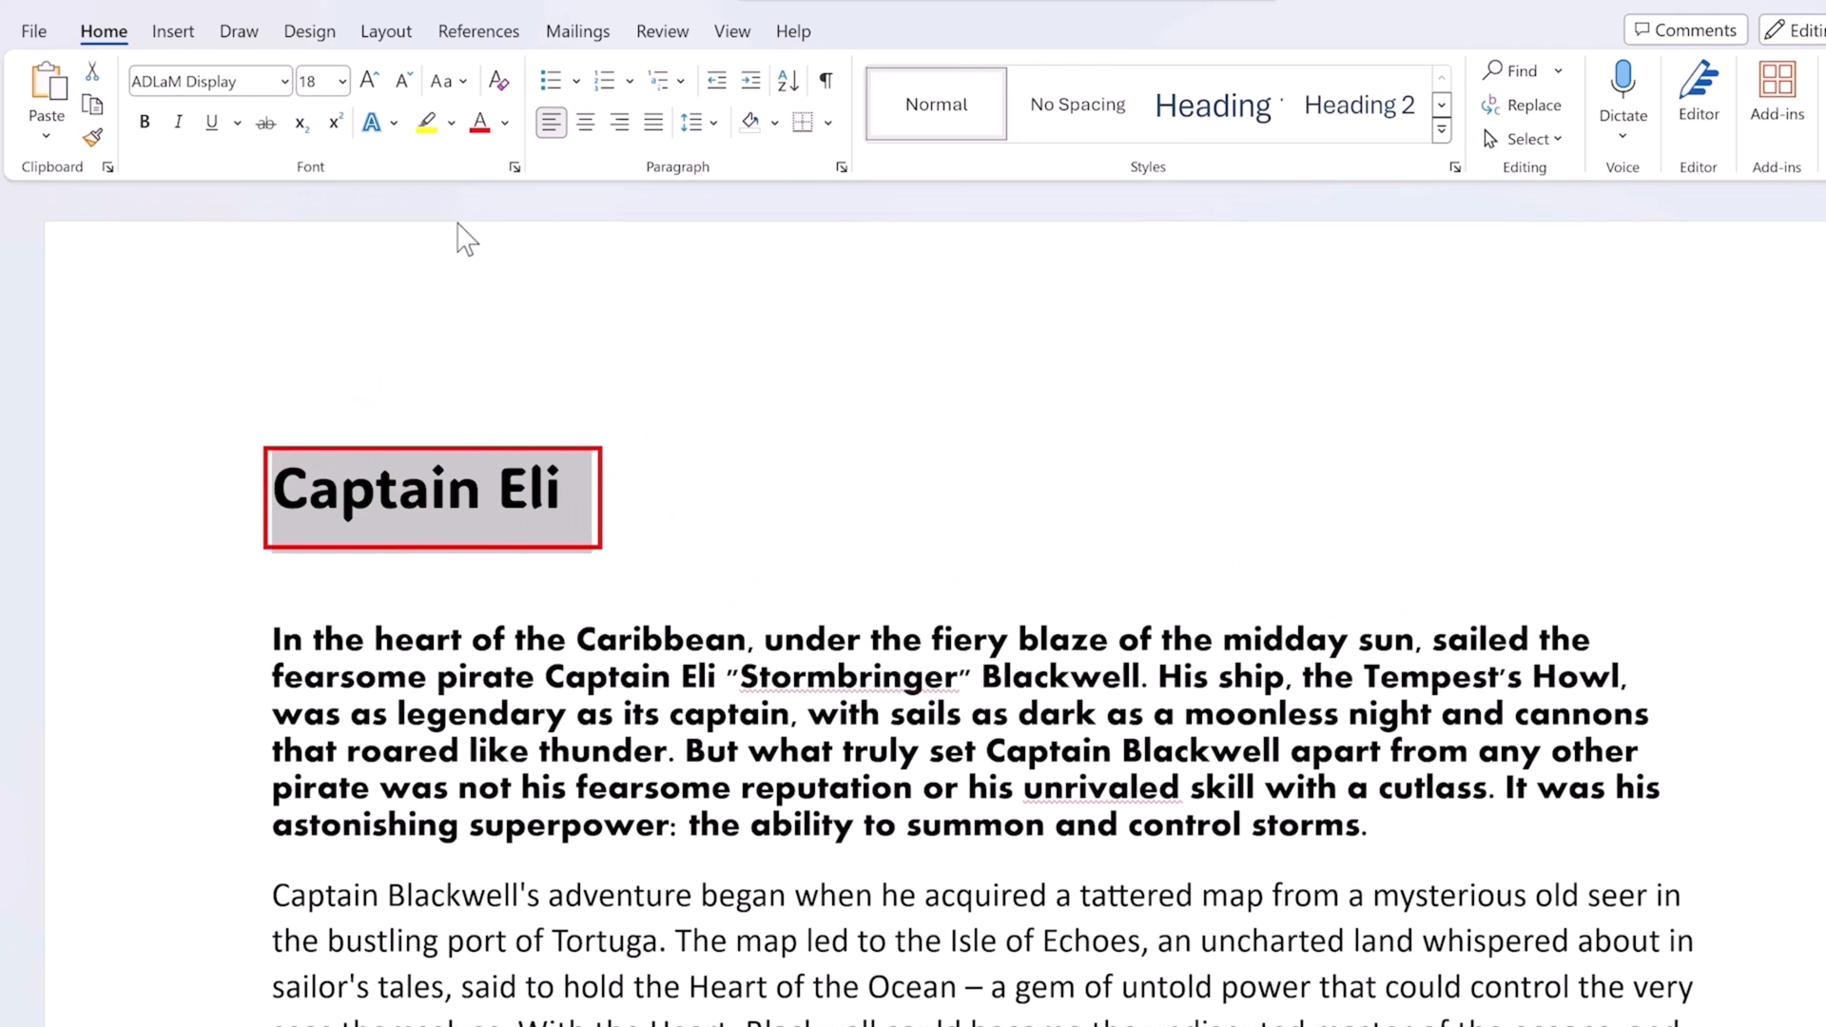
{"action": "left_click", "coordinate": [506, 123]}
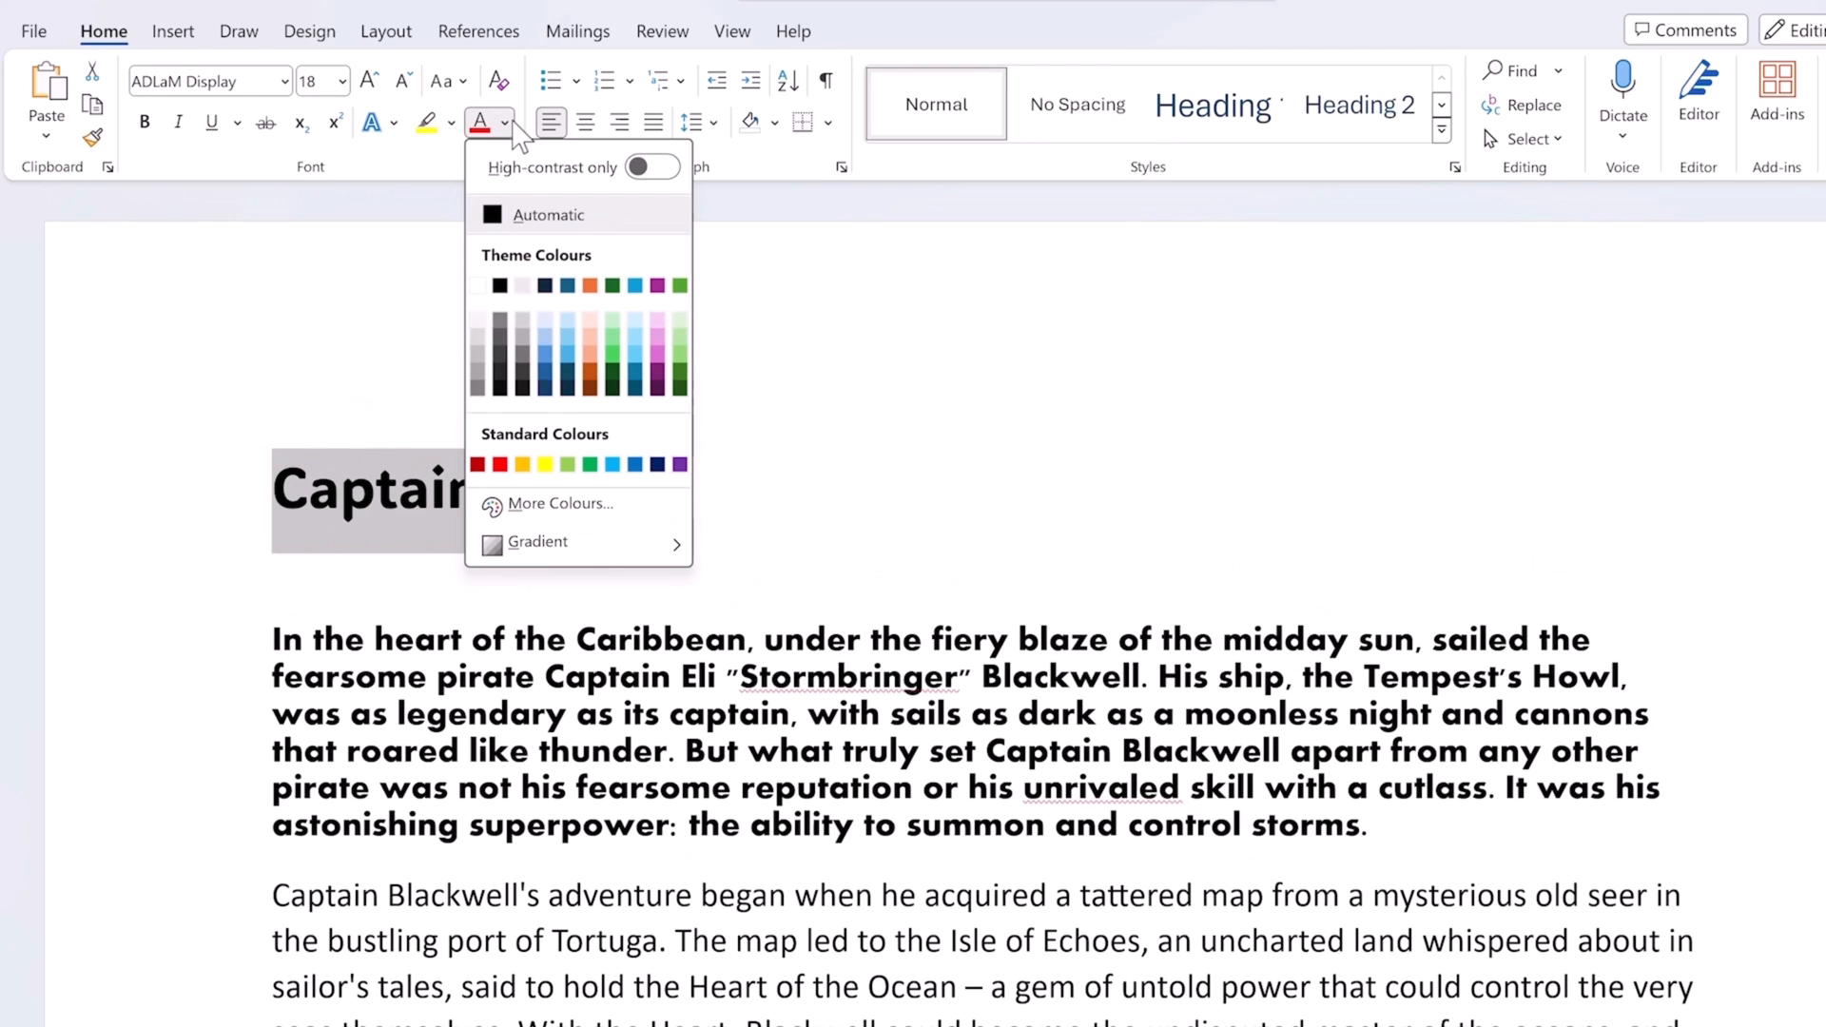
{"action": "left_click", "coordinate": [590, 285]}
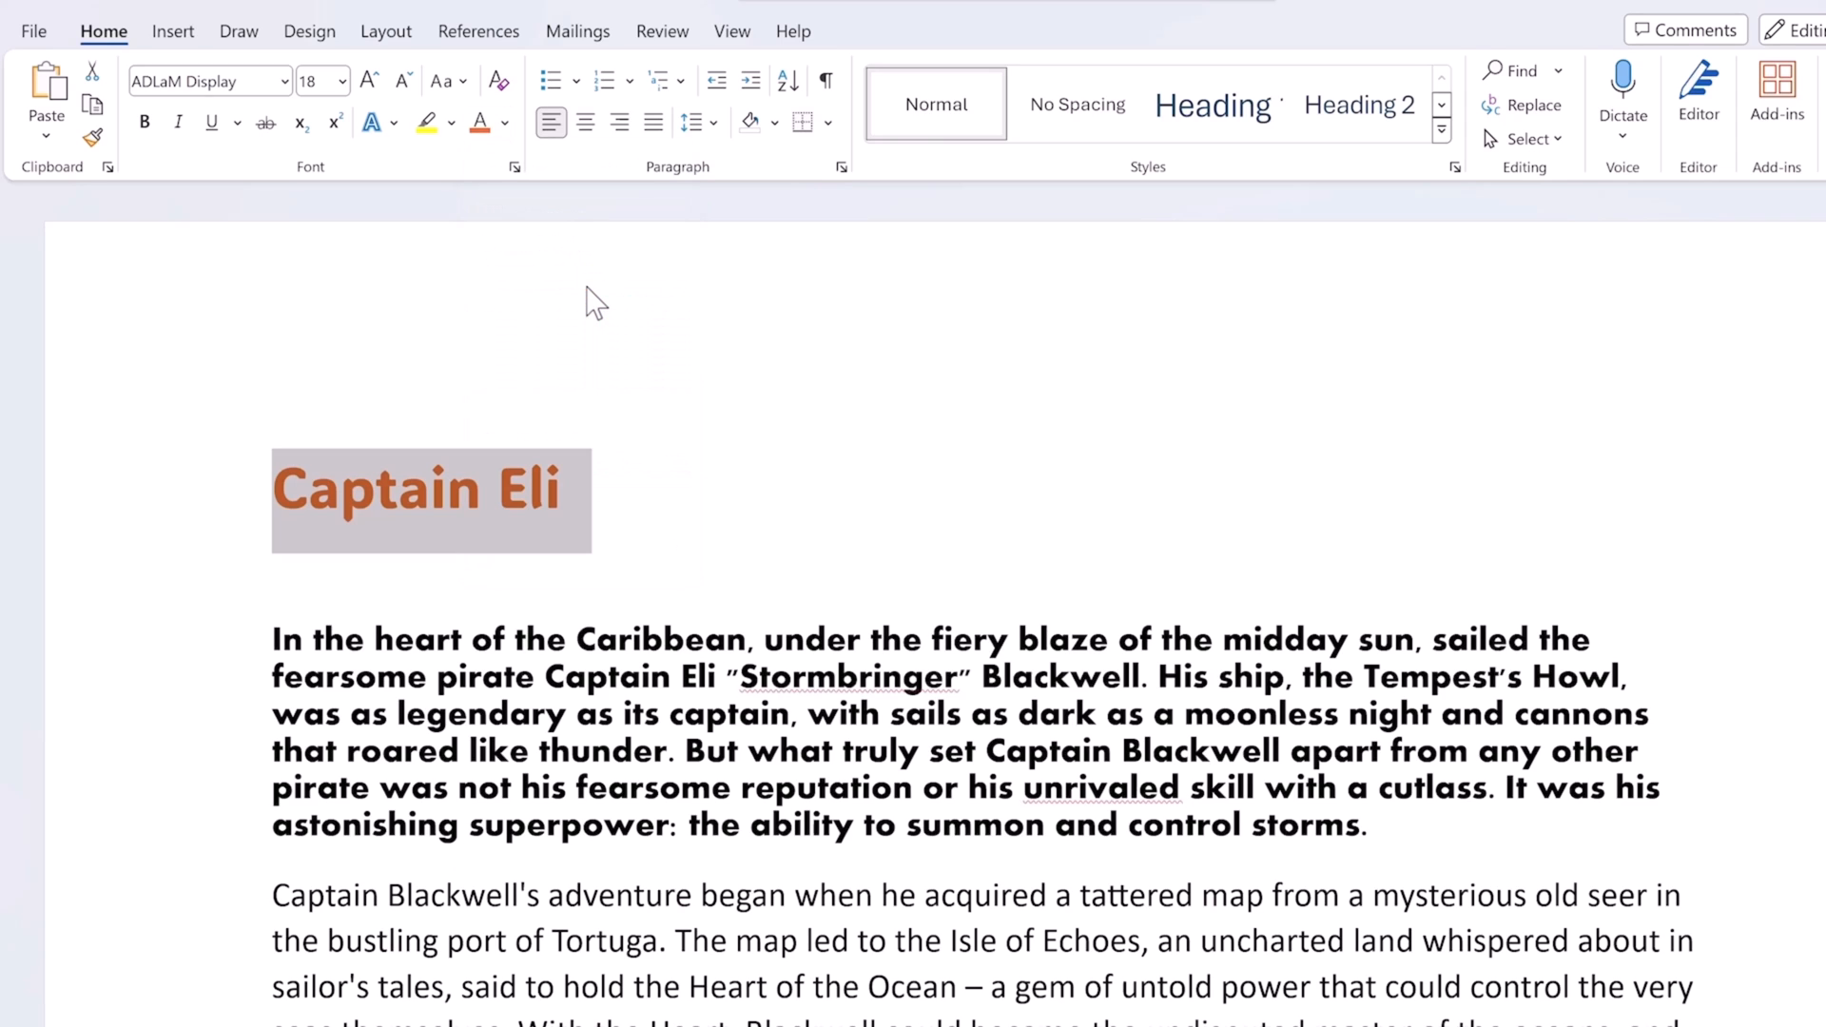
{"action": "left_click", "coordinate": [697, 490]}
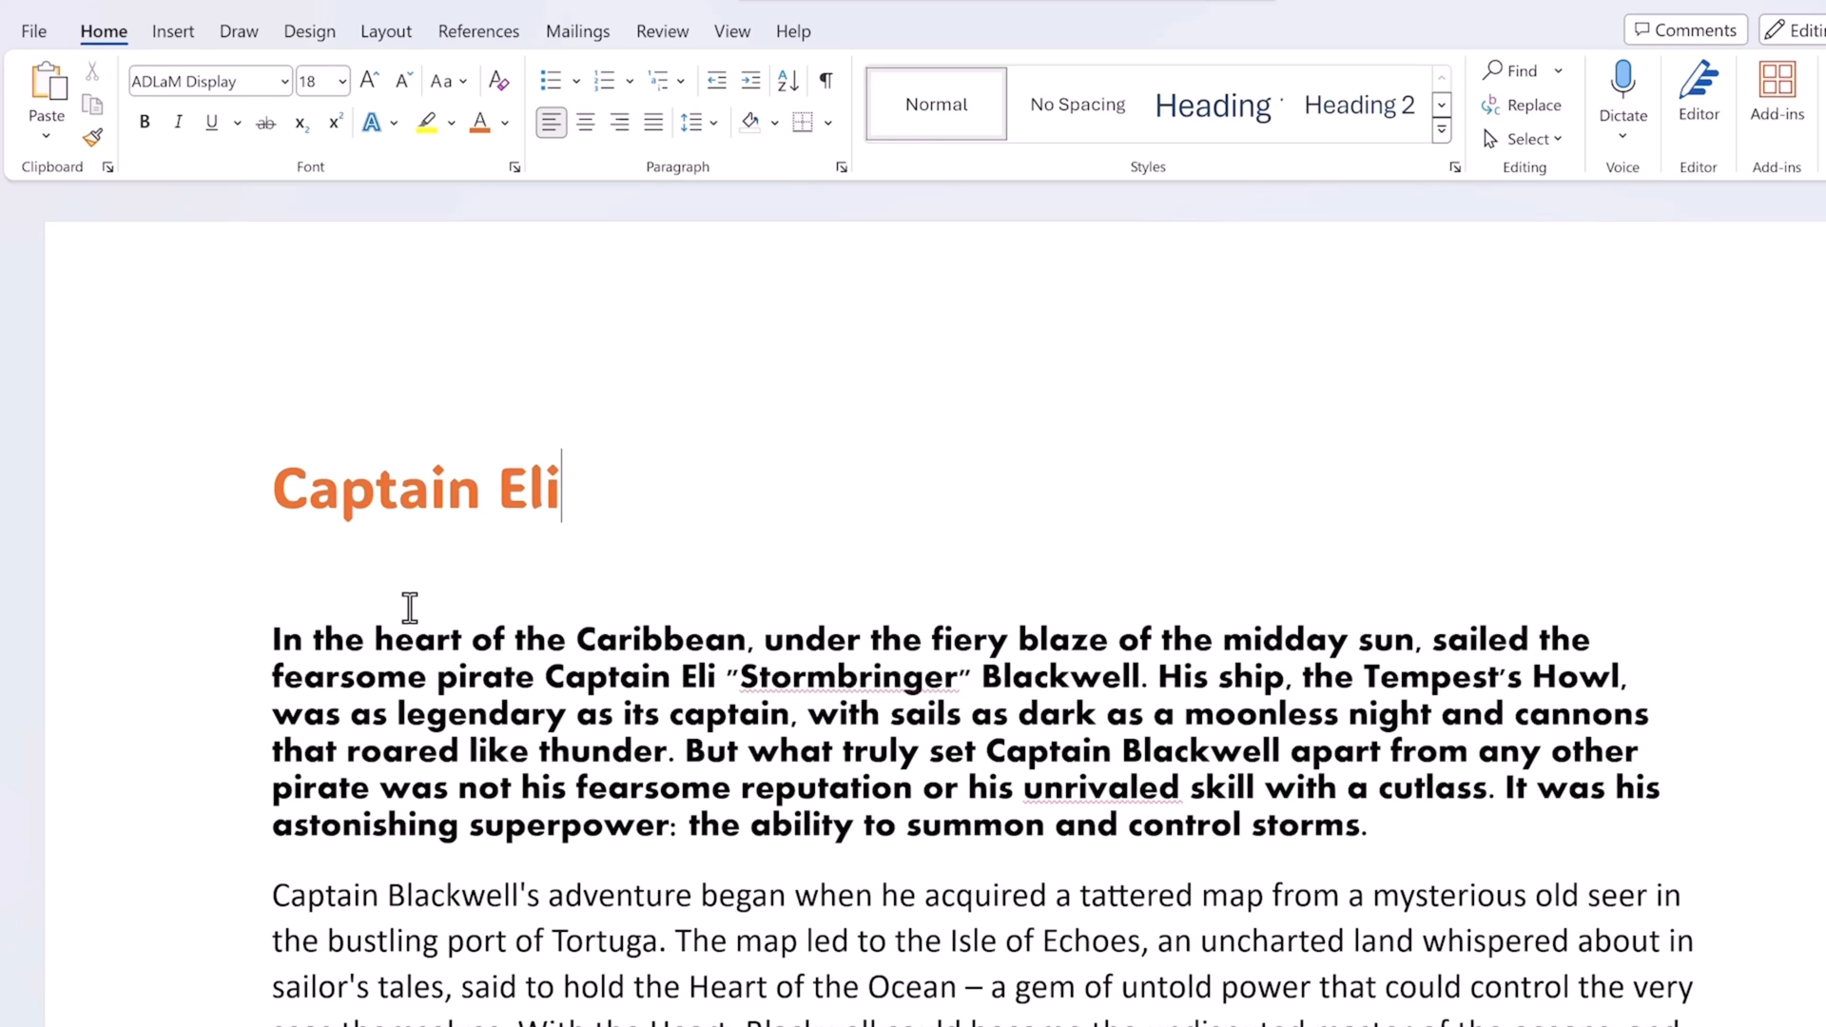
Apply the same orange font colour to the paragraph beginning "In the heart of the Caribbean"
{"action": "left_click_drag", "start_coordinate": [273, 639], "coordinate": [1384, 834]}
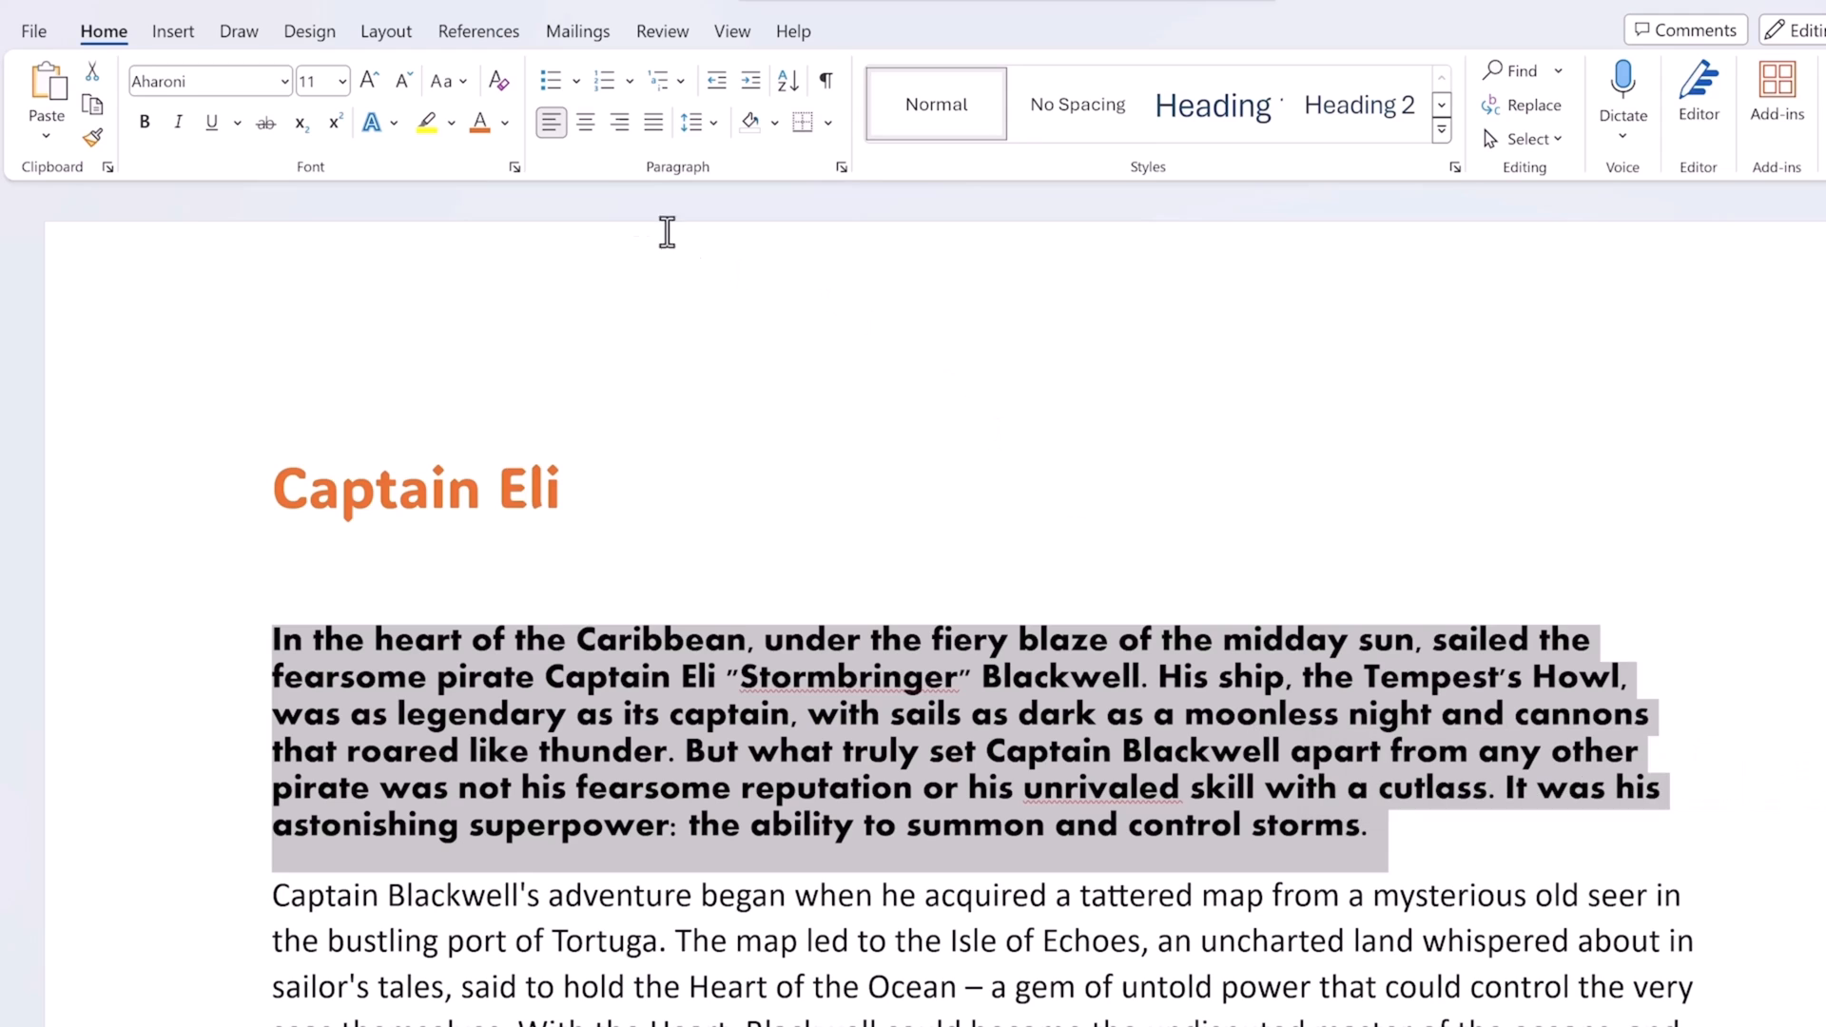
{"action": "left_click", "coordinate": [478, 122]}
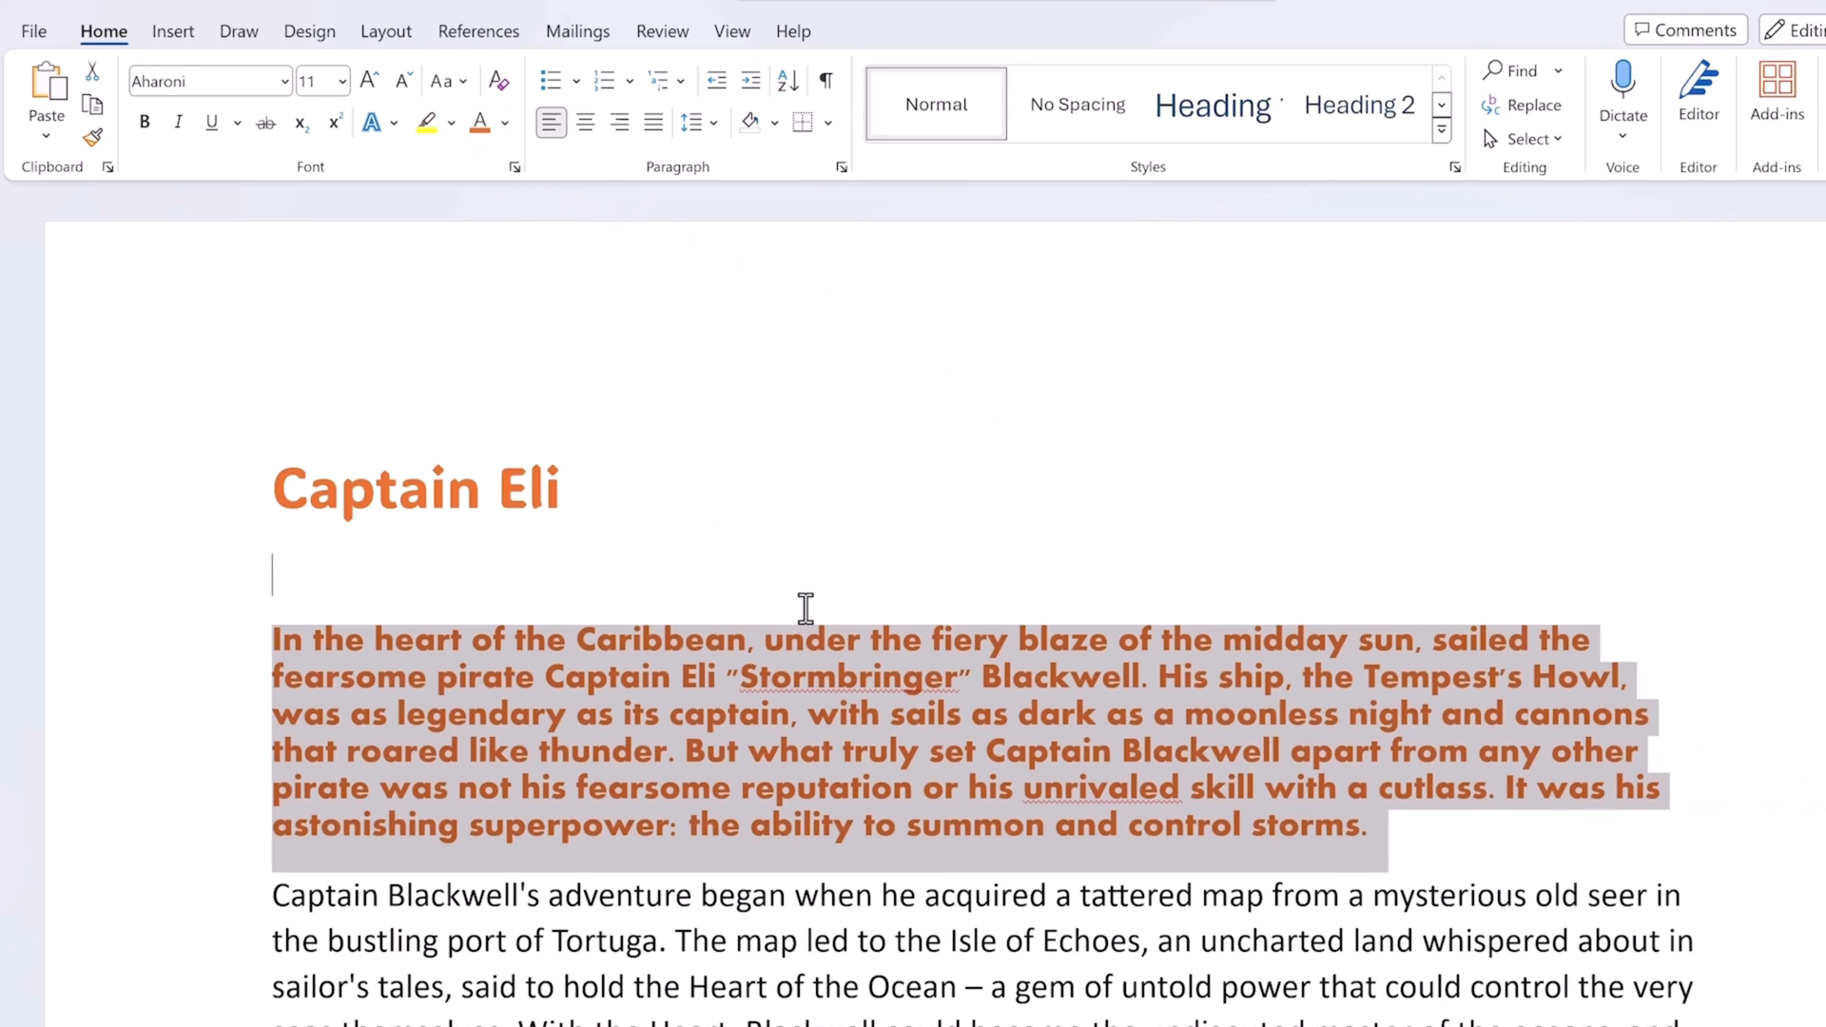
{"action": "left_click", "coordinate": [806, 608]}
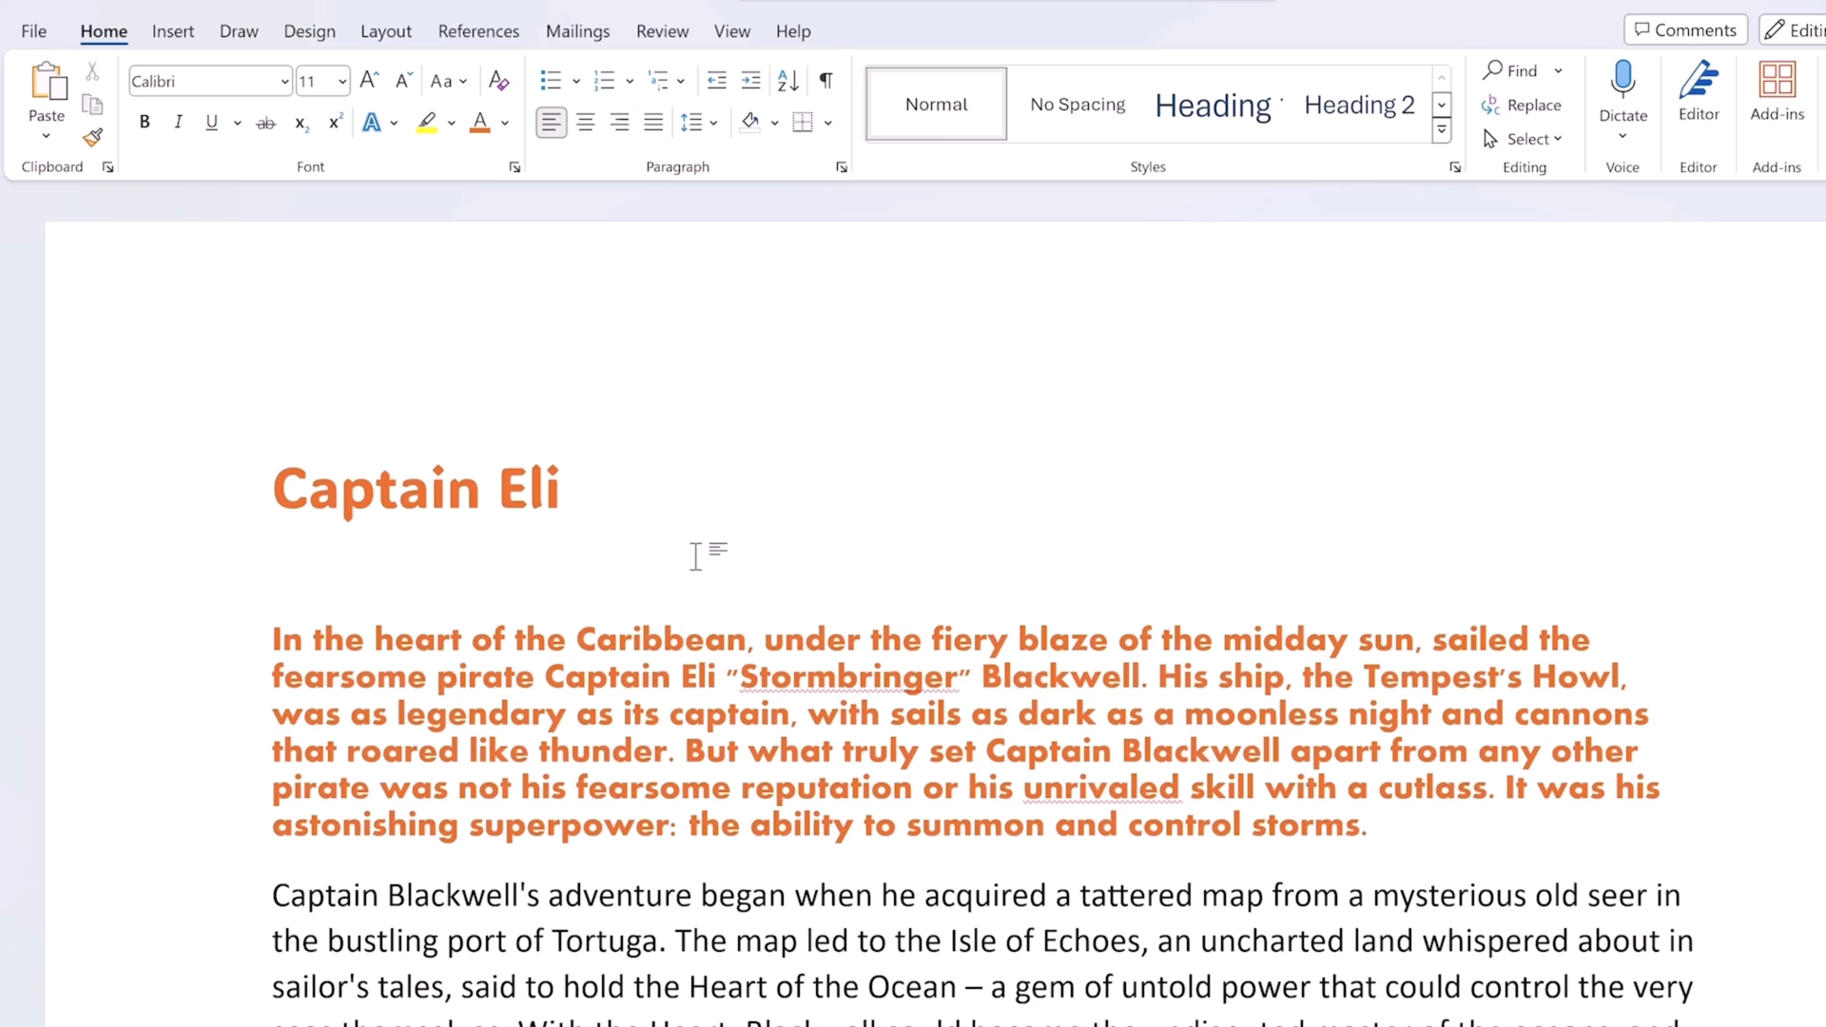
Make the paragraph beginning "Captain Blackwell's adventure" bold and increase its font size to 14
{"action": "scroll", "coordinate": [695, 556], "scroll_direction": "down", "scroll_amount": 2}
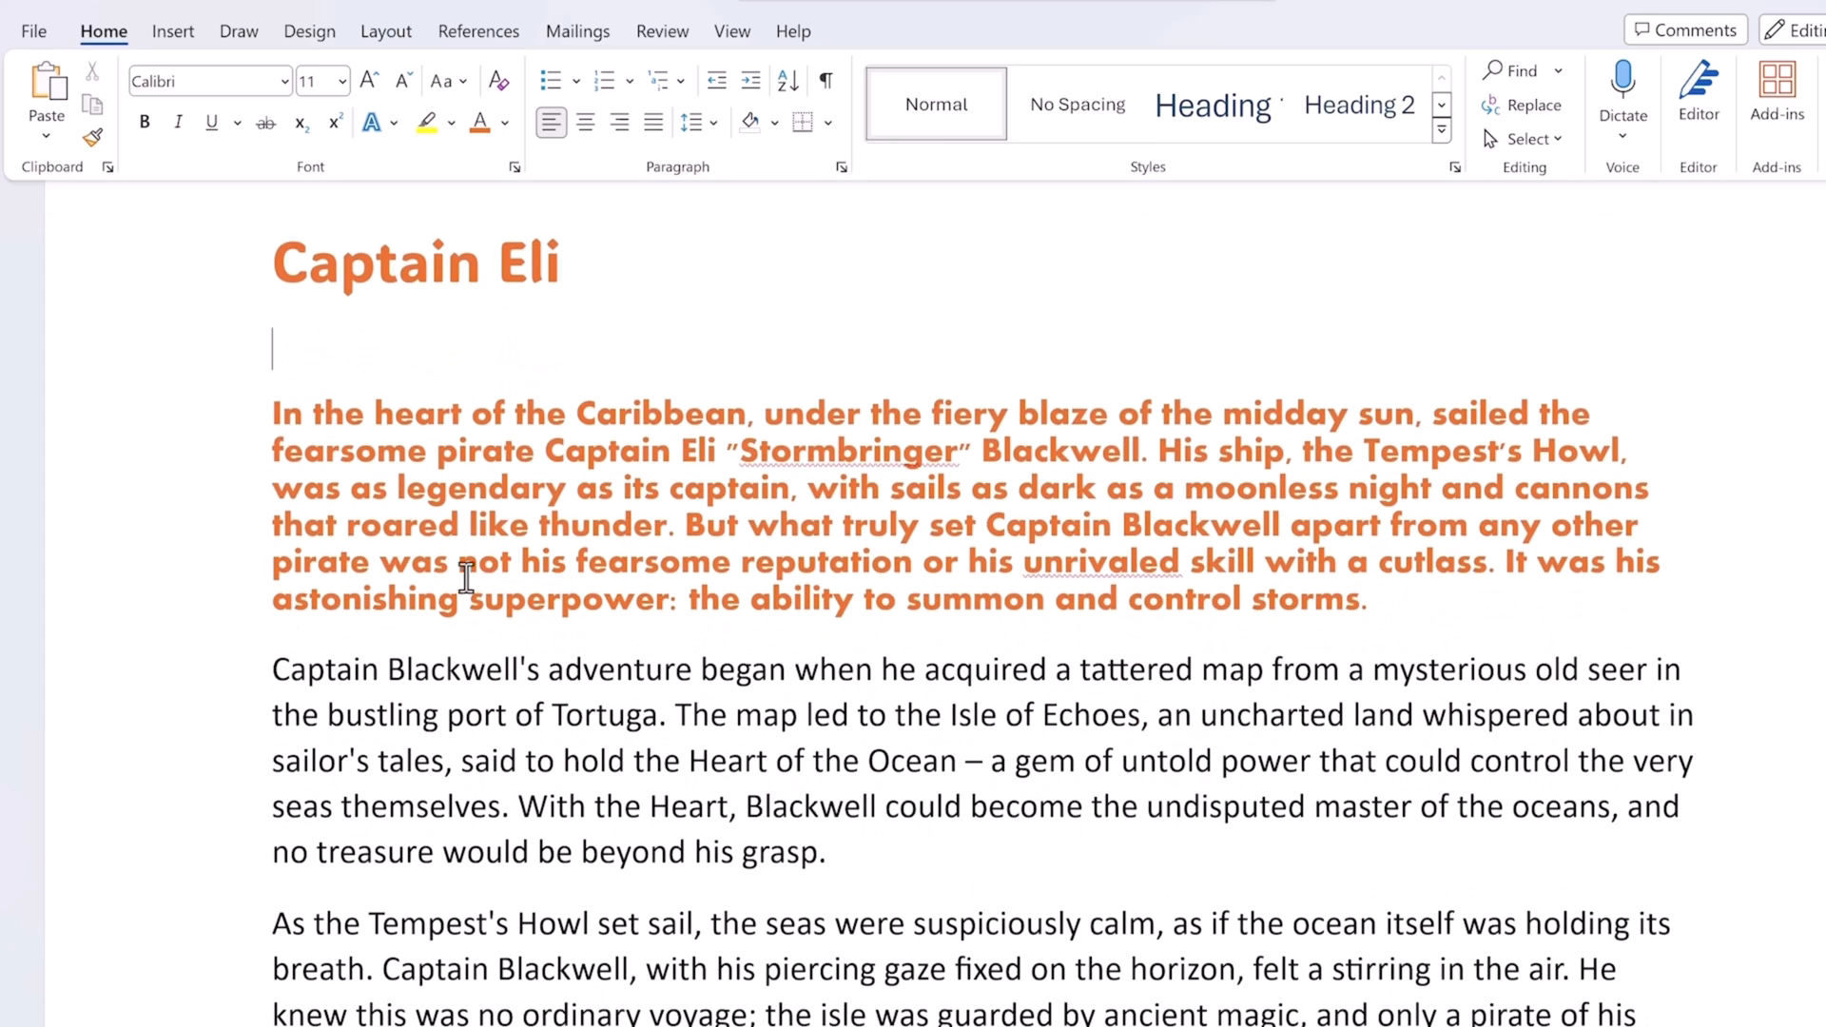
{"action": "left_click_drag", "start_coordinate": [278, 670], "coordinate": [827, 861]}
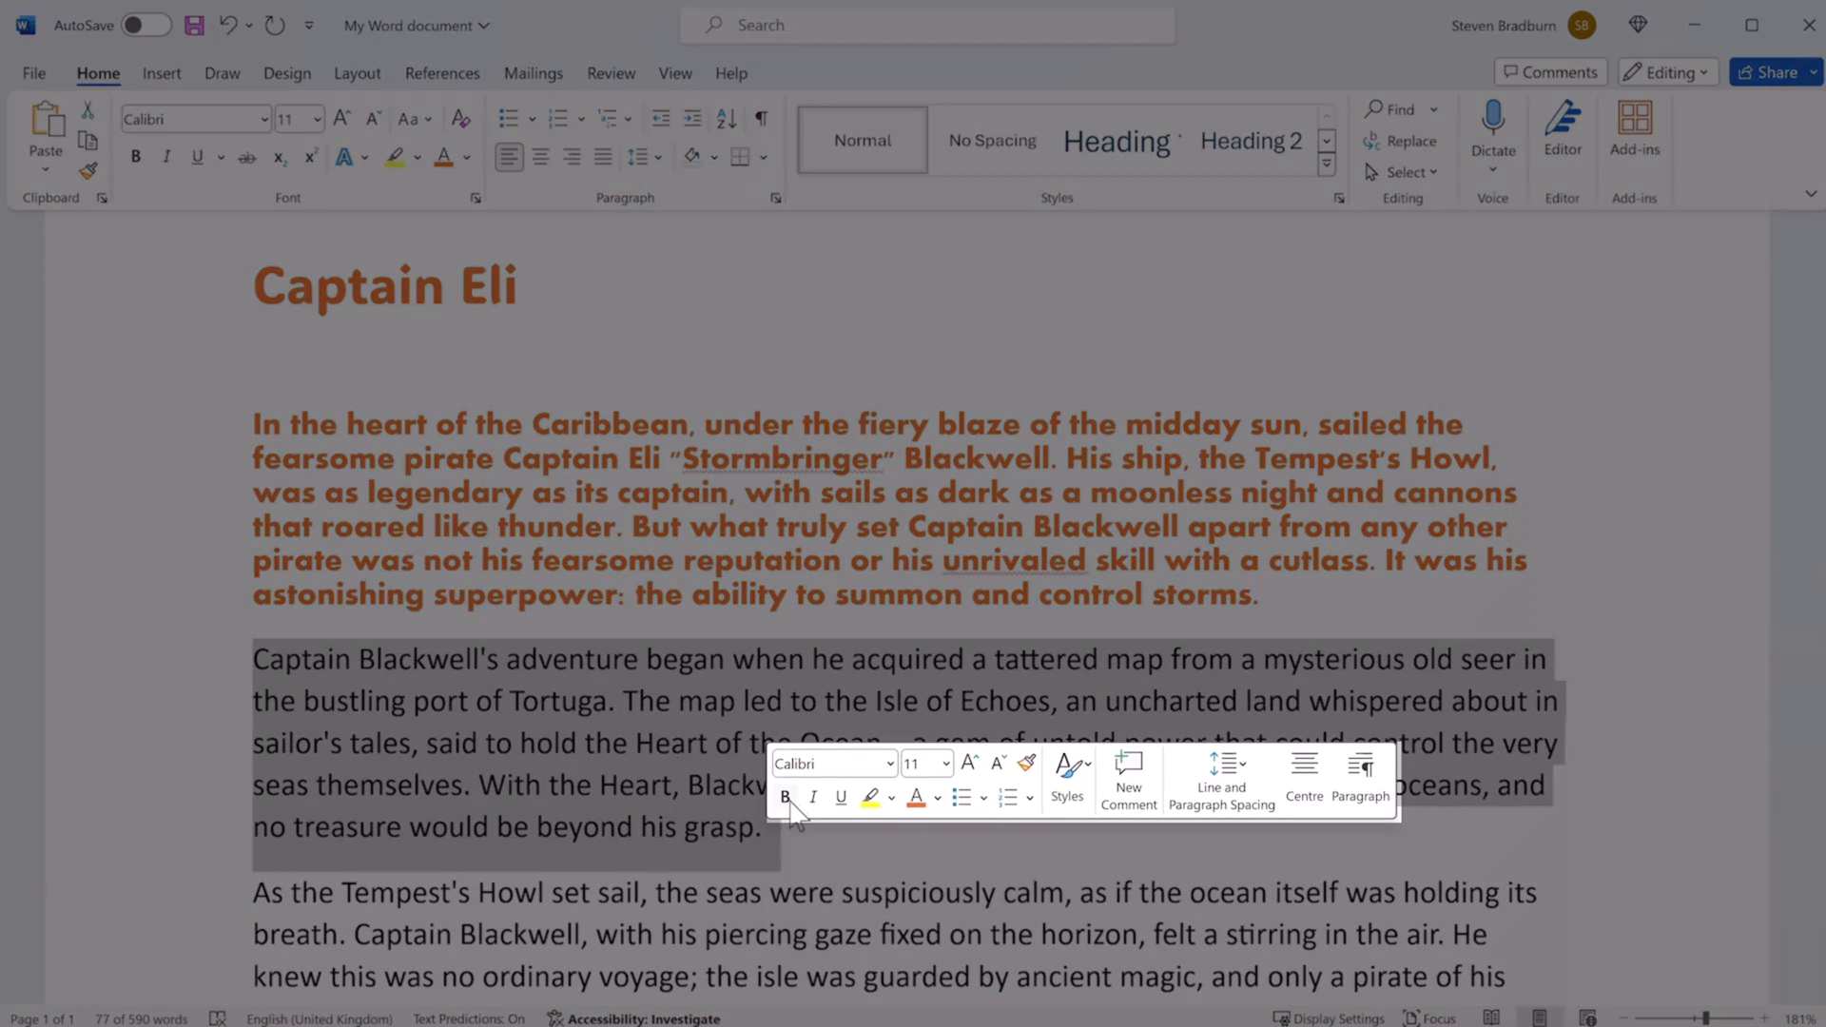
{"action": "left_click", "coordinate": [784, 797]}
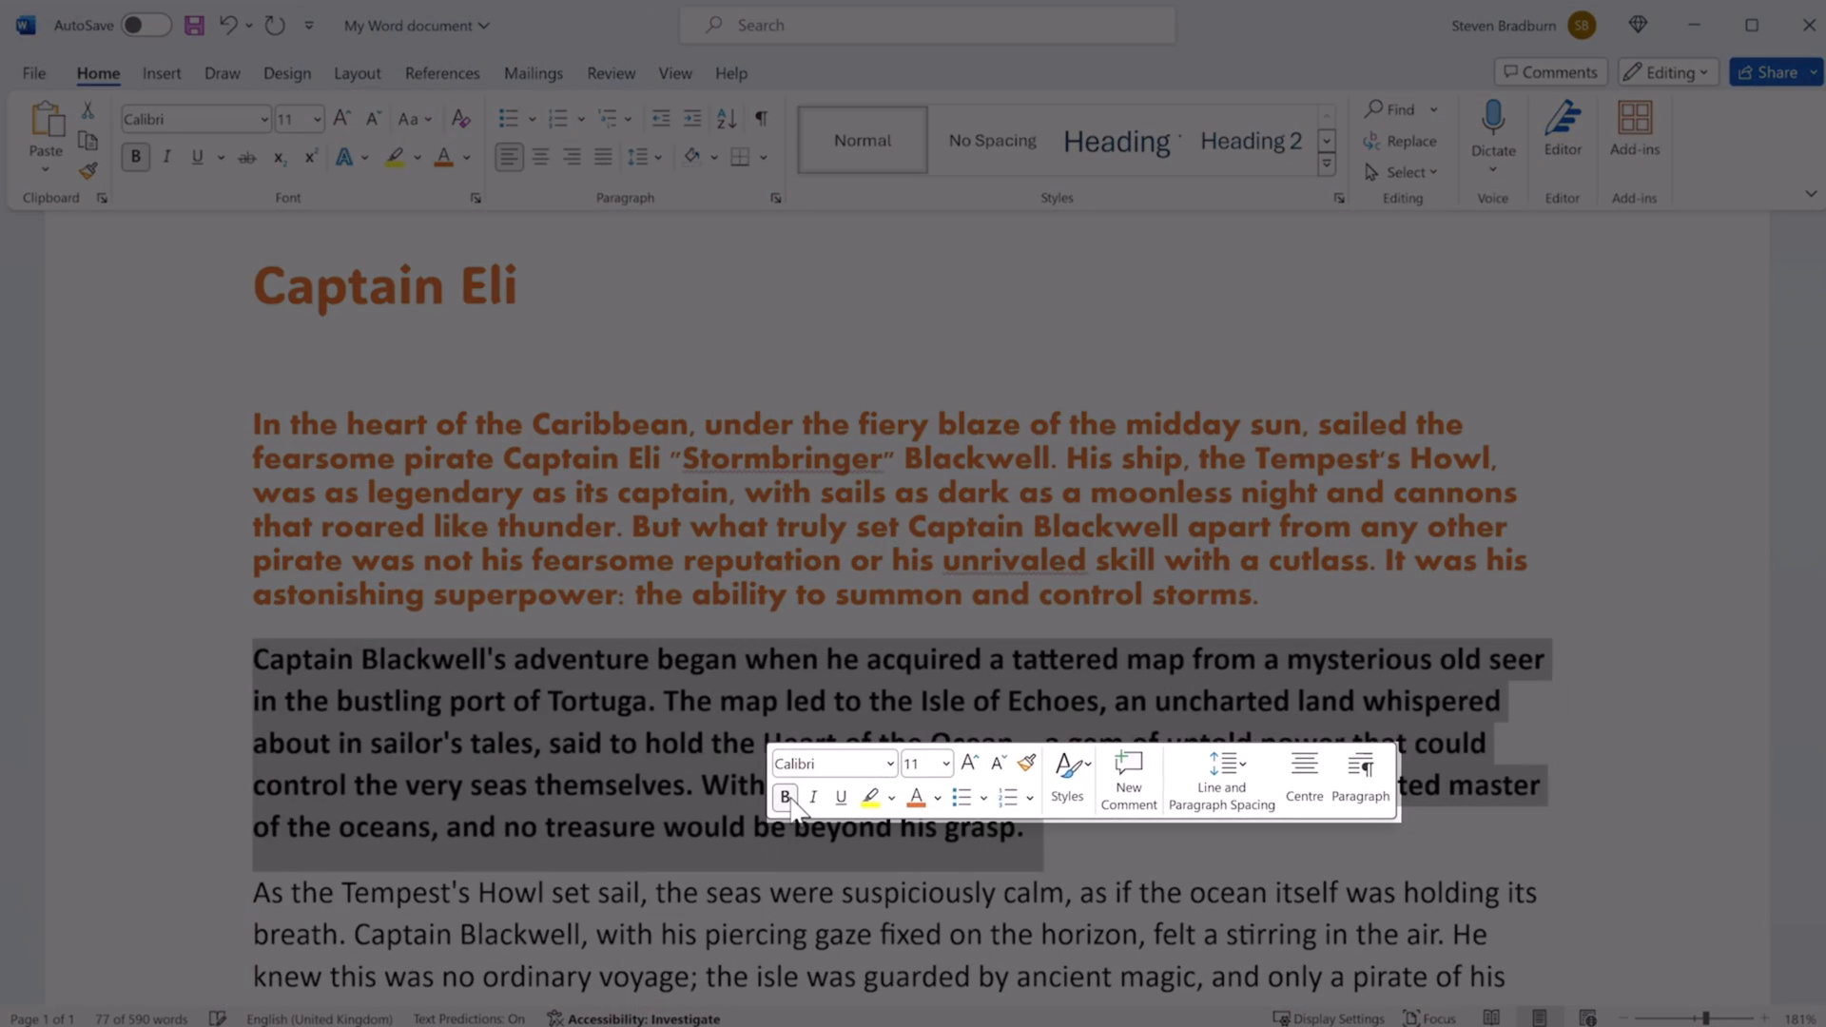
{"action": "left_click", "coordinate": [969, 763]}
{"action": "left_click", "coordinate": [969, 763]}
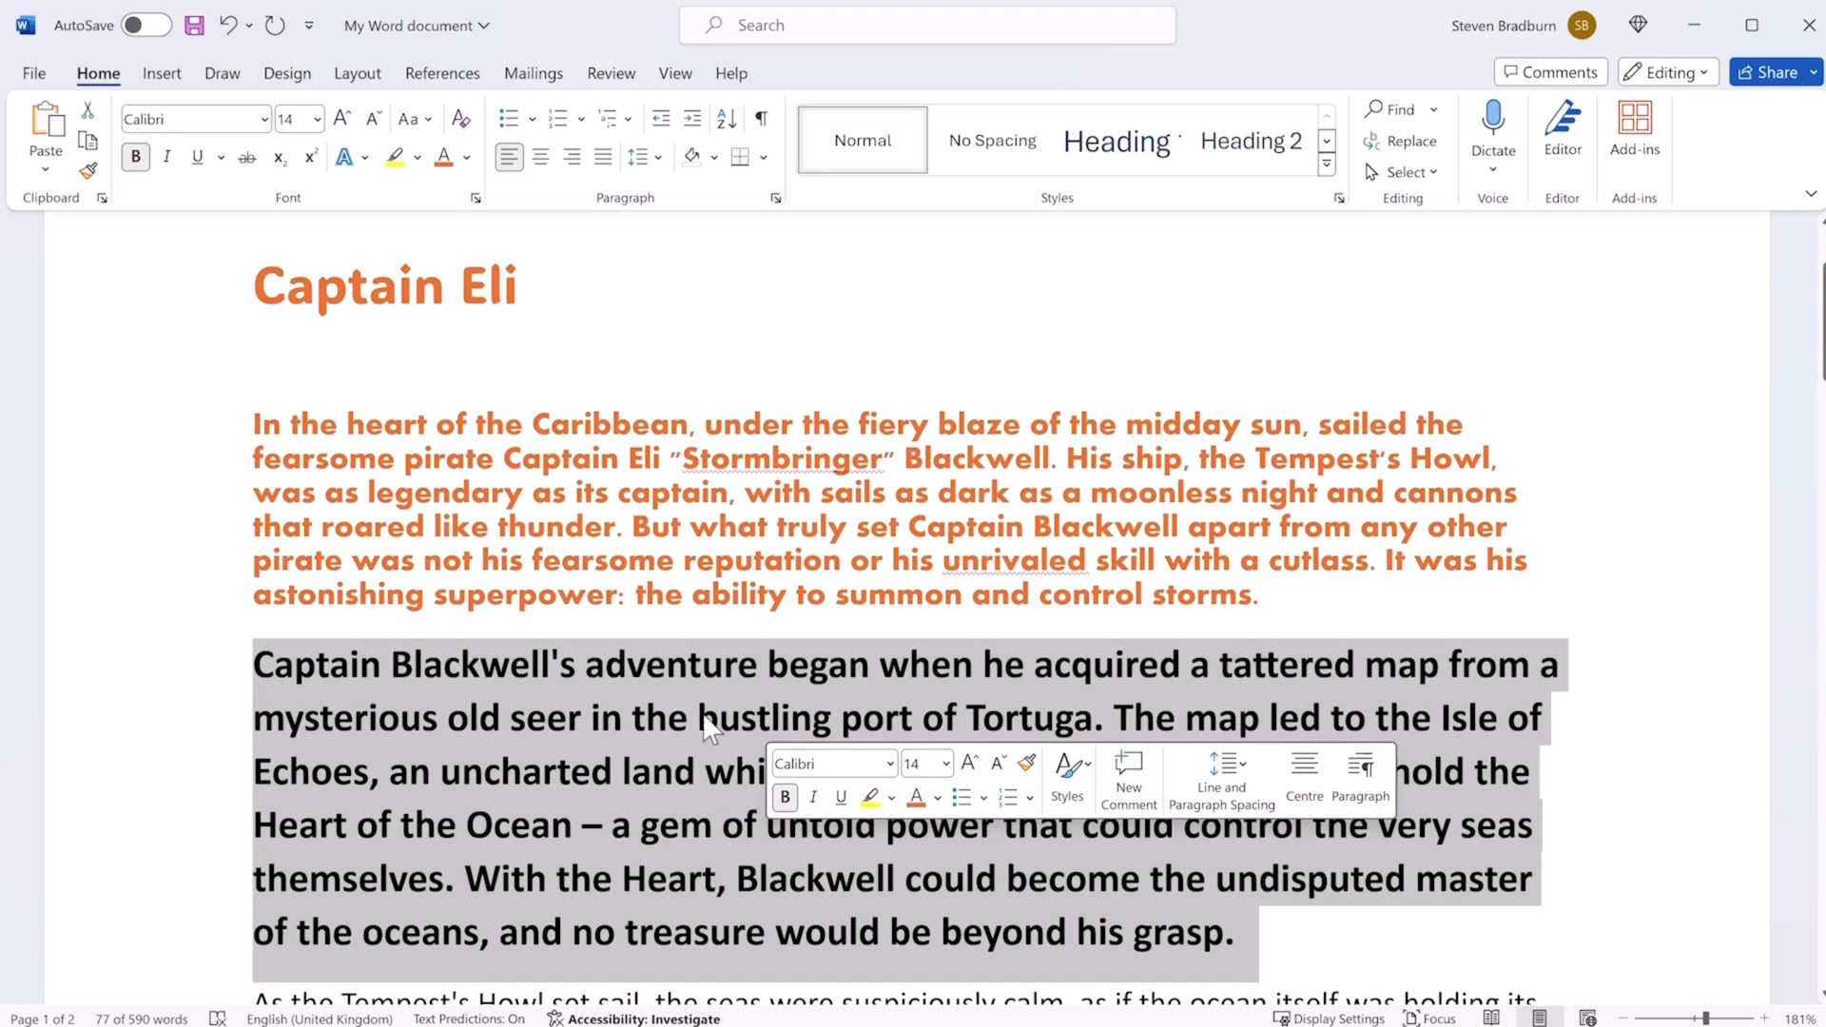
{"action": "left_click", "coordinate": [482, 713]}
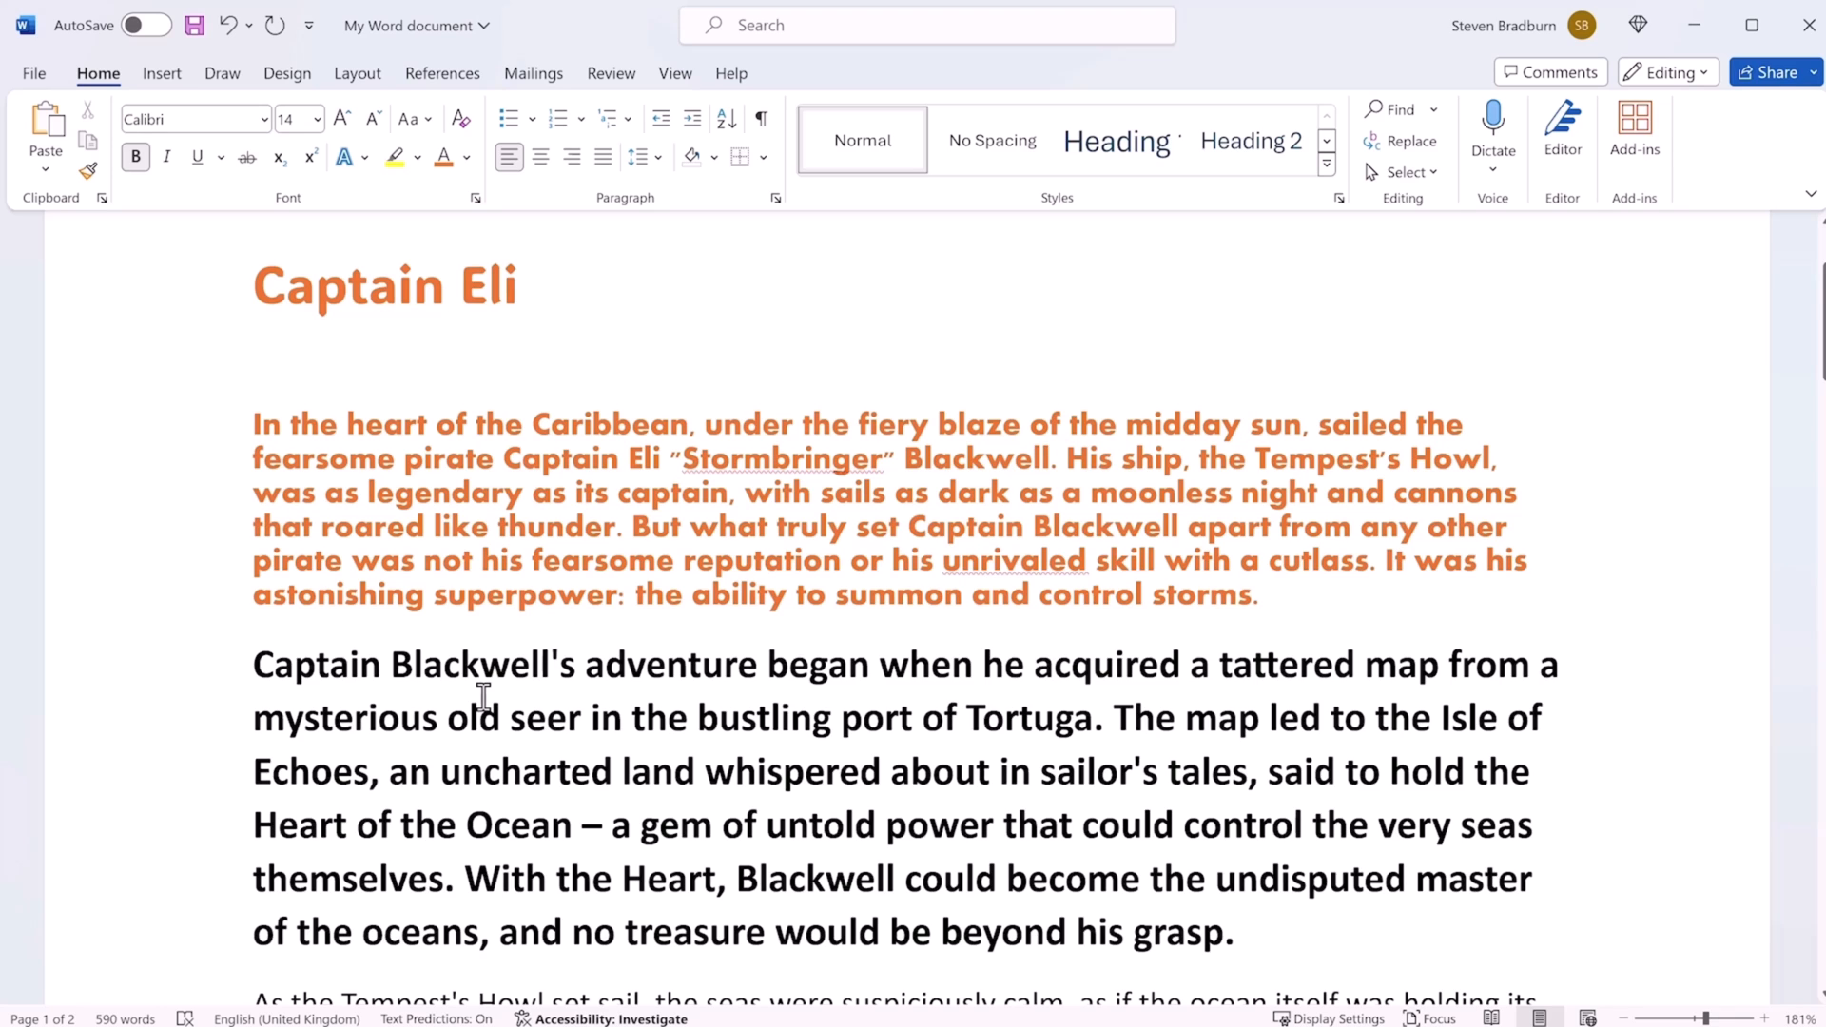
Open the full font settings with the insertion point in the "Captain Blackwell's adventure" paragraph
{"action": "left_click", "coordinate": [477, 200]}
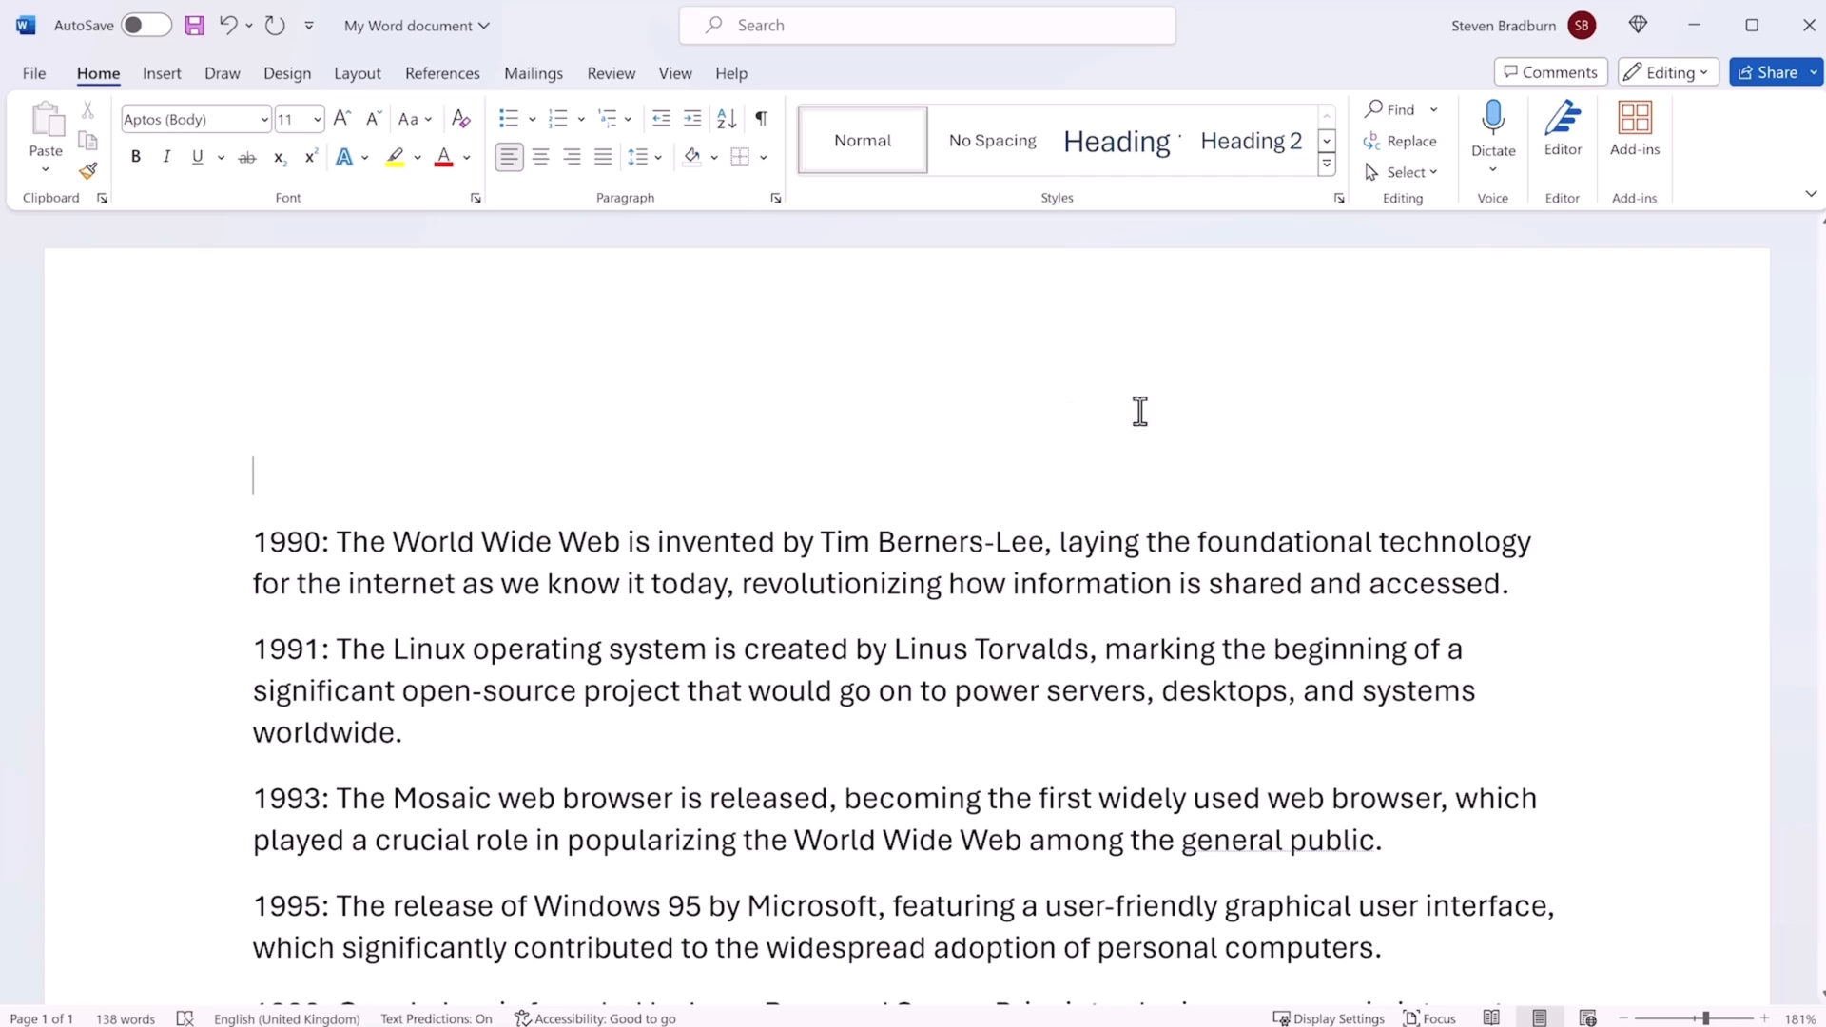
Add the title "A brief history" on its own line above the 1990 paragraph and centre it
{"action": "type", "text": "A brief history"}
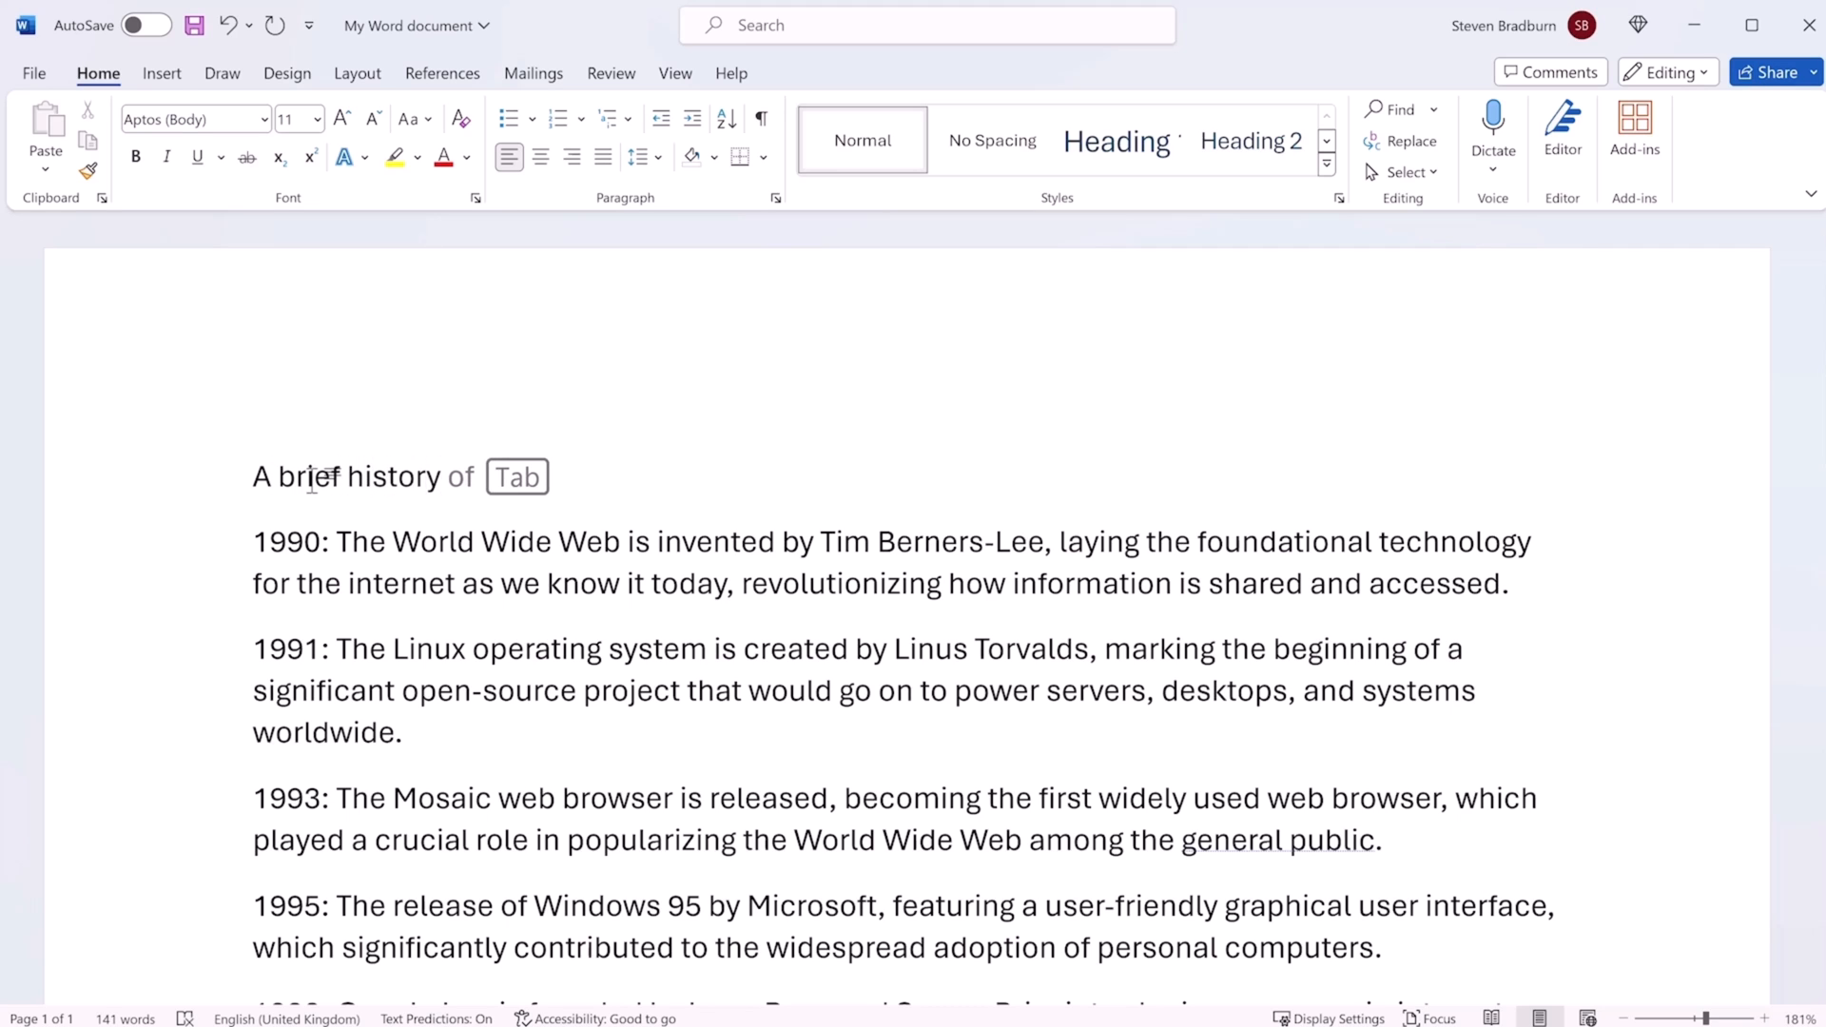
{"action": "key", "text": "Return"}
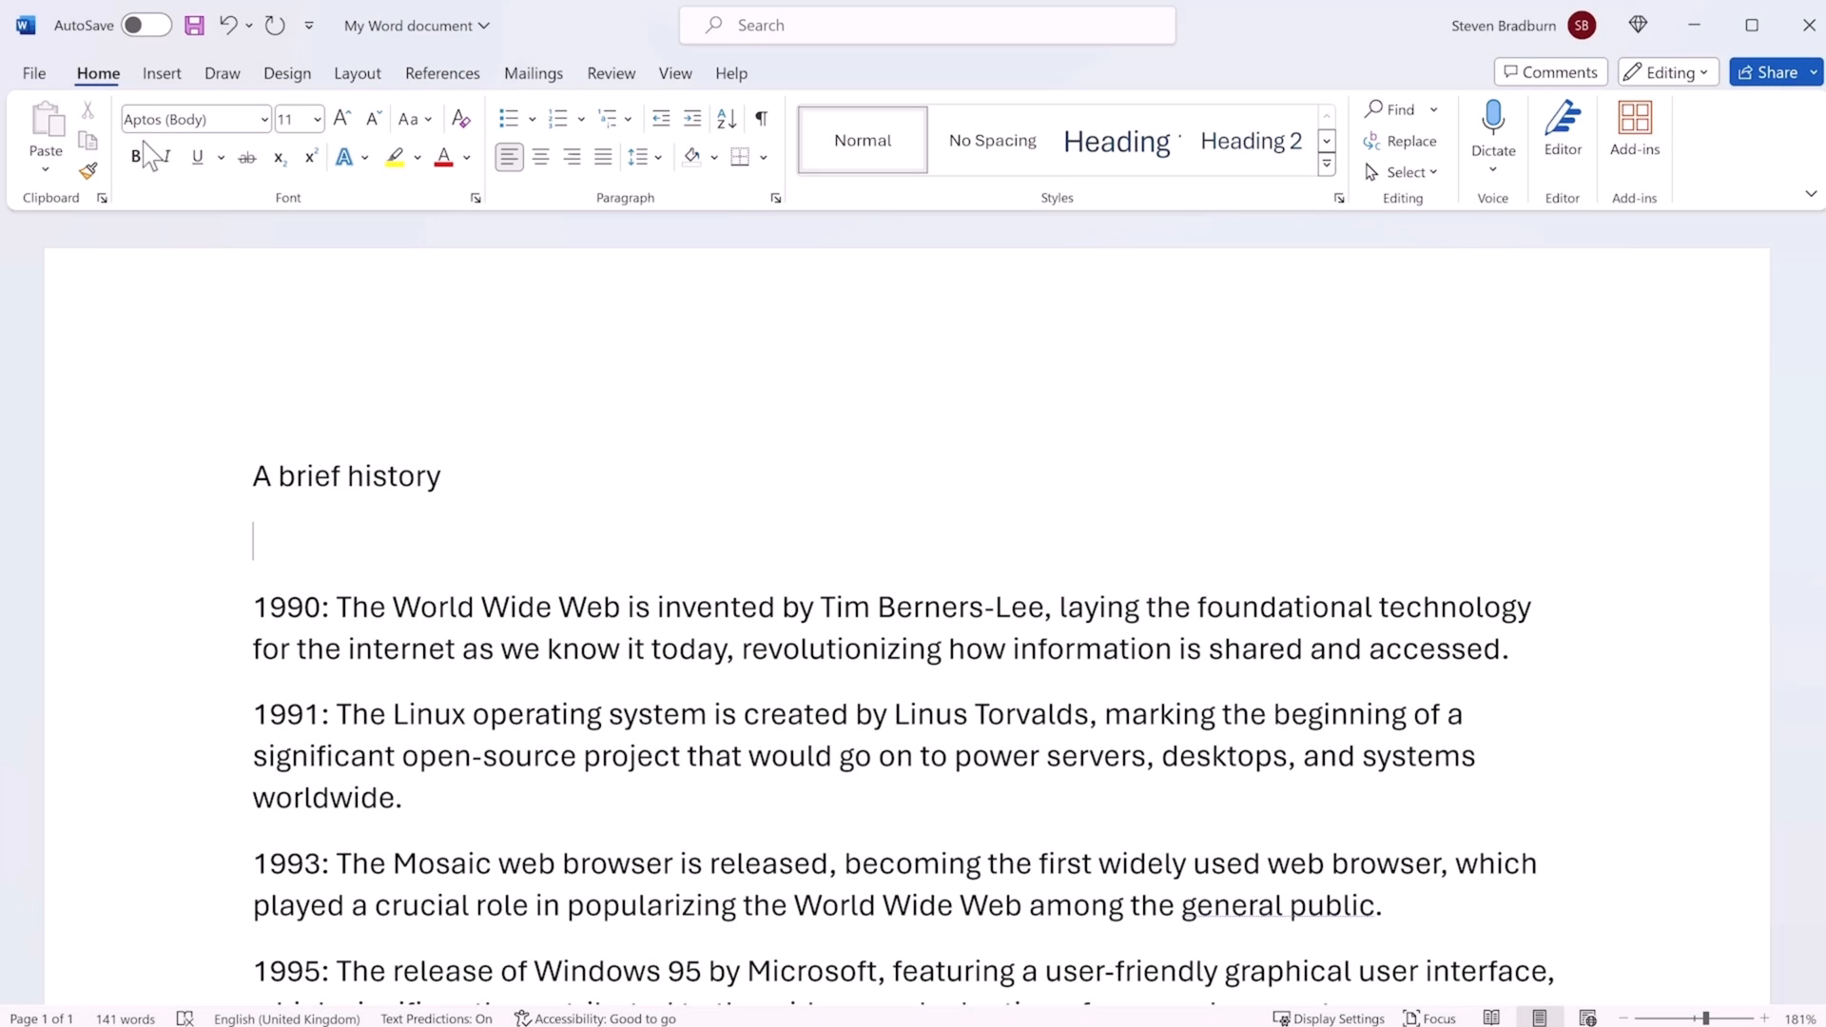
{"action": "left_click_drag", "start_coordinate": [448, 489], "coordinate": [262, 489]}
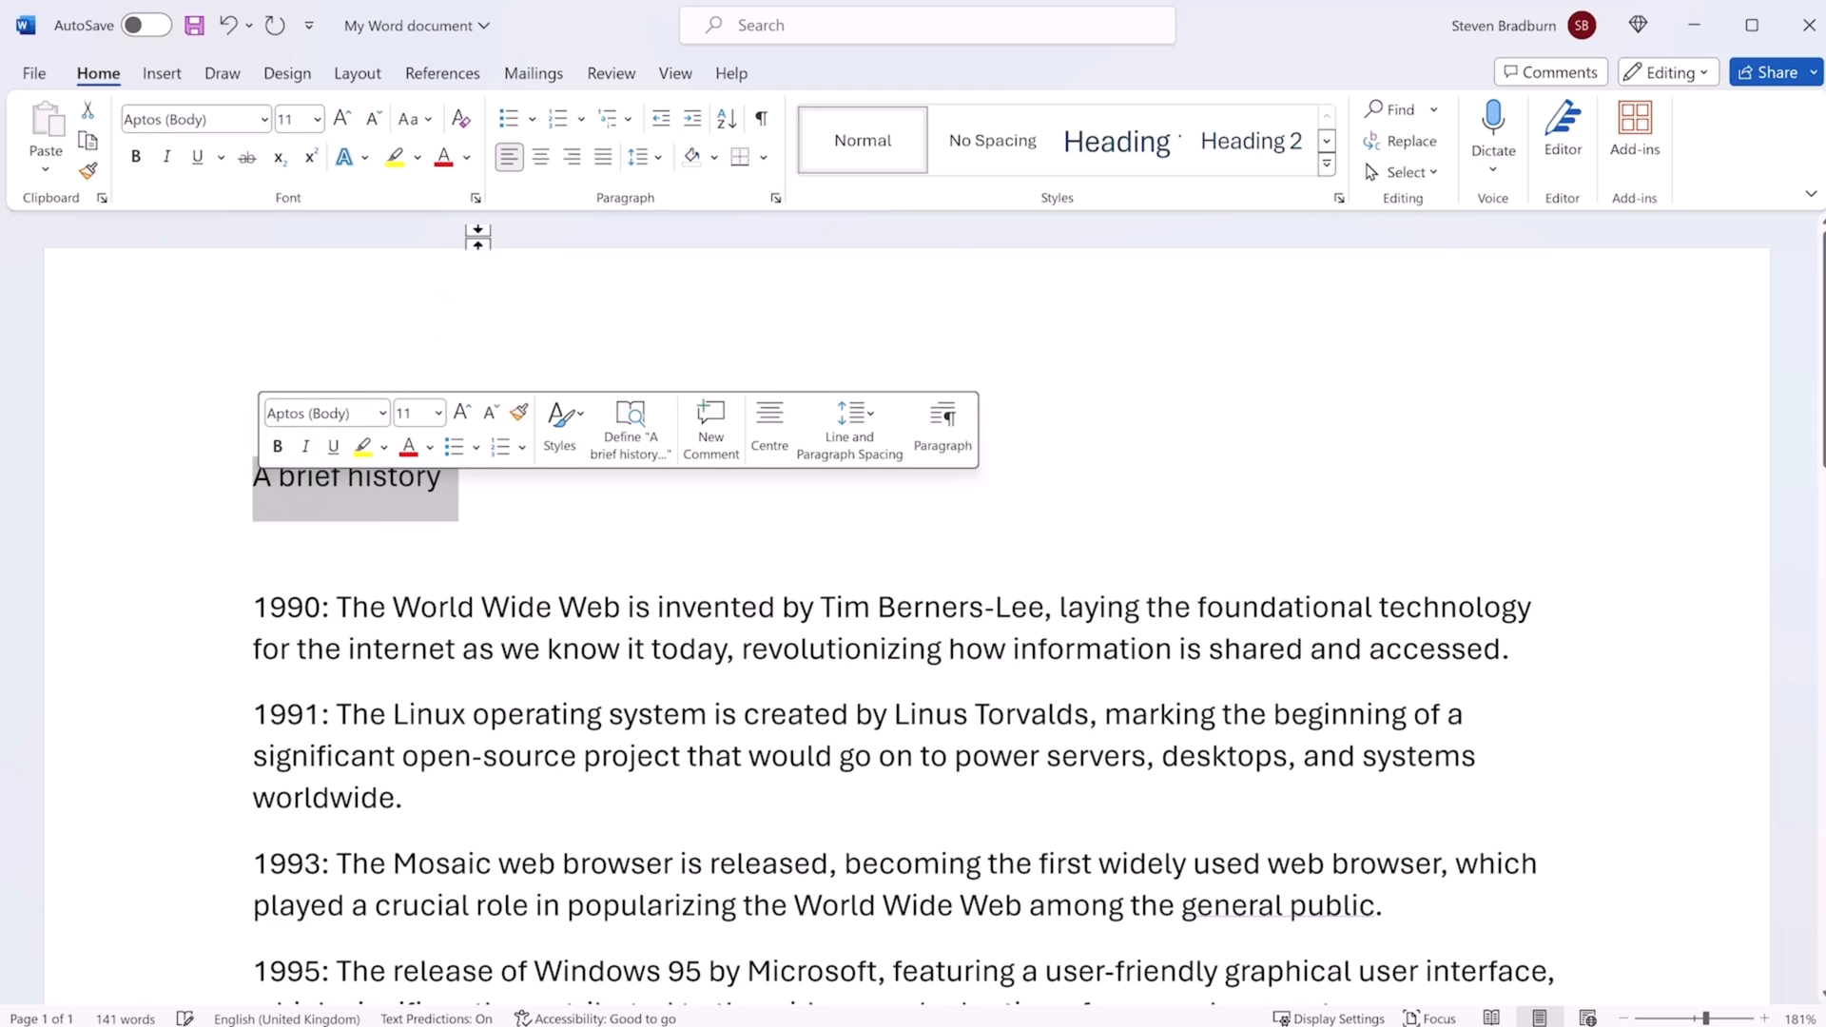
{"action": "left_click", "coordinate": [542, 157]}
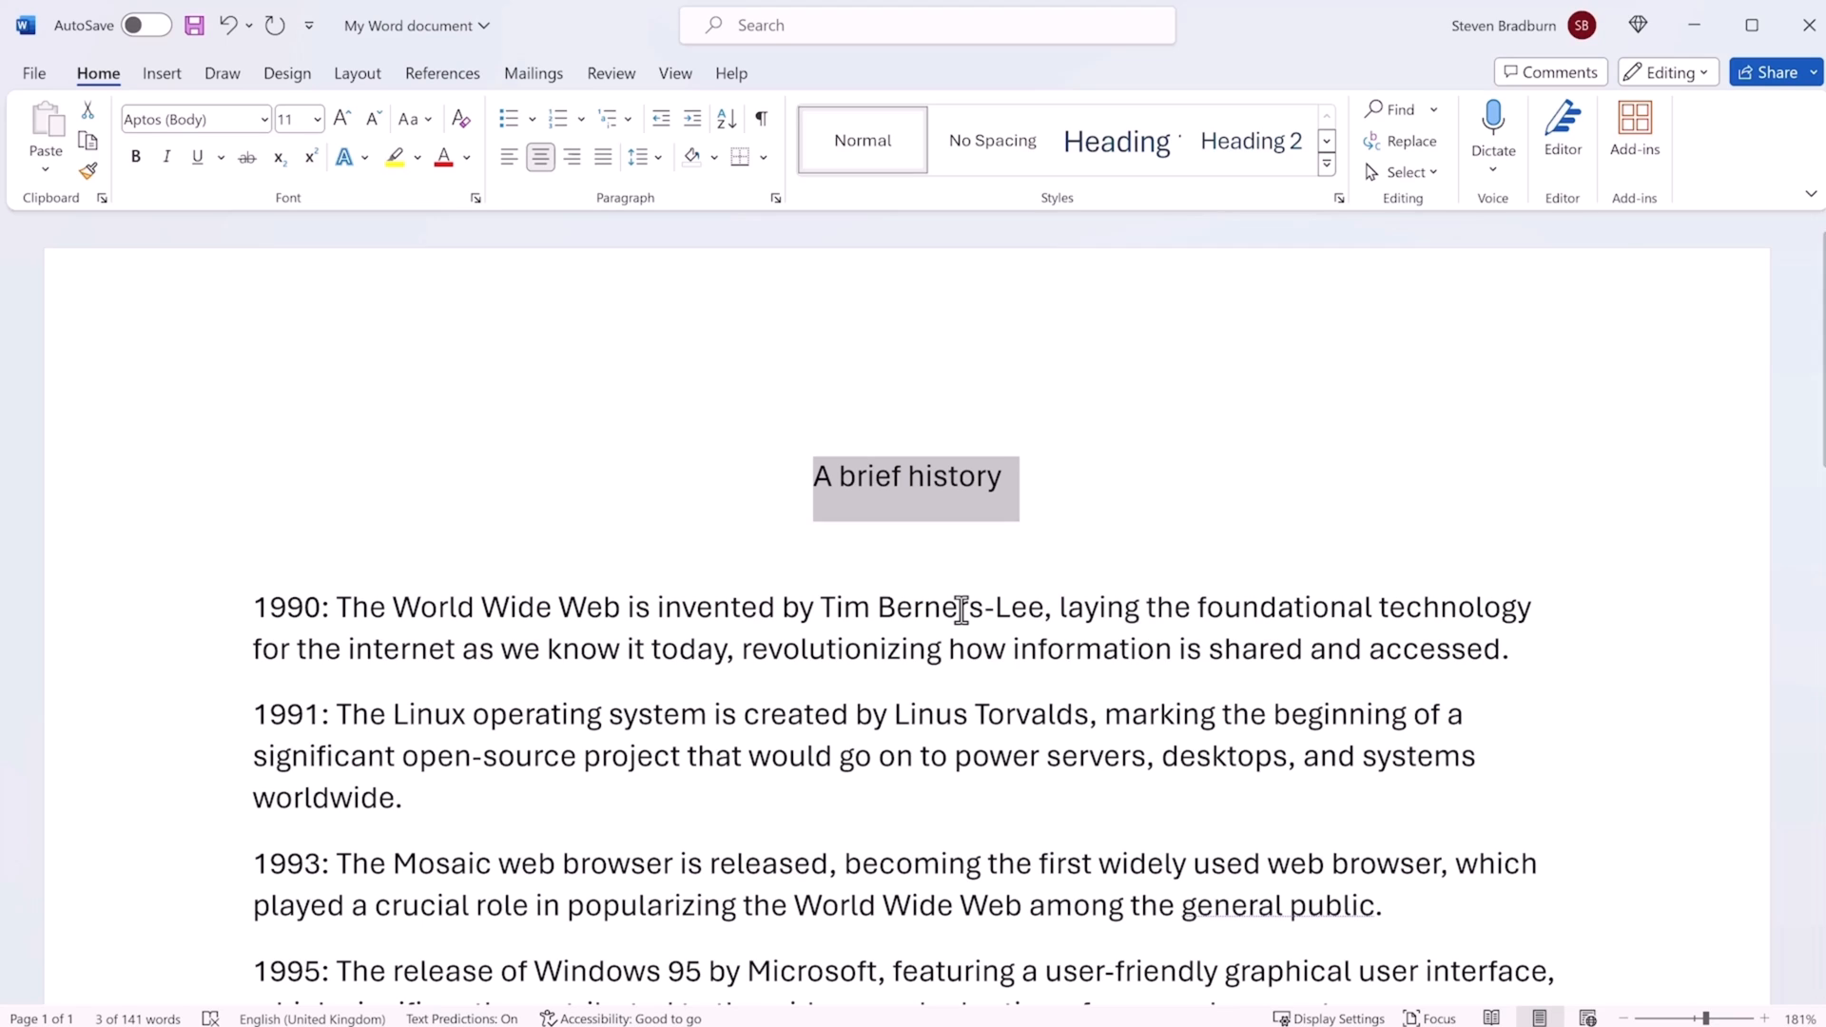
{"action": "left_click", "coordinate": [926, 629]}
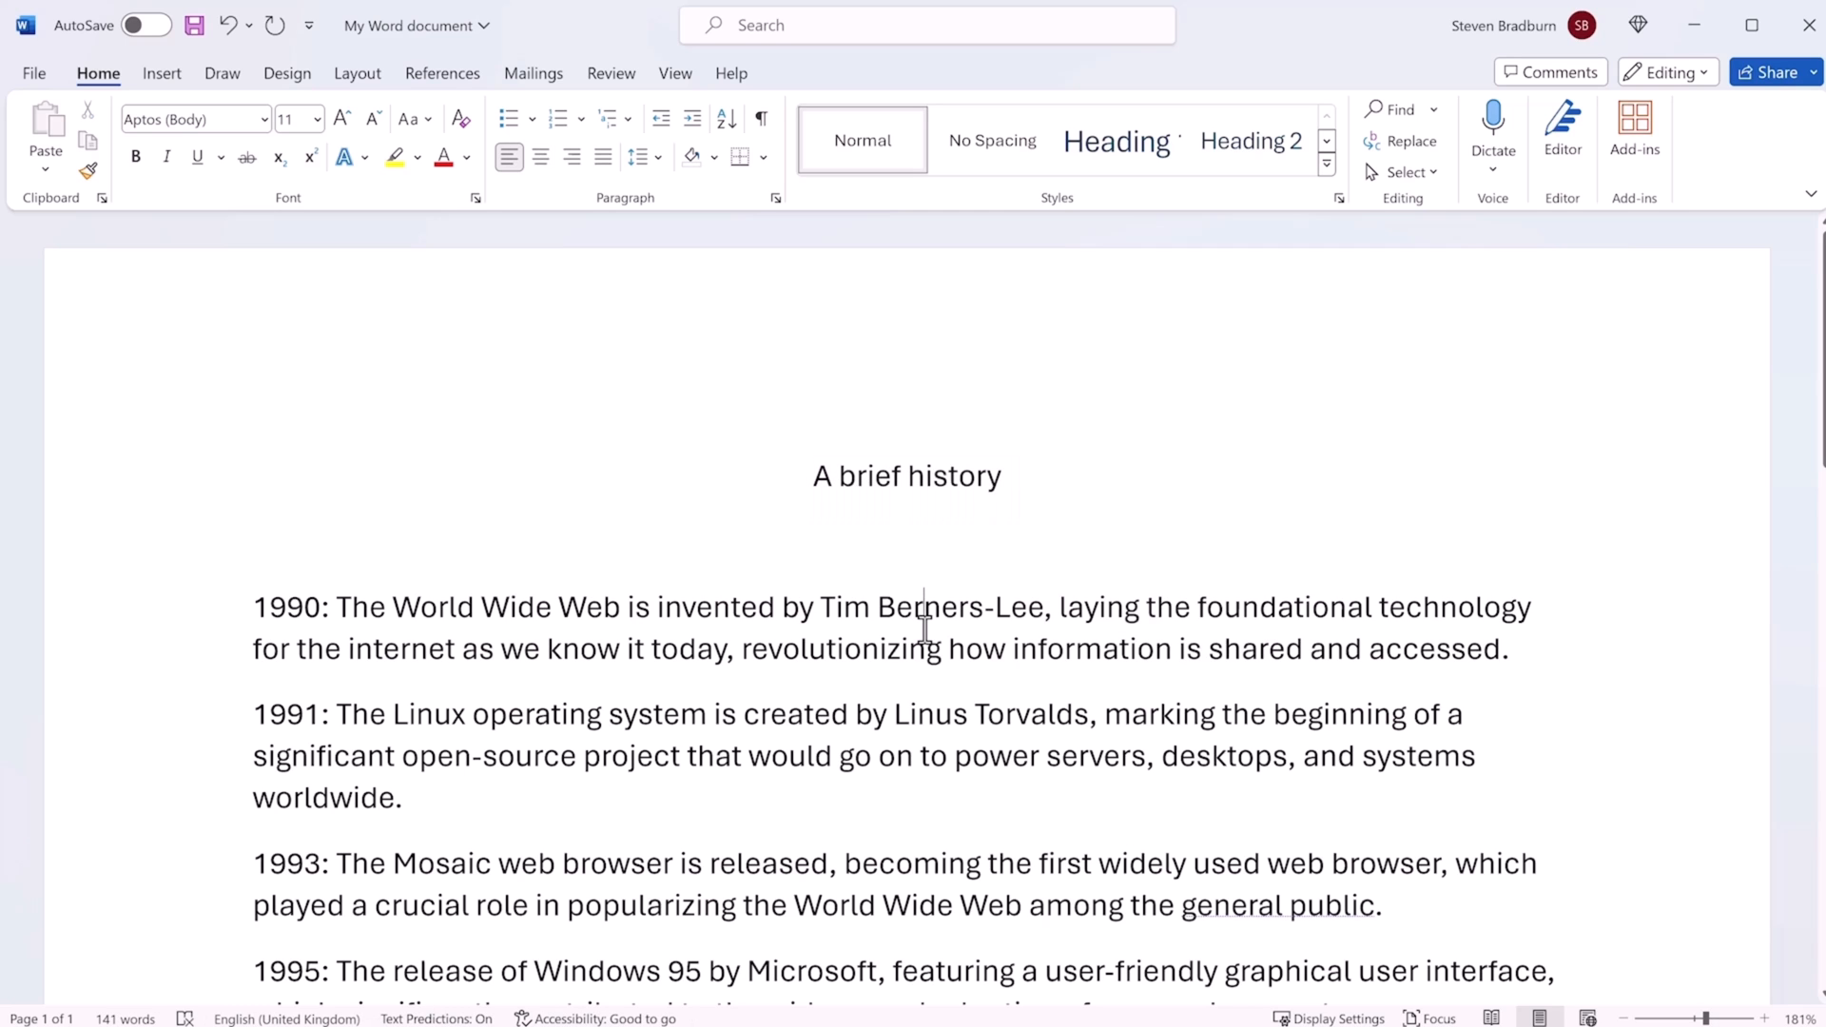
Justify the timeline paragraphs from 1990 to 1998, and undo the alignment change
{"action": "left_click_drag", "start_coordinate": [240, 601], "coordinate": [1381, 664]}
{"action": "key", "text": "ctrl+j"}
{"action": "scroll", "coordinate": [696, 372], "scroll_direction": "up", "scroll_amount": 5}
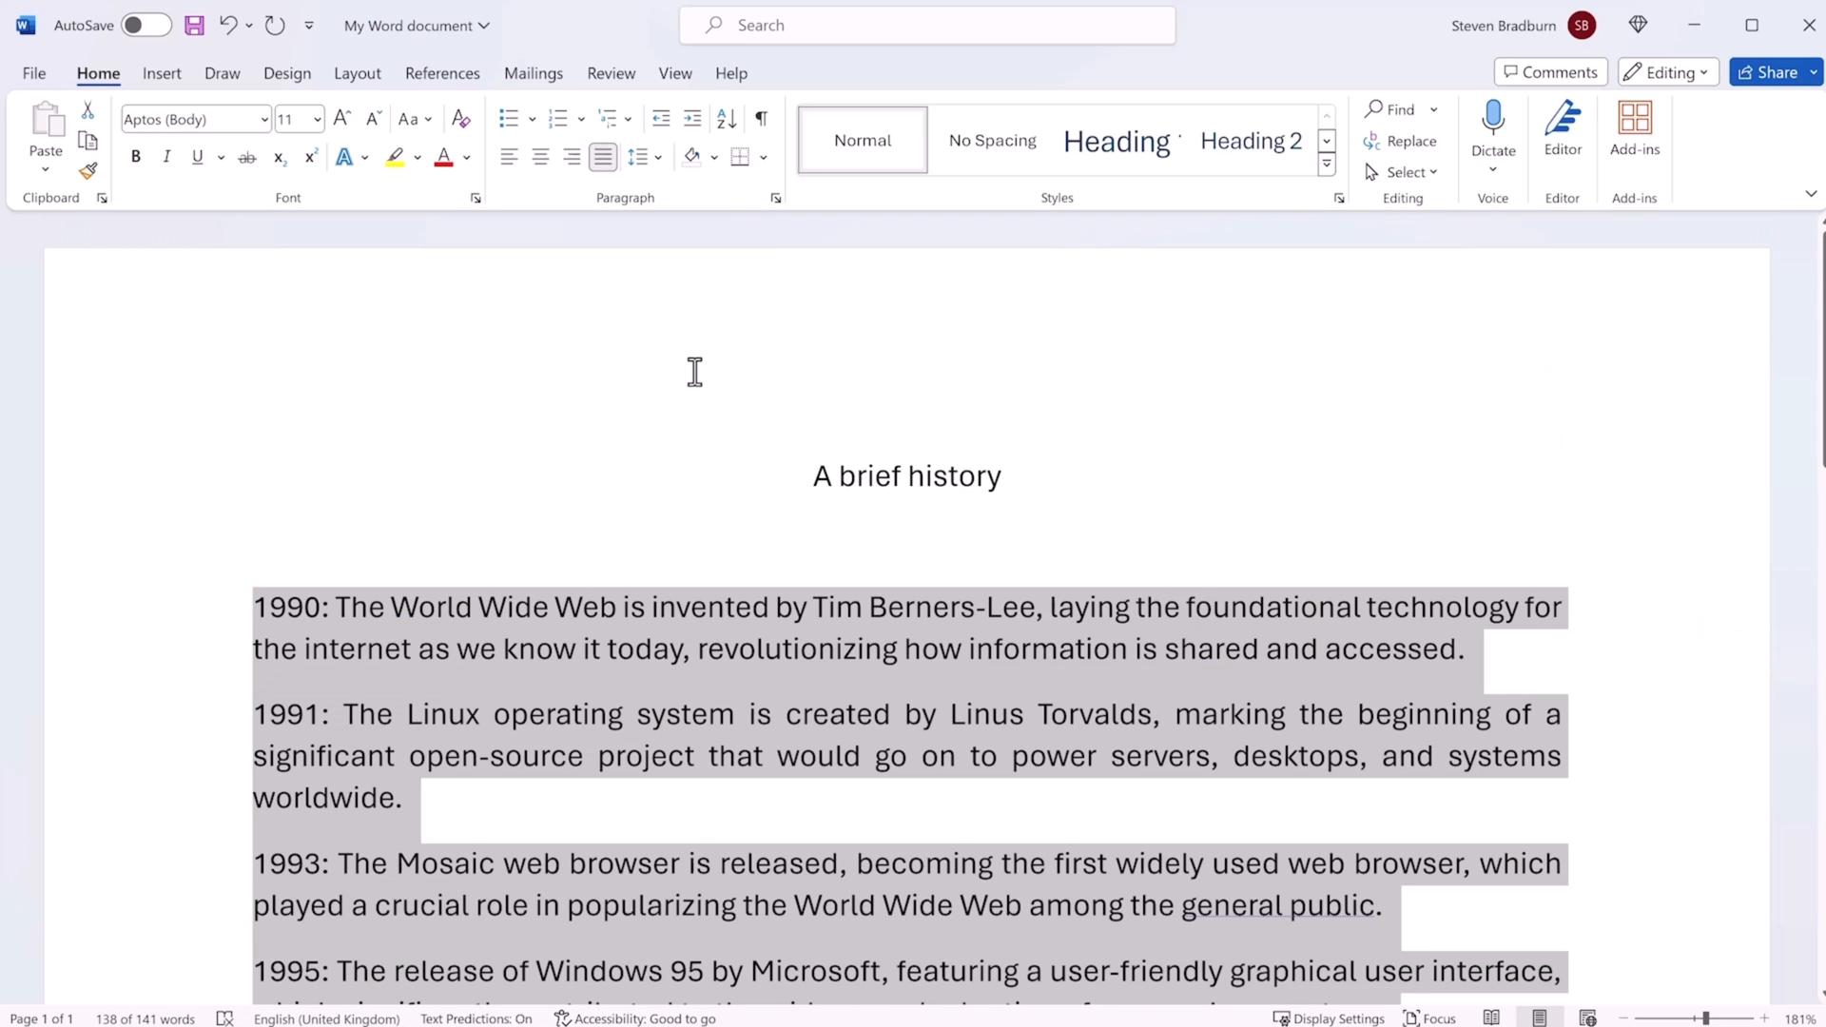
{"action": "key", "text": "ctrl+z"}
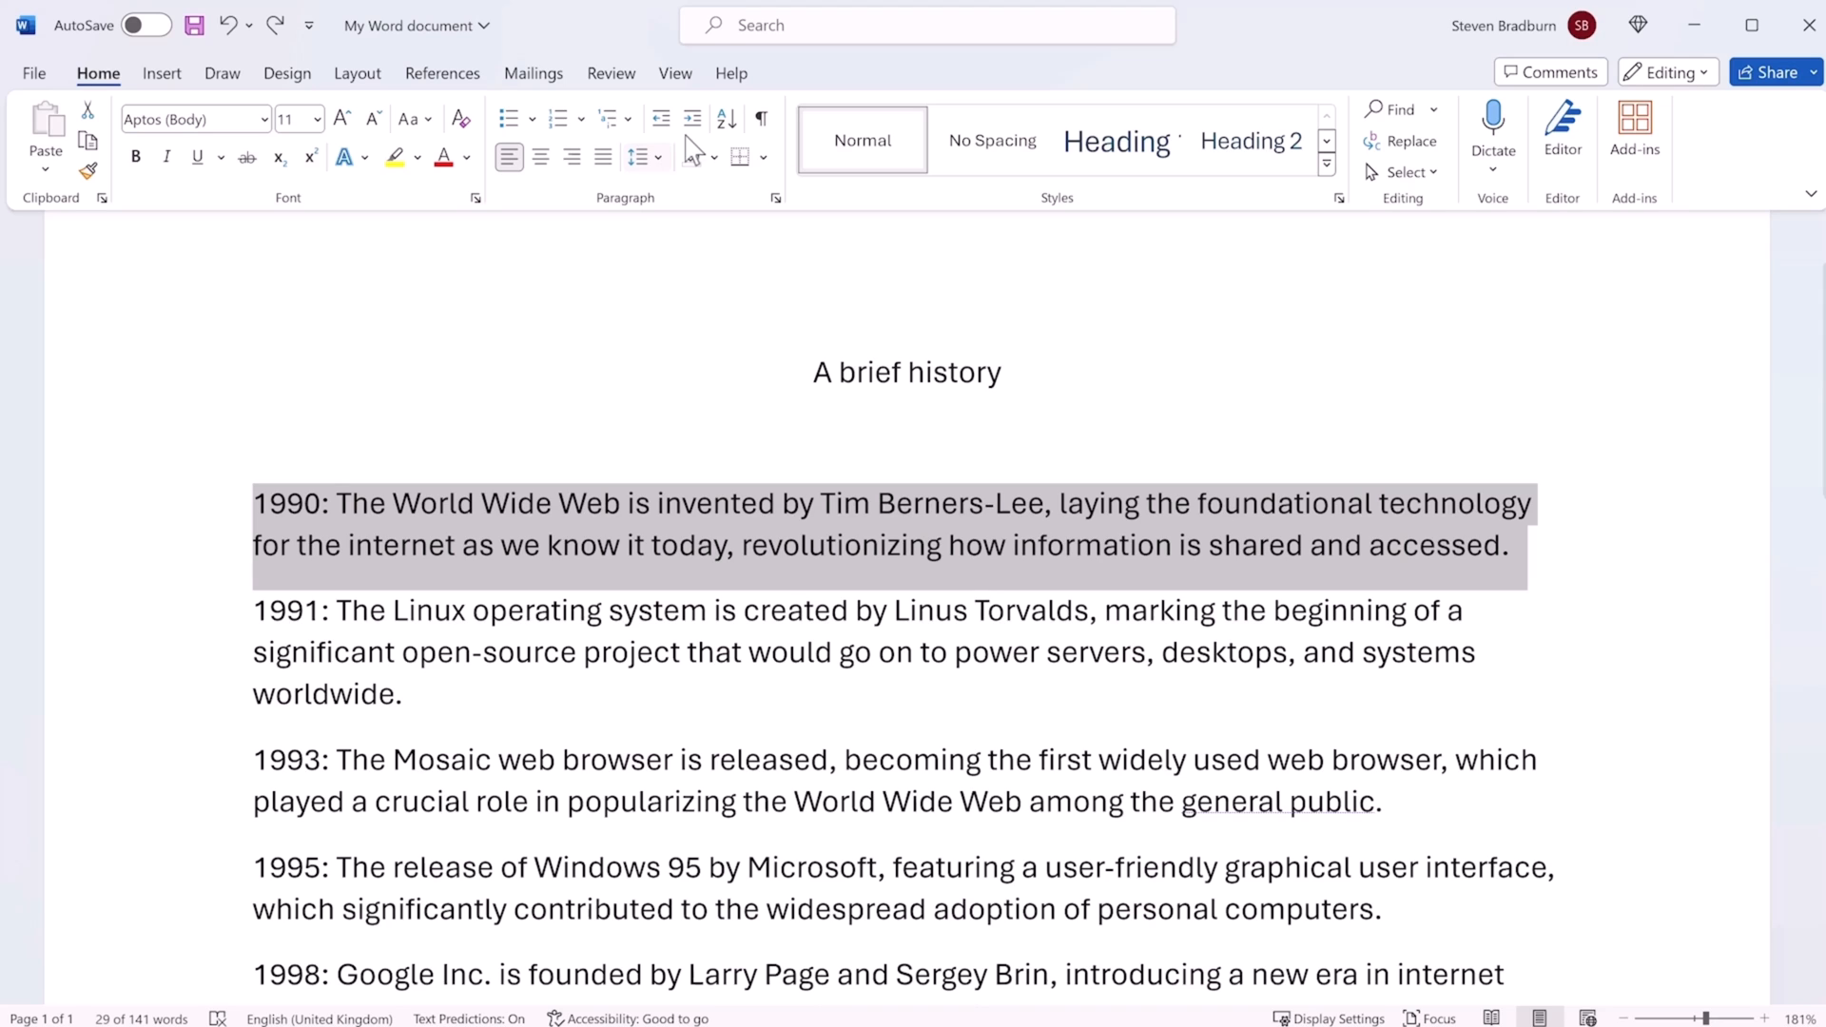
Increase the indent of the 1990 paragraph by one level and decrease it again
{"action": "left_click", "coordinate": [693, 118]}
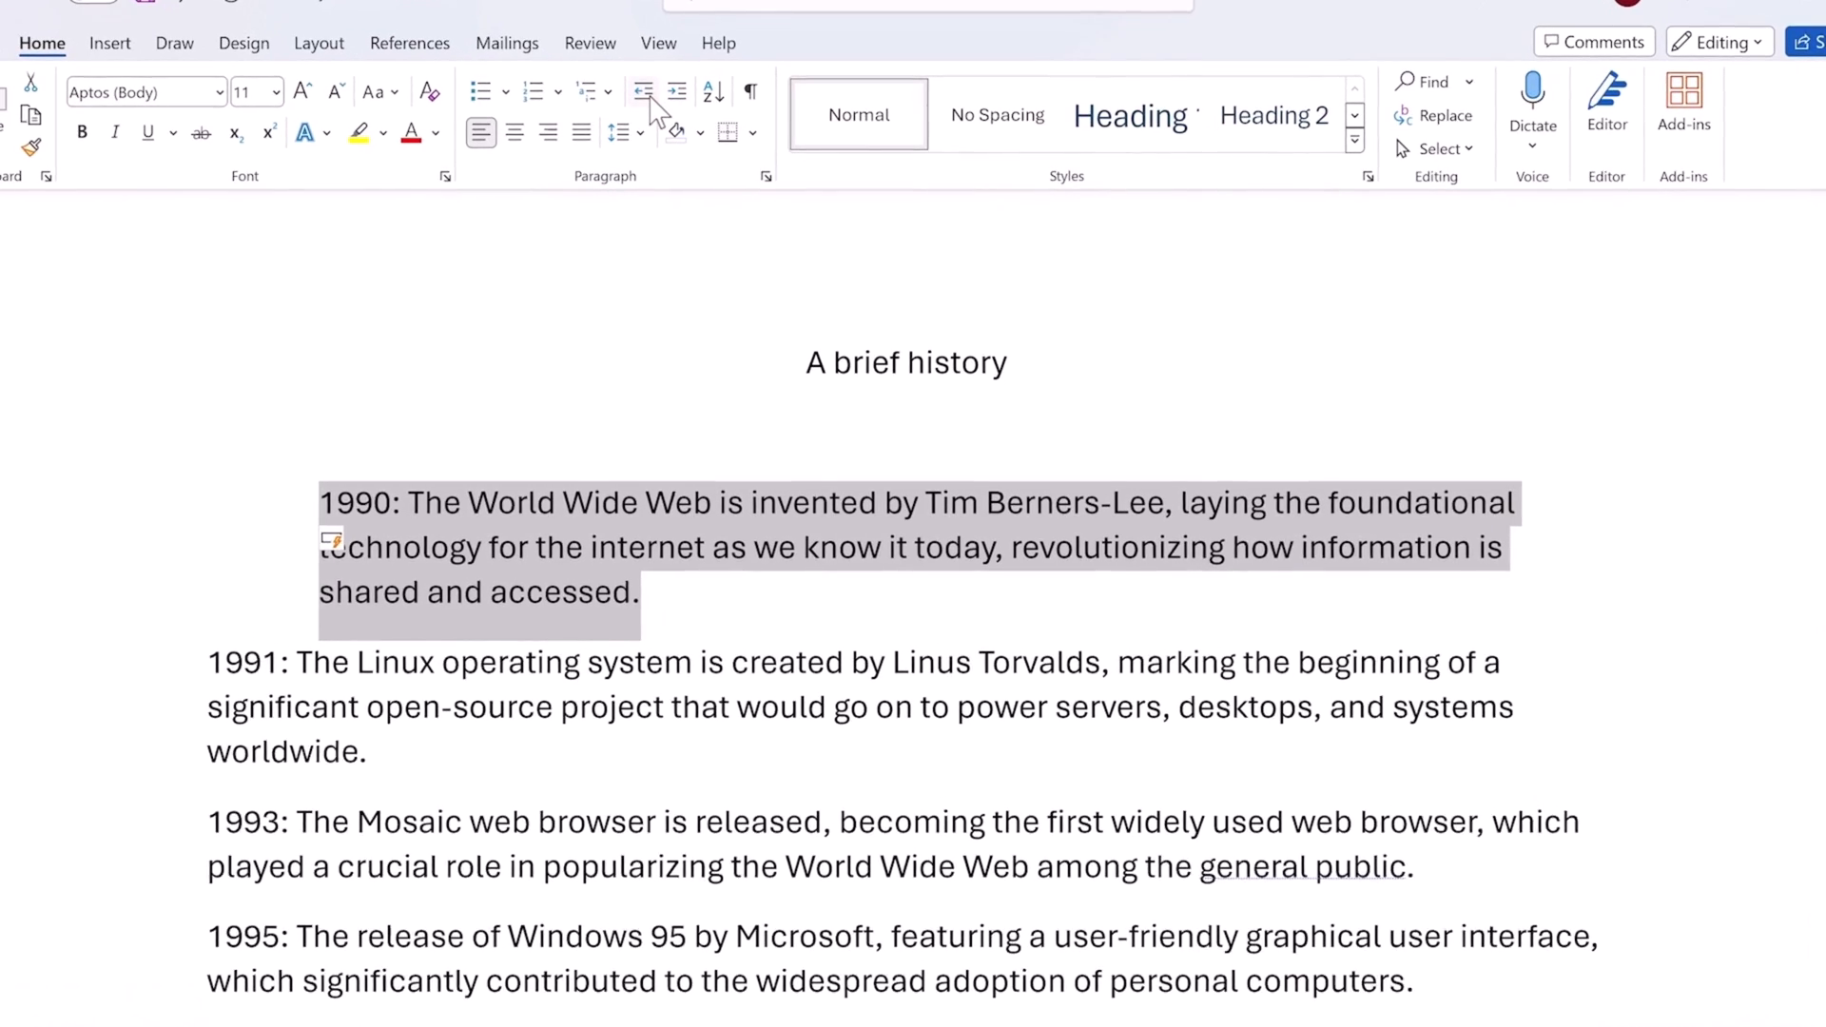
{"action": "left_click", "coordinate": [645, 93]}
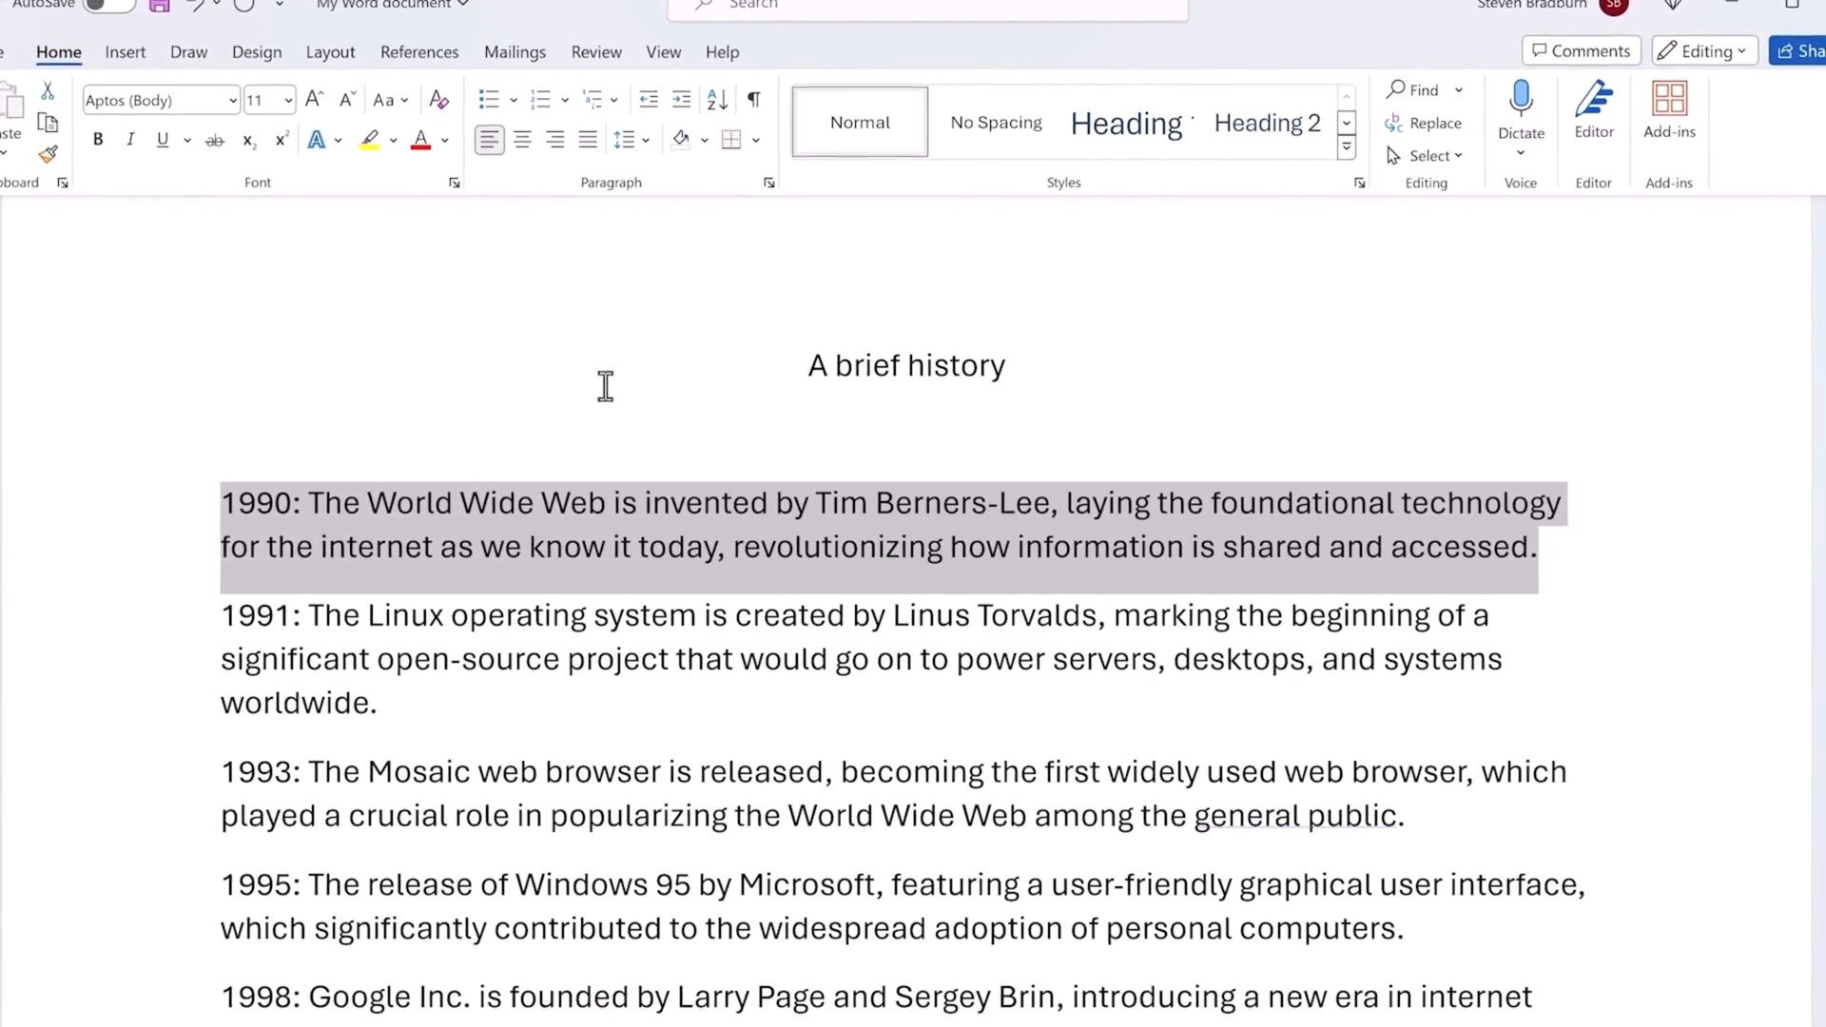
{"action": "left_click", "coordinate": [271, 509]}
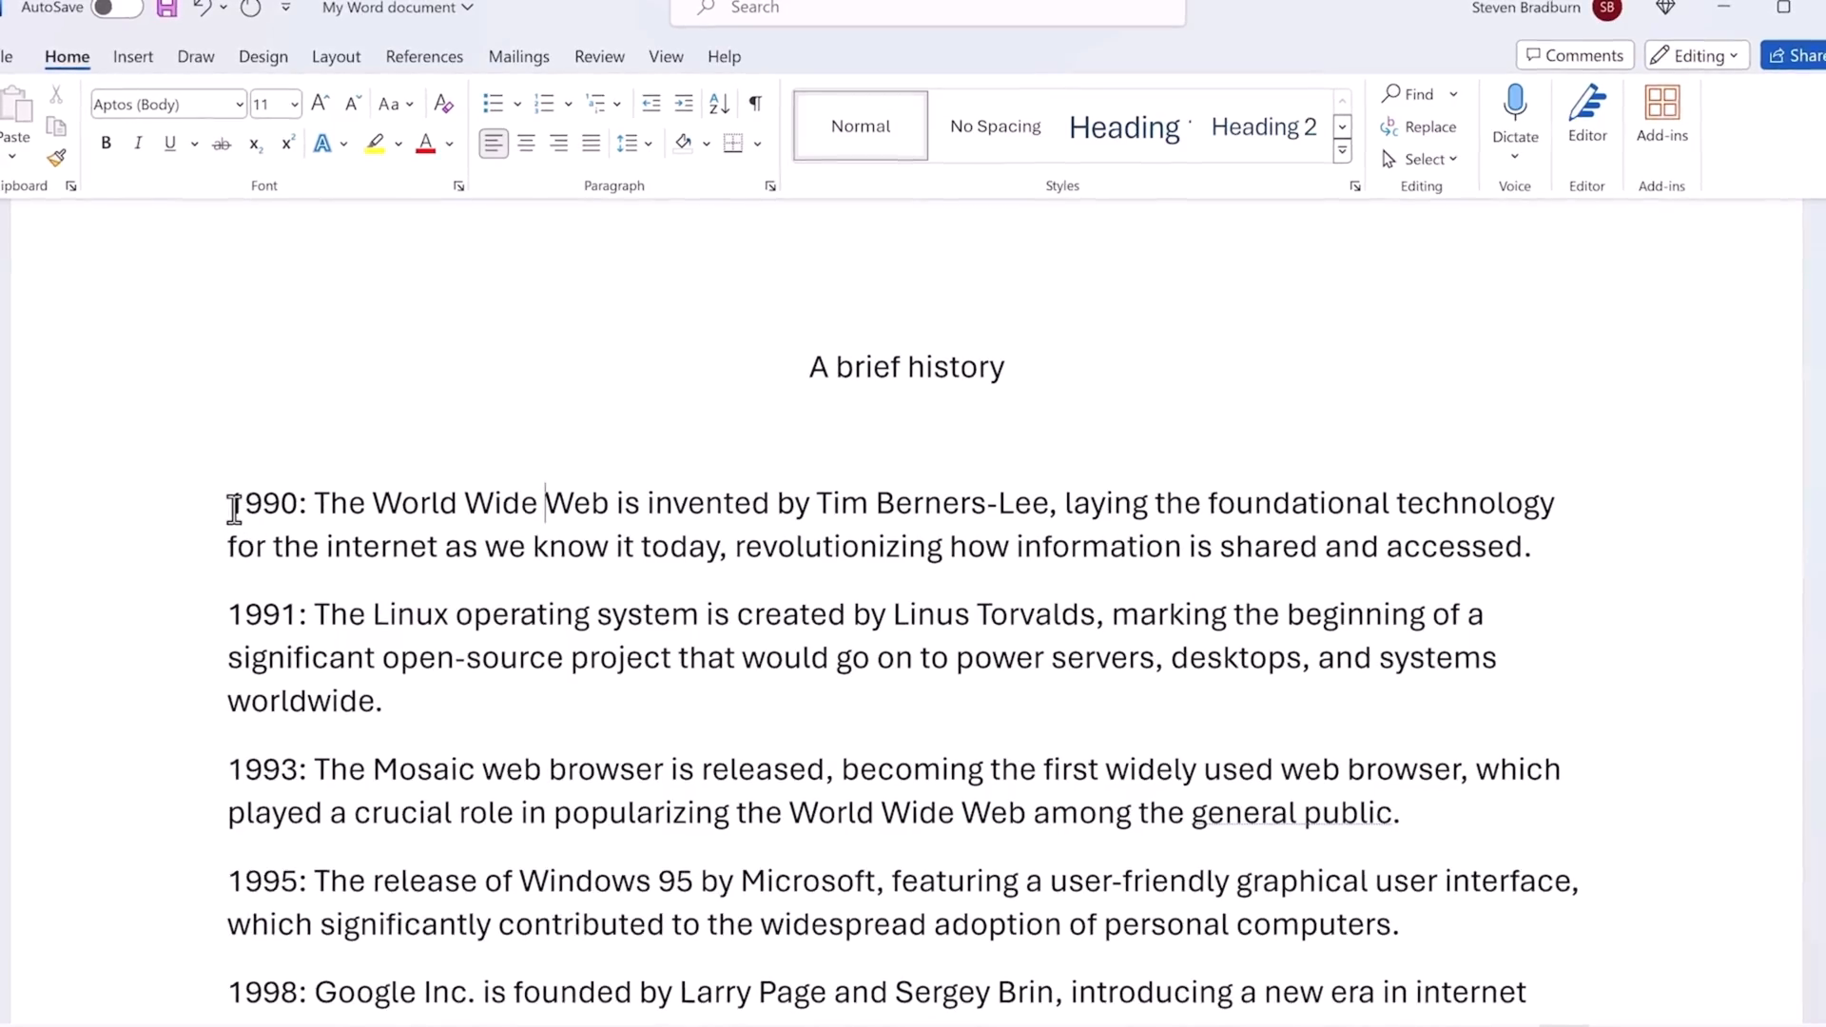
Examine the line spacing choices and the detailed paragraph spacing settings for the whole document, and close them without changes
{"action": "key", "text": "ctrl+a"}
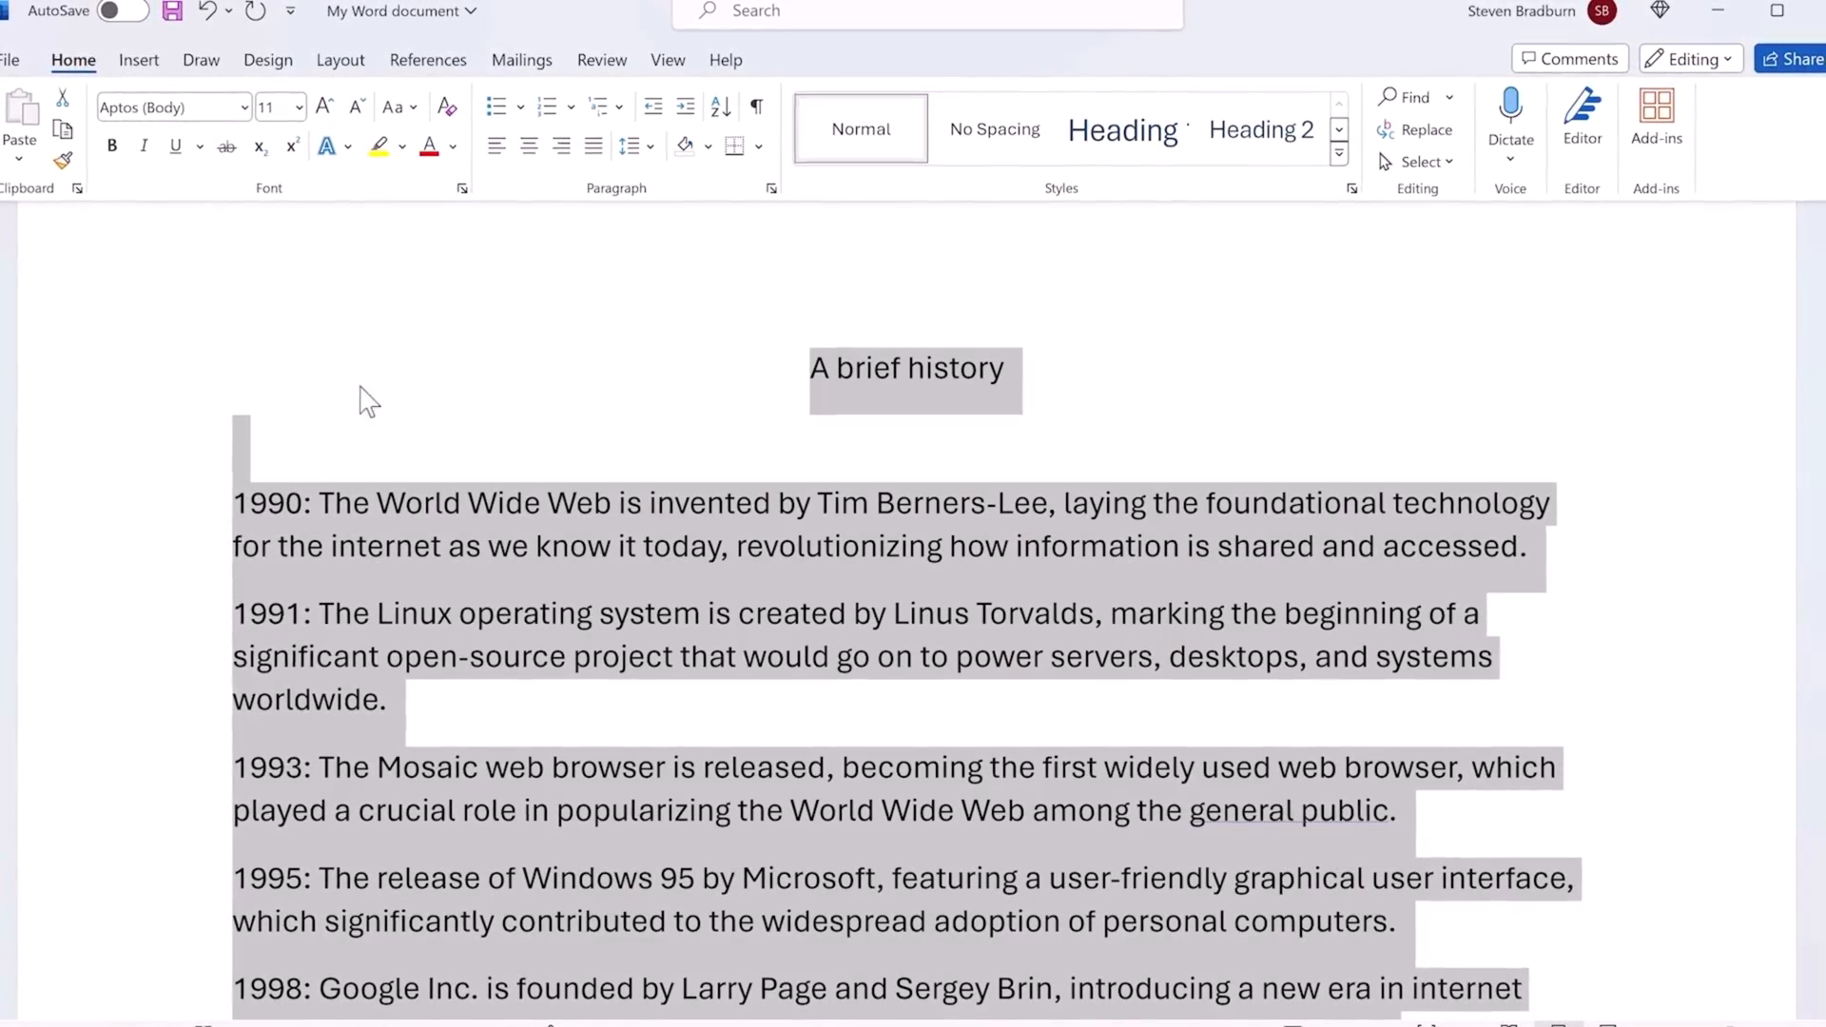
{"action": "left_click", "coordinate": [635, 145]}
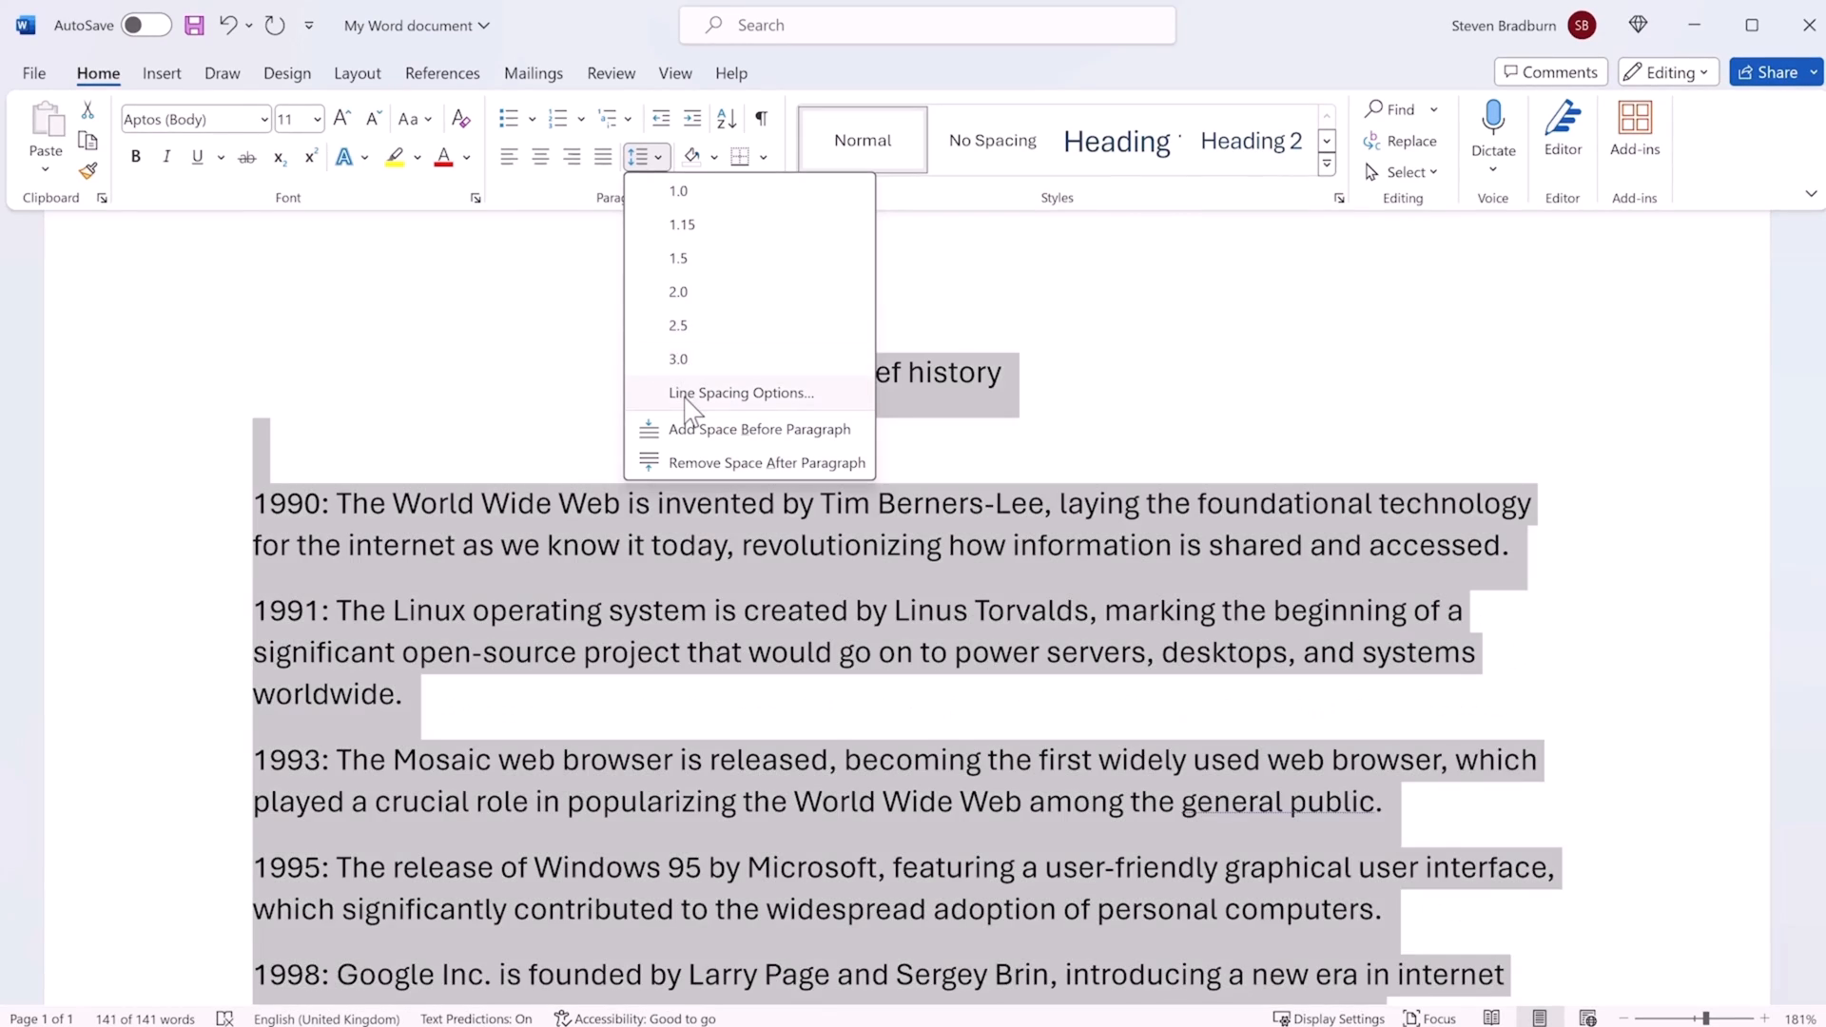
{"action": "left_click", "coordinate": [741, 392]}
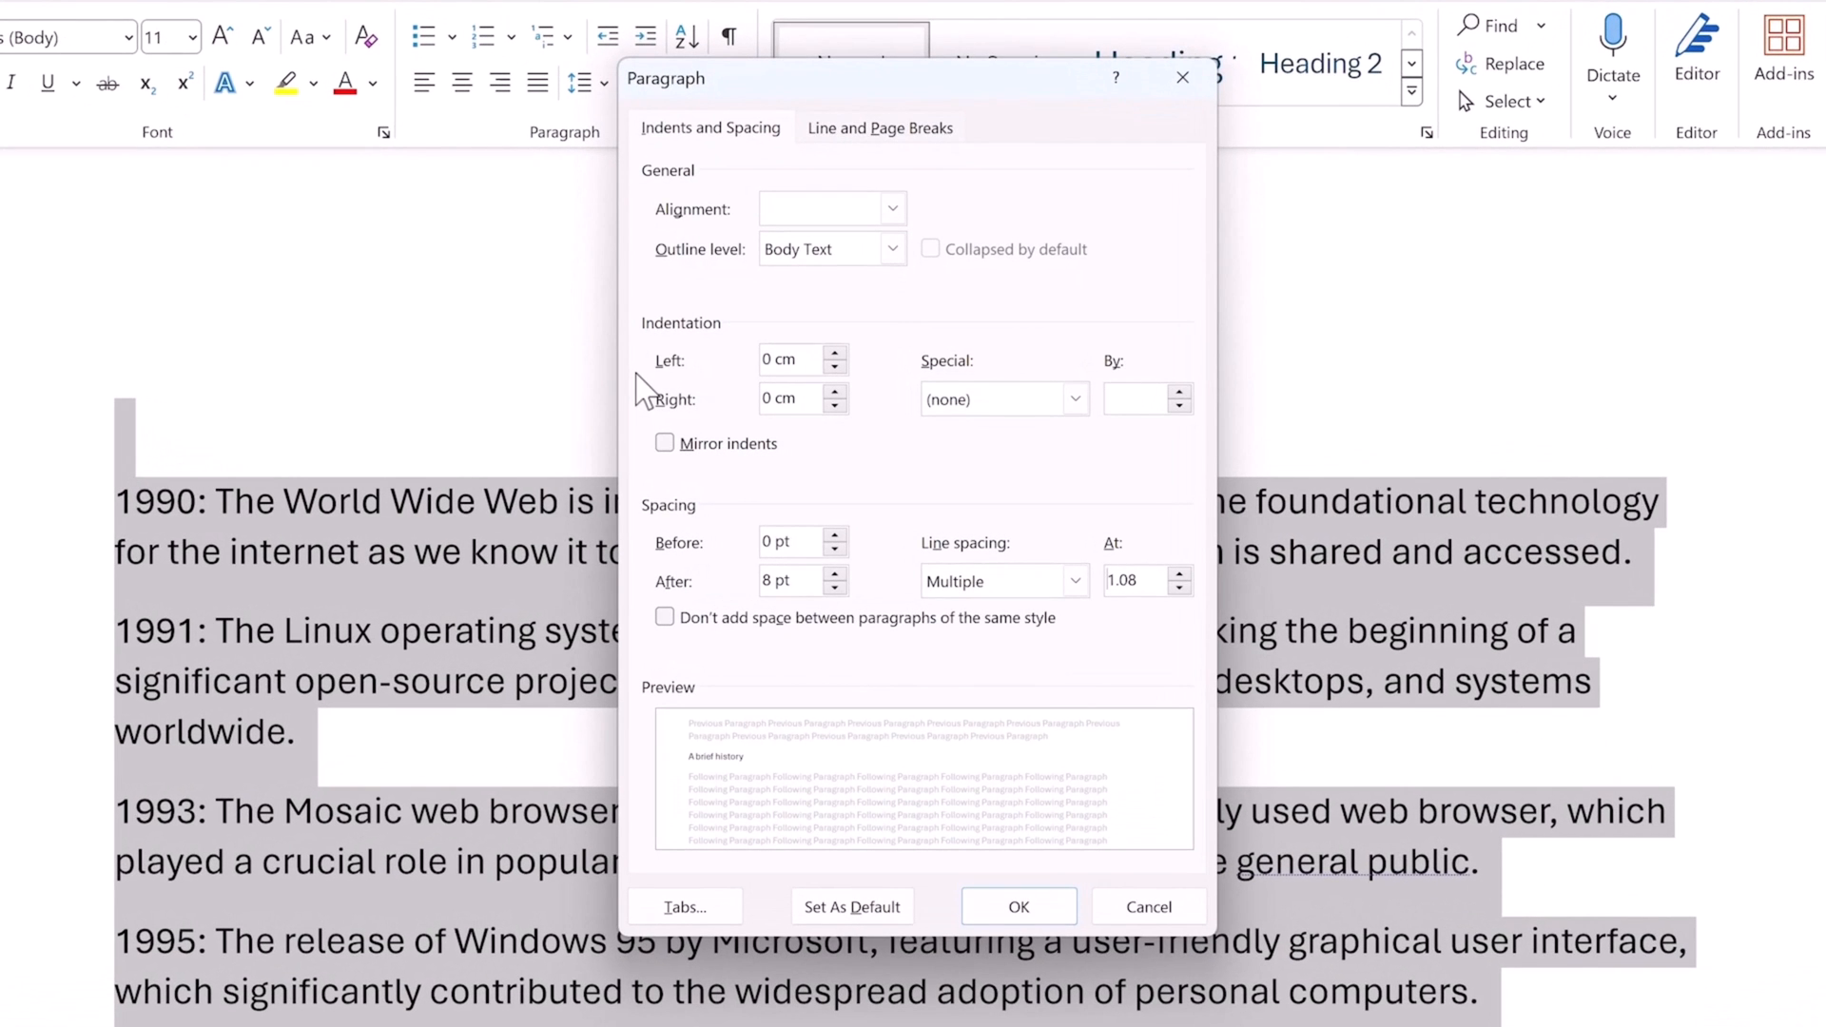
{"action": "left_click", "coordinate": [1176, 87]}
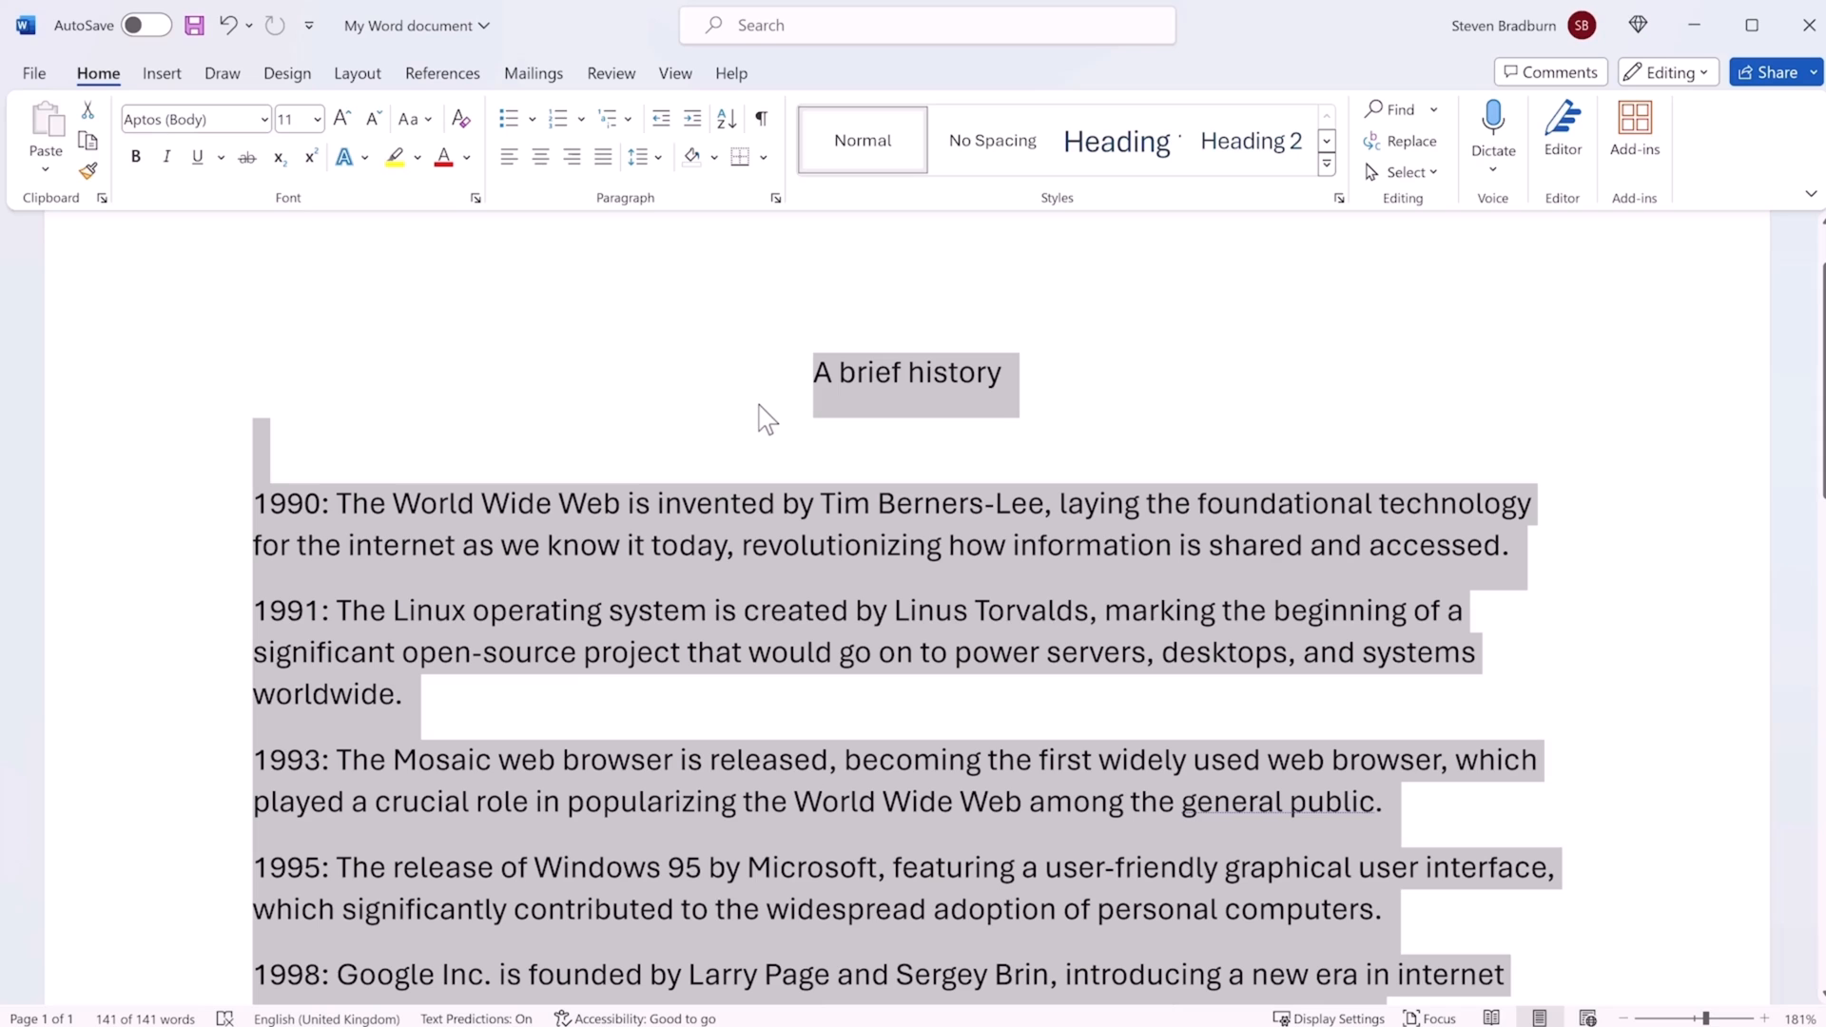
{"action": "left_click", "coordinate": [759, 406]}
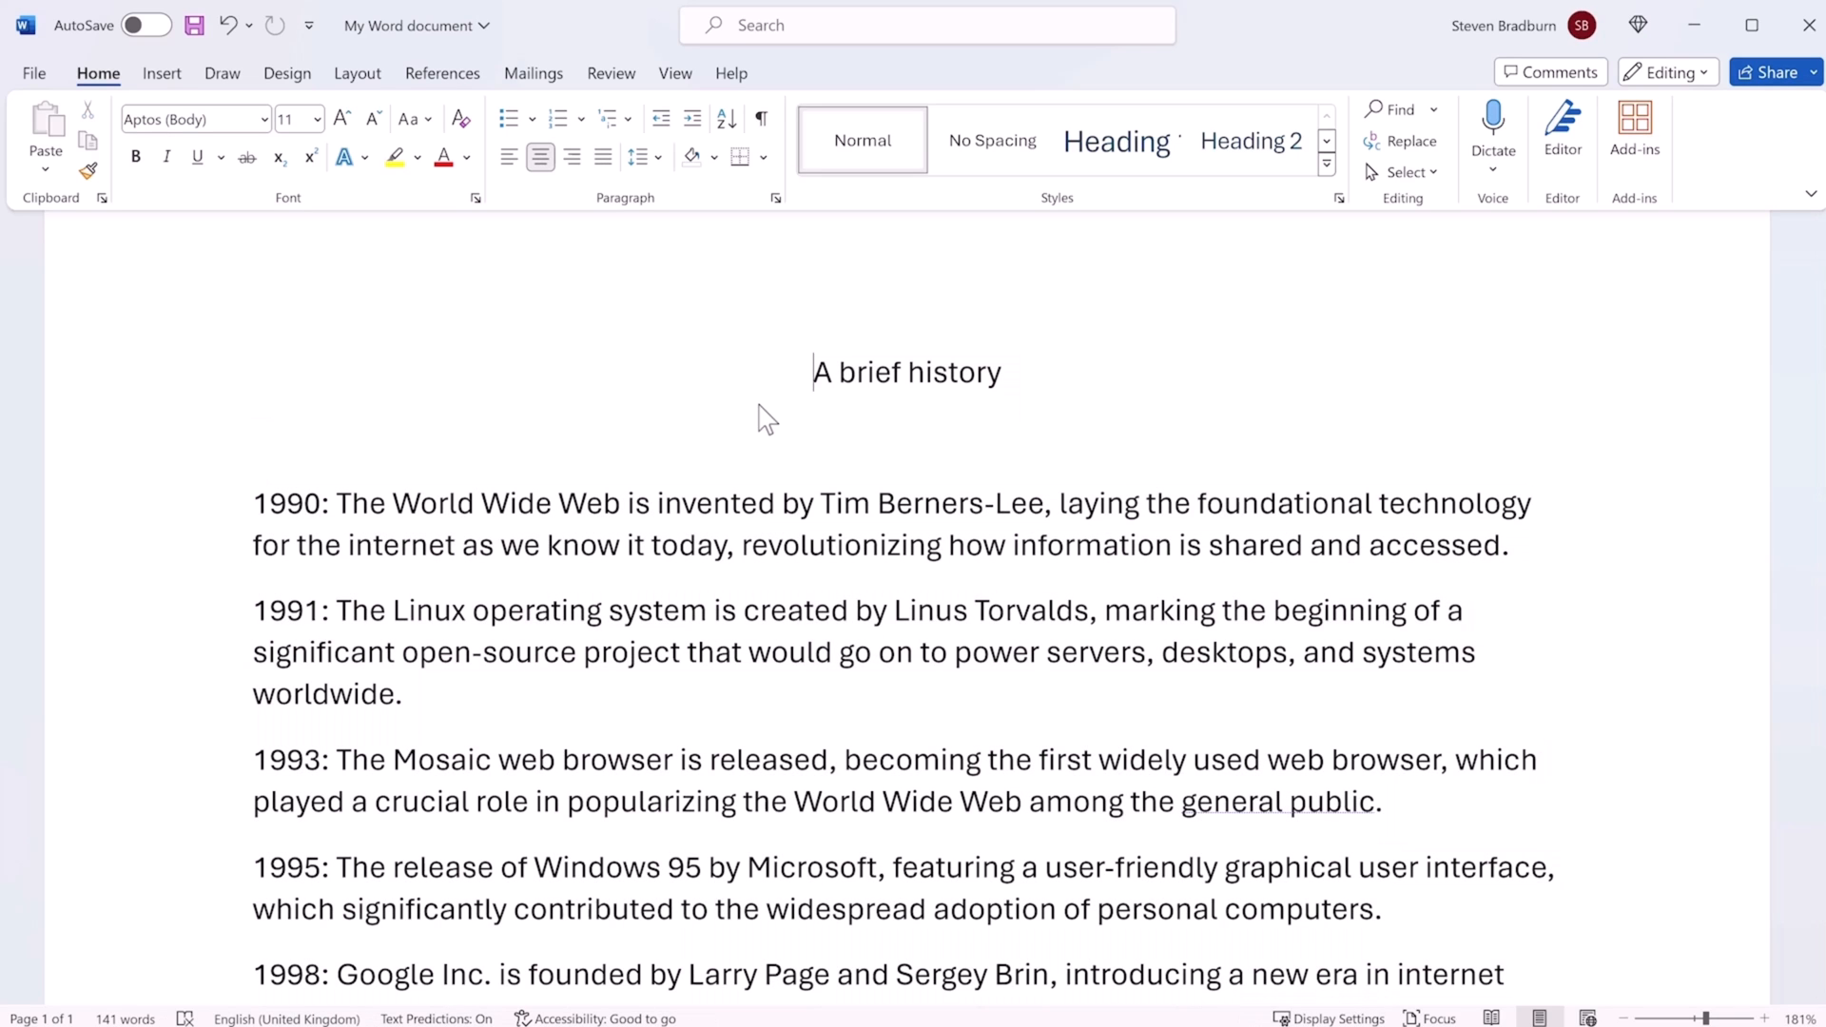
Turn the timeline paragraphs from 1990 to 1998 into a bulleted list with hollow circle bullets
{"action": "scroll", "coordinate": [934, 497], "scroll_direction": "up", "scroll_amount": 2}
{"action": "key", "text": "Down"}
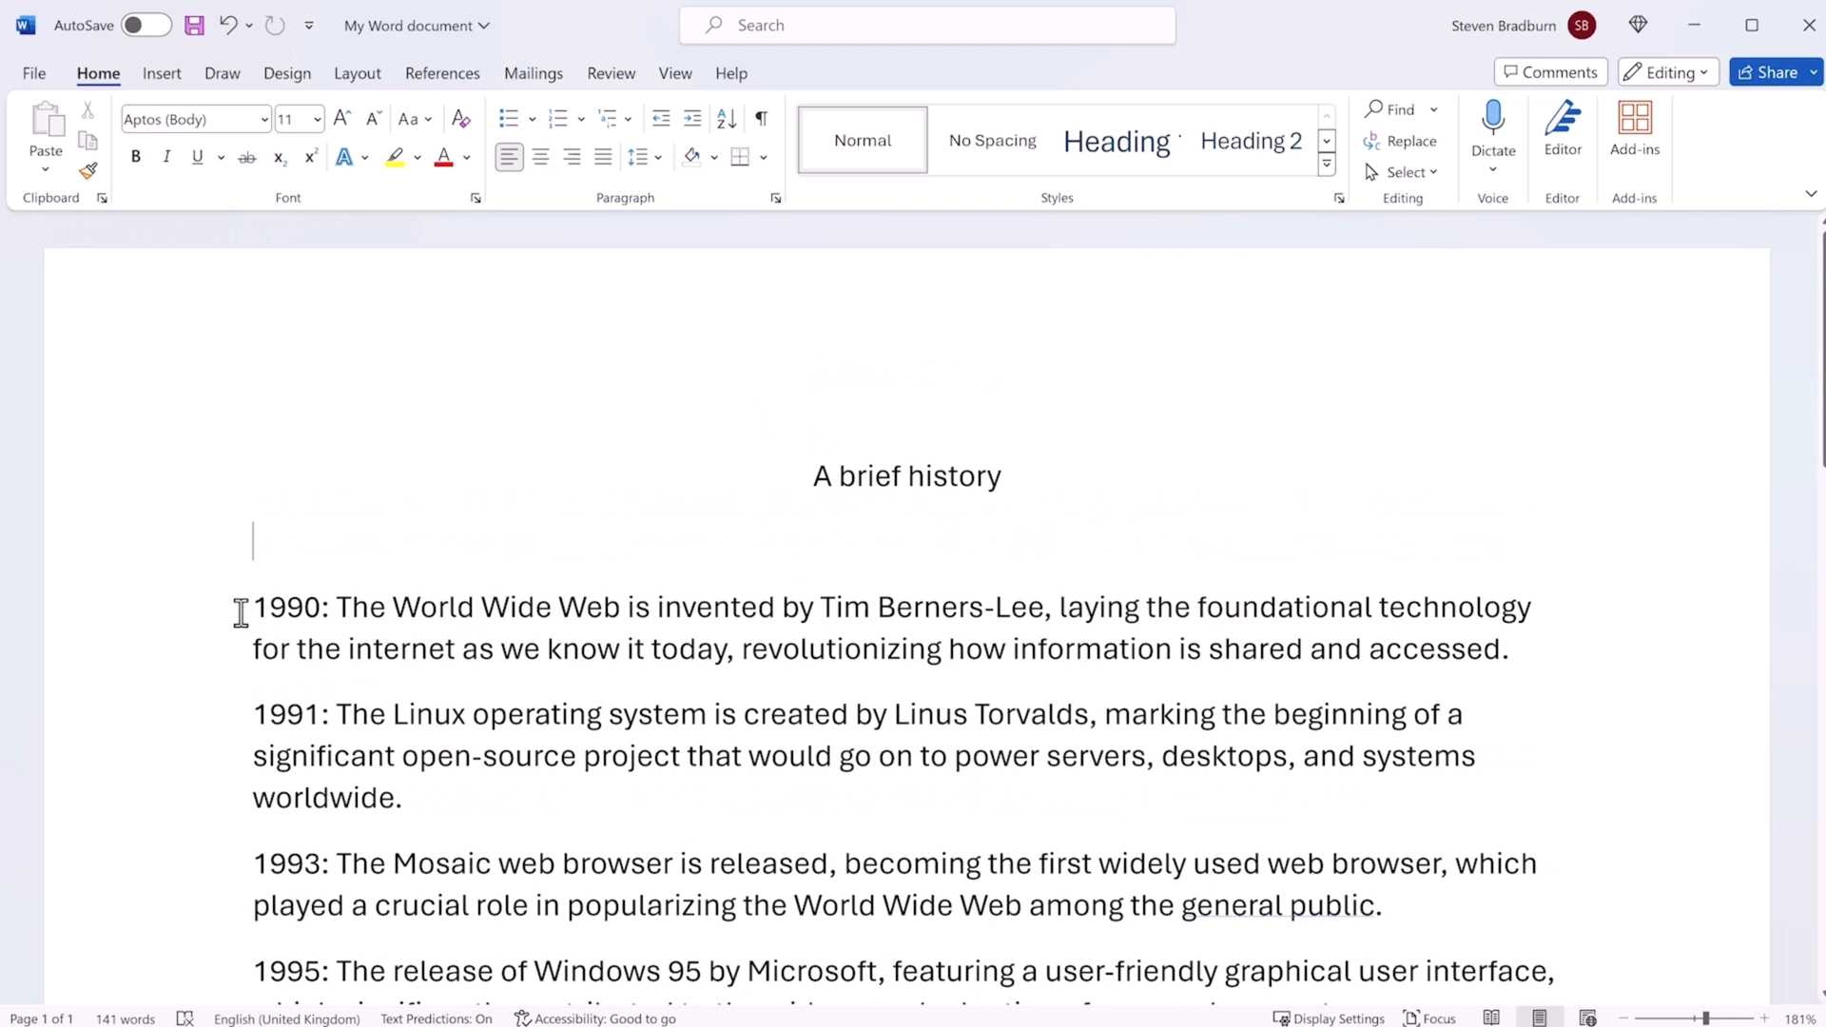
{"action": "left_click_drag", "start_coordinate": [249, 610], "coordinate": [1382, 803]}
{"action": "scroll", "coordinate": [701, 766], "scroll_direction": "down", "scroll_amount": 3}
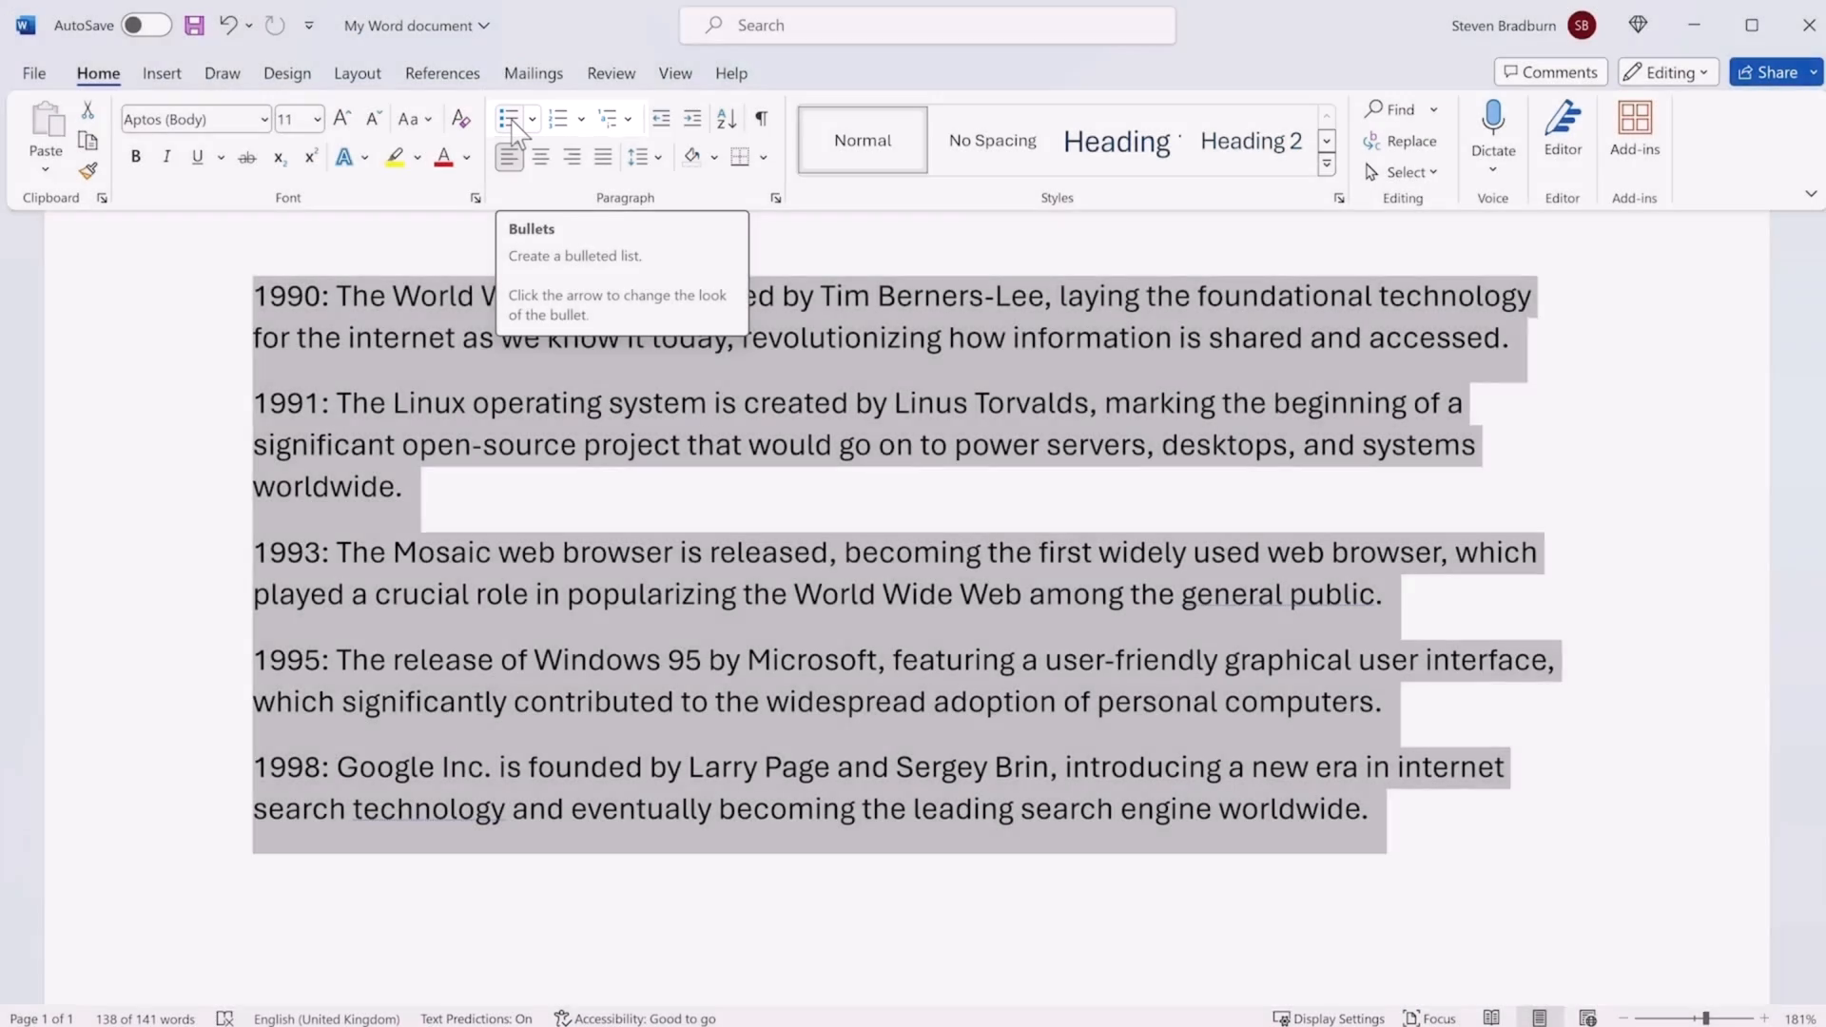
{"action": "left_click", "coordinate": [517, 128]}
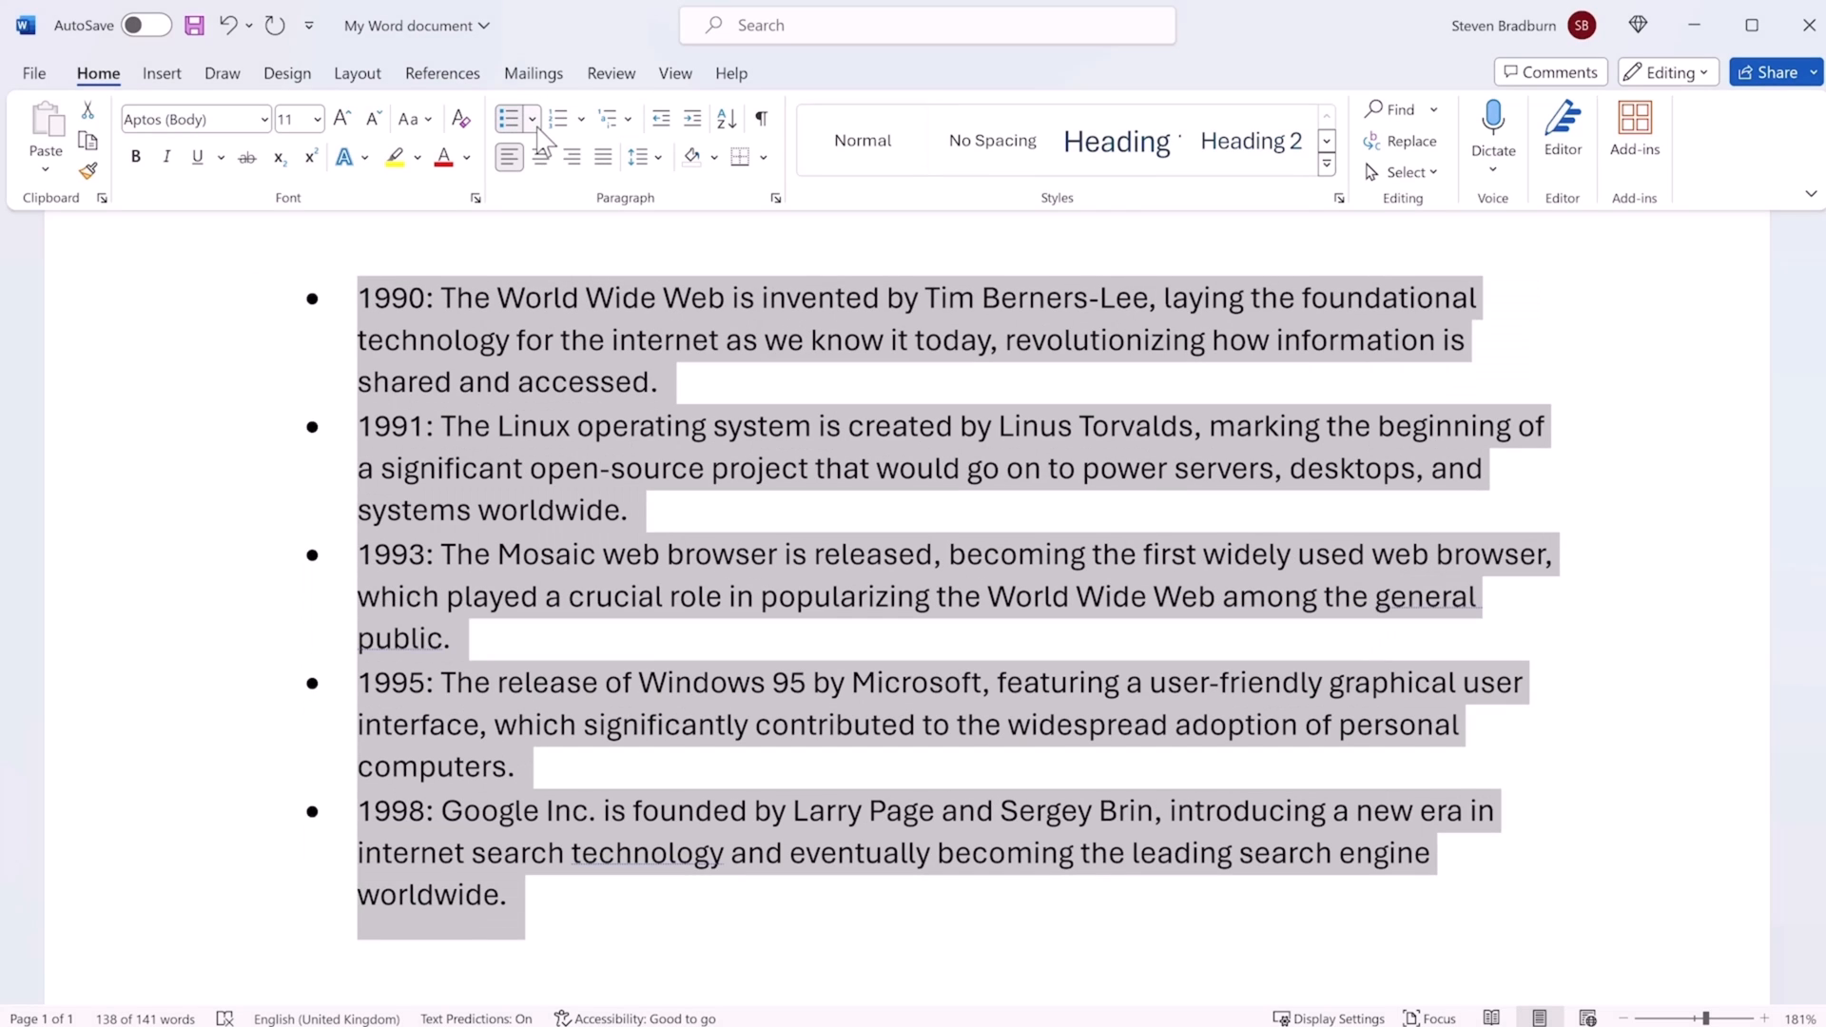
{"action": "left_click", "coordinate": [534, 122]}
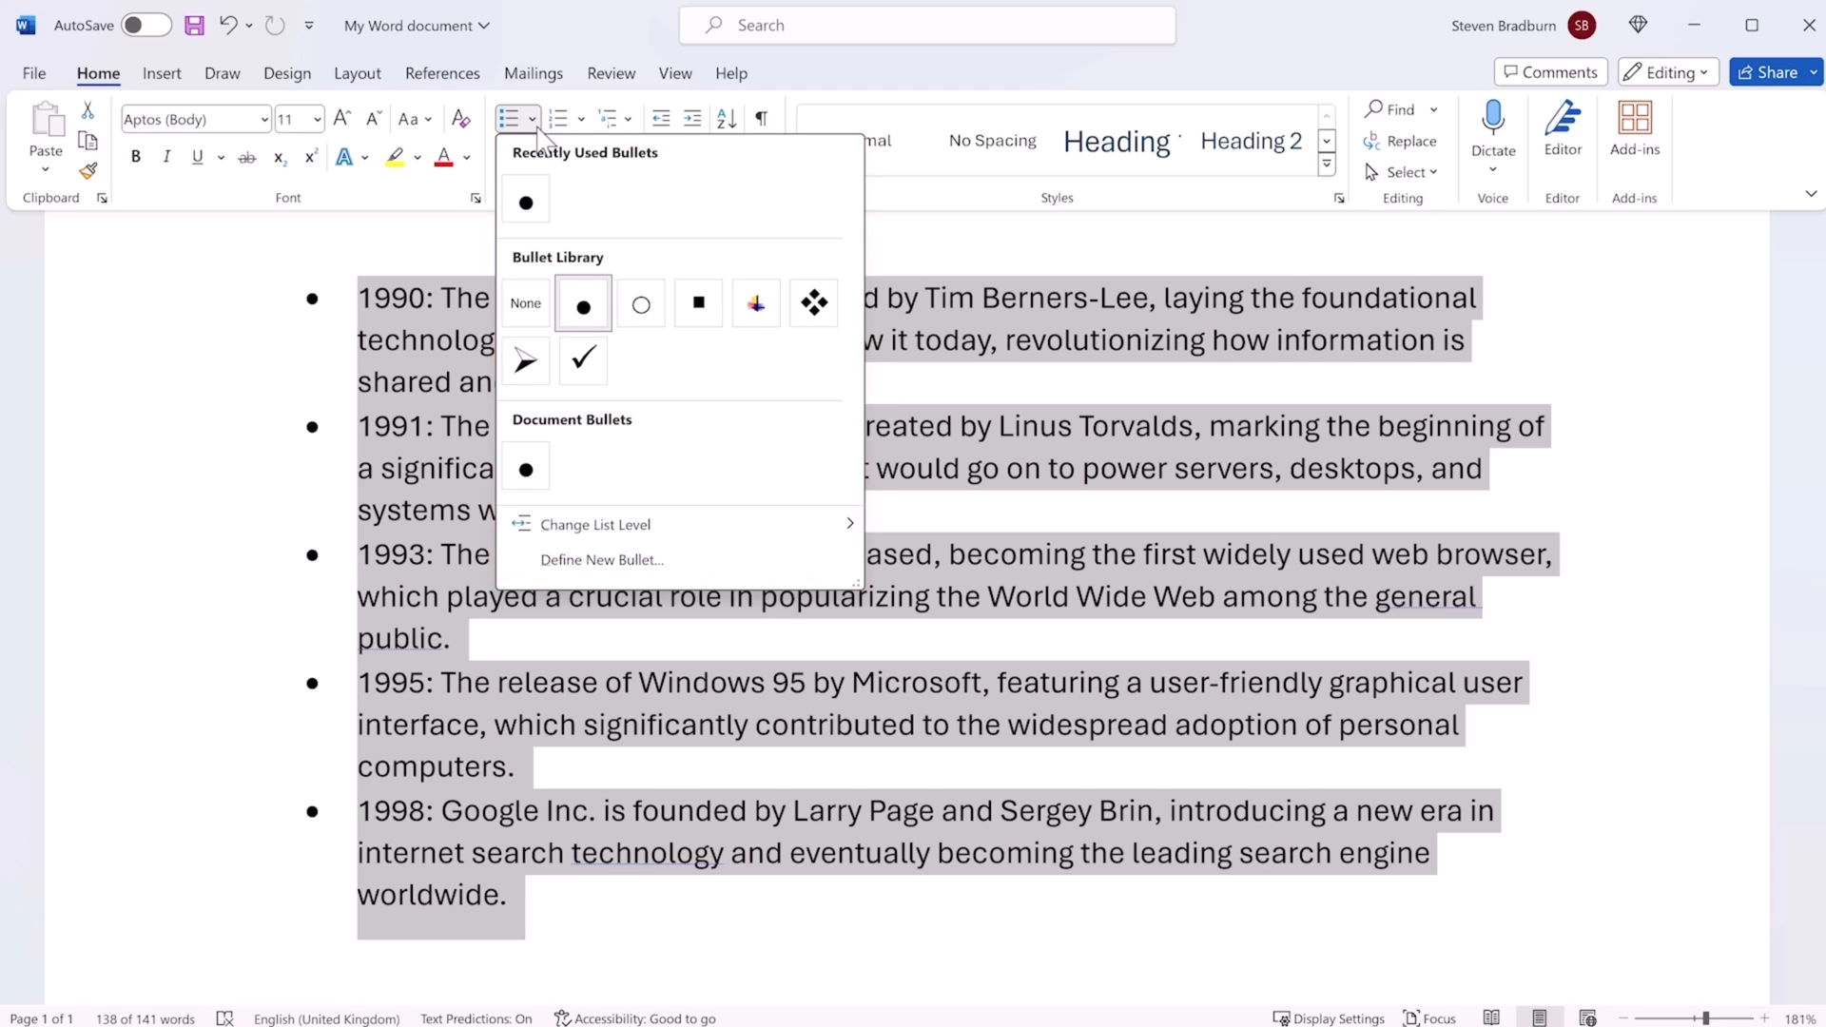
{"action": "left_click", "coordinate": [640, 304]}
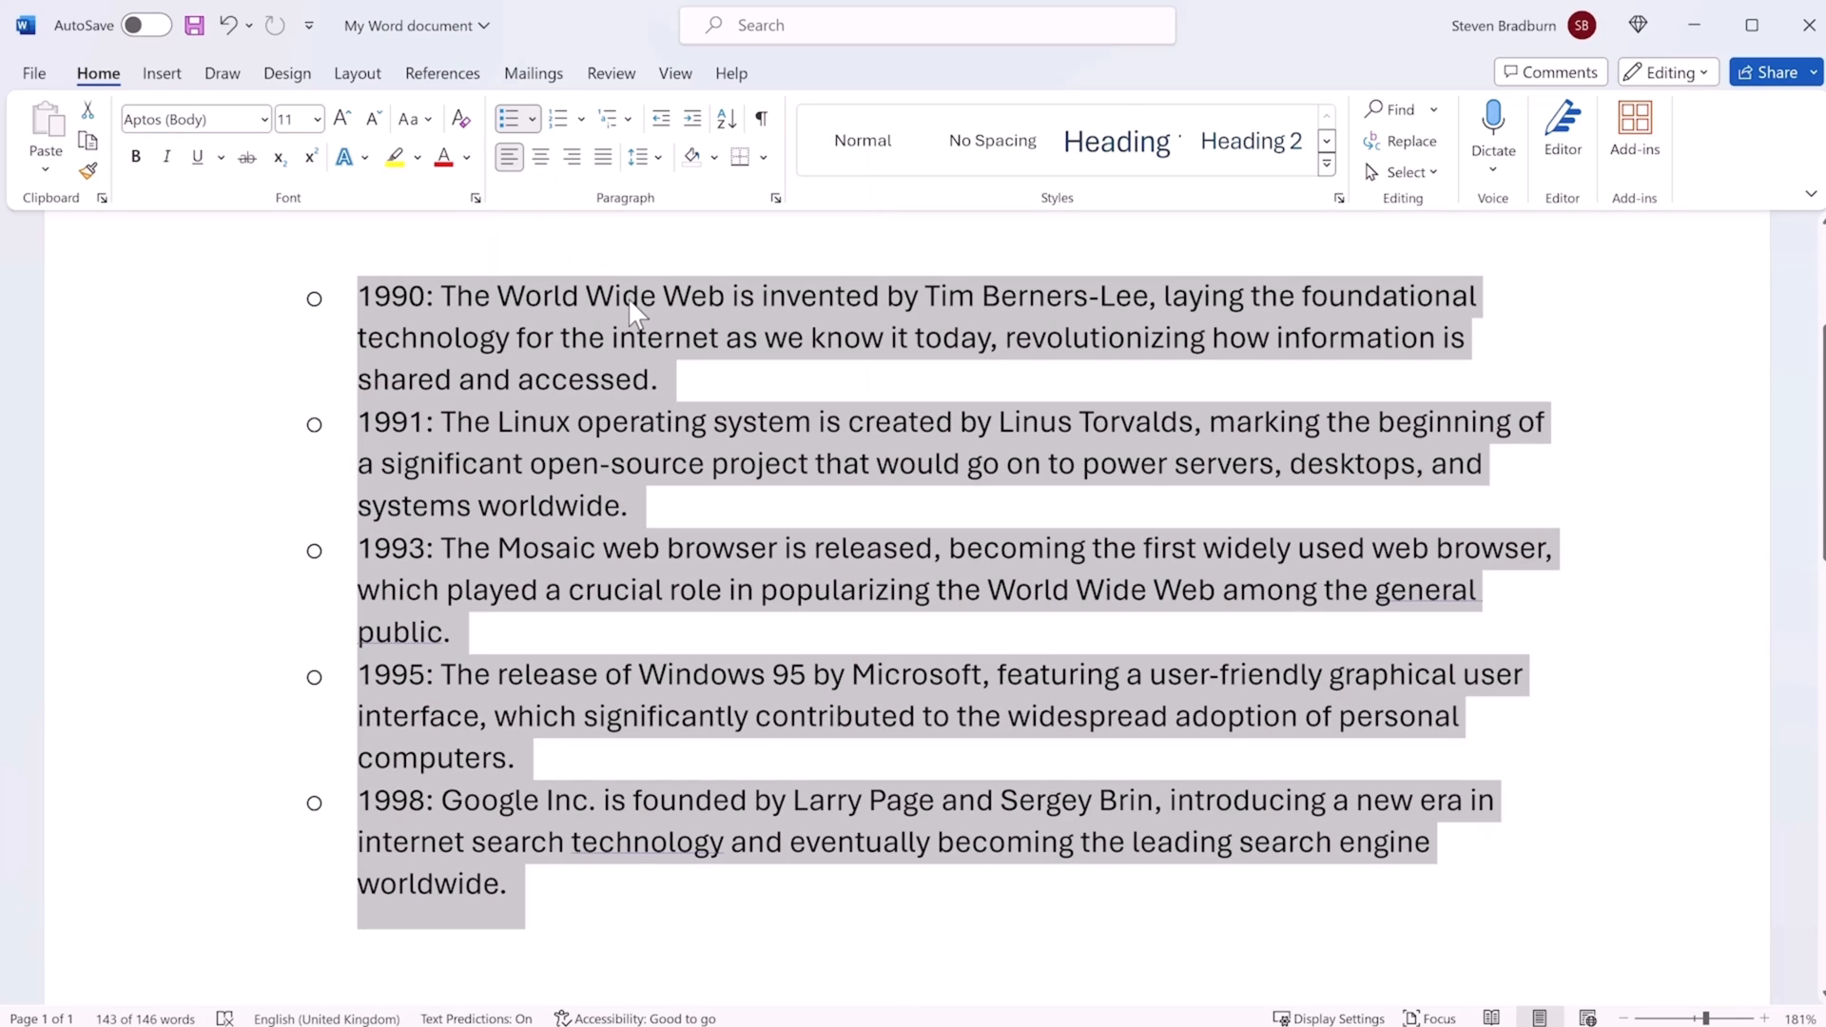
Review the available multi-level list formats for the timeline list without applying one
{"action": "left_click", "coordinate": [627, 120]}
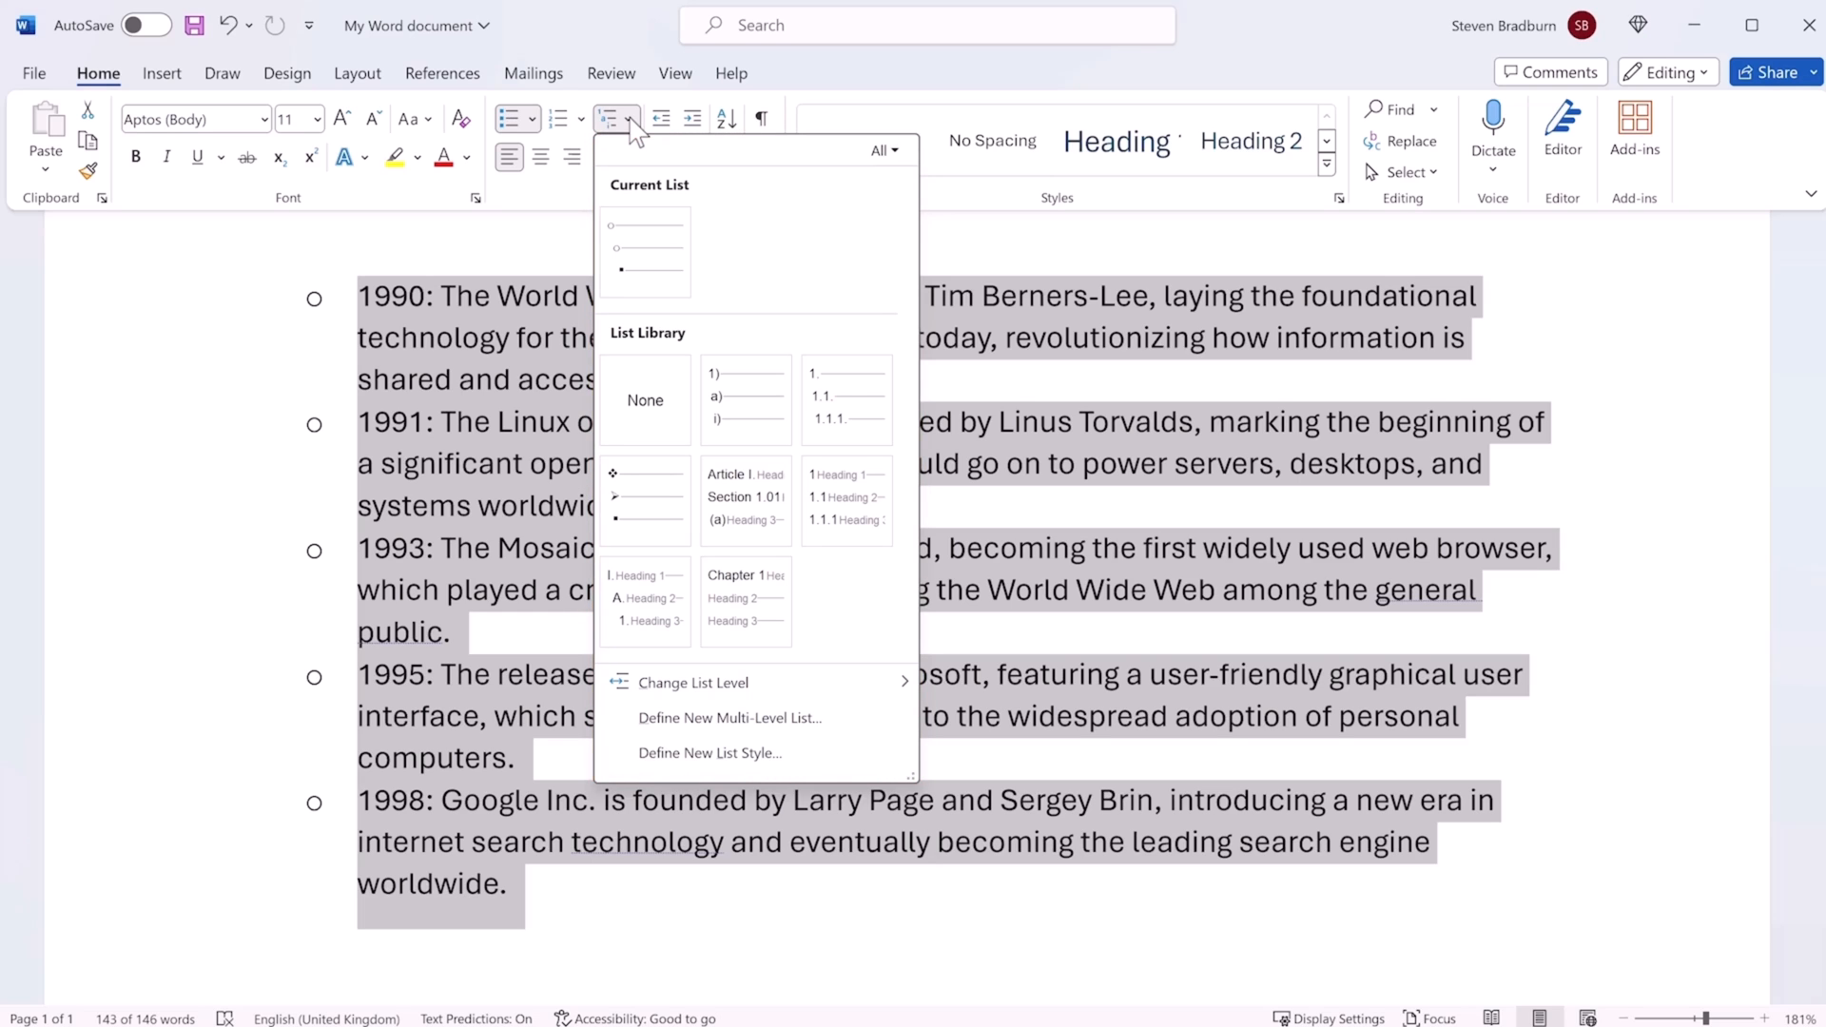
{"action": "left_click", "coordinate": [1033, 692]}
Add the bullet item "1999" at the end of the list, and enter "This is a standard paragraph." below it outside the list
{"action": "left_click", "coordinate": [787, 868]}
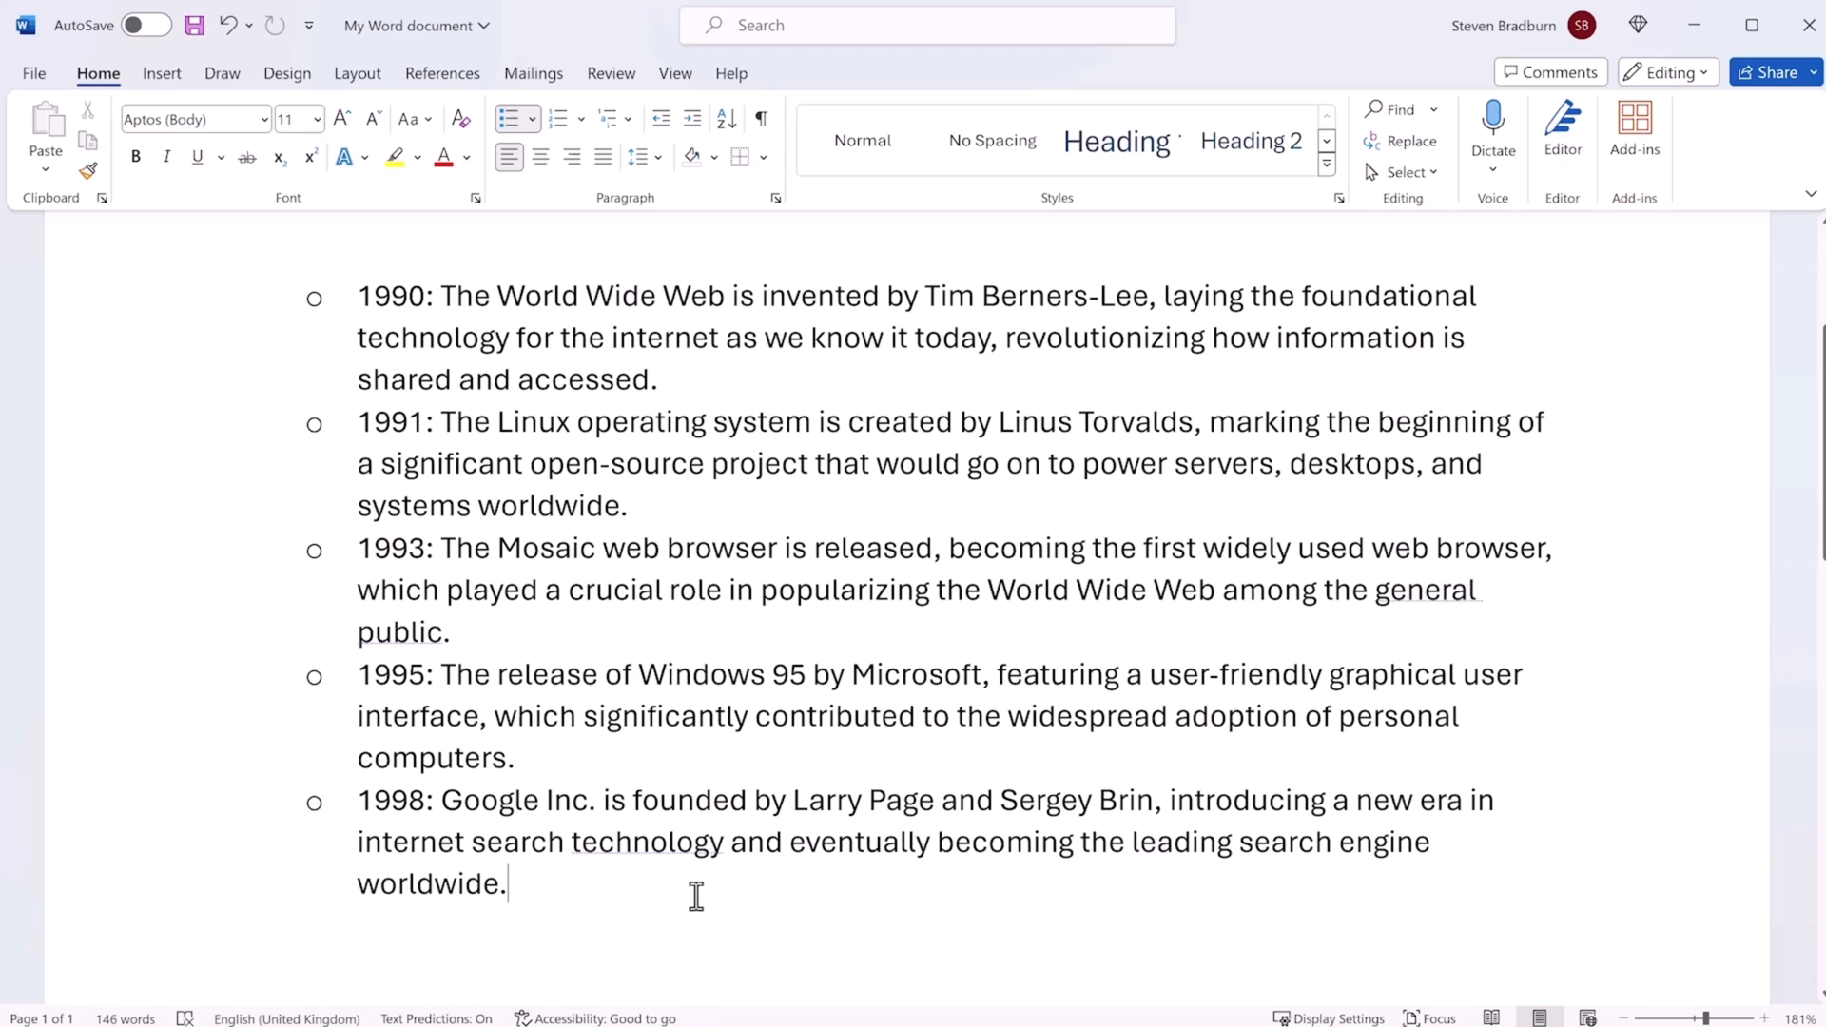
{"action": "key", "text": "Return"}
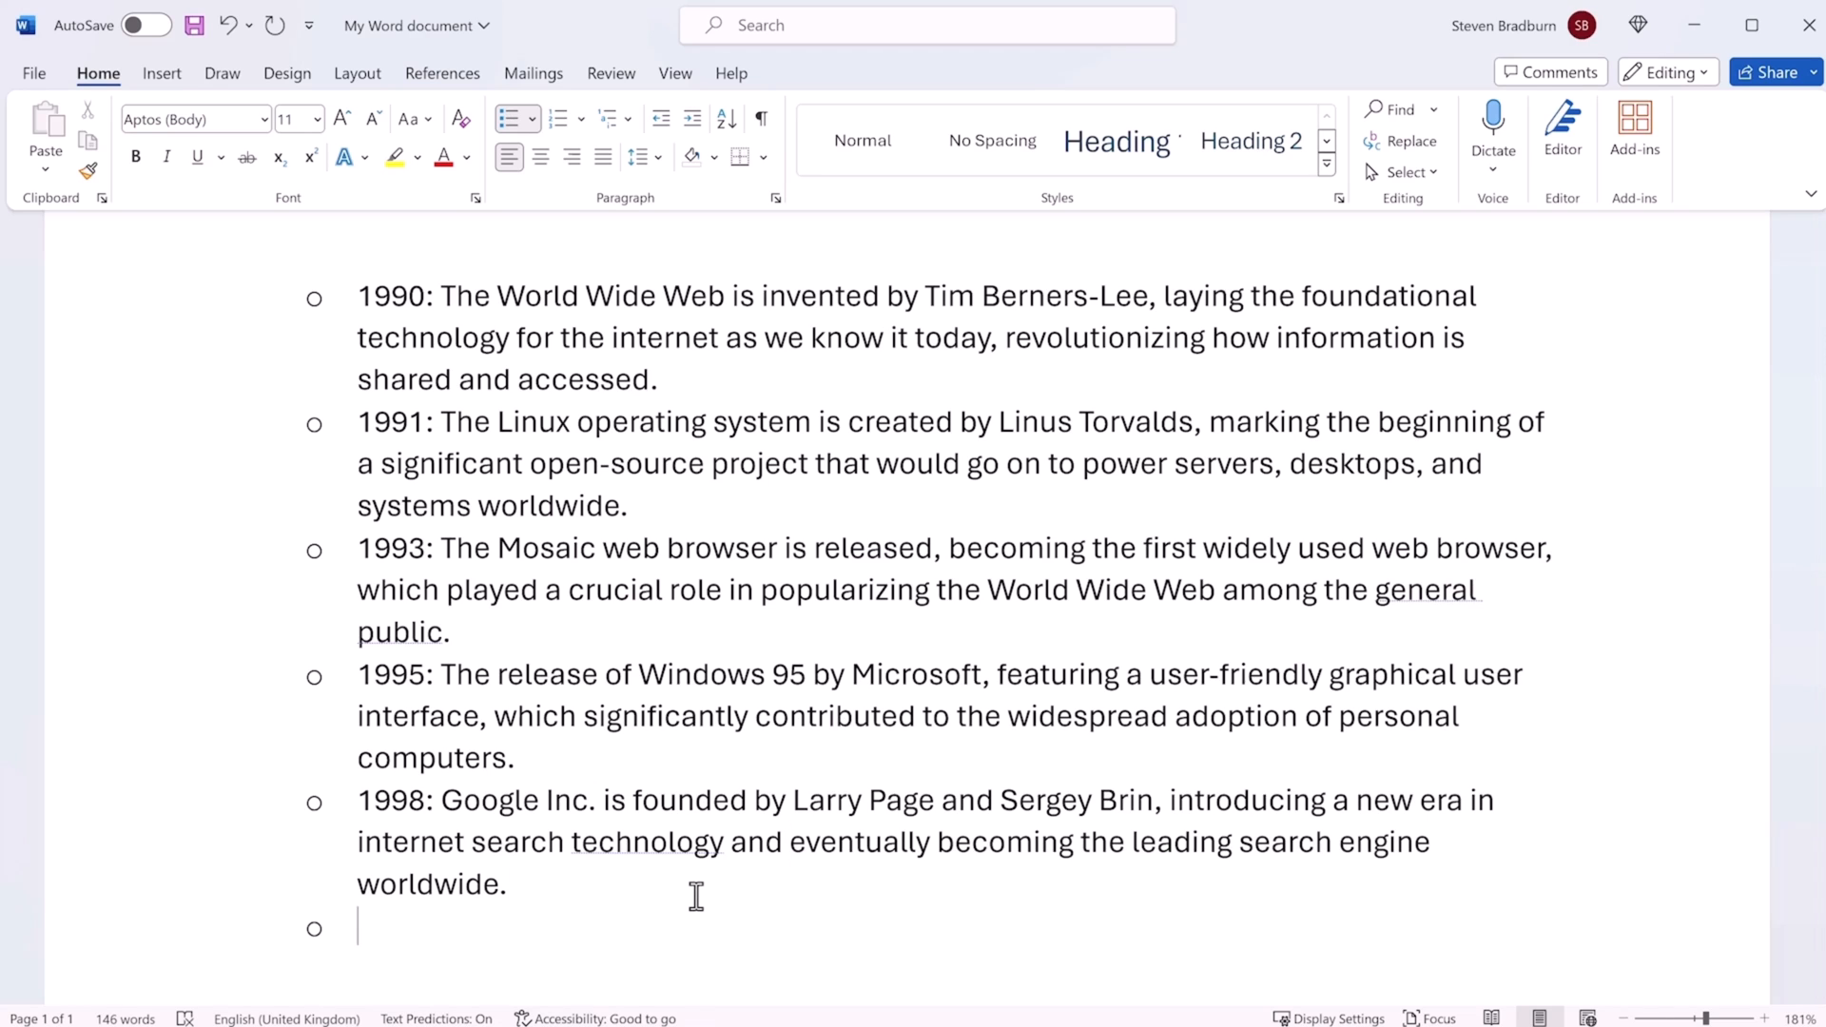
{"action": "type", "text": "1999"}
{"action": "key", "text": "Return"}
{"action": "key", "text": "Return"}
{"action": "key", "text": "Return"}
{"action": "type", "text": "This is a standard paragraph."}
Insert a sub-item "1992", indented one level, beneath the 1991 bullet item
{"action": "scroll", "coordinate": [261, 653], "scroll_direction": "up", "scroll_amount": 1}
{"action": "left_click", "coordinate": [646, 400]}
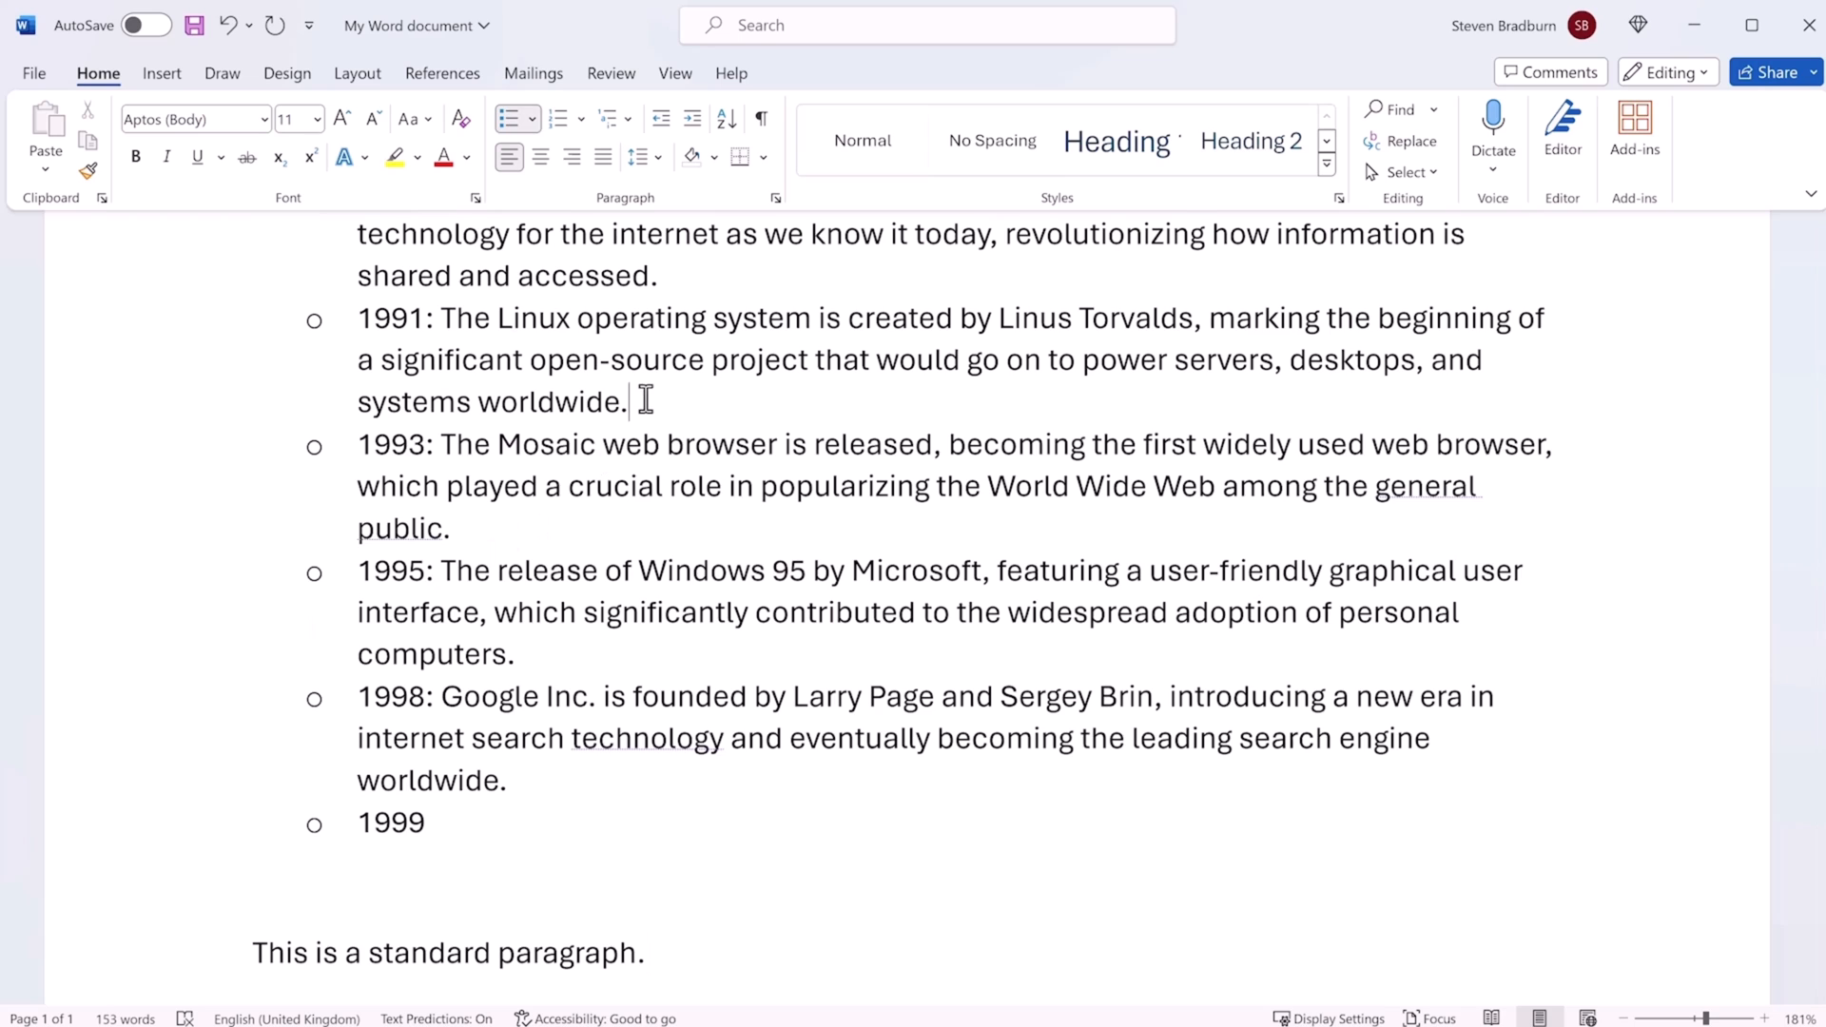
{"action": "key", "text": "Return"}
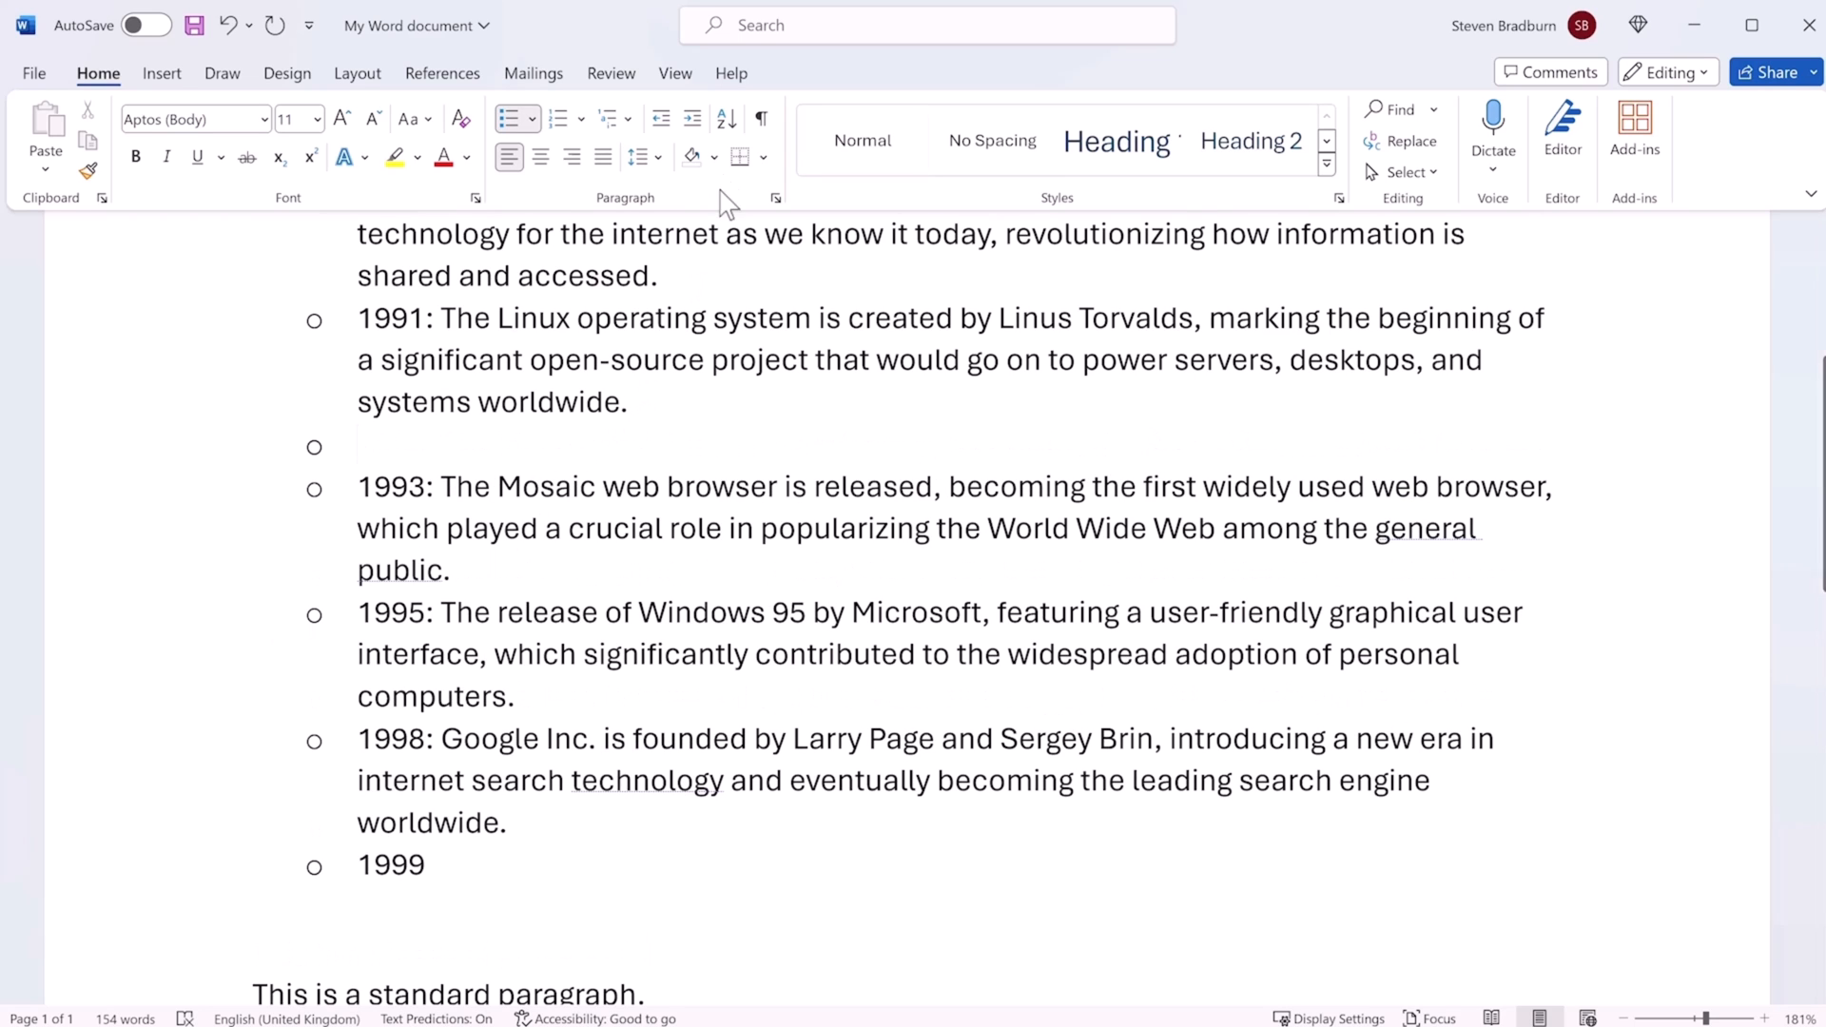
{"action": "left_click", "coordinate": [693, 118]}
{"action": "type", "text": "1992"}
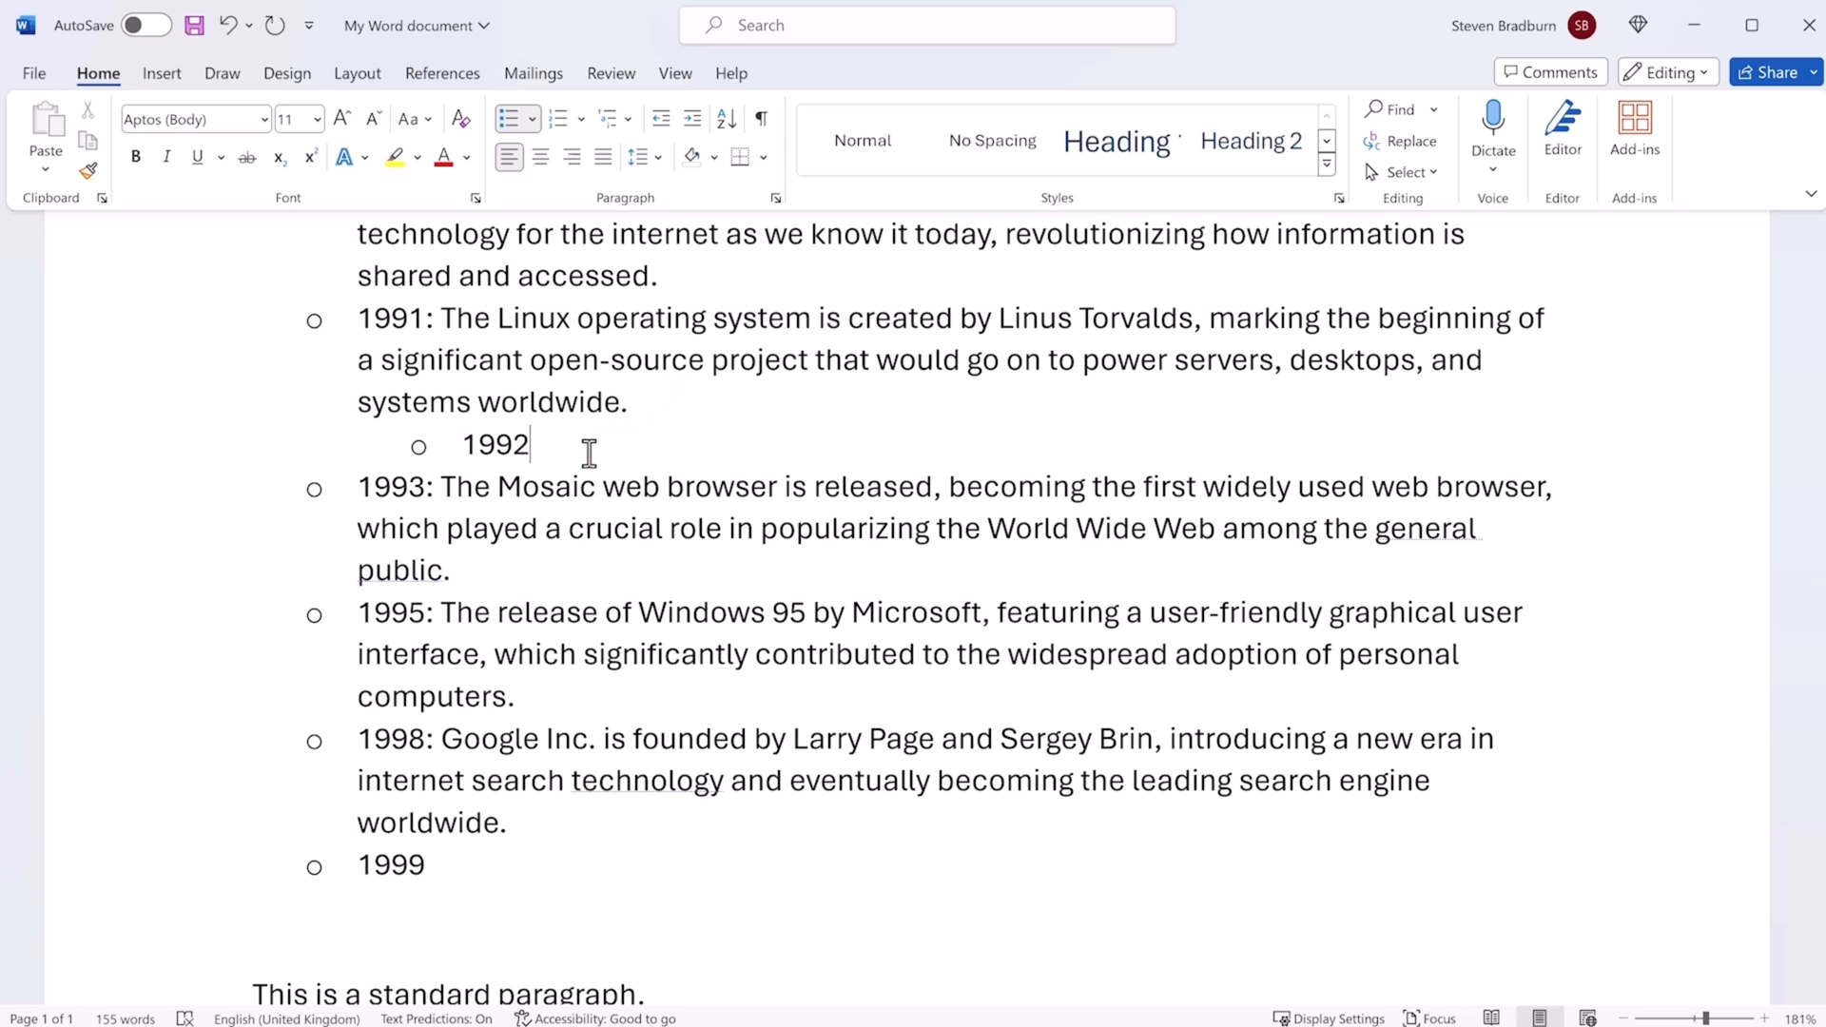
Move the "1992" sub-item back to the main bullet level of the list
{"action": "double_click", "coordinate": [469, 445]}
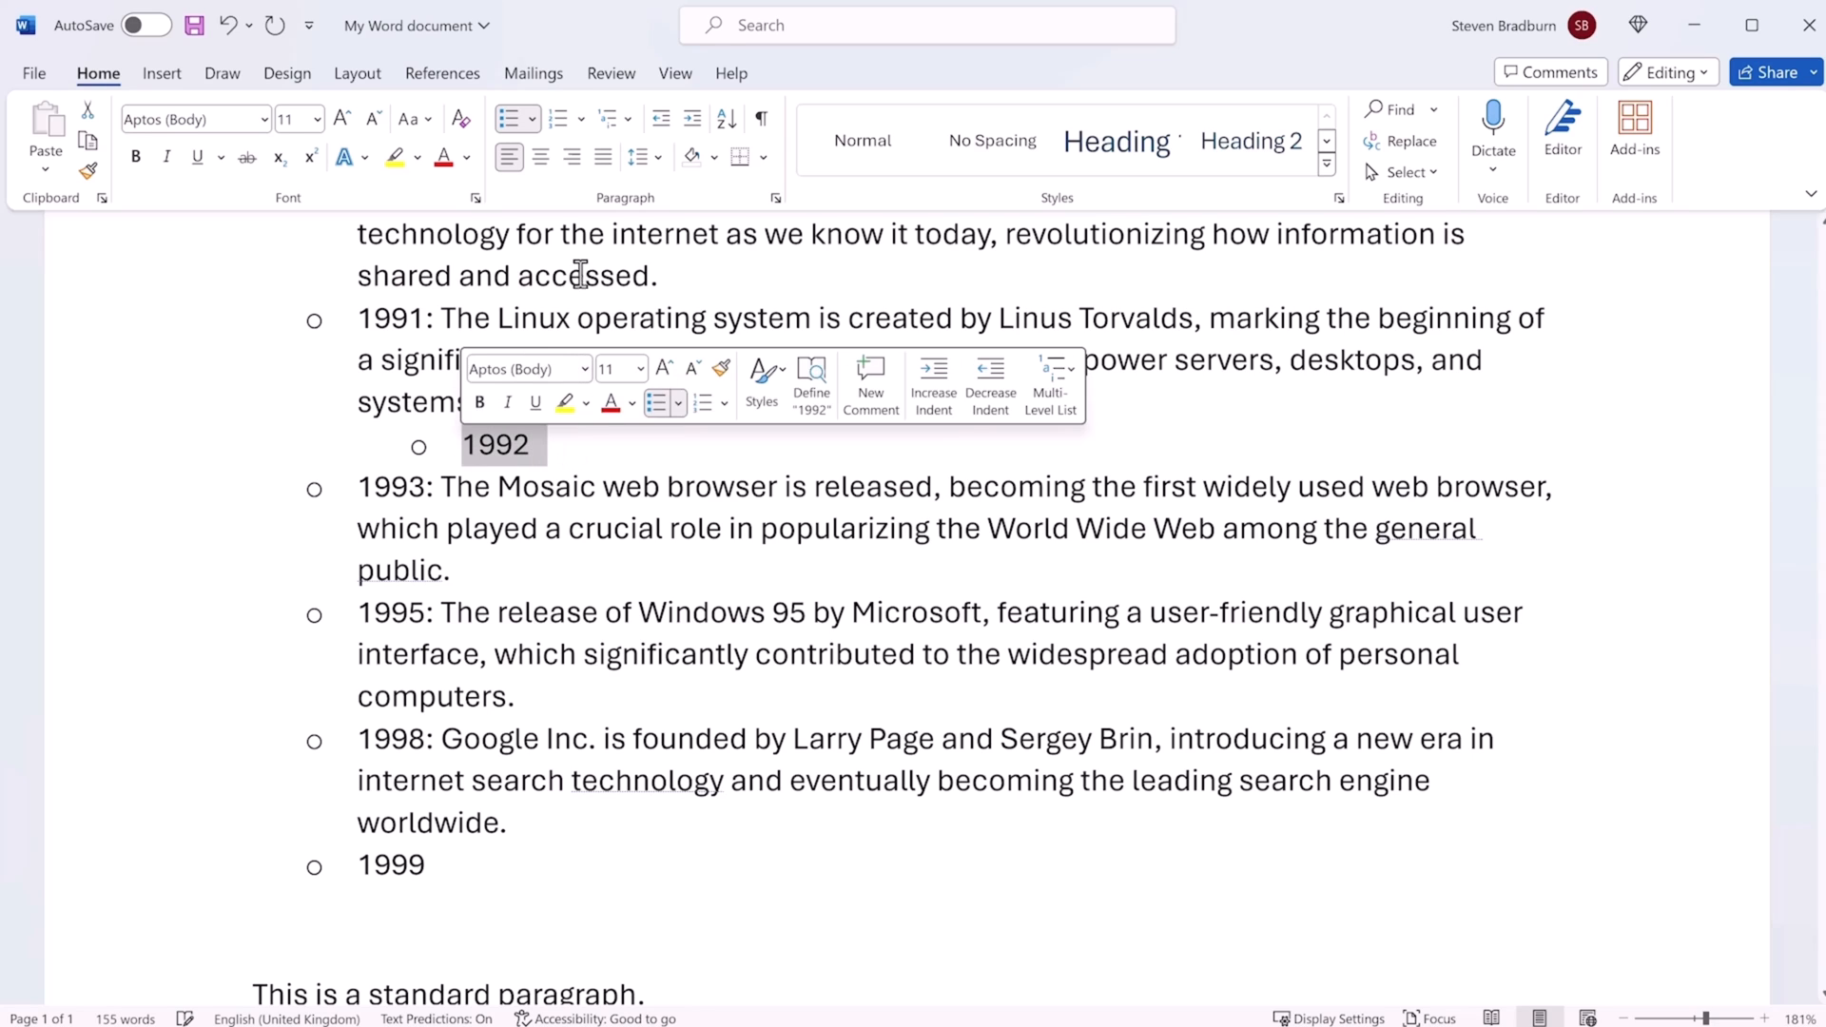
{"action": "left_click", "coordinate": [661, 118]}
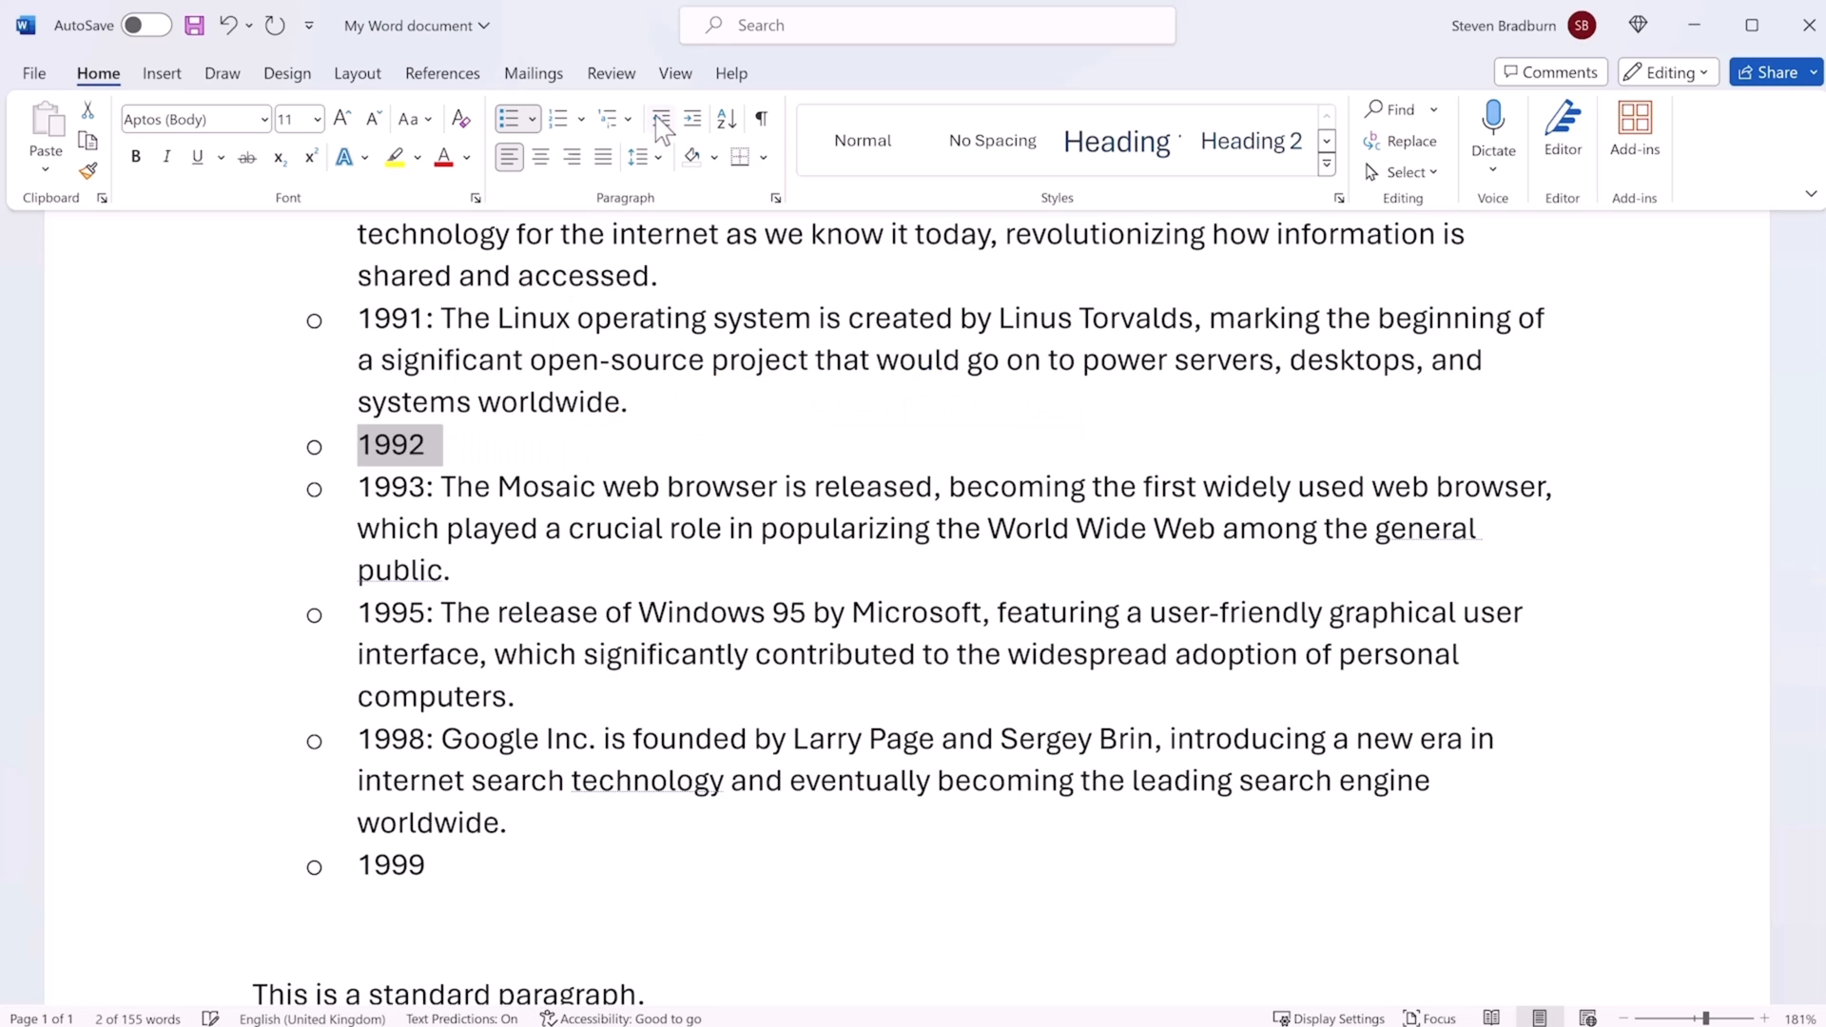
{"action": "left_click", "coordinate": [599, 455]}
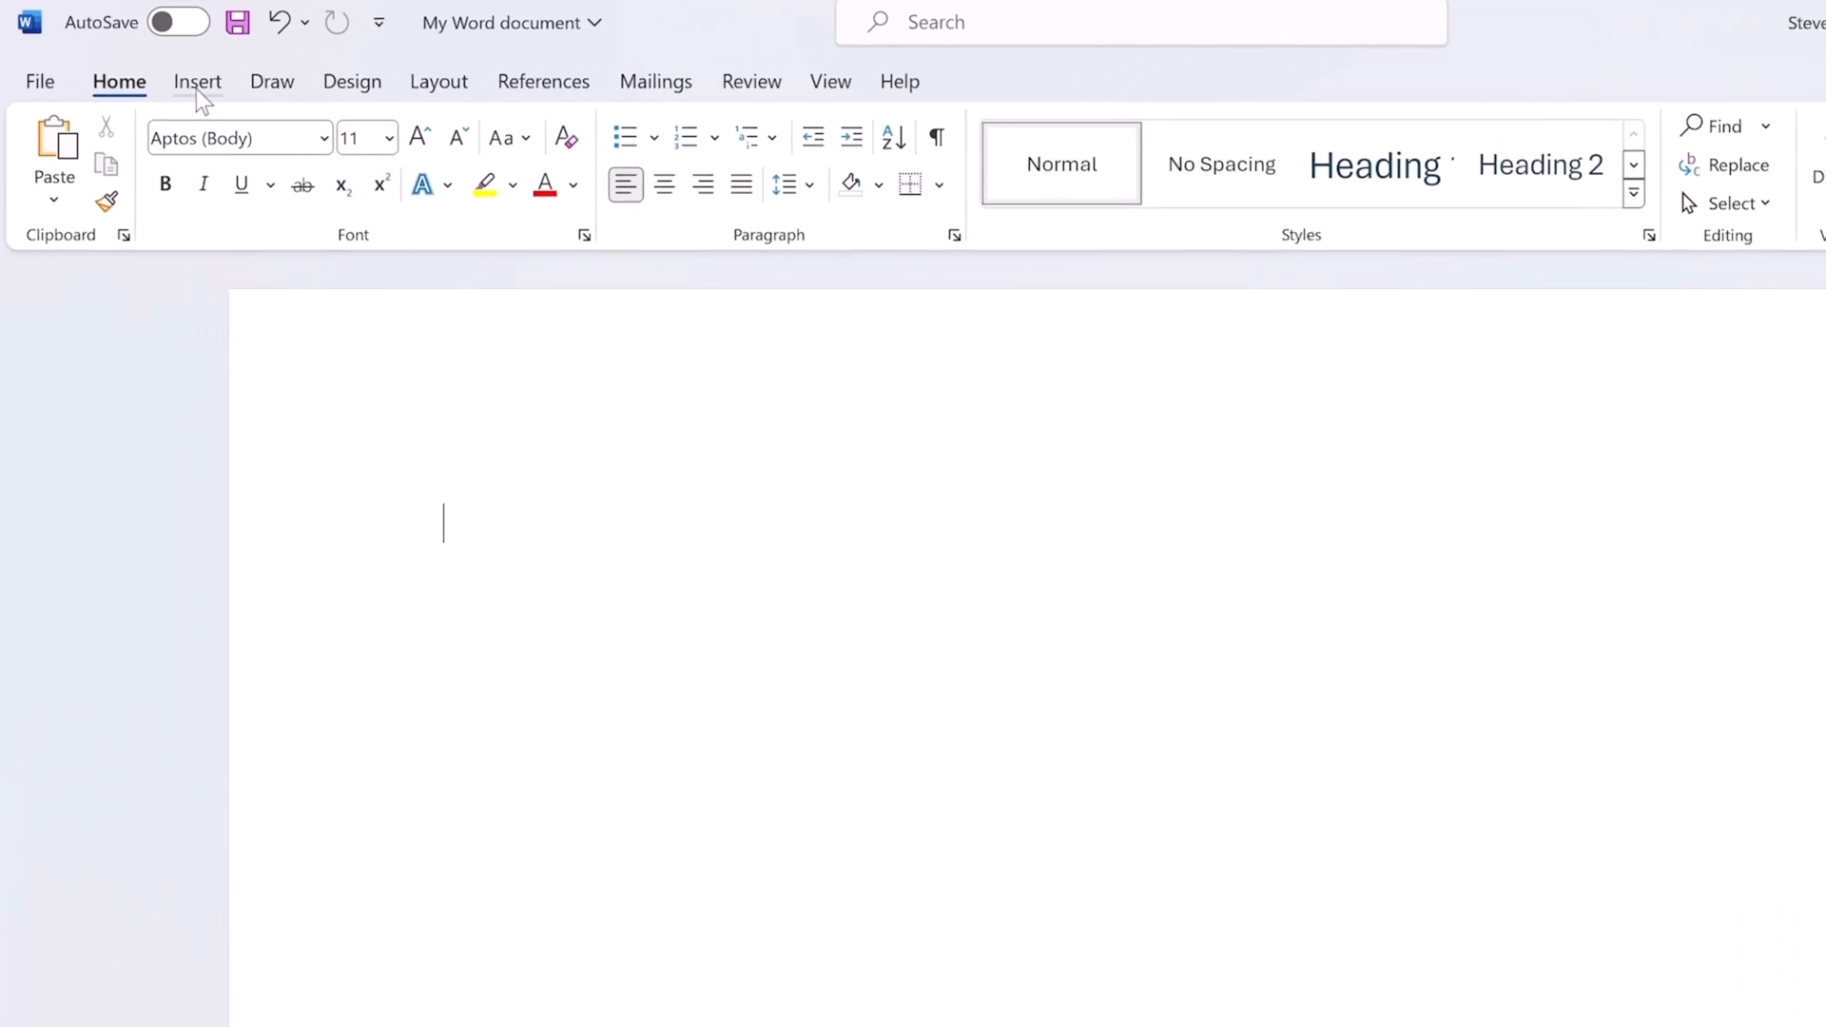
Insert the picture file Dog from the device's Desktop folder into the blank document and dismiss the automatic alt text notice
{"action": "left_click", "coordinate": [163, 69]}
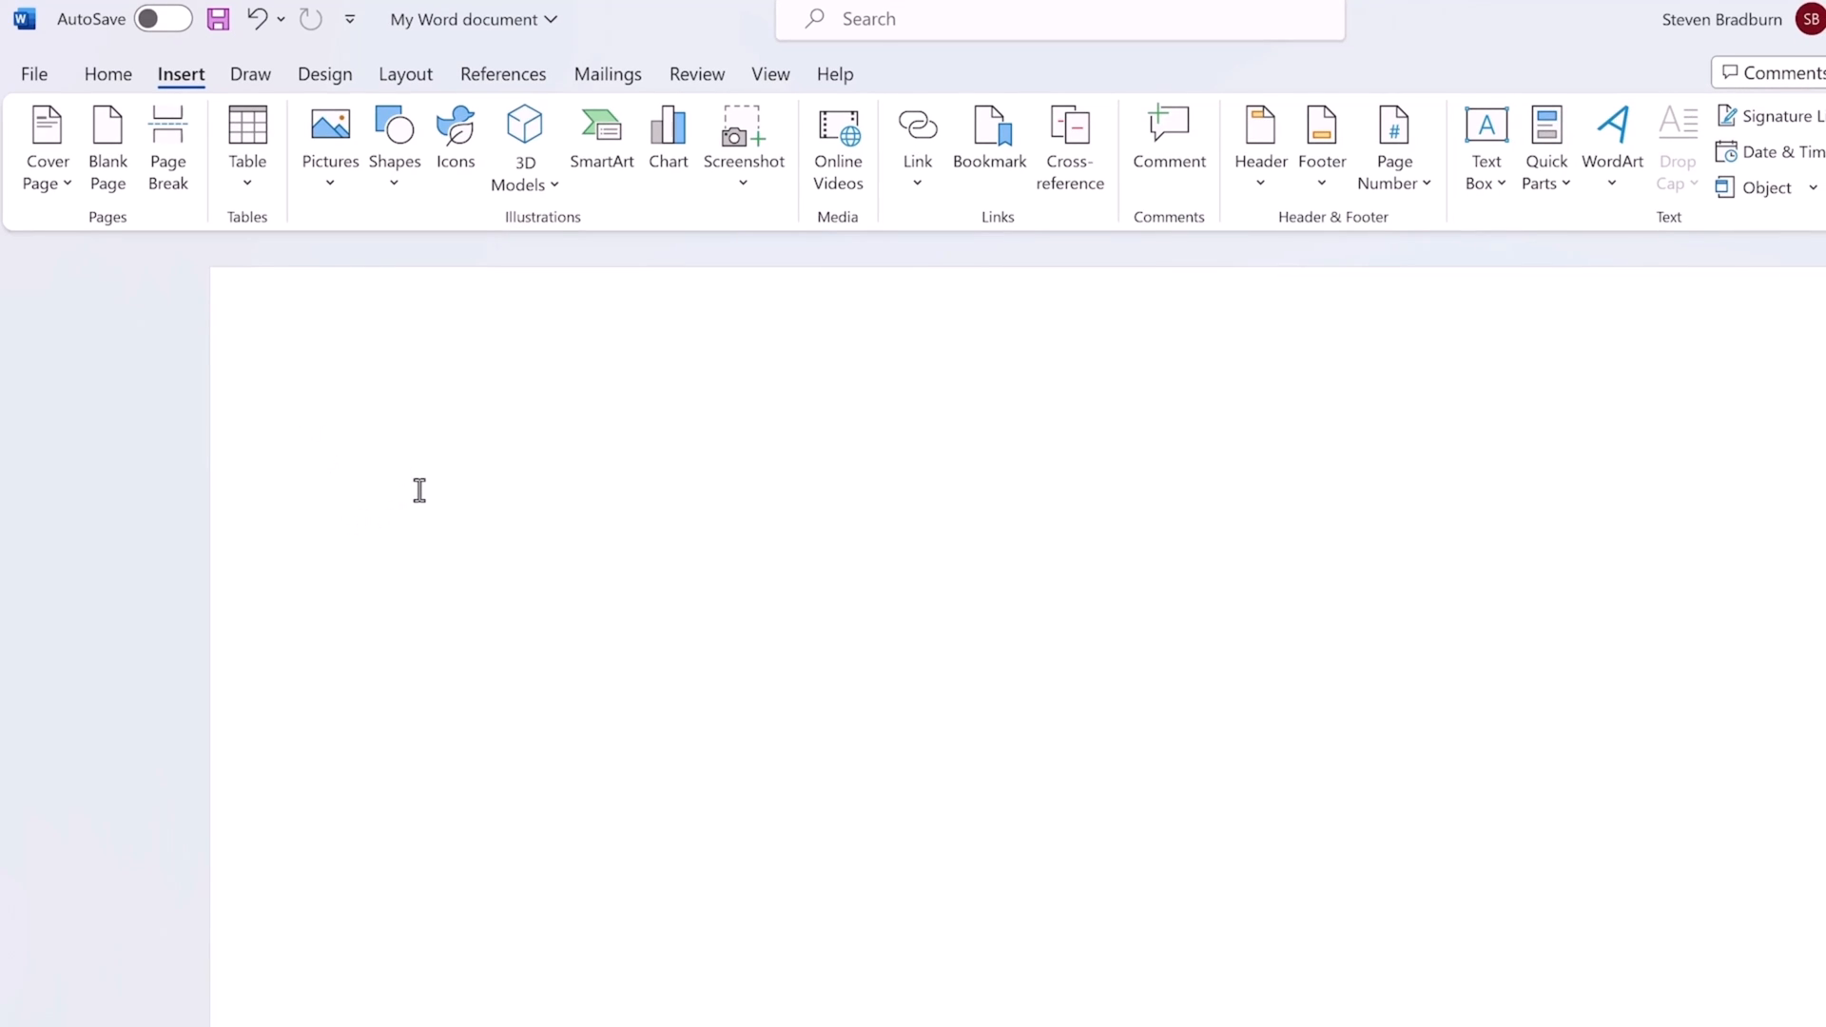
{"action": "left_click", "coordinate": [331, 190]}
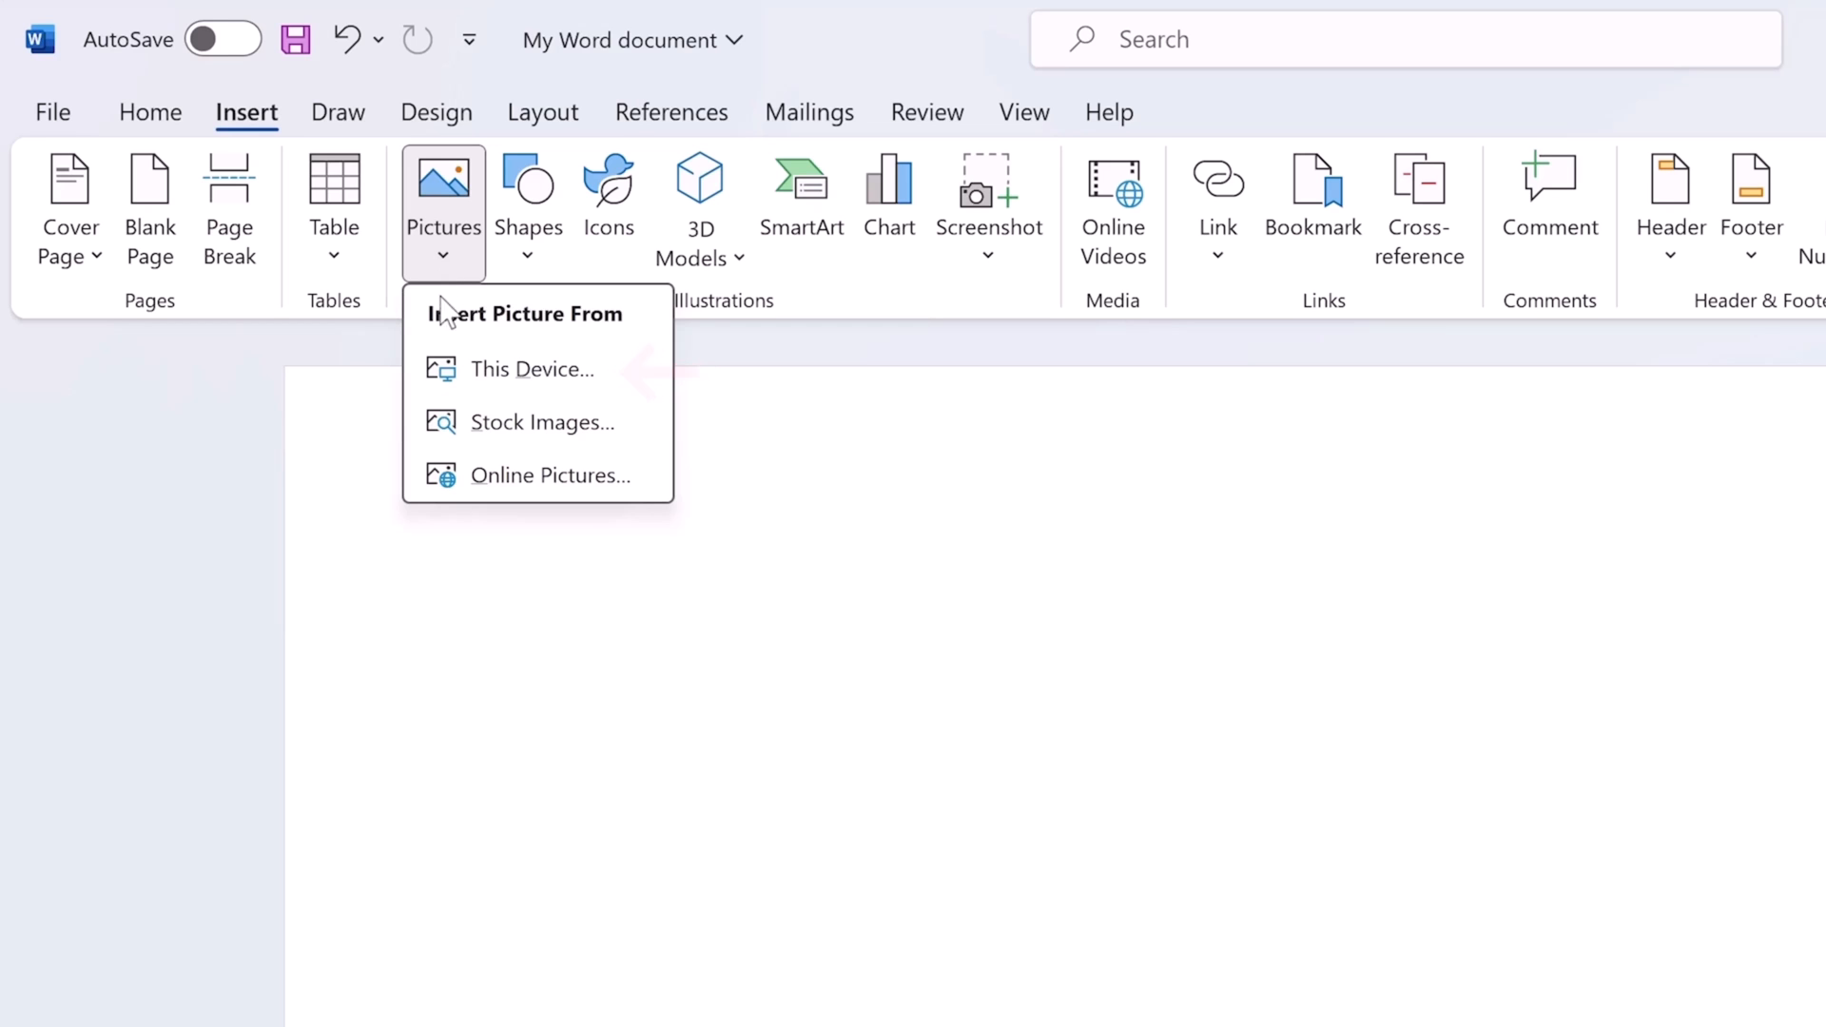
{"action": "left_click", "coordinate": [455, 368]}
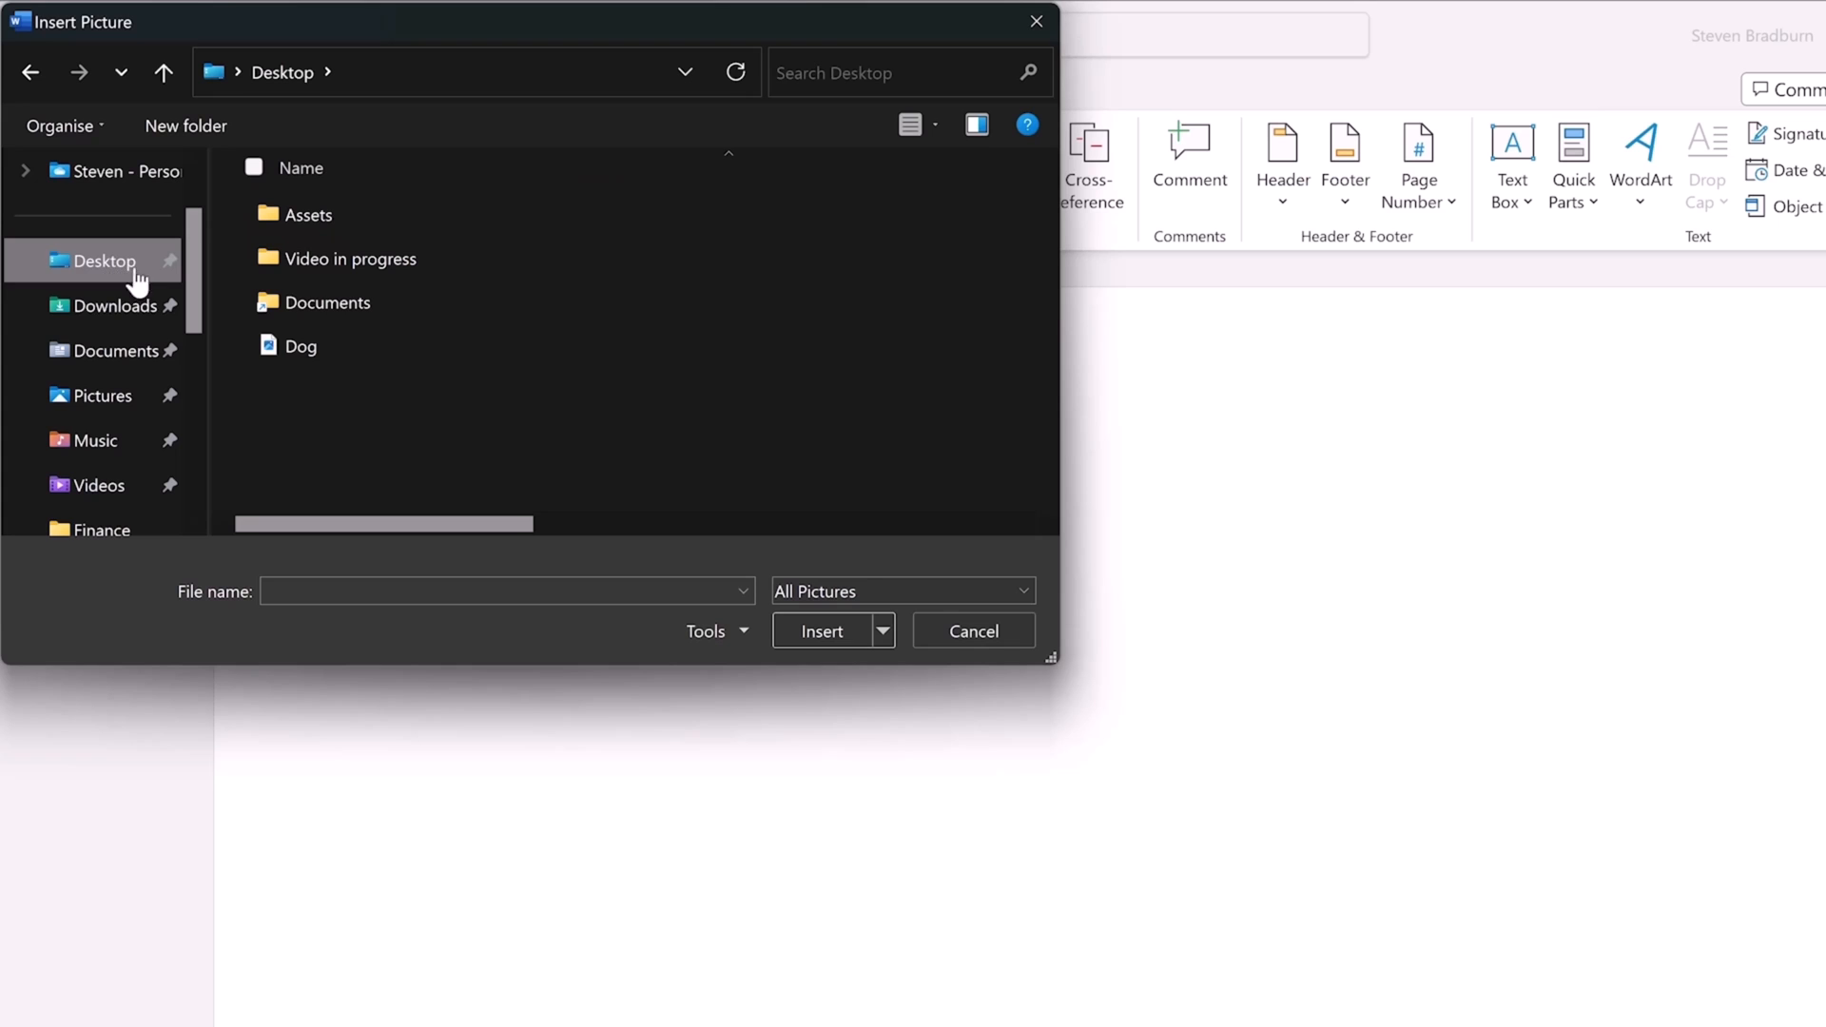
{"action": "left_click", "coordinate": [283, 346]}
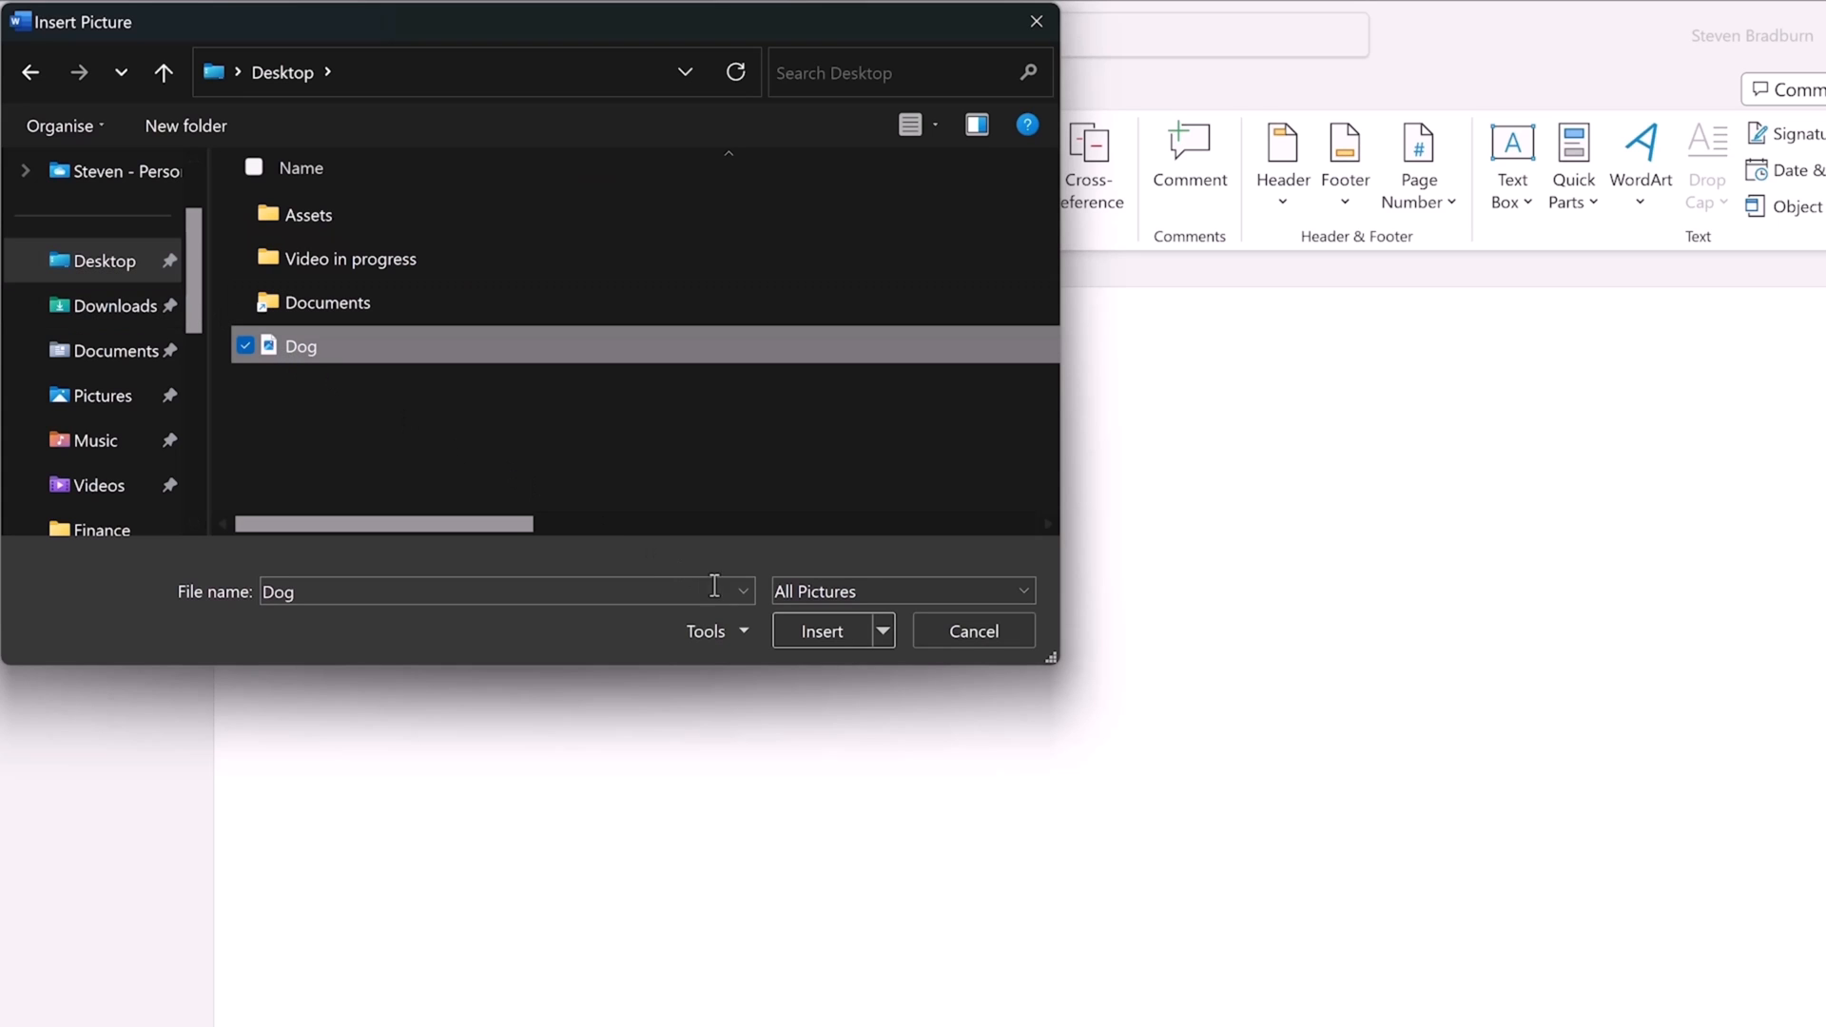
{"action": "left_click", "coordinate": [780, 630]}
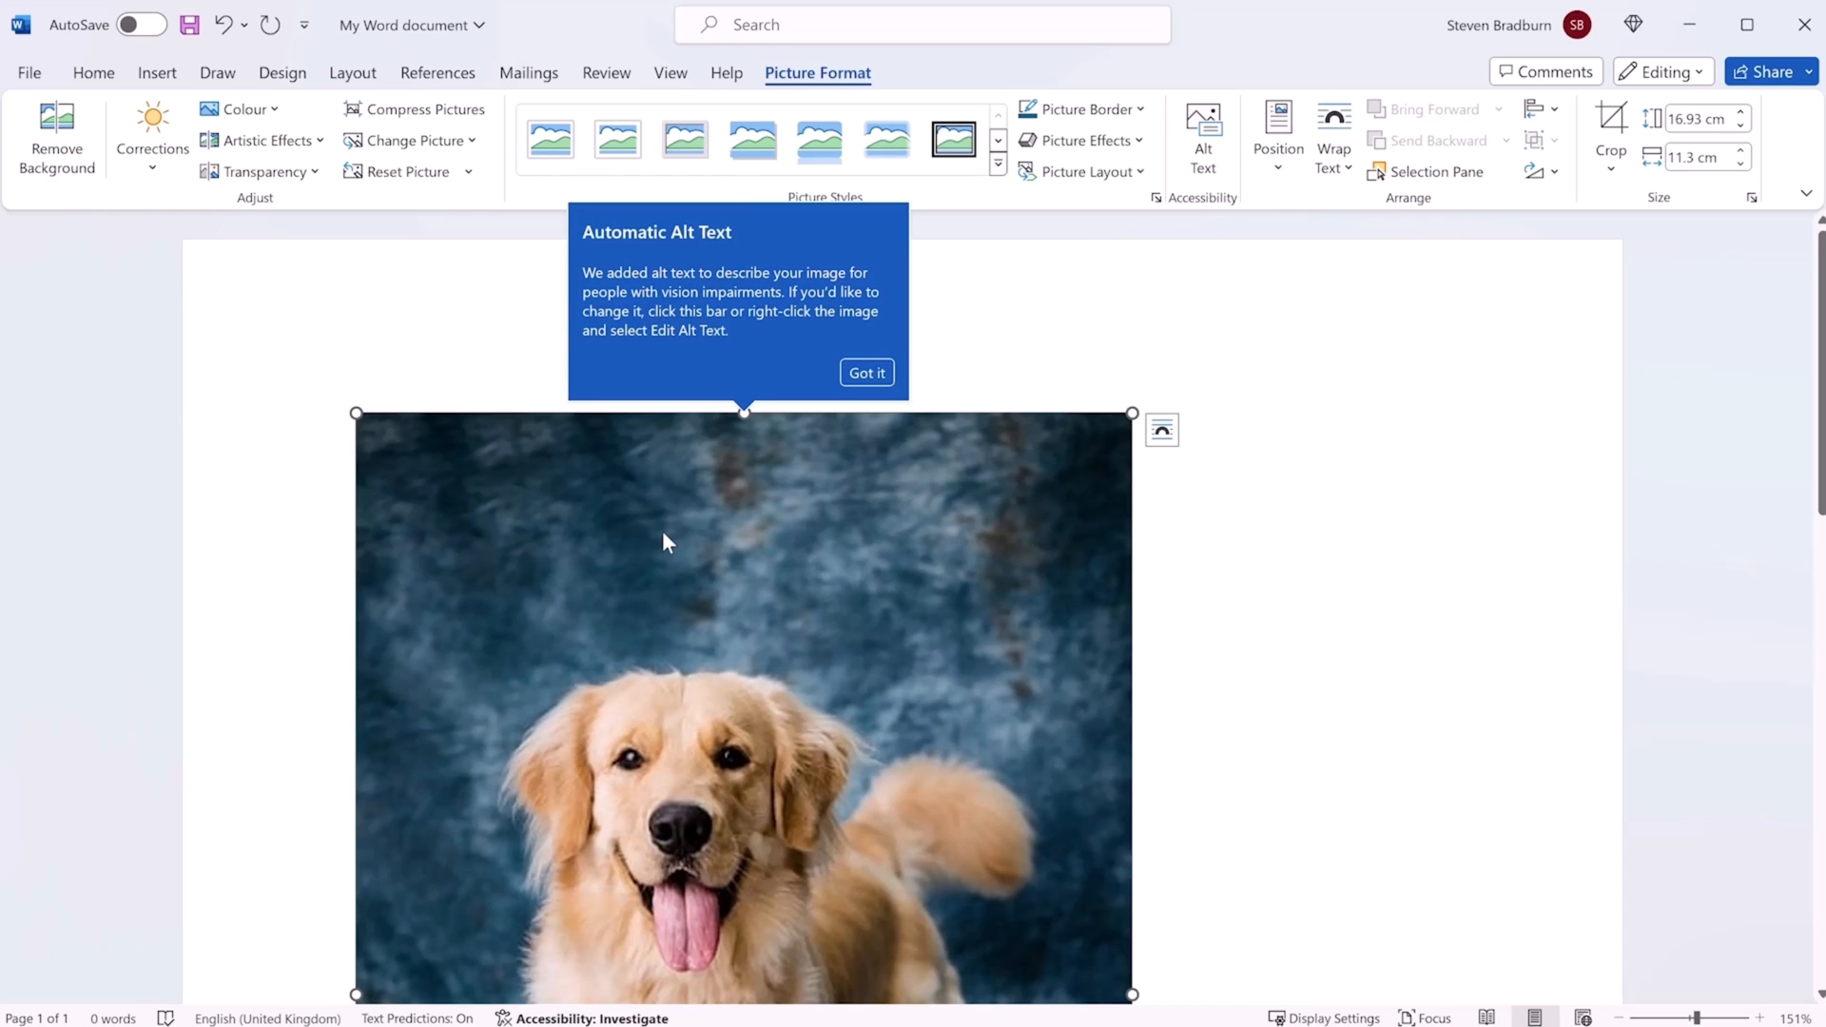
{"action": "left_click", "coordinate": [862, 374]}
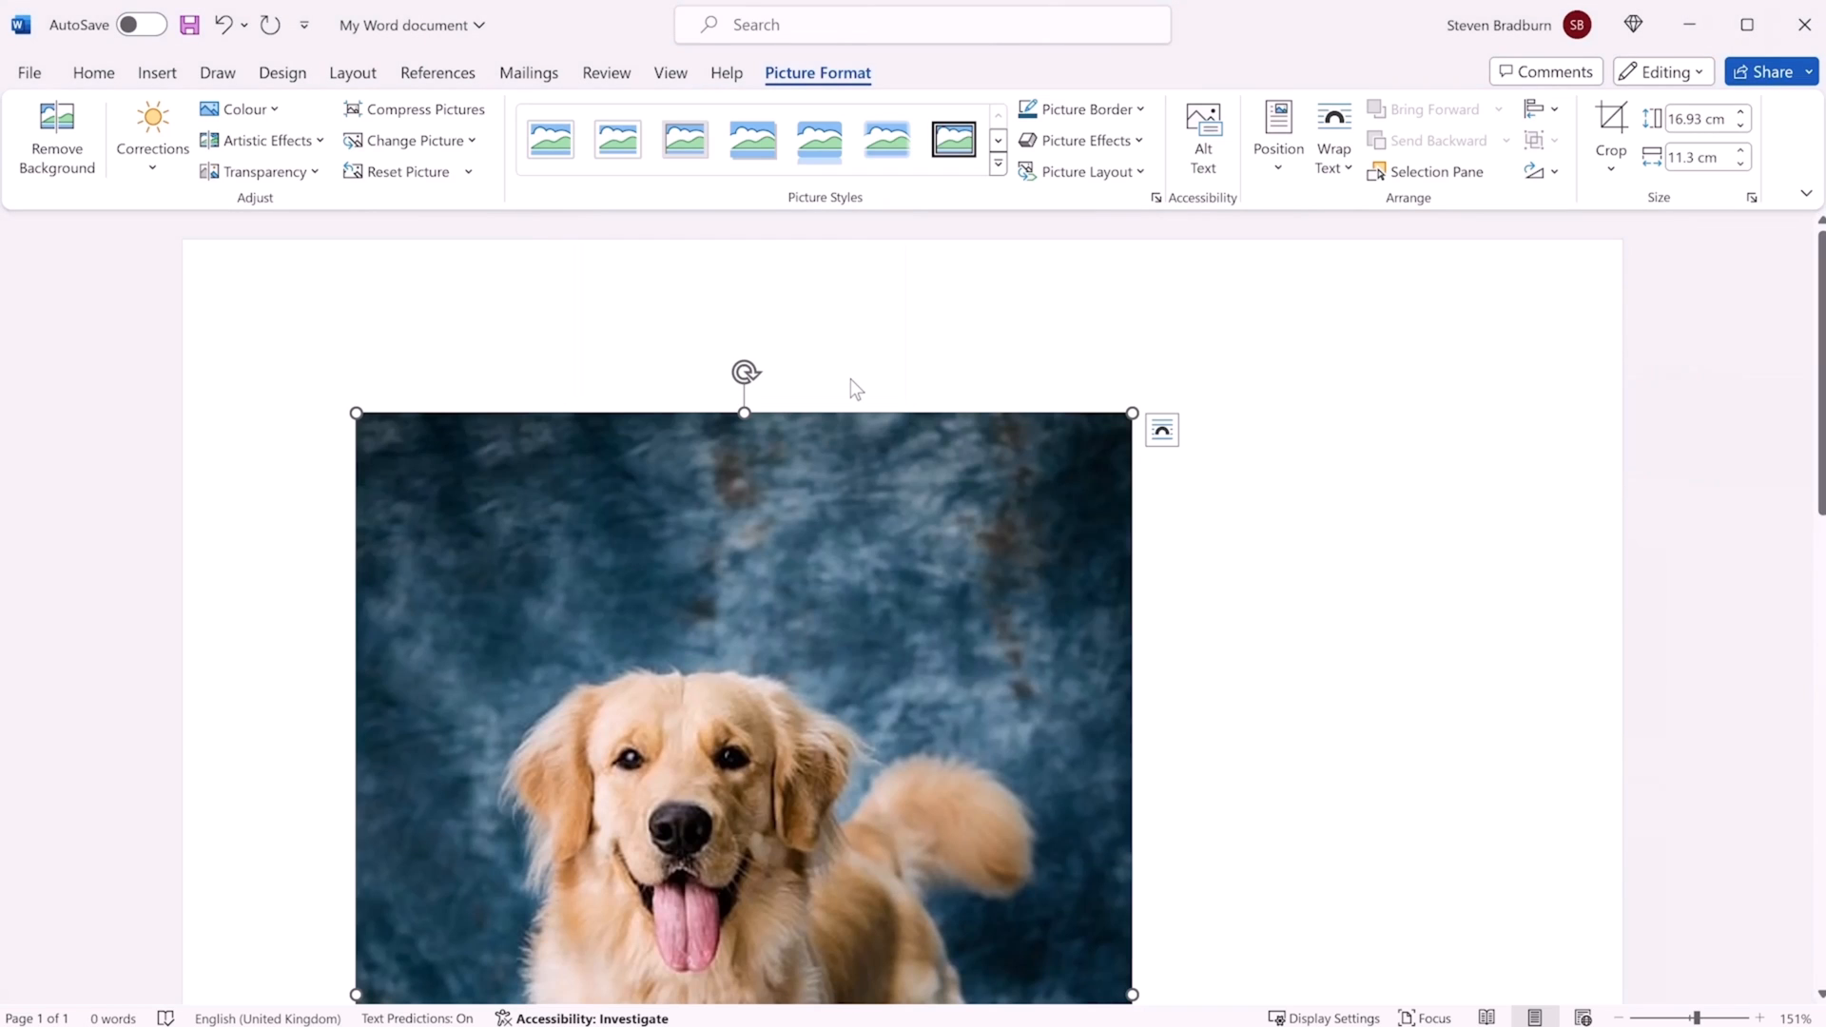
Scale the dog picture down proportionally from its corner to about 12.7 cm high and 8.5 cm wide
{"action": "scroll", "coordinate": [851, 378], "scroll_direction": "down", "scroll_amount": 1}
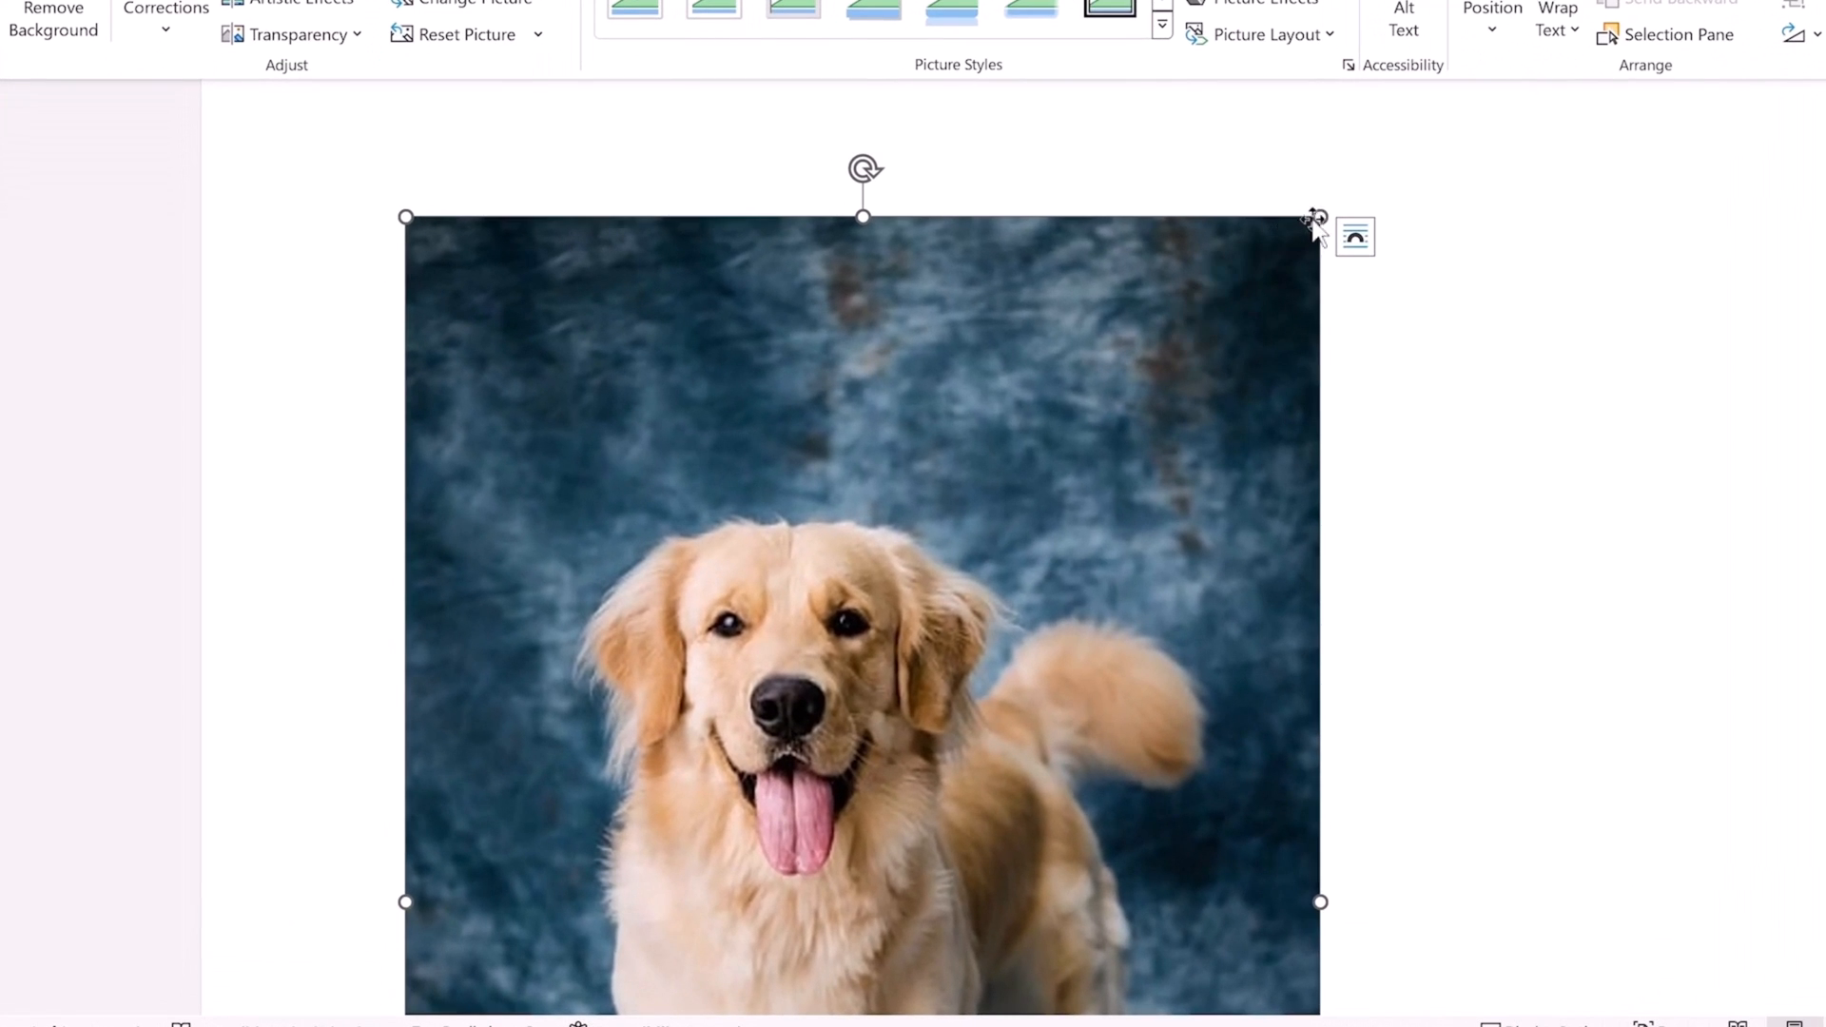
{"action": "left_click_drag", "start_coordinate": [1315, 217], "coordinate": [750, 401]}
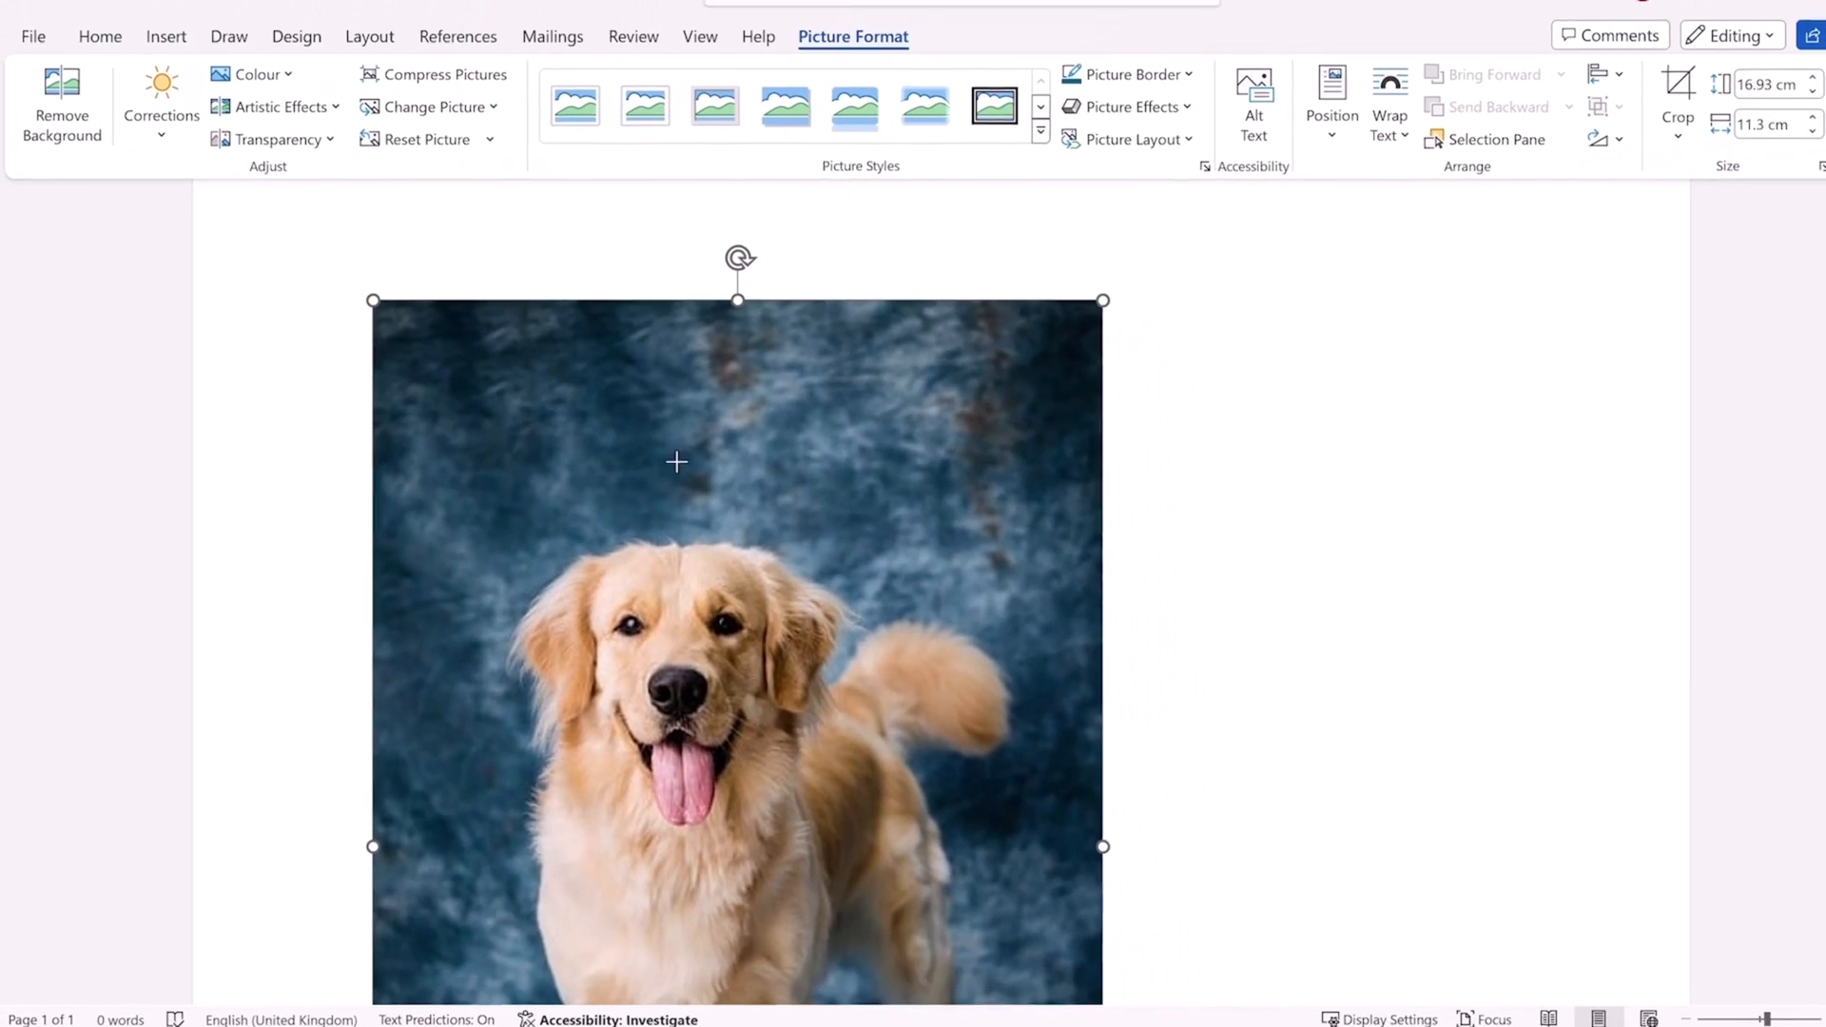
{"action": "left_click_drag", "start_coordinate": [676, 462], "coordinate": [401, 620]}
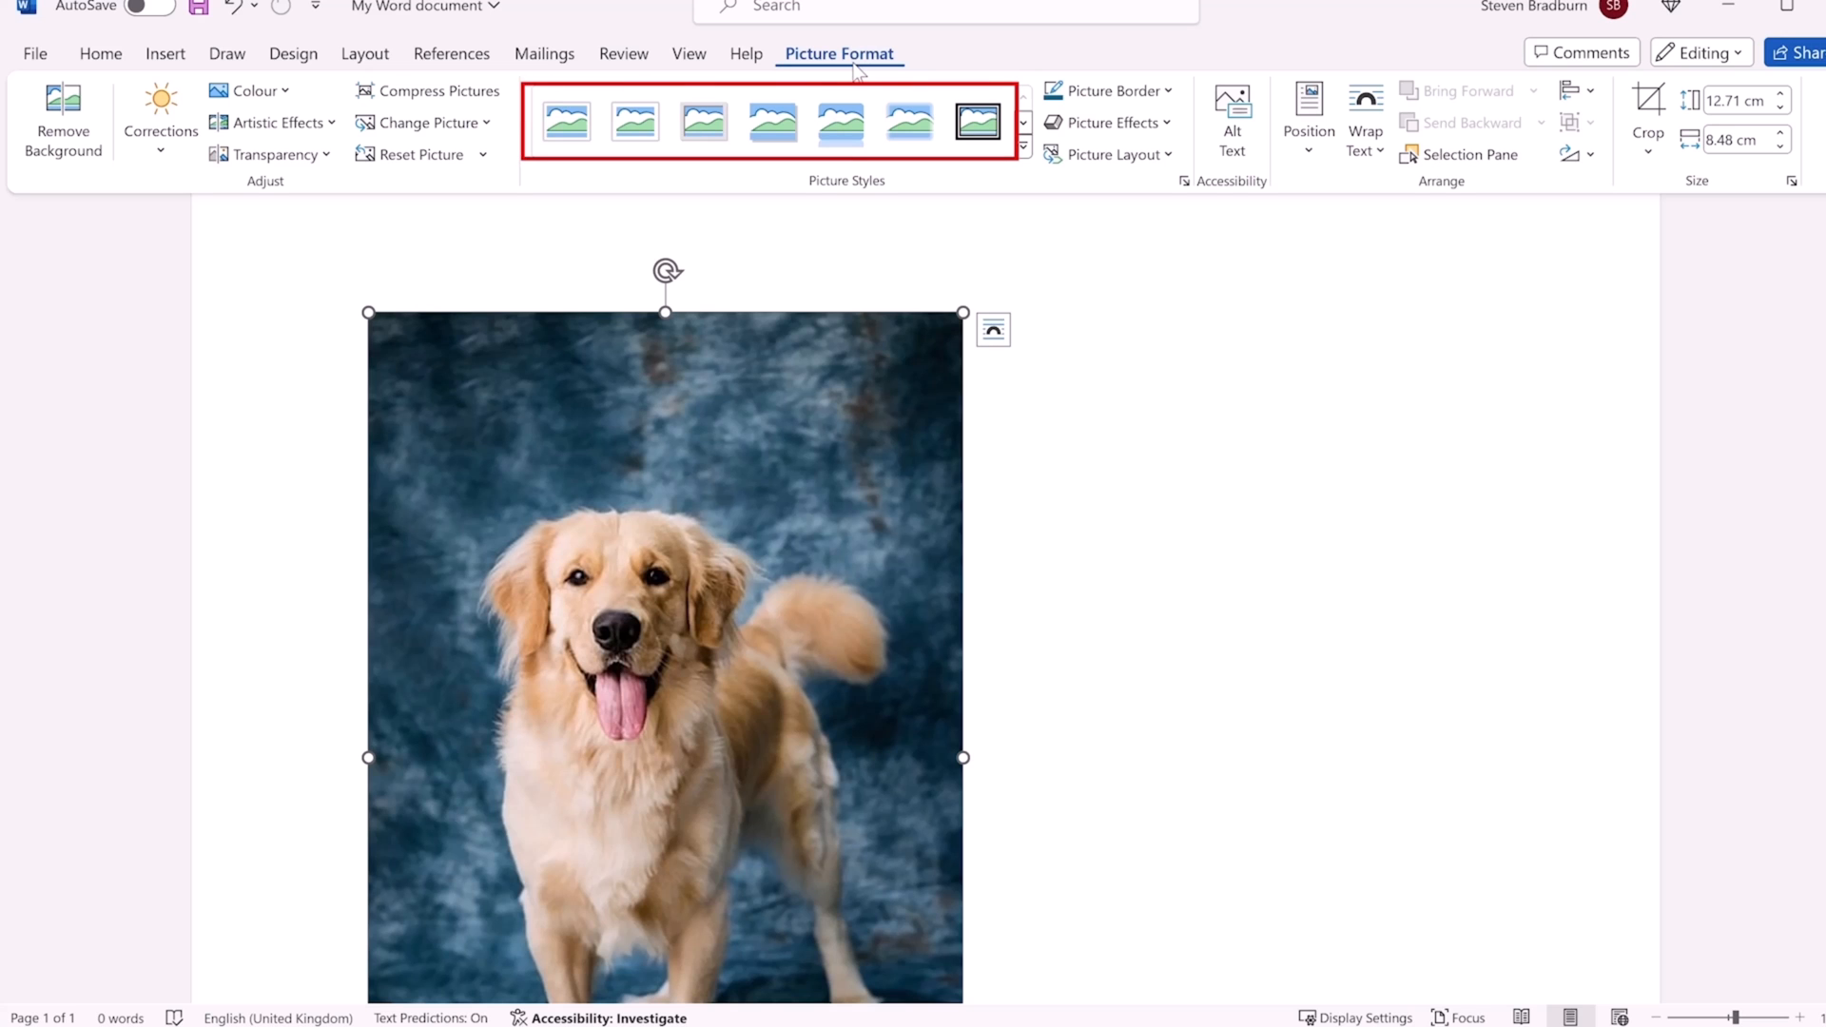
Set the dog picture's height to exactly 6 cm
{"action": "left_click", "coordinate": [1729, 105]}
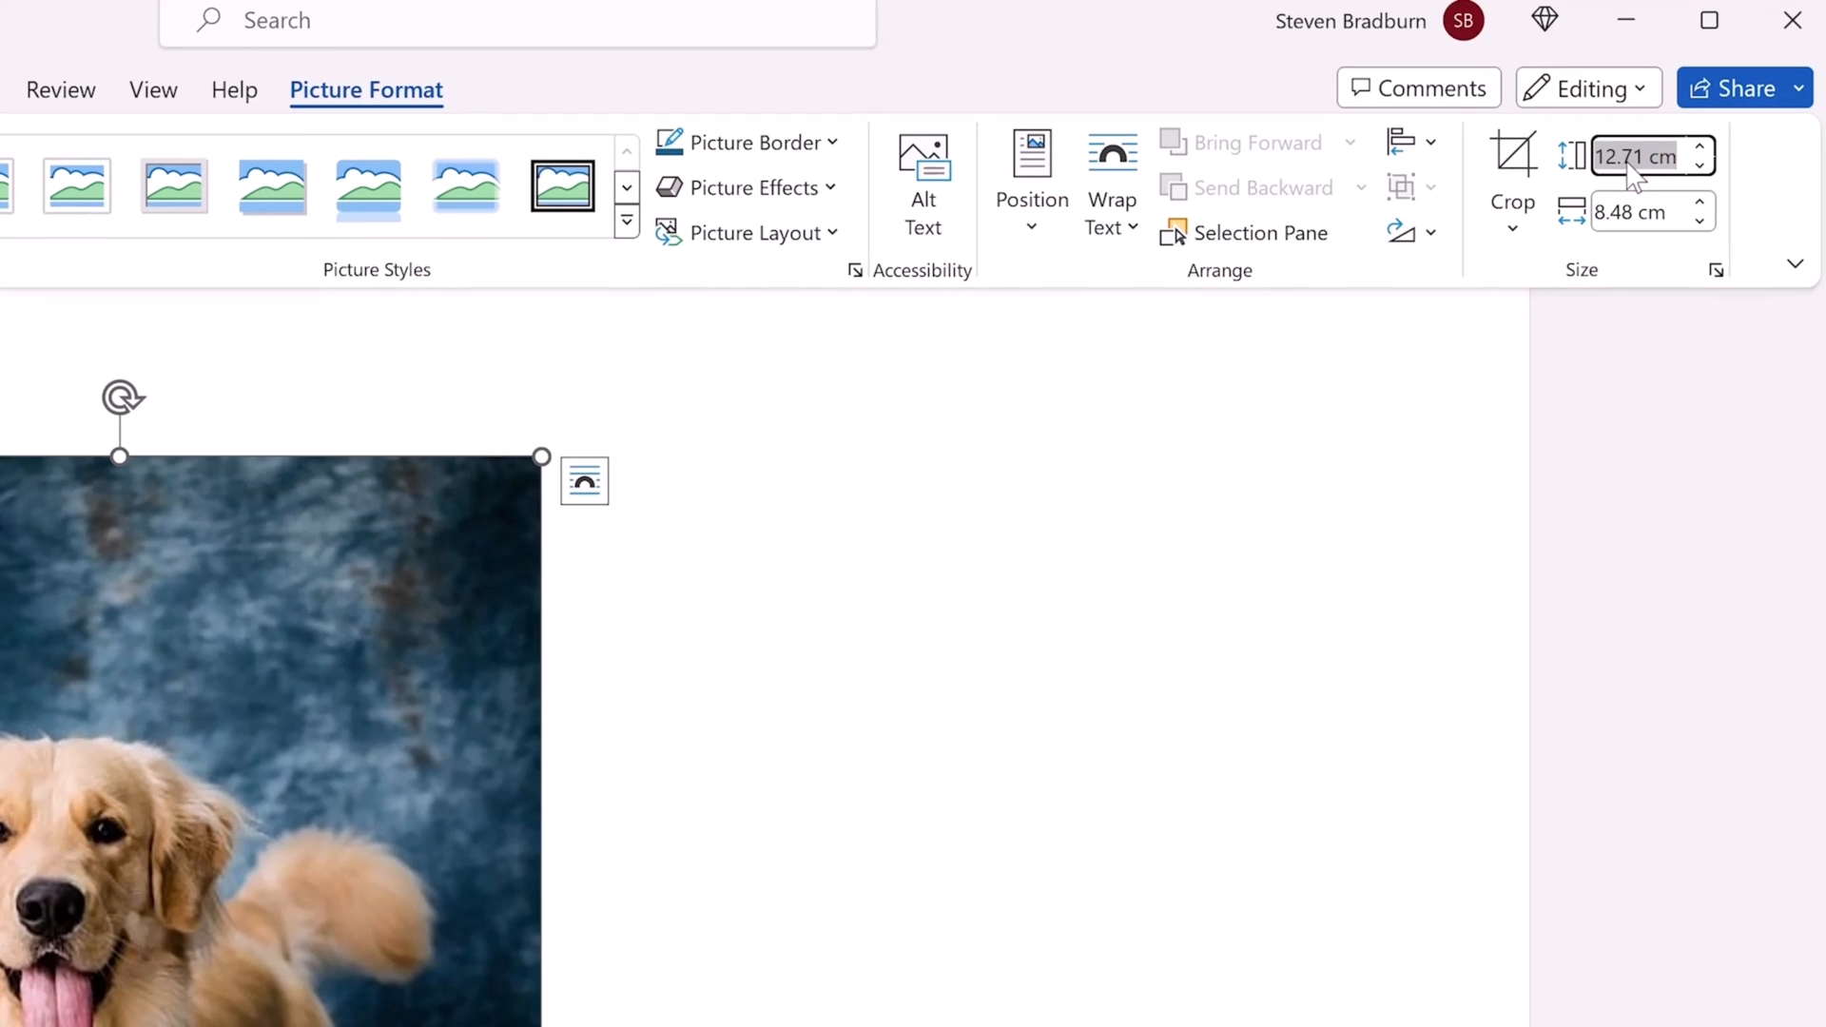
{"action": "type", "text": "6"}
{"action": "key", "text": "Return"}
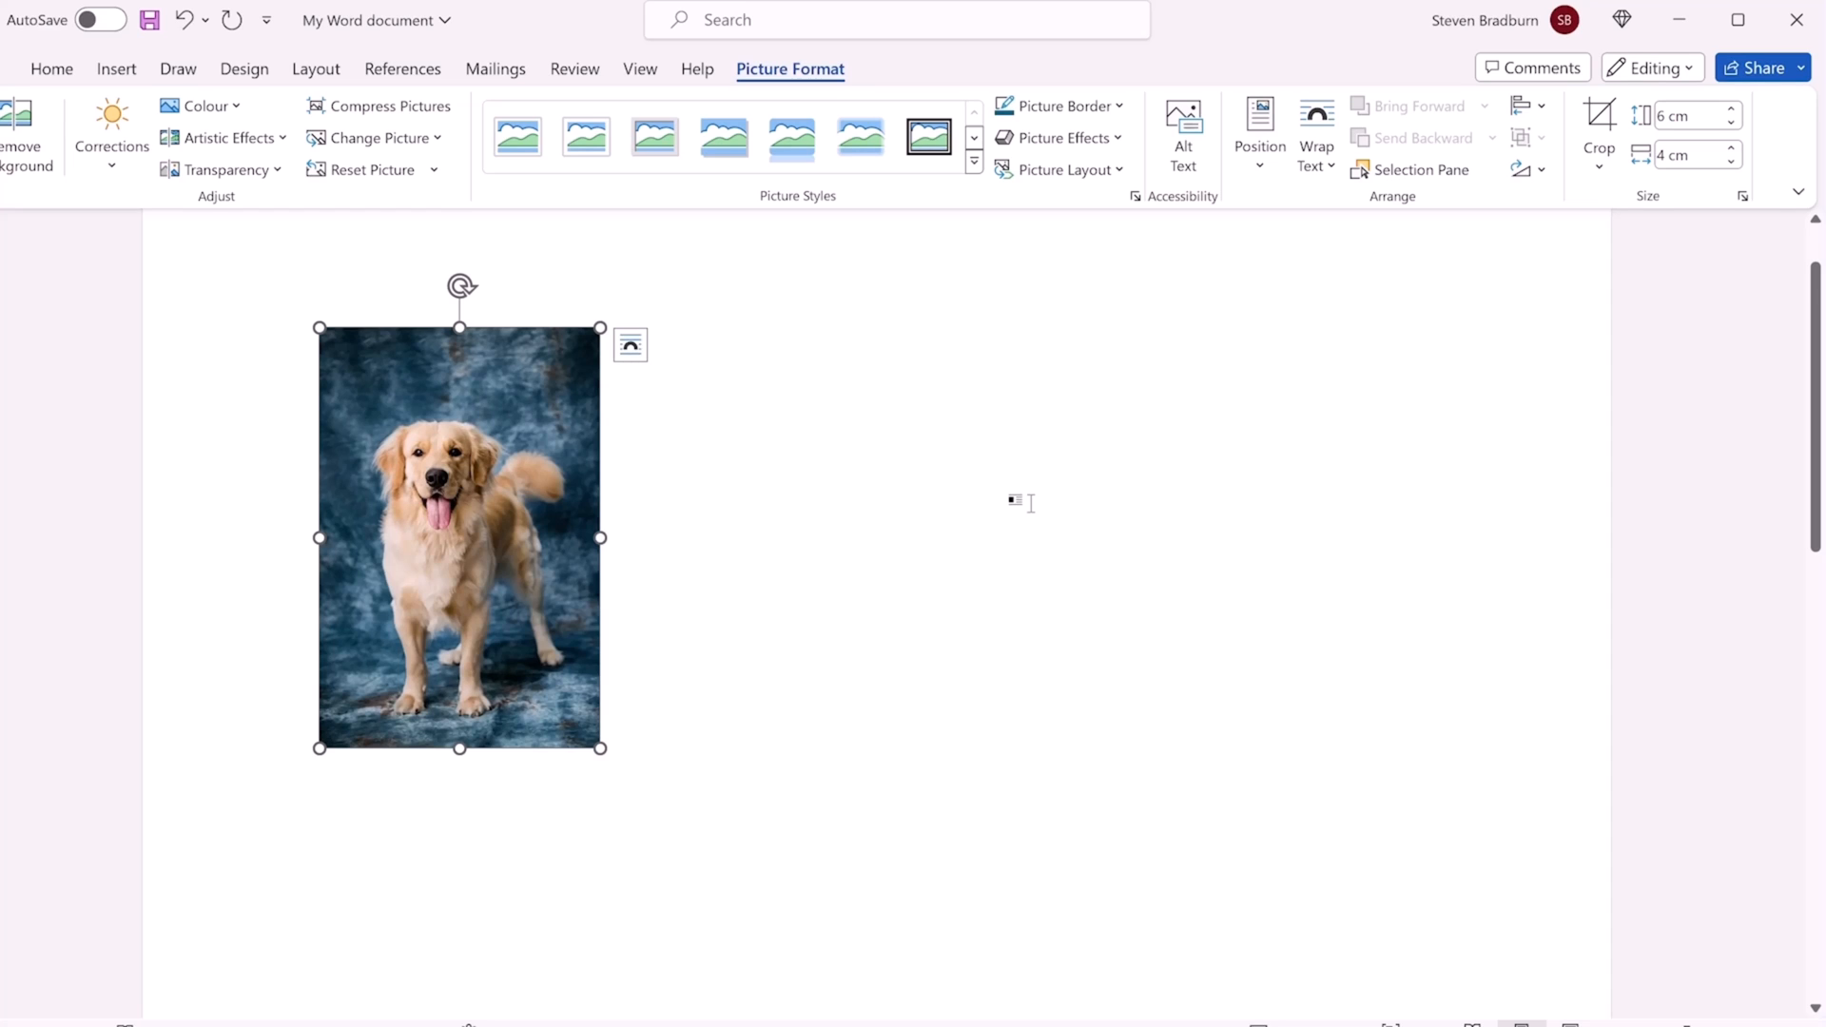
Rotate the dog picture clockwise freehand and undo the rotation
{"action": "left_click_drag", "start_coordinate": [461, 285], "coordinate": [573, 330]}
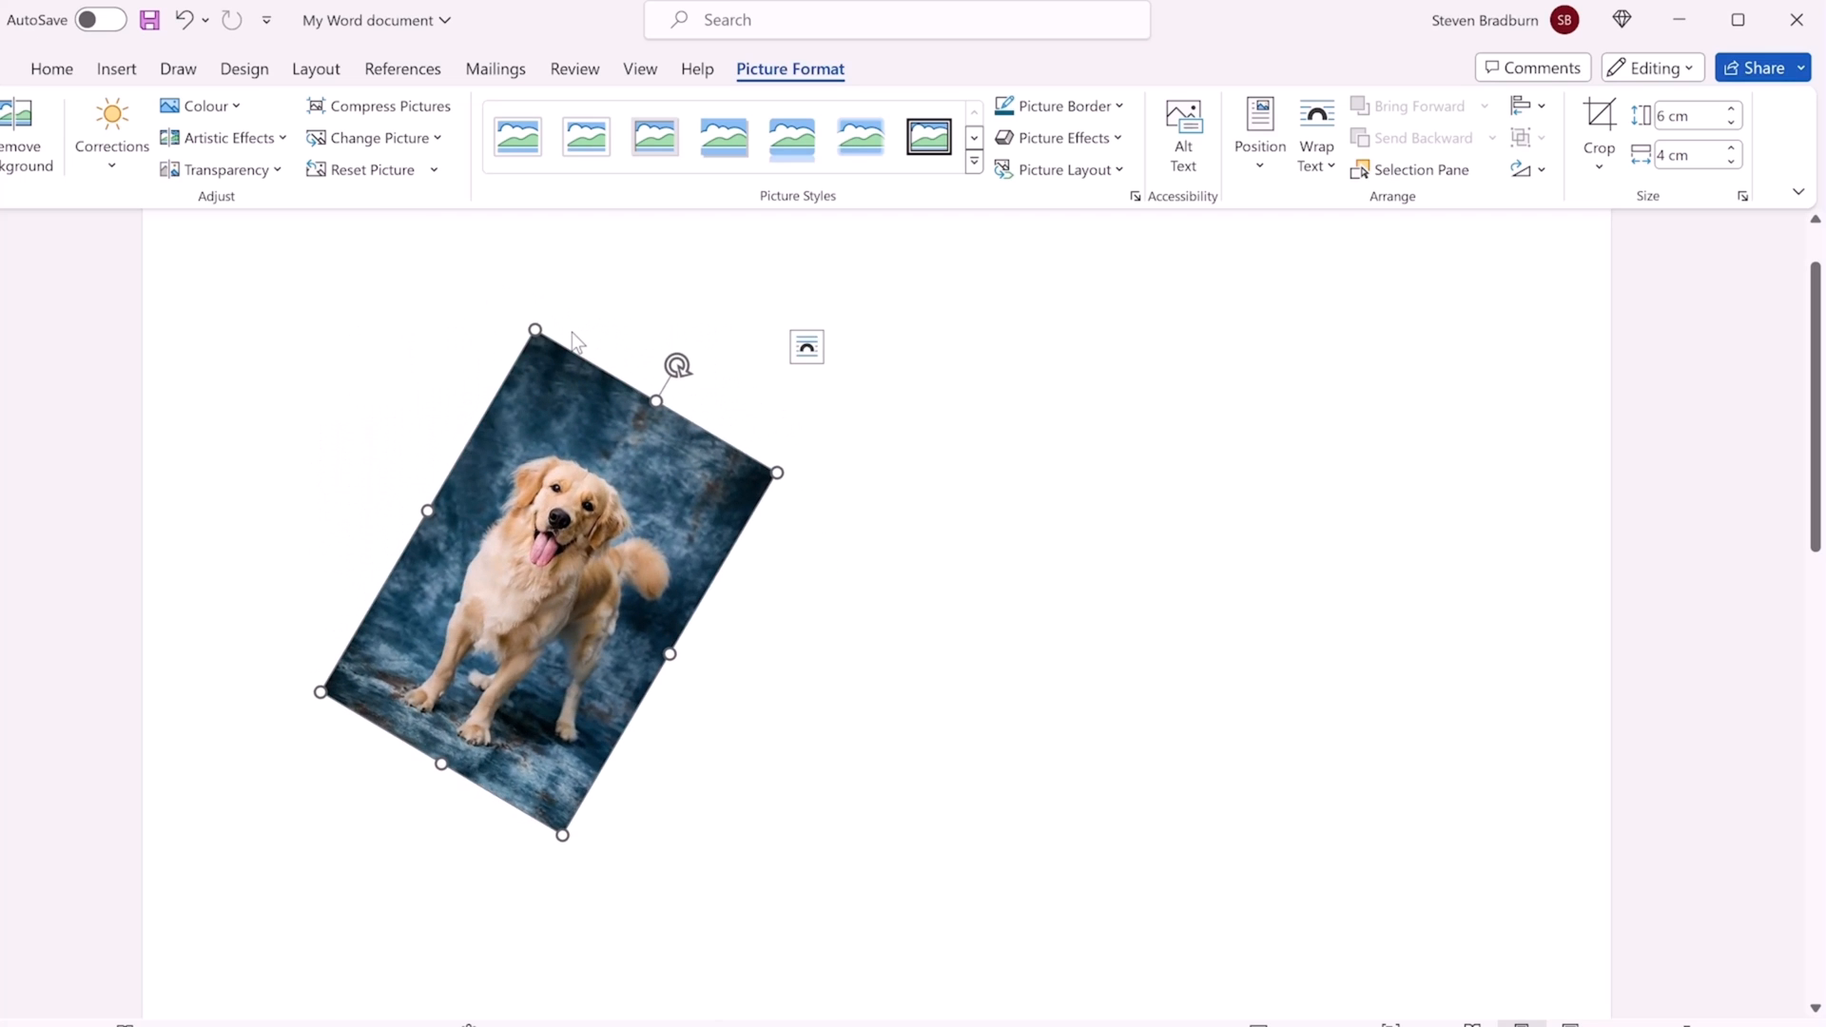
{"action": "key", "text": "ctrl+z"}
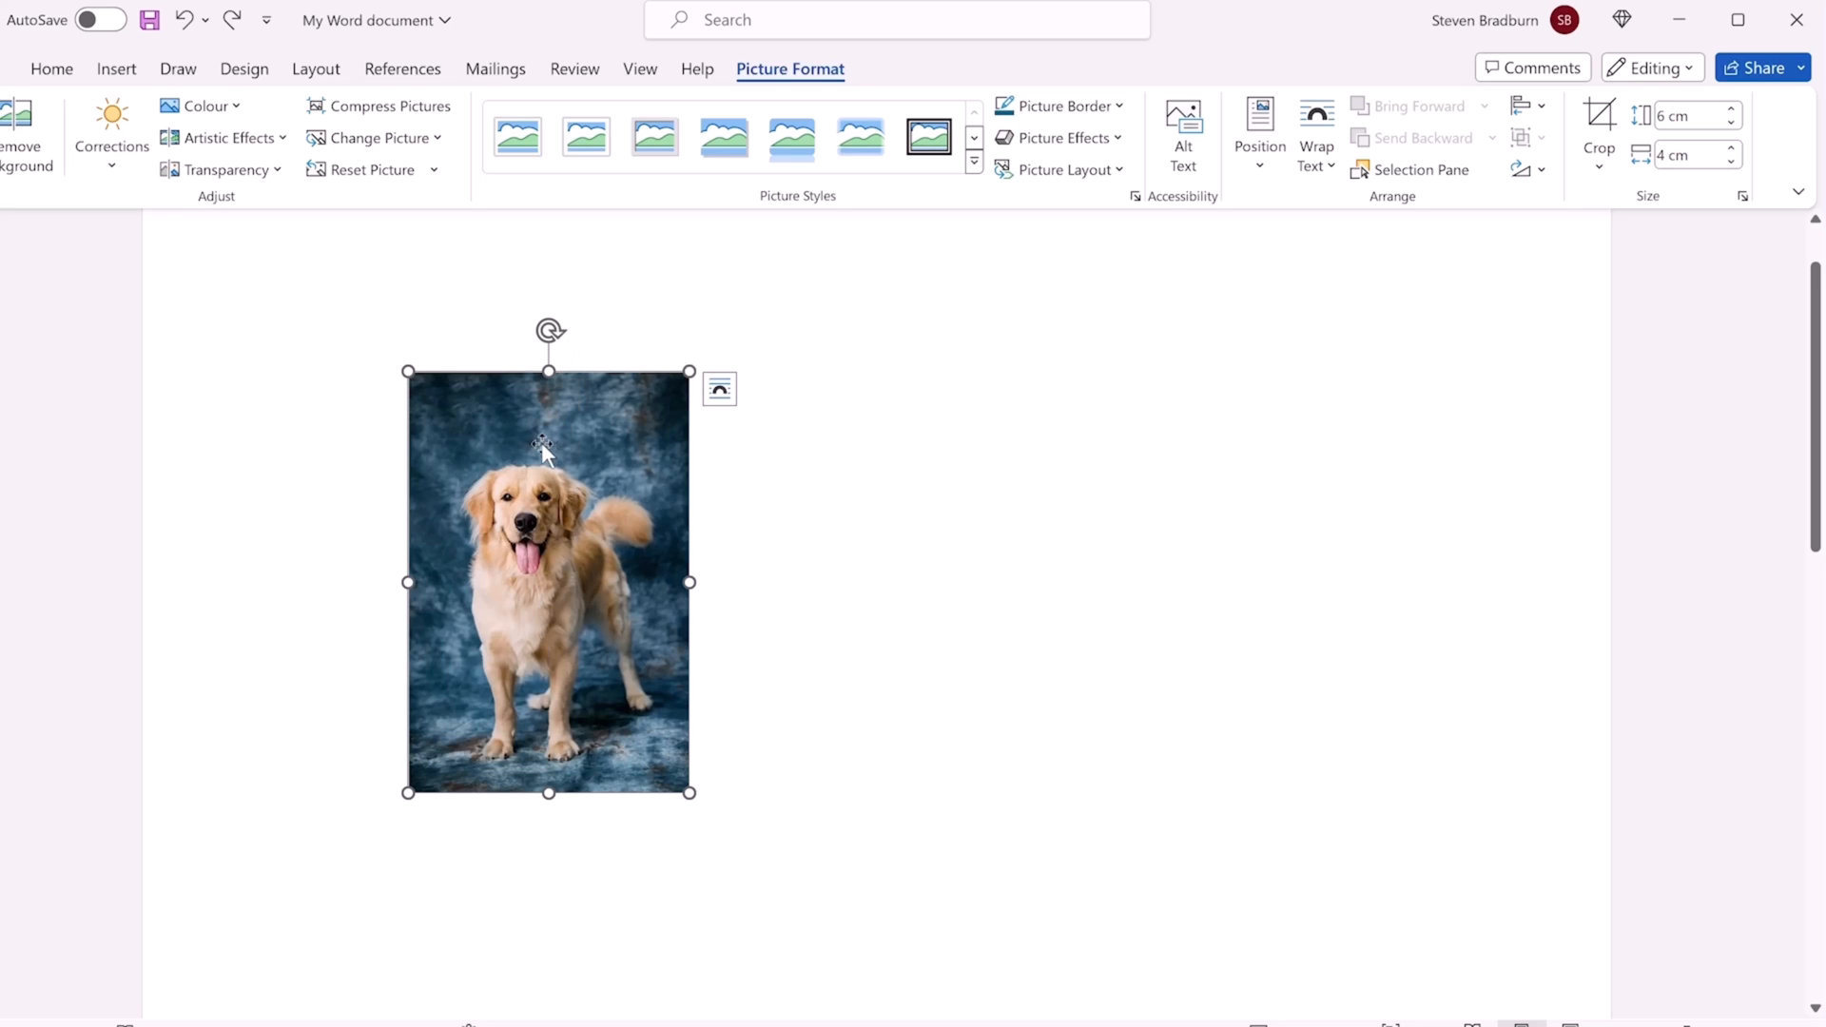
Try to move the in-line dog picture freely to a lower spot on the blank page
{"action": "left_click_drag", "start_coordinate": [552, 466], "coordinate": [506, 882]}
{"action": "left_click_drag", "start_coordinate": [636, 928], "coordinate": [604, 898]}
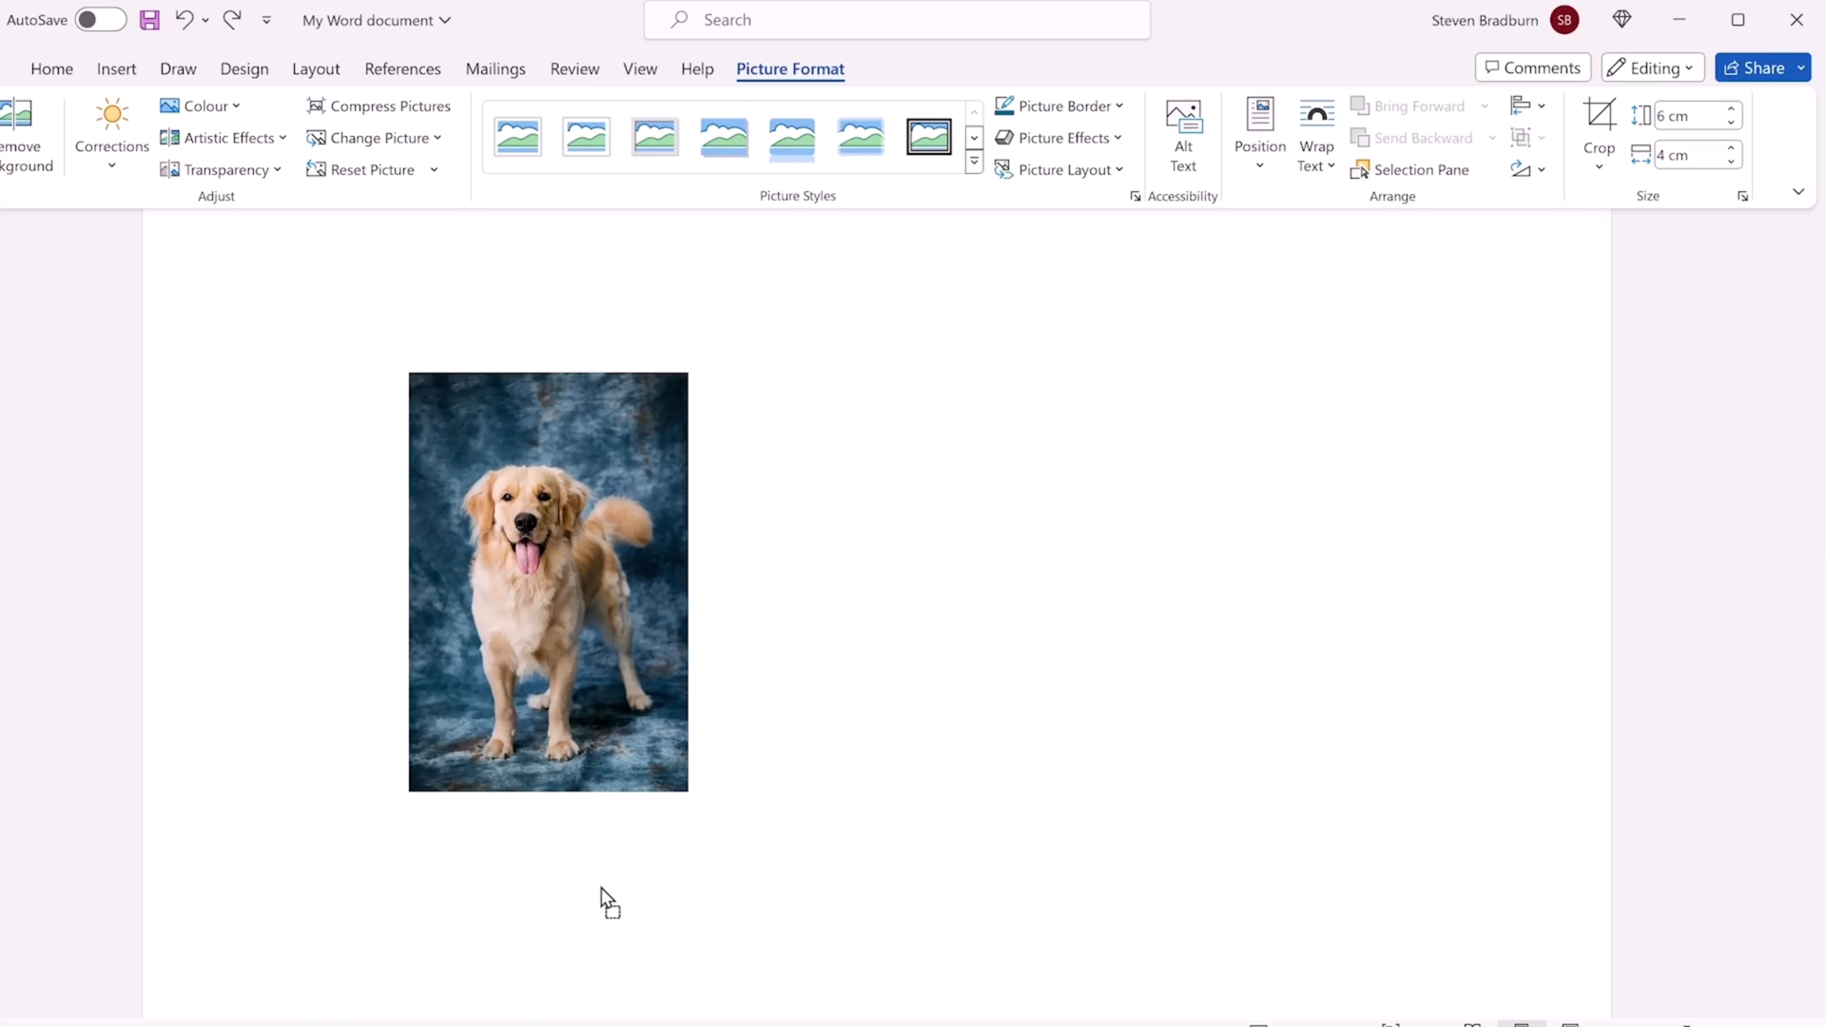
{"action": "left_click_drag", "start_coordinate": [610, 644], "coordinate": [611, 643]}
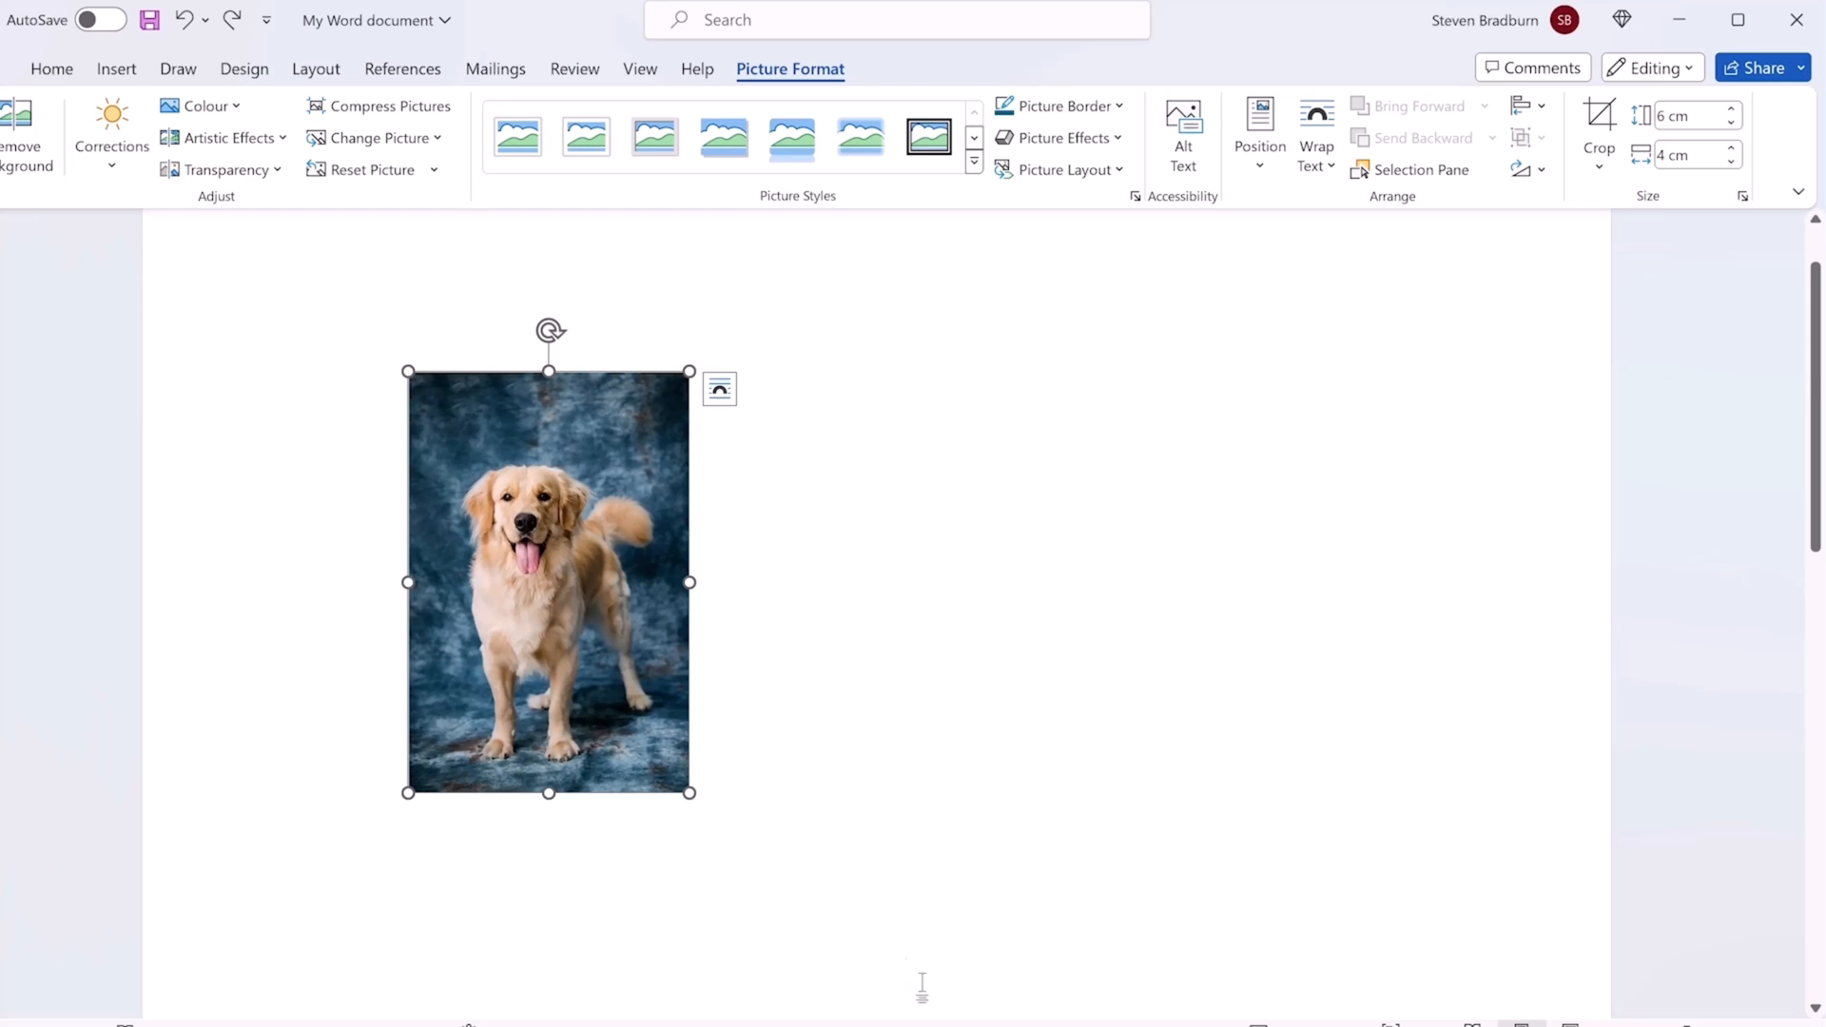
{"action": "left_click", "coordinate": [1090, 929]}
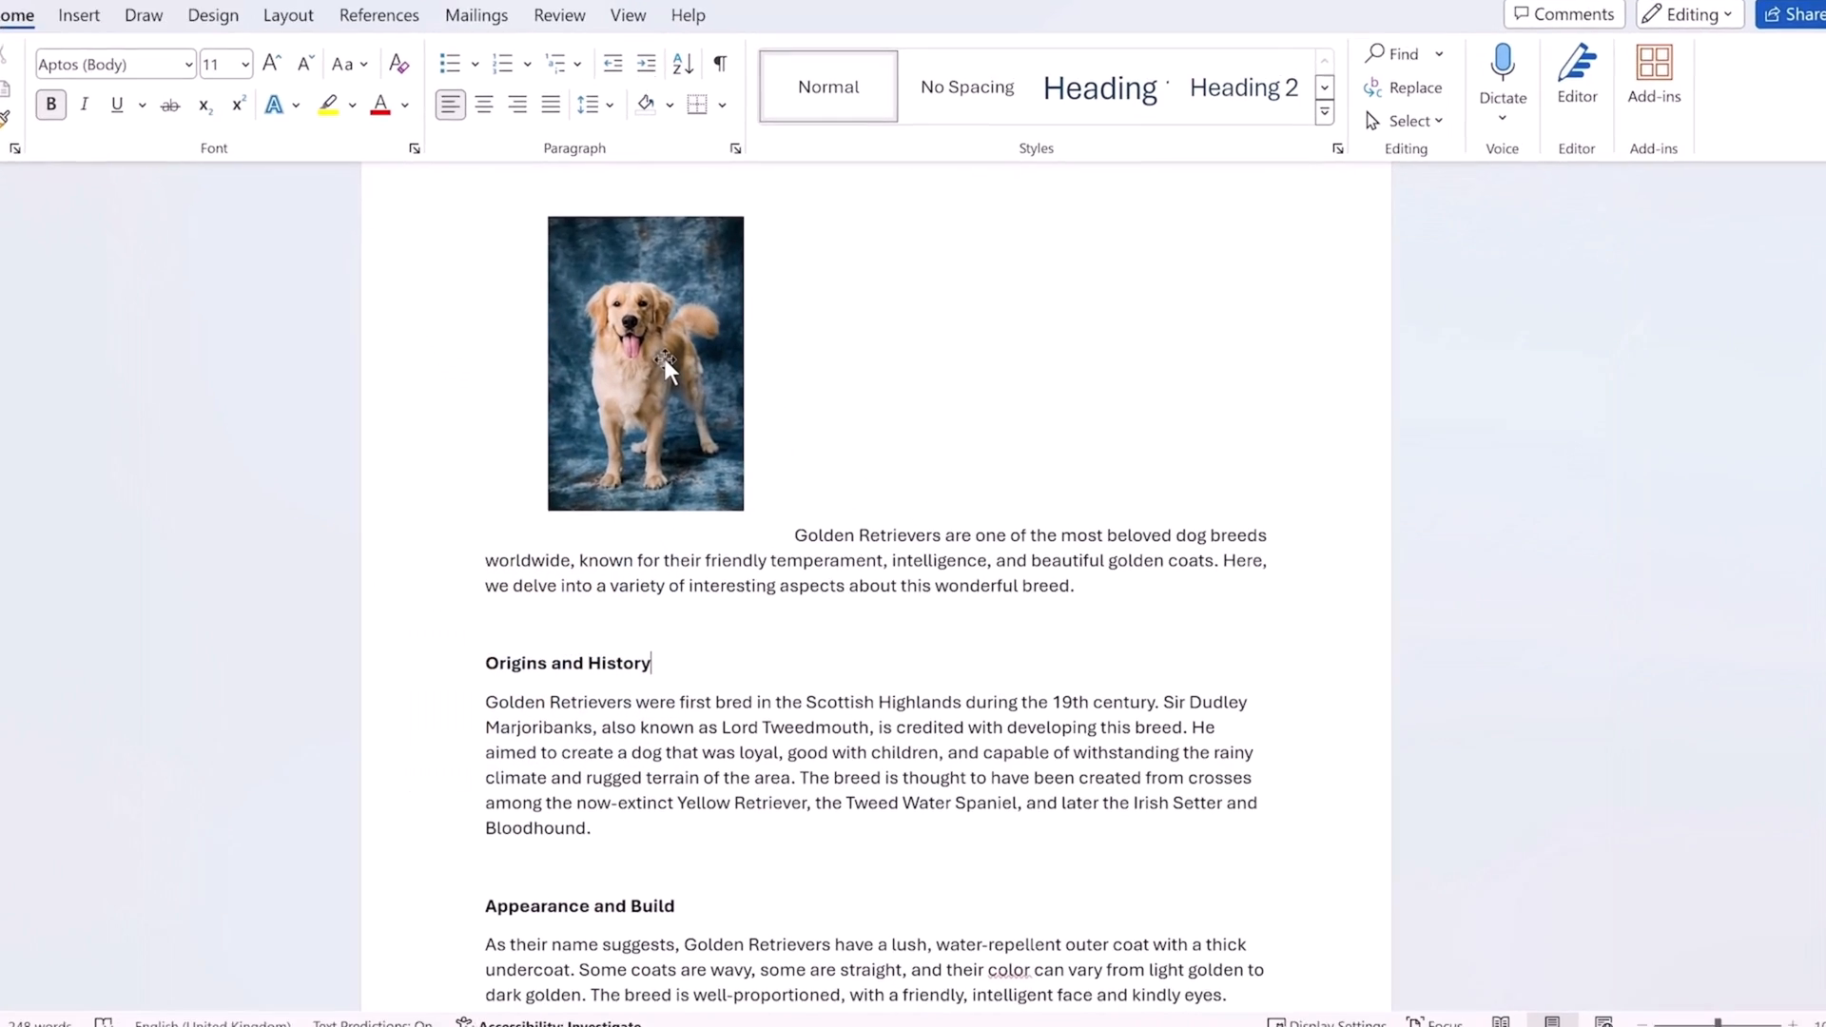
Move the in-line dog picture below the Origins and History paragraph, and from there into that paragraph's text
{"action": "left_click", "coordinate": [644, 332]}
{"action": "left_click_drag", "start_coordinate": [644, 333], "coordinate": [610, 651]}
{"action": "left_click_drag", "start_coordinate": [567, 570], "coordinate": [477, 819]}
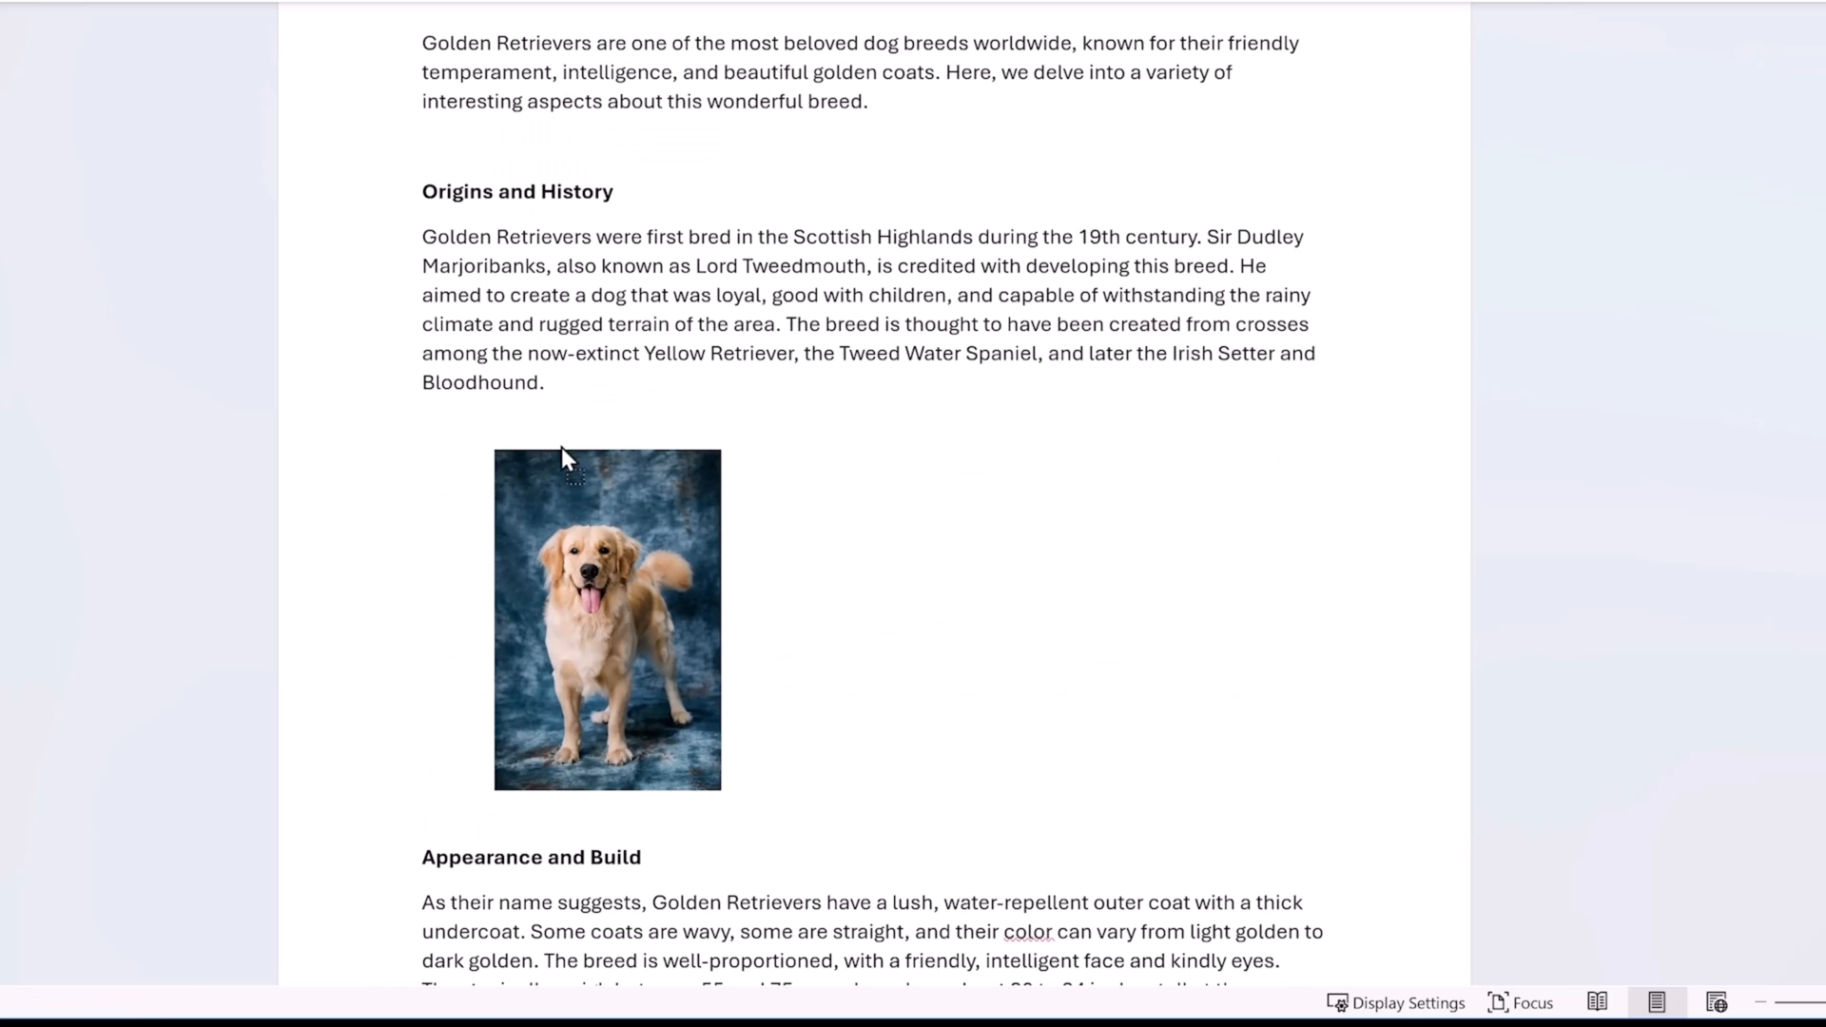
{"action": "left_click_drag", "start_coordinate": [562, 447], "coordinate": [541, 340]}
{"action": "left_click_drag", "start_coordinate": [535, 270], "coordinate": [535, 270]}
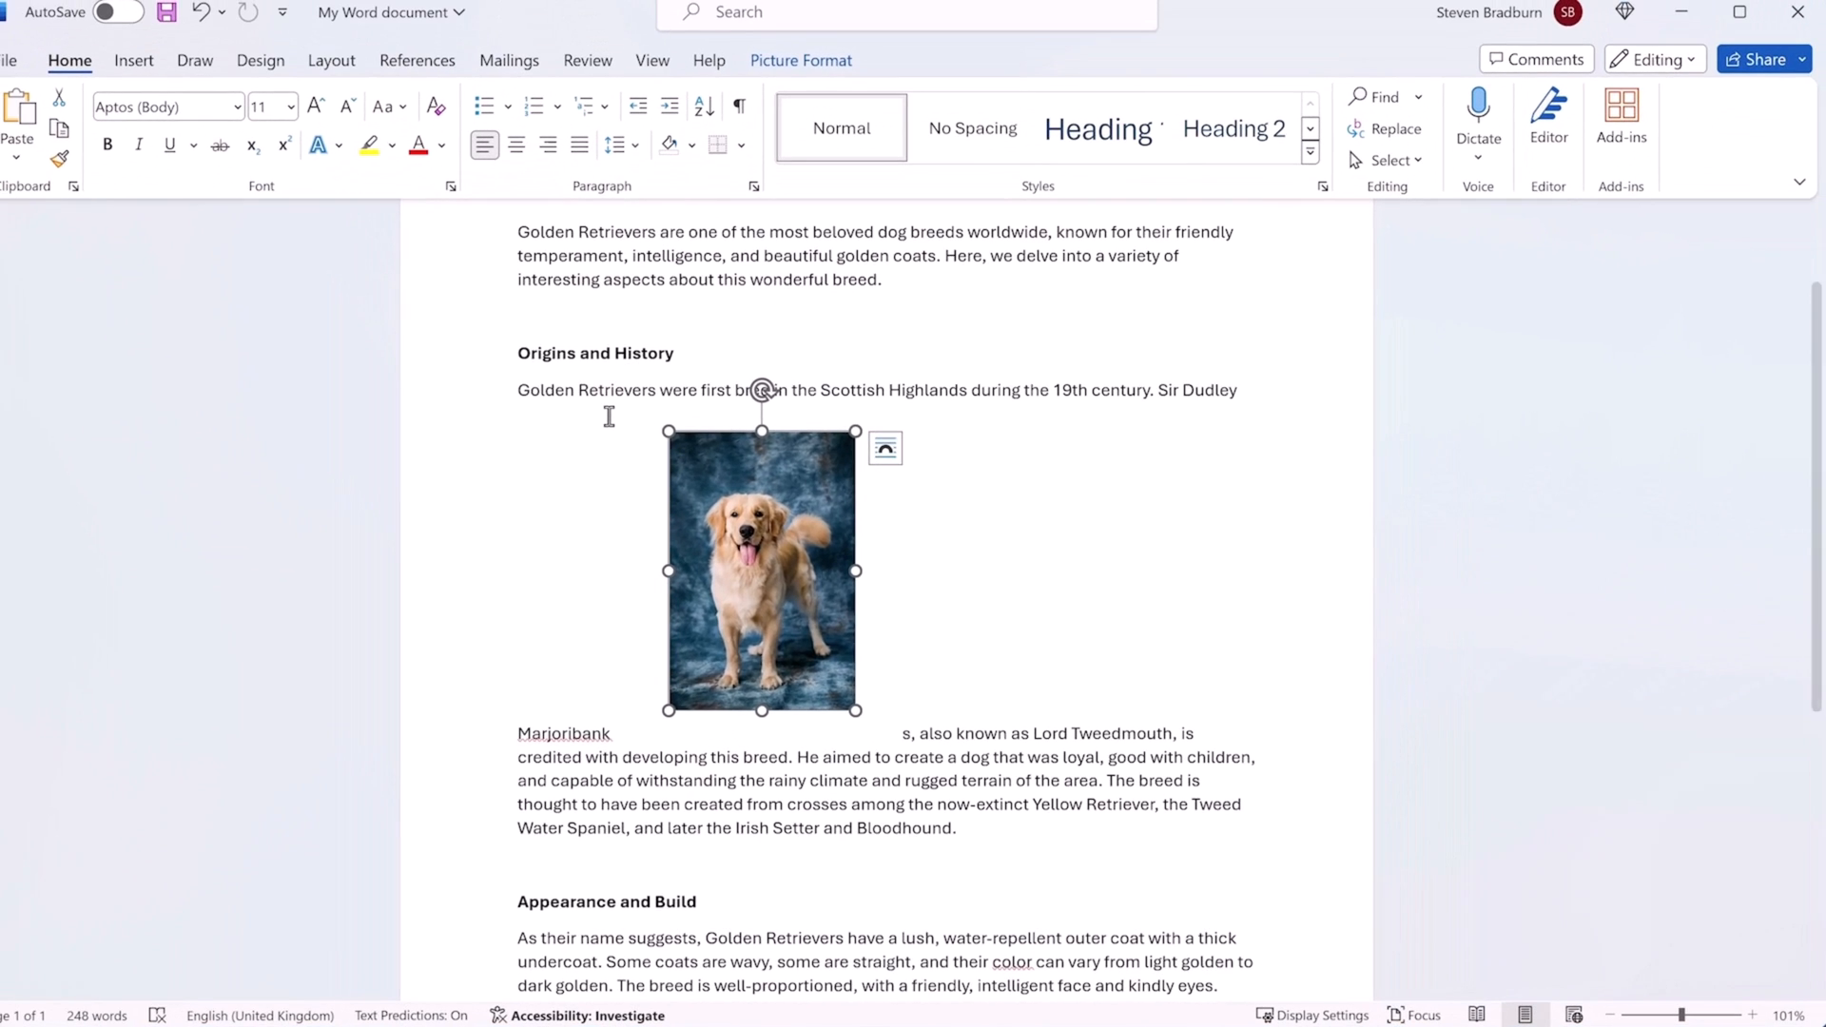
Set the dog picture's text wrapping to In Front of Text
{"action": "left_click", "coordinate": [809, 63]}
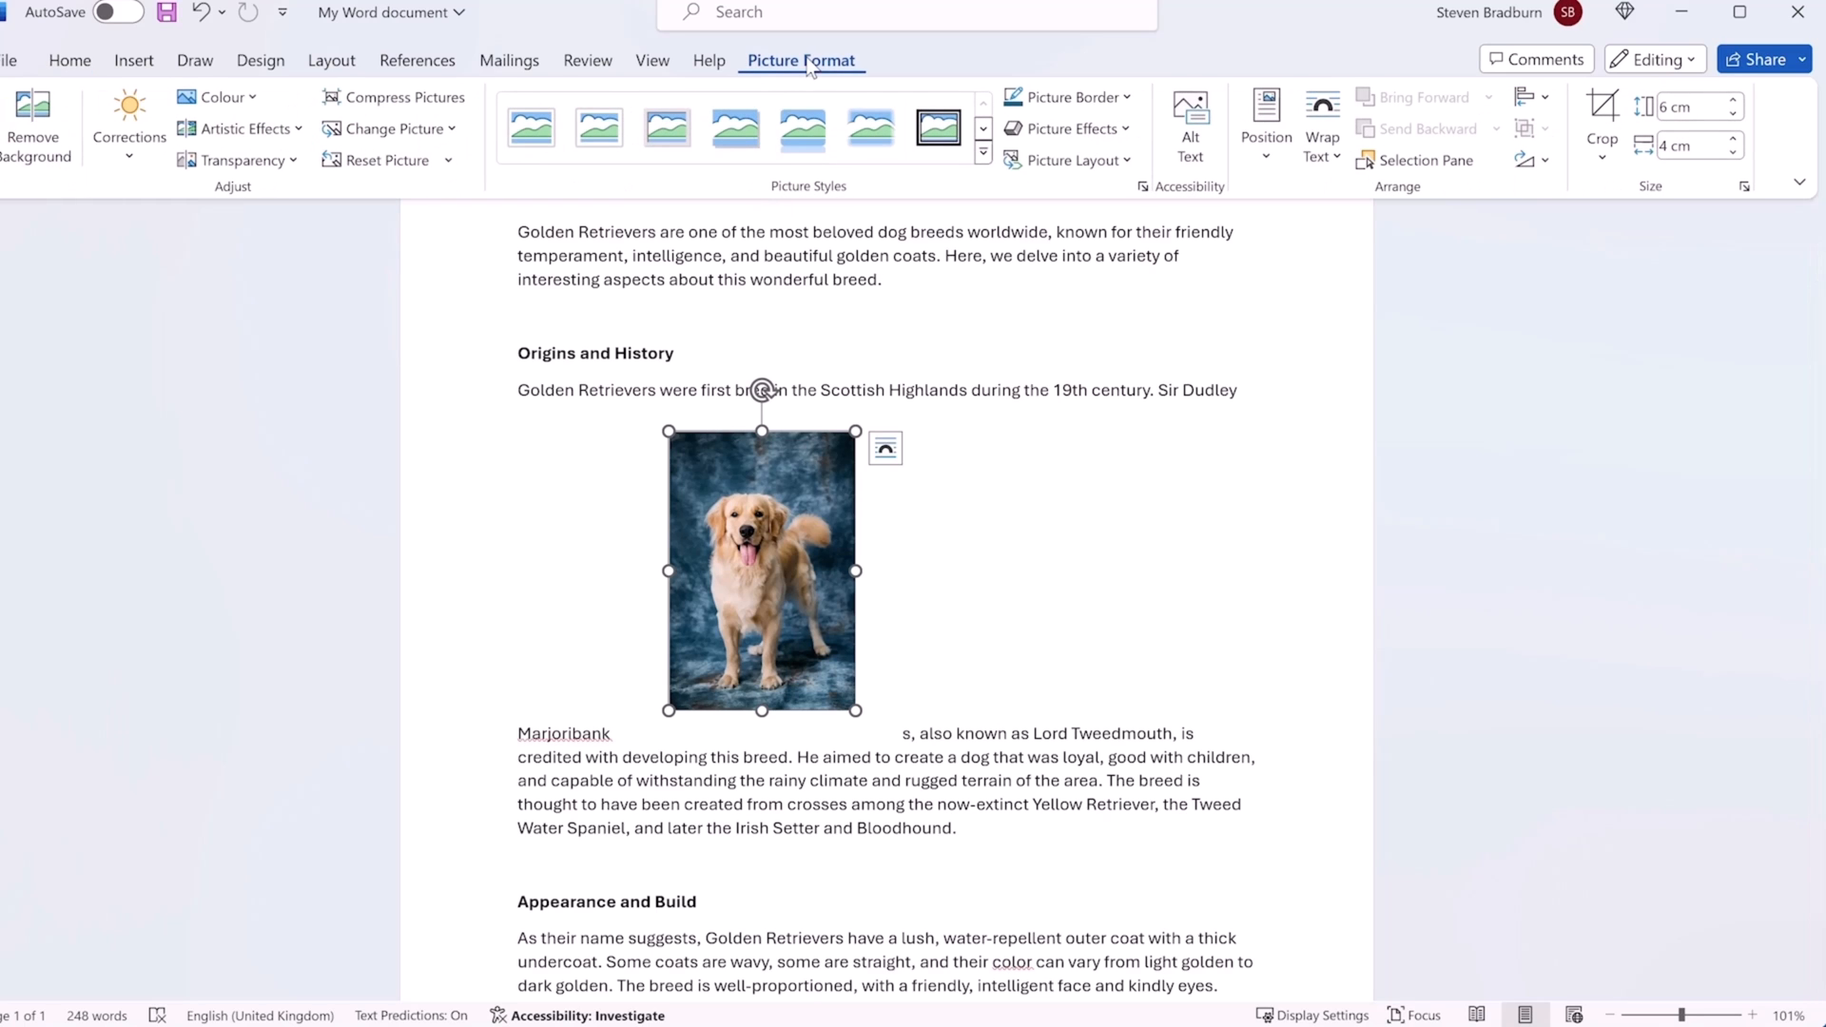
{"action": "left_click", "coordinate": [1320, 152]}
{"action": "left_click", "coordinate": [1313, 386]}
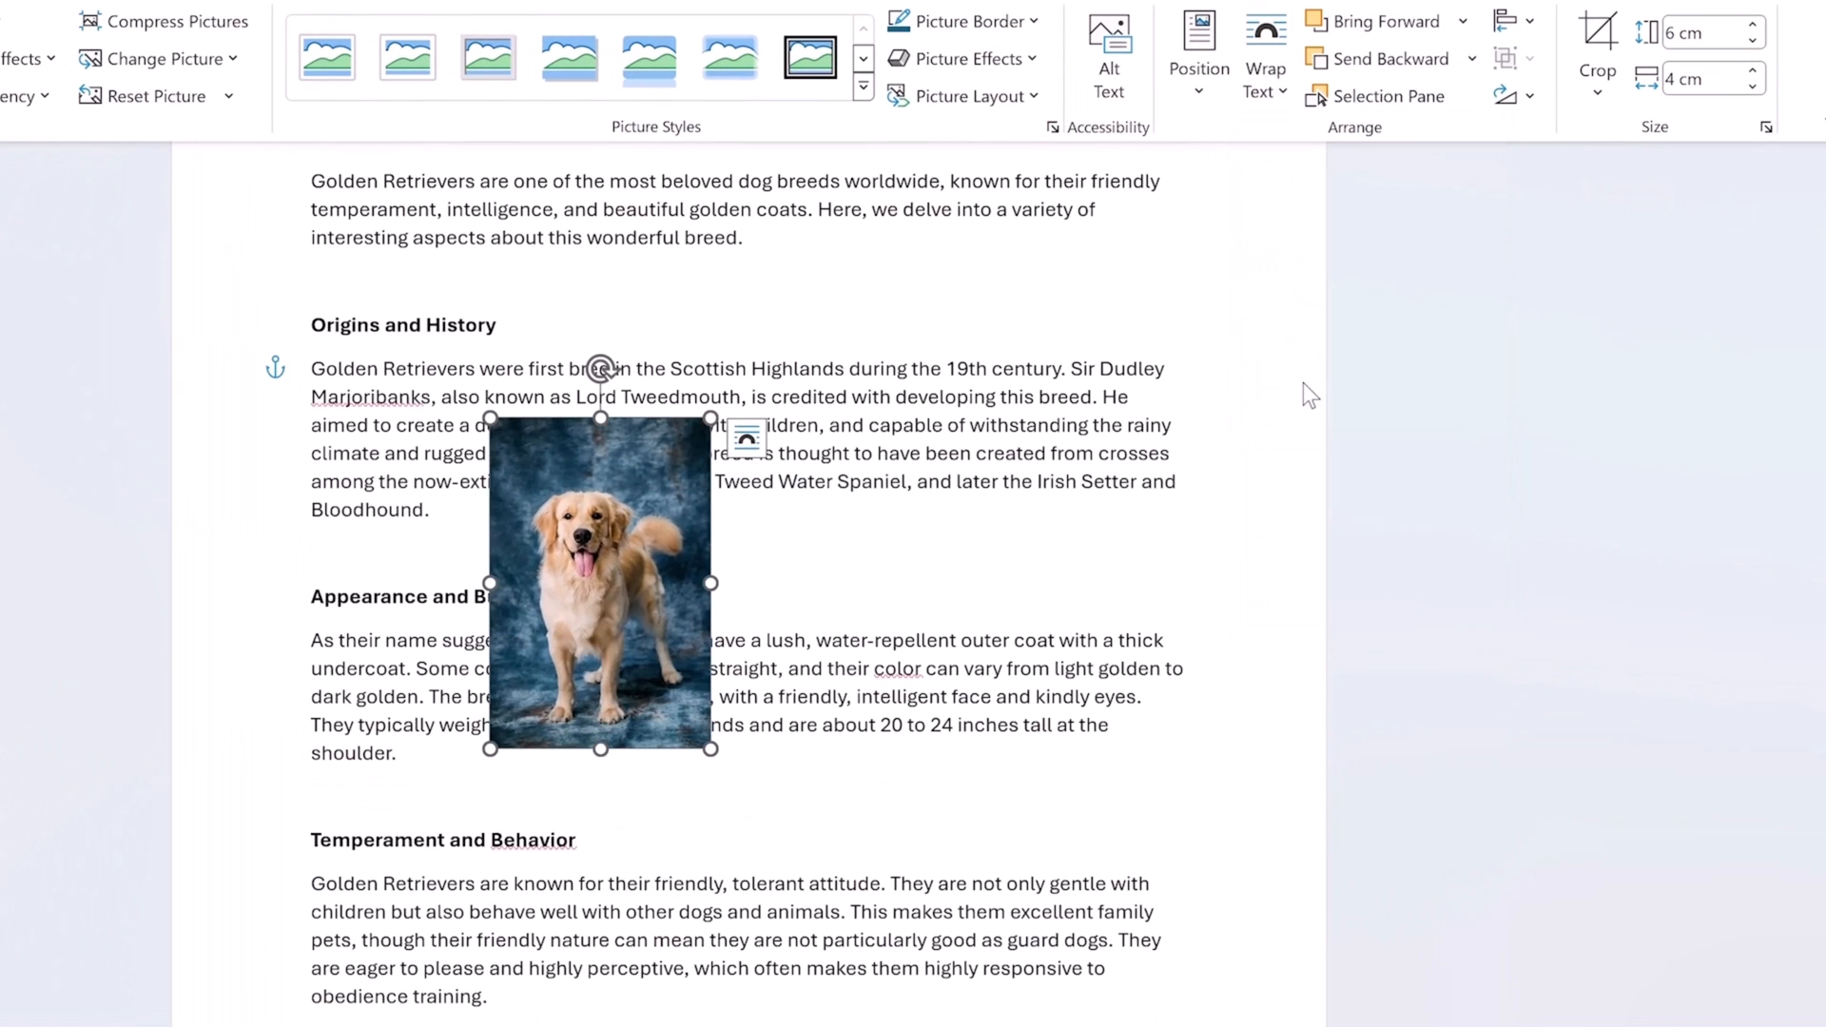
Move the dog picture to the empty space beneath the Temperament and Behavior paragraph and deselect it
{"action": "scroll", "coordinate": [512, 523], "scroll_direction": "down", "scroll_amount": 2}
{"action": "scroll", "coordinate": [511, 522], "scroll_direction": "down", "scroll_amount": 1}
{"action": "left_click_drag", "start_coordinate": [592, 330], "coordinate": [693, 929]}
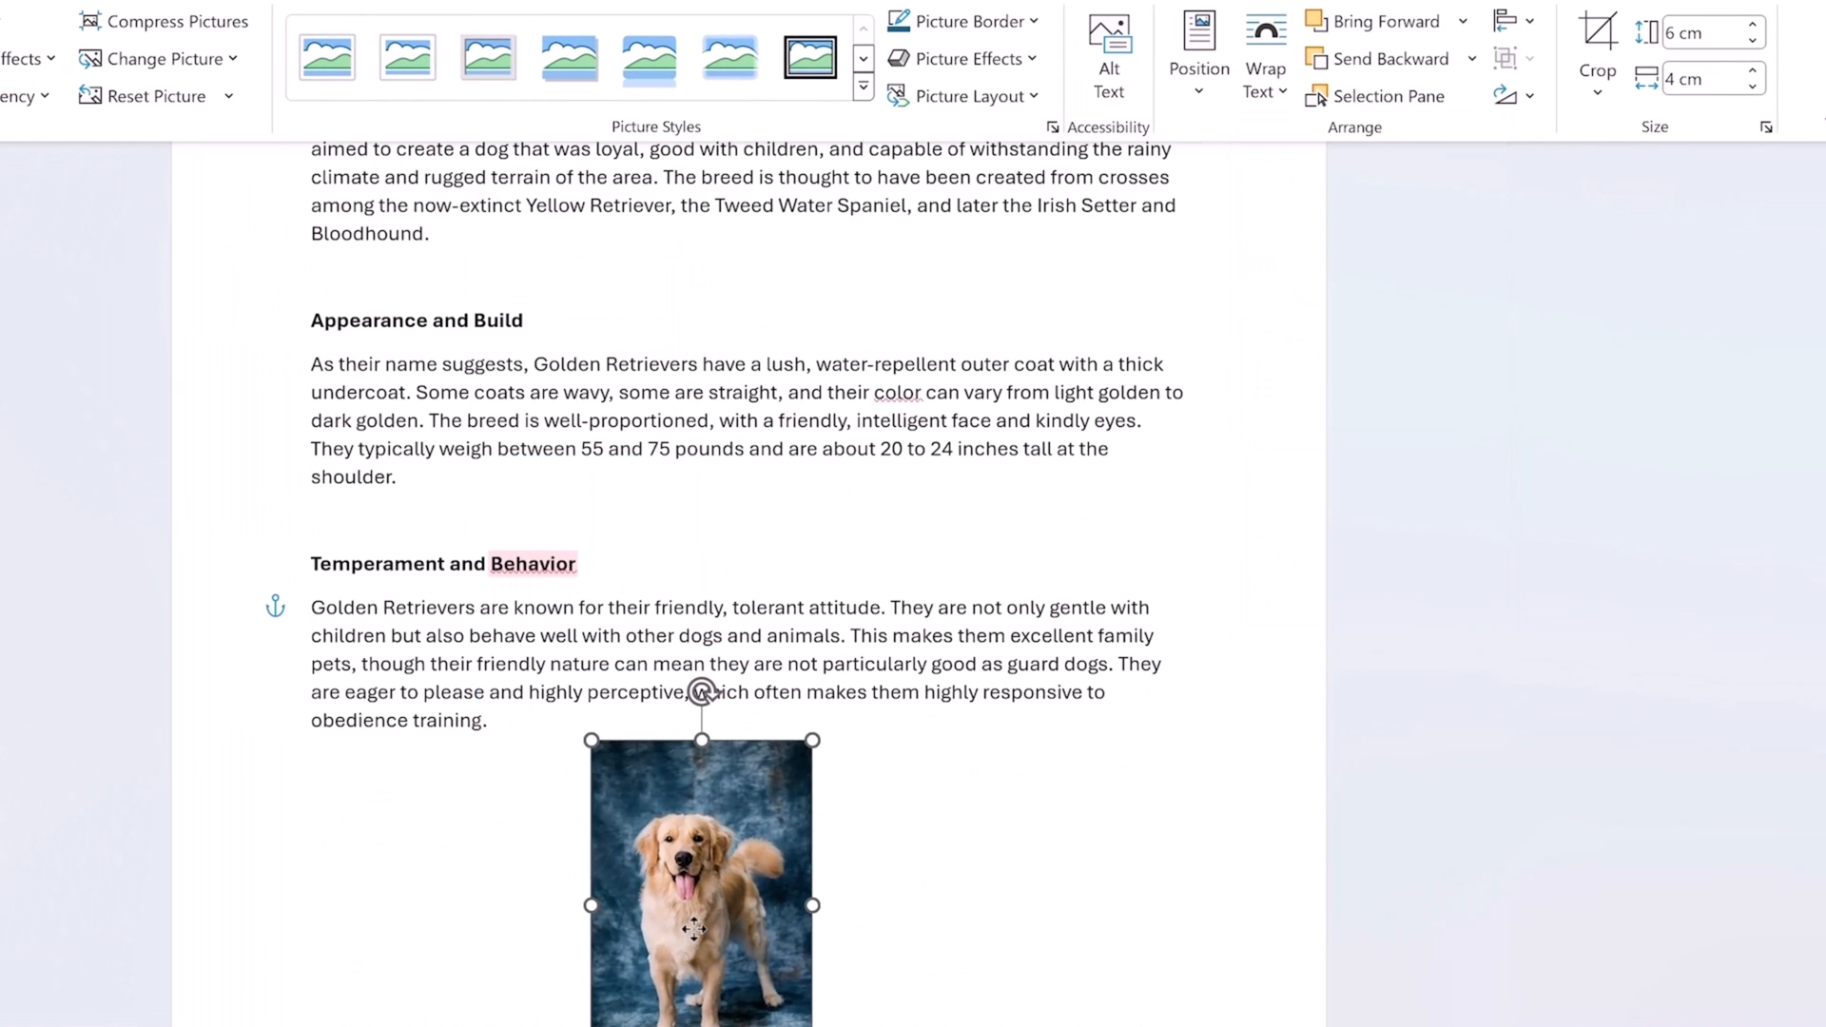
{"action": "left_click", "coordinate": [888, 819]}
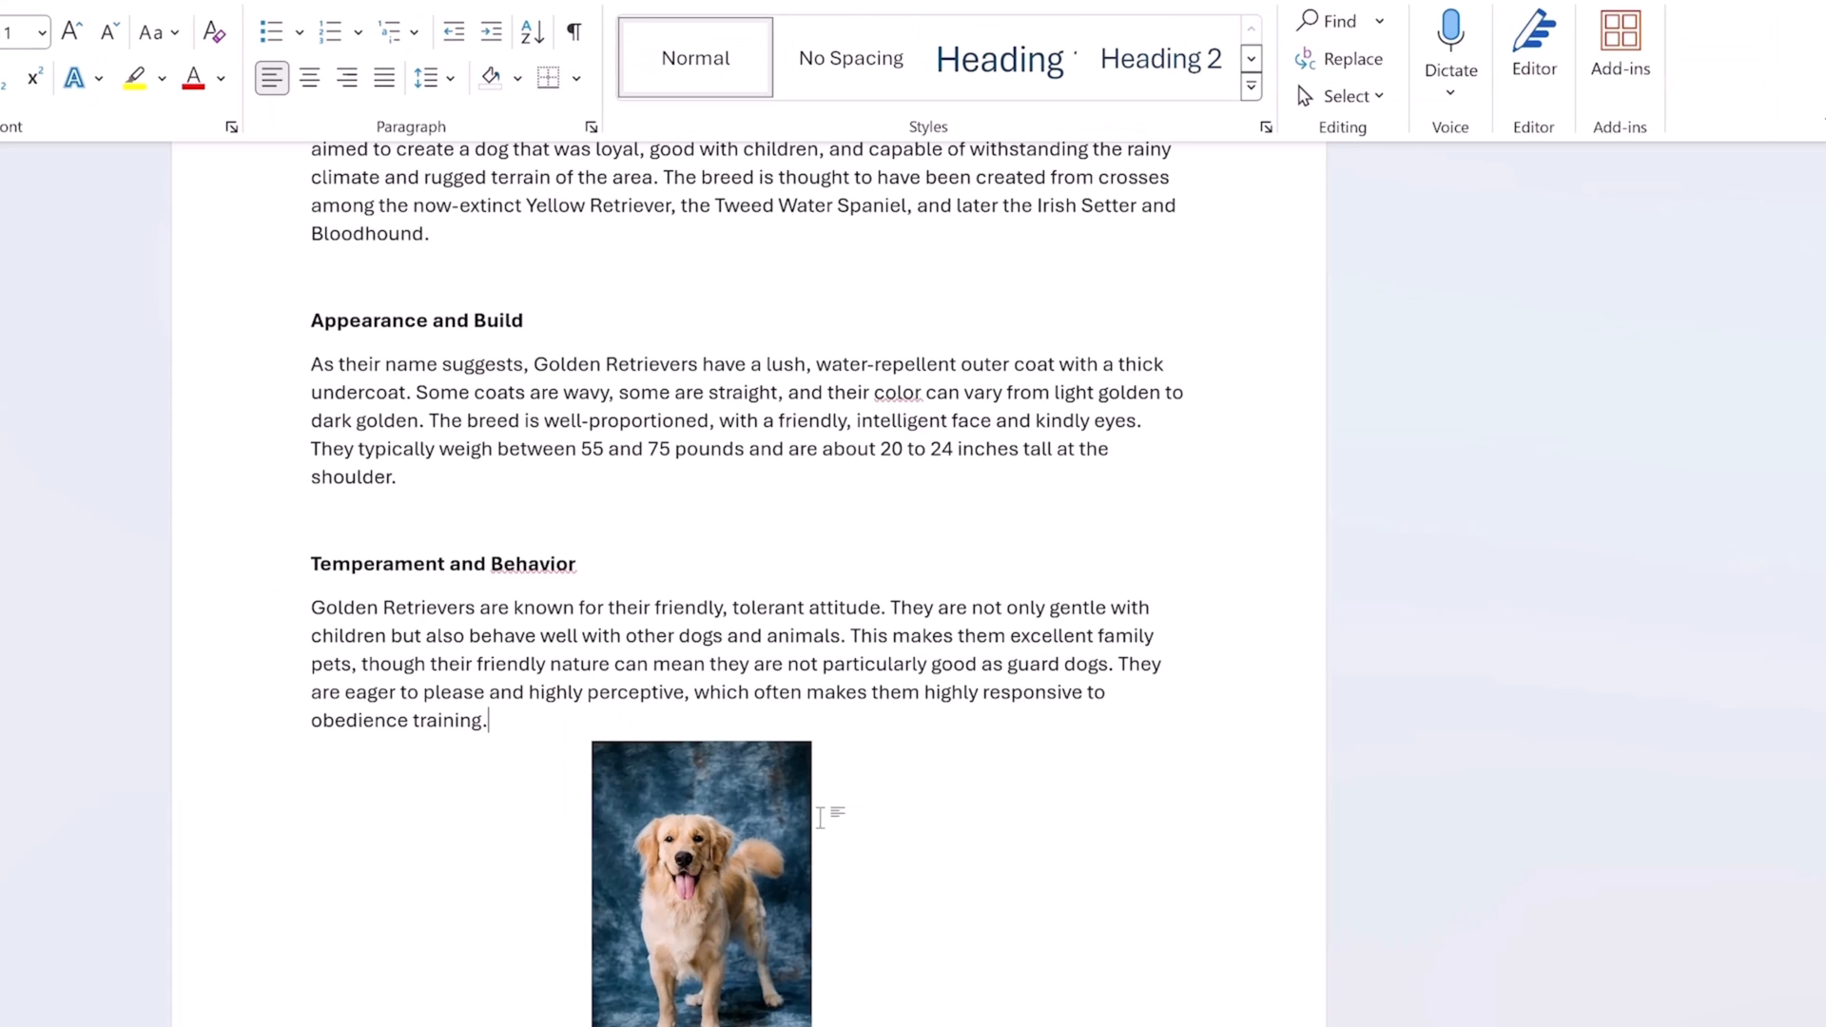
View the Format Picture effect options for the dog picture and close them without changing anything
{"action": "right_click", "coordinate": [691, 837]}
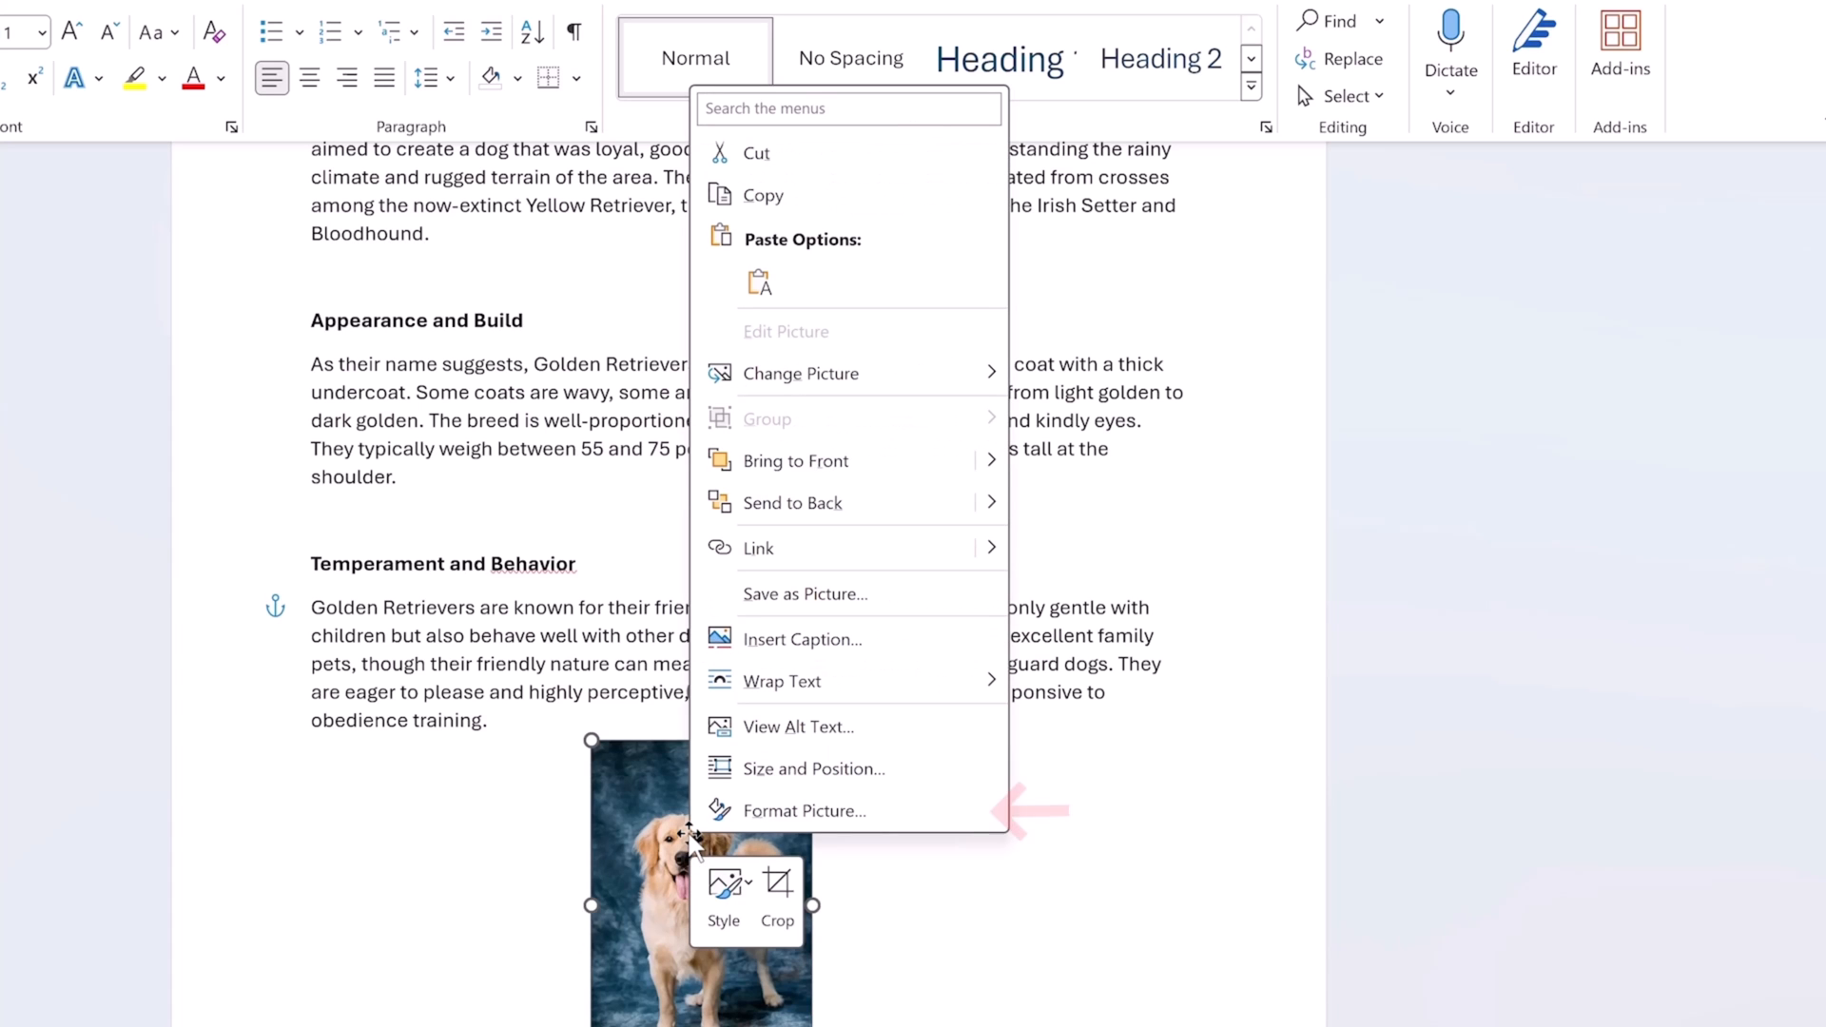
{"action": "left_click", "coordinate": [716, 813]}
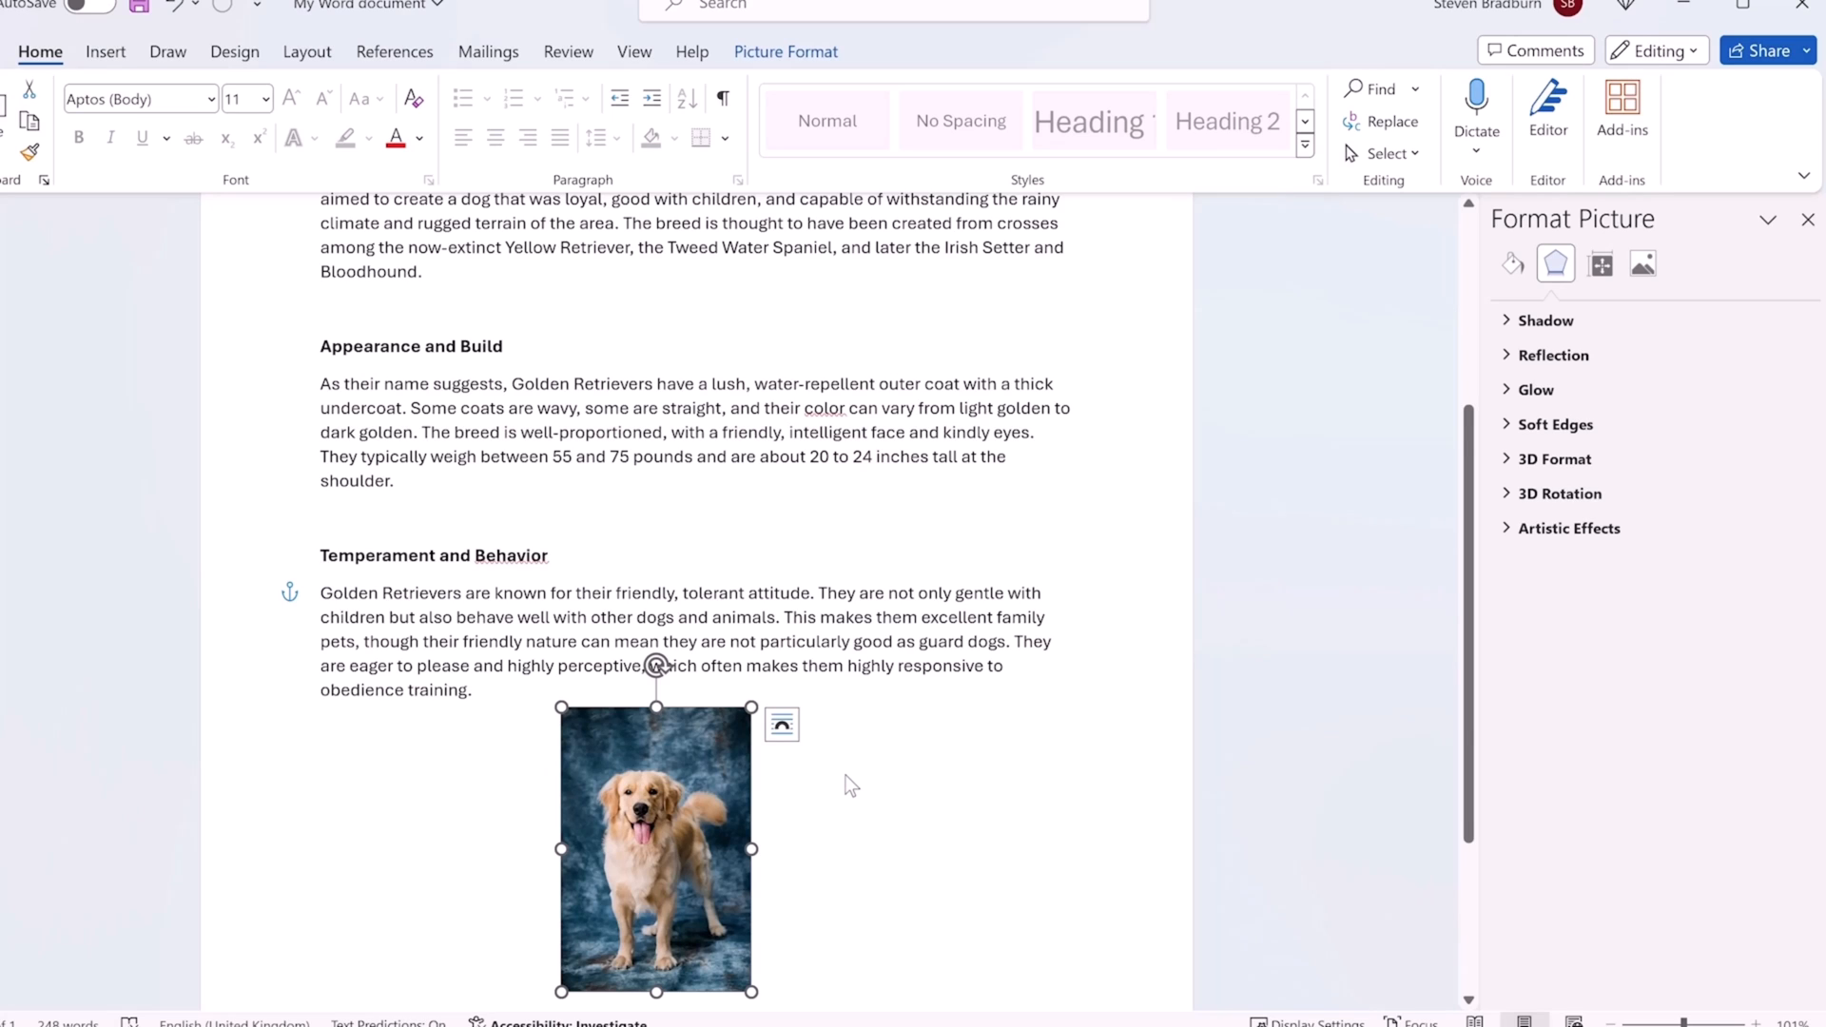
{"action": "left_click", "coordinate": [1805, 224]}
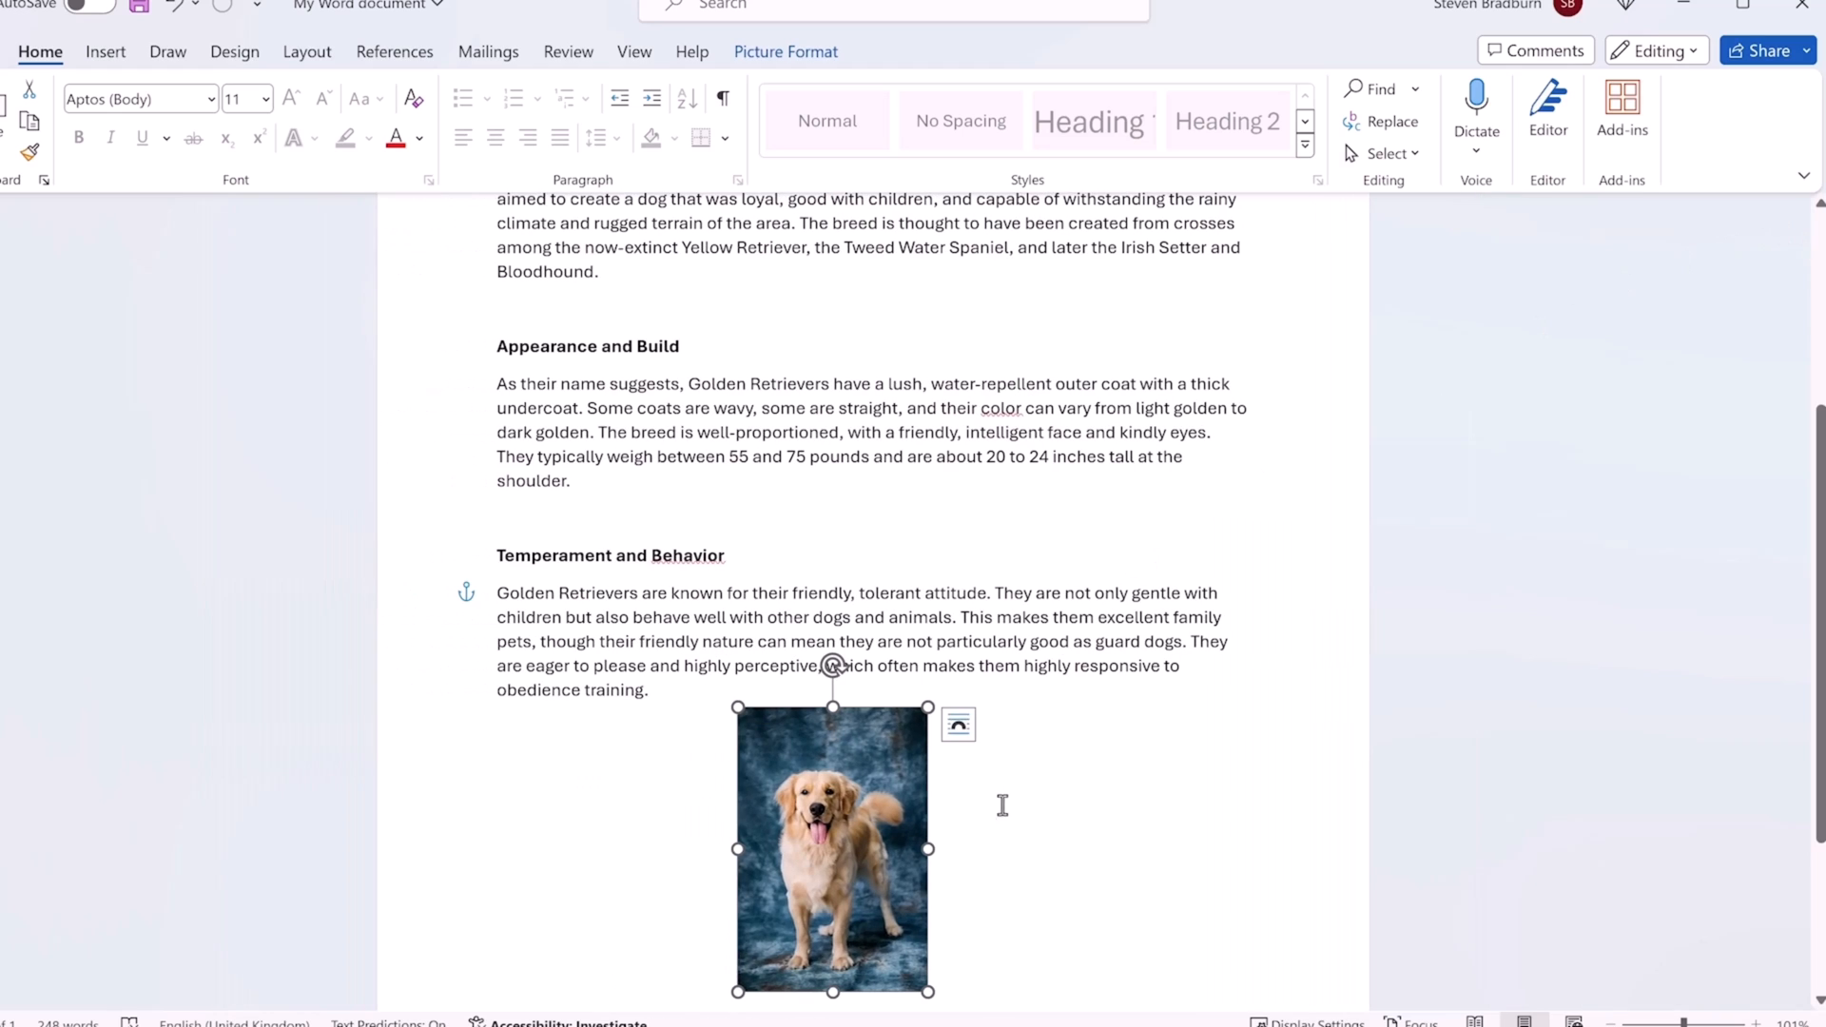
{"action": "left_click", "coordinate": [1002, 810]}
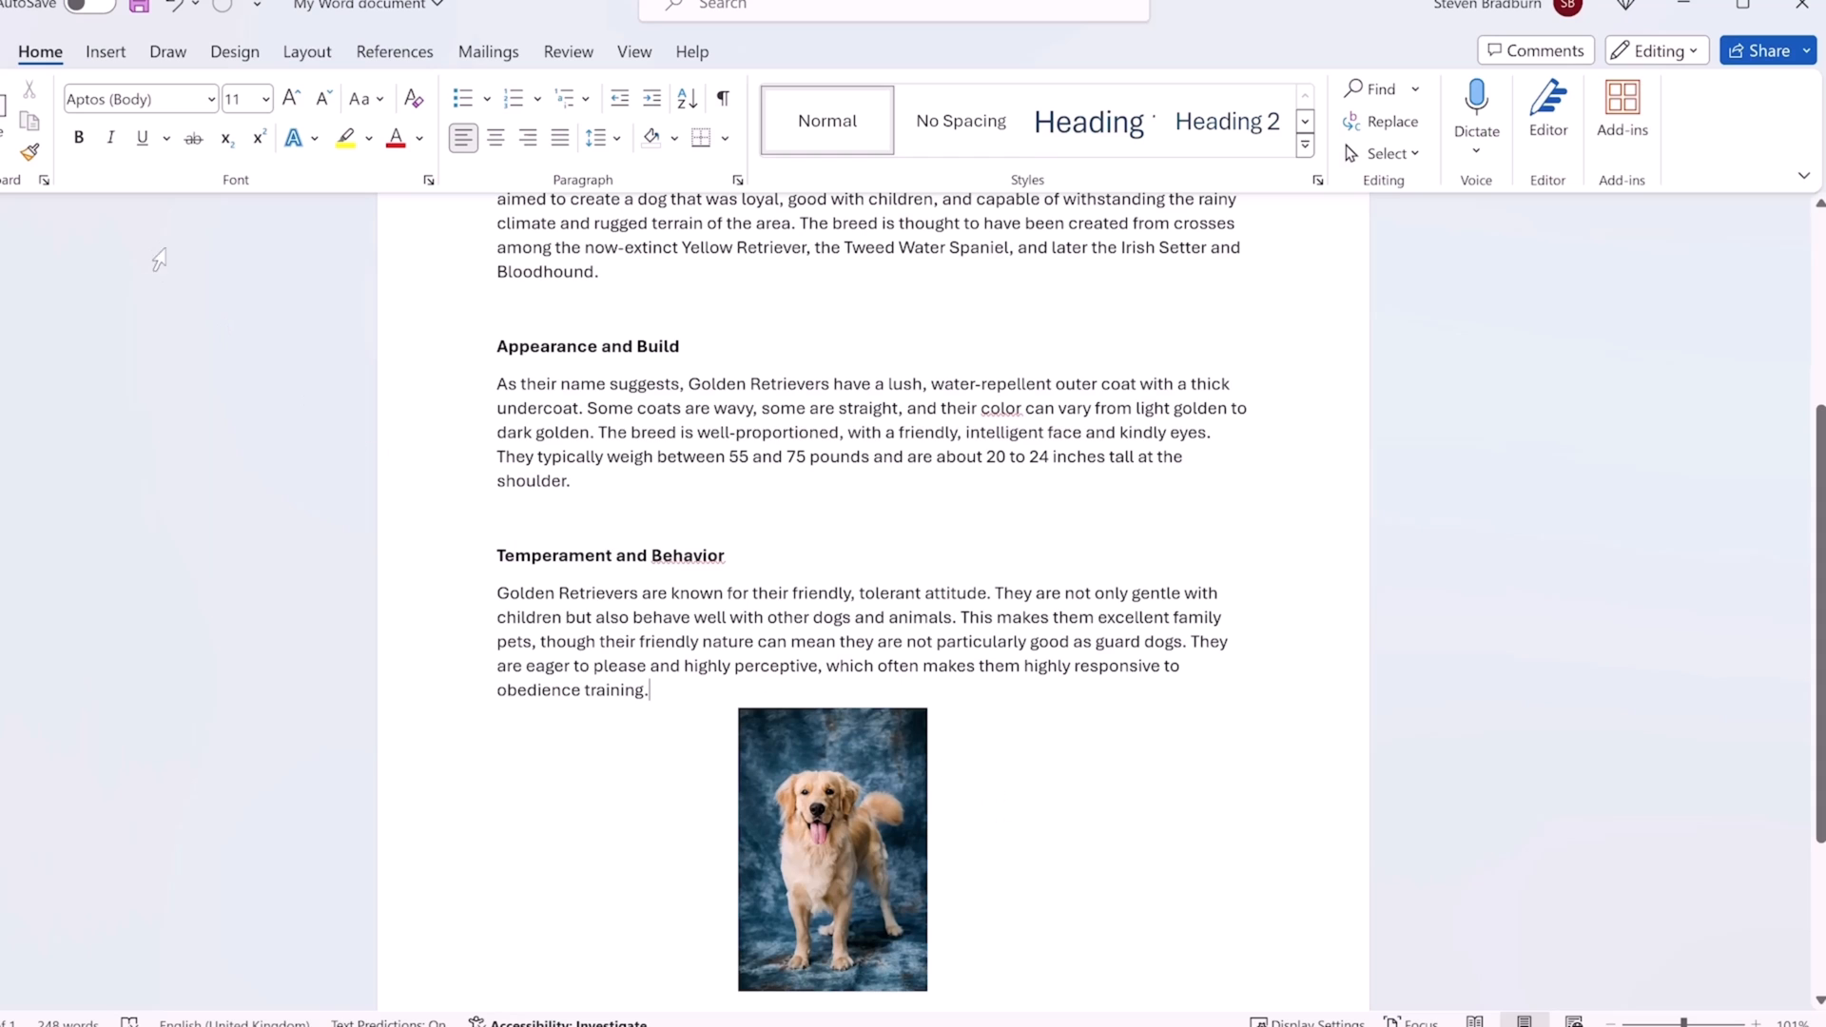
Draw a right block arrow pointing at the dog picture and size it to about 2.4 cm high and 3.5 cm wide
{"action": "left_click", "coordinate": [99, 55]}
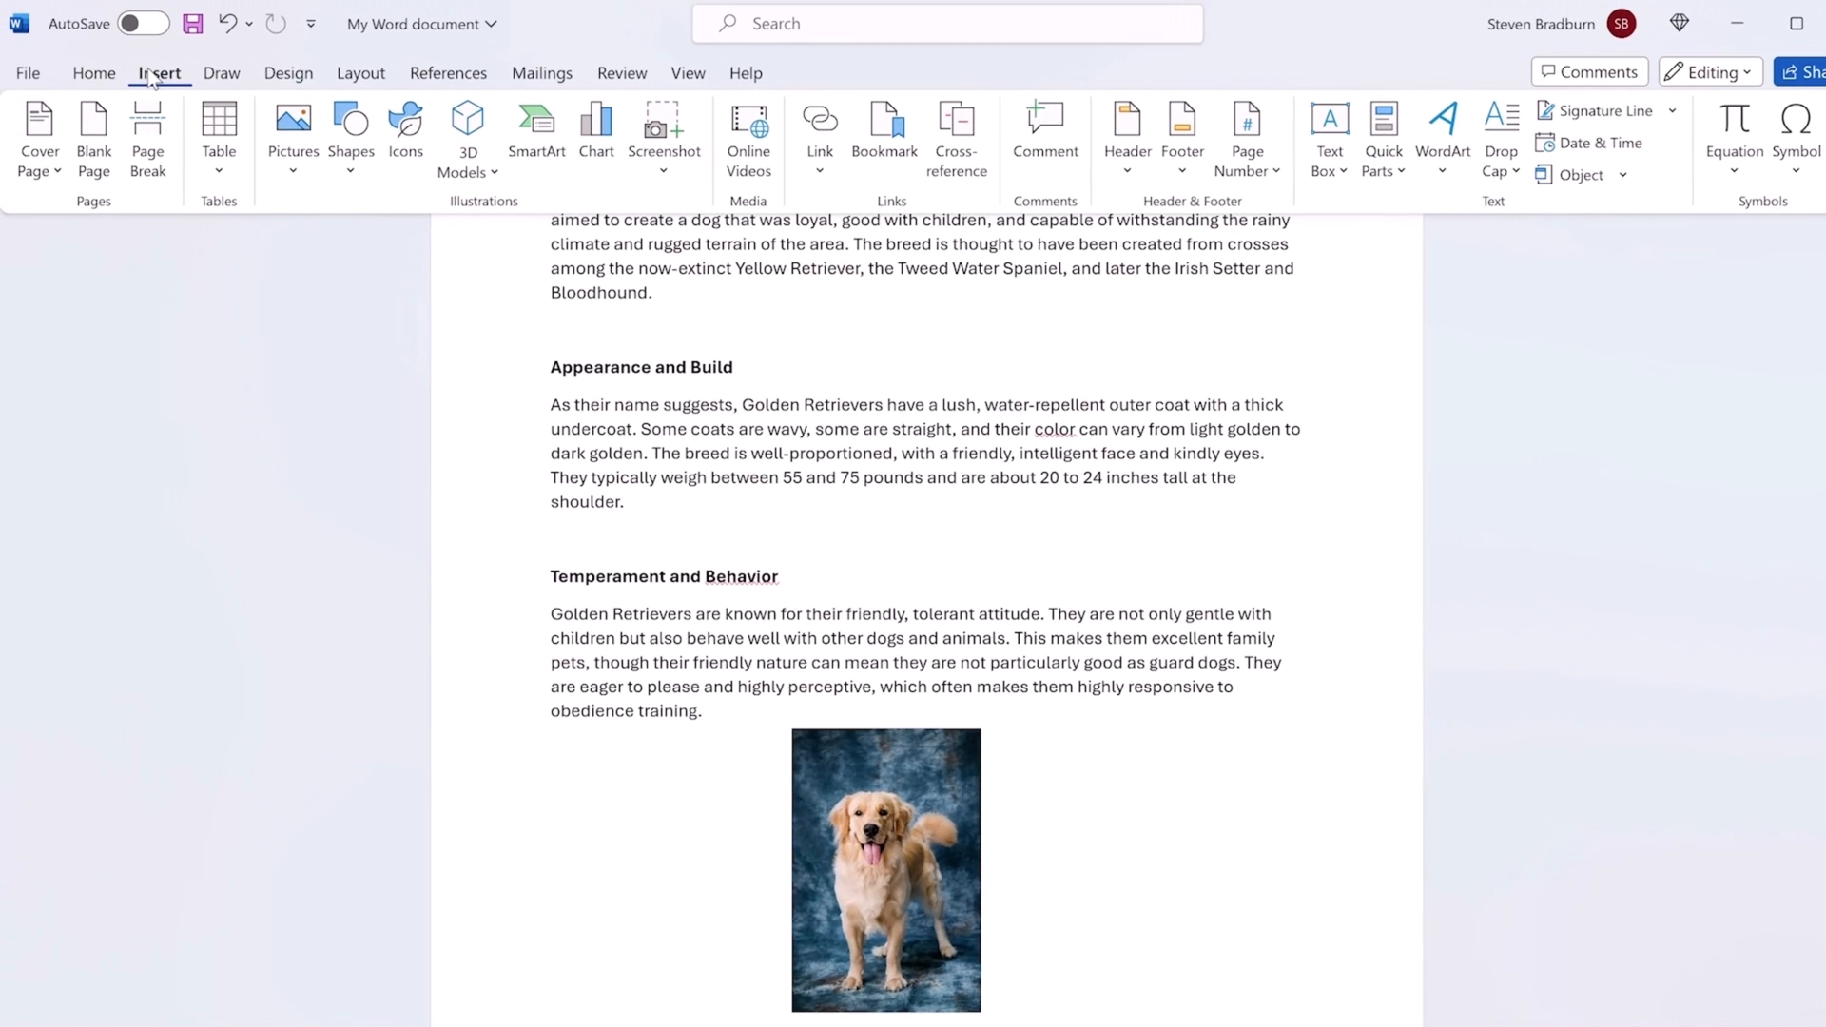
{"action": "left_click", "coordinate": [348, 176]}
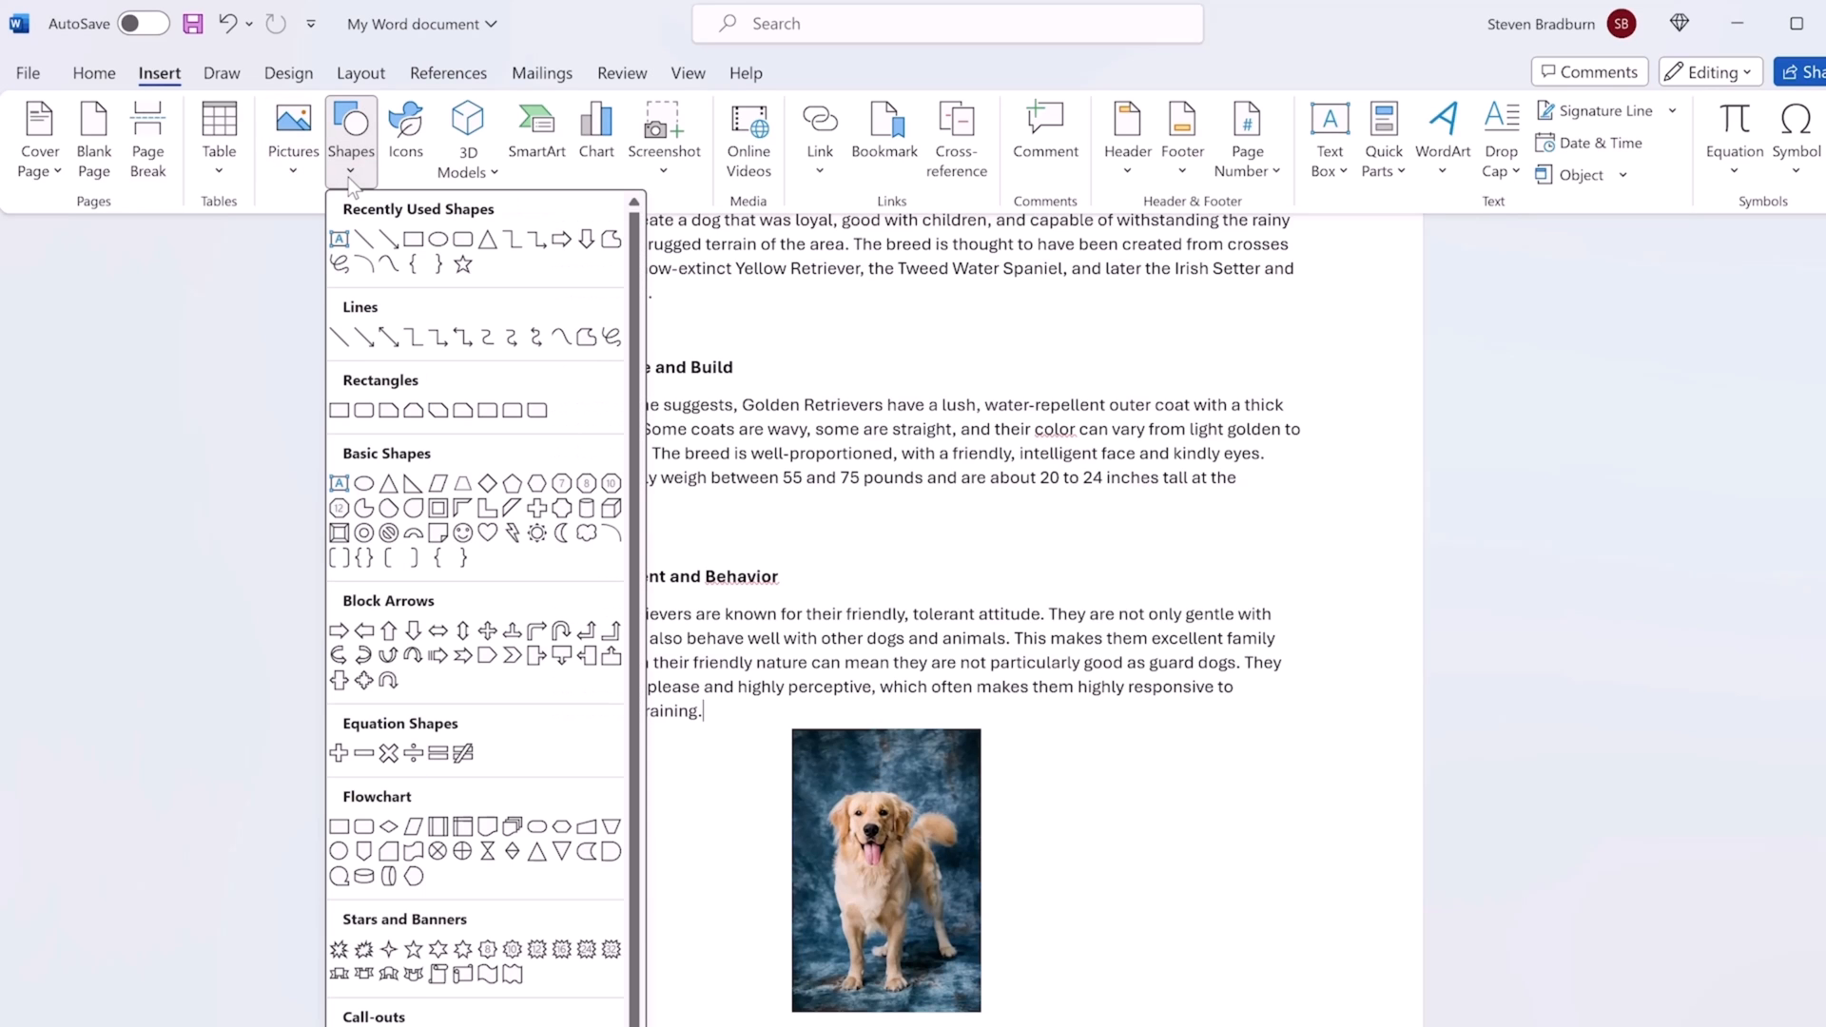
{"action": "left_click", "coordinate": [561, 238]}
{"action": "left_click_drag", "start_coordinate": [553, 795], "coordinate": [709, 899]}
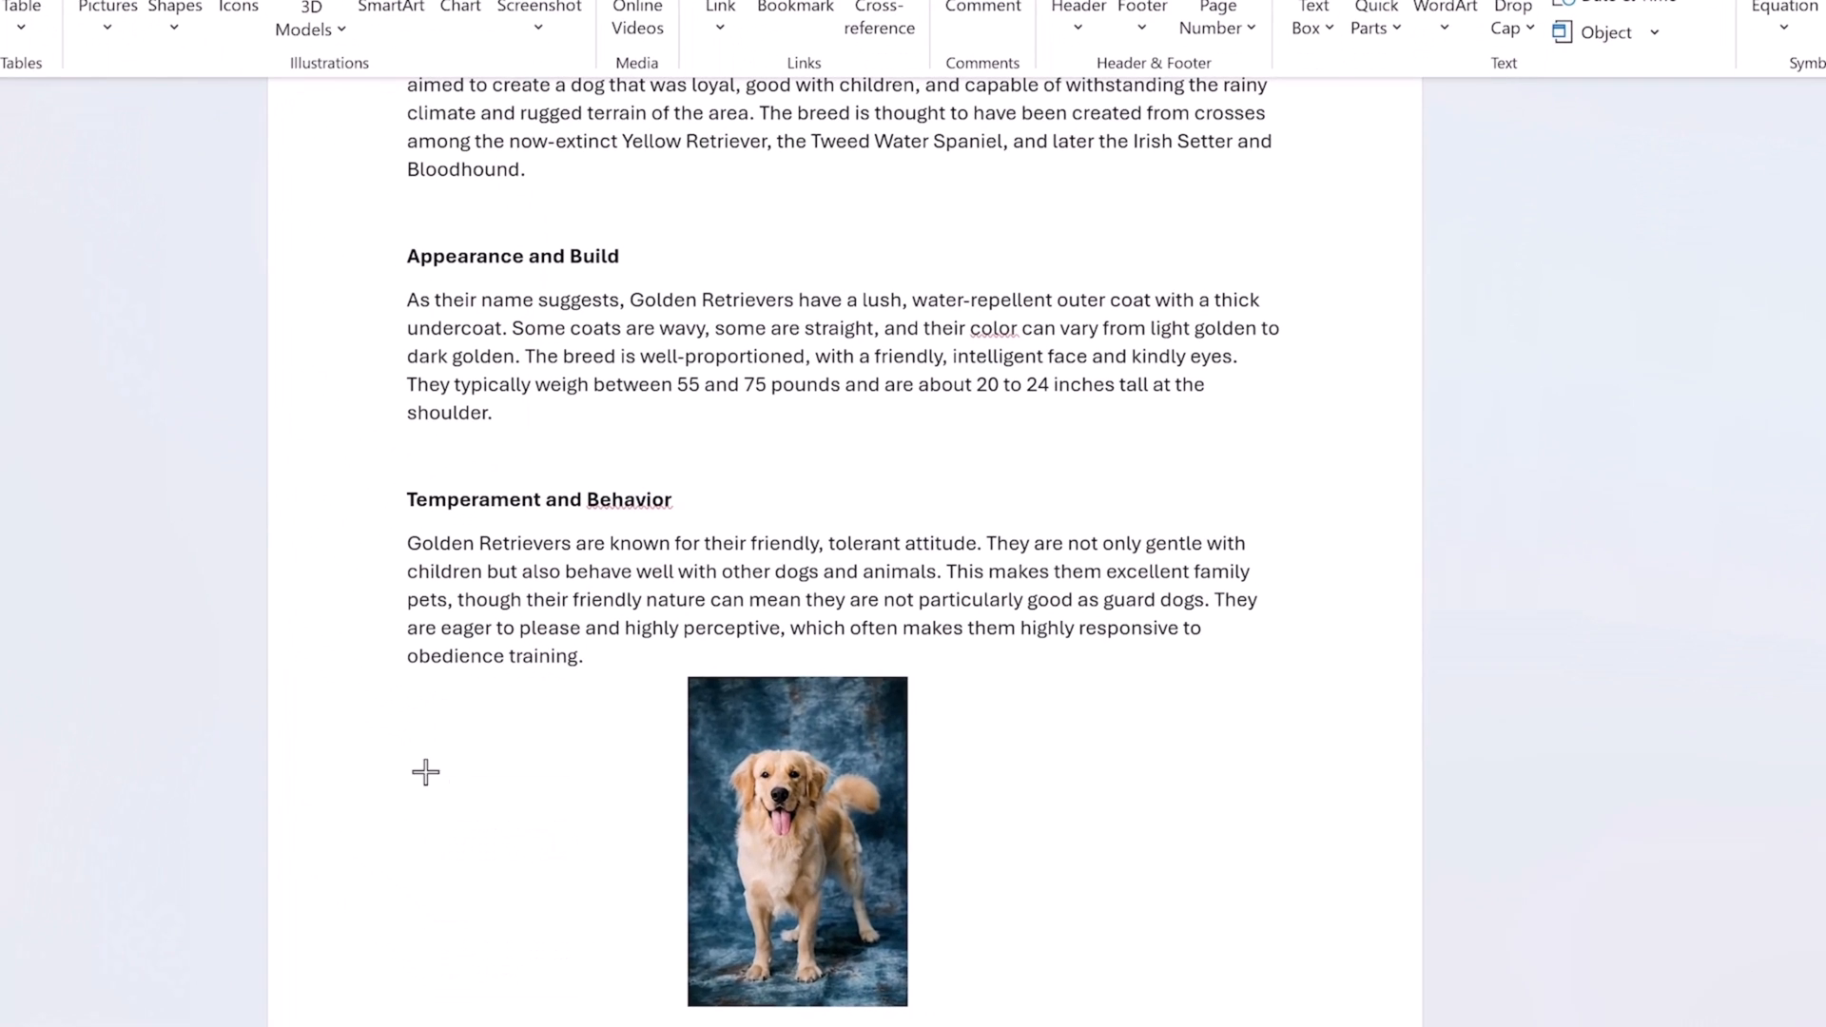
{"action": "left_click_drag", "start_coordinate": [590, 878], "coordinate": [641, 913]}
{"action": "left_click_drag", "start_coordinate": [640, 751], "coordinate": [603, 782]}
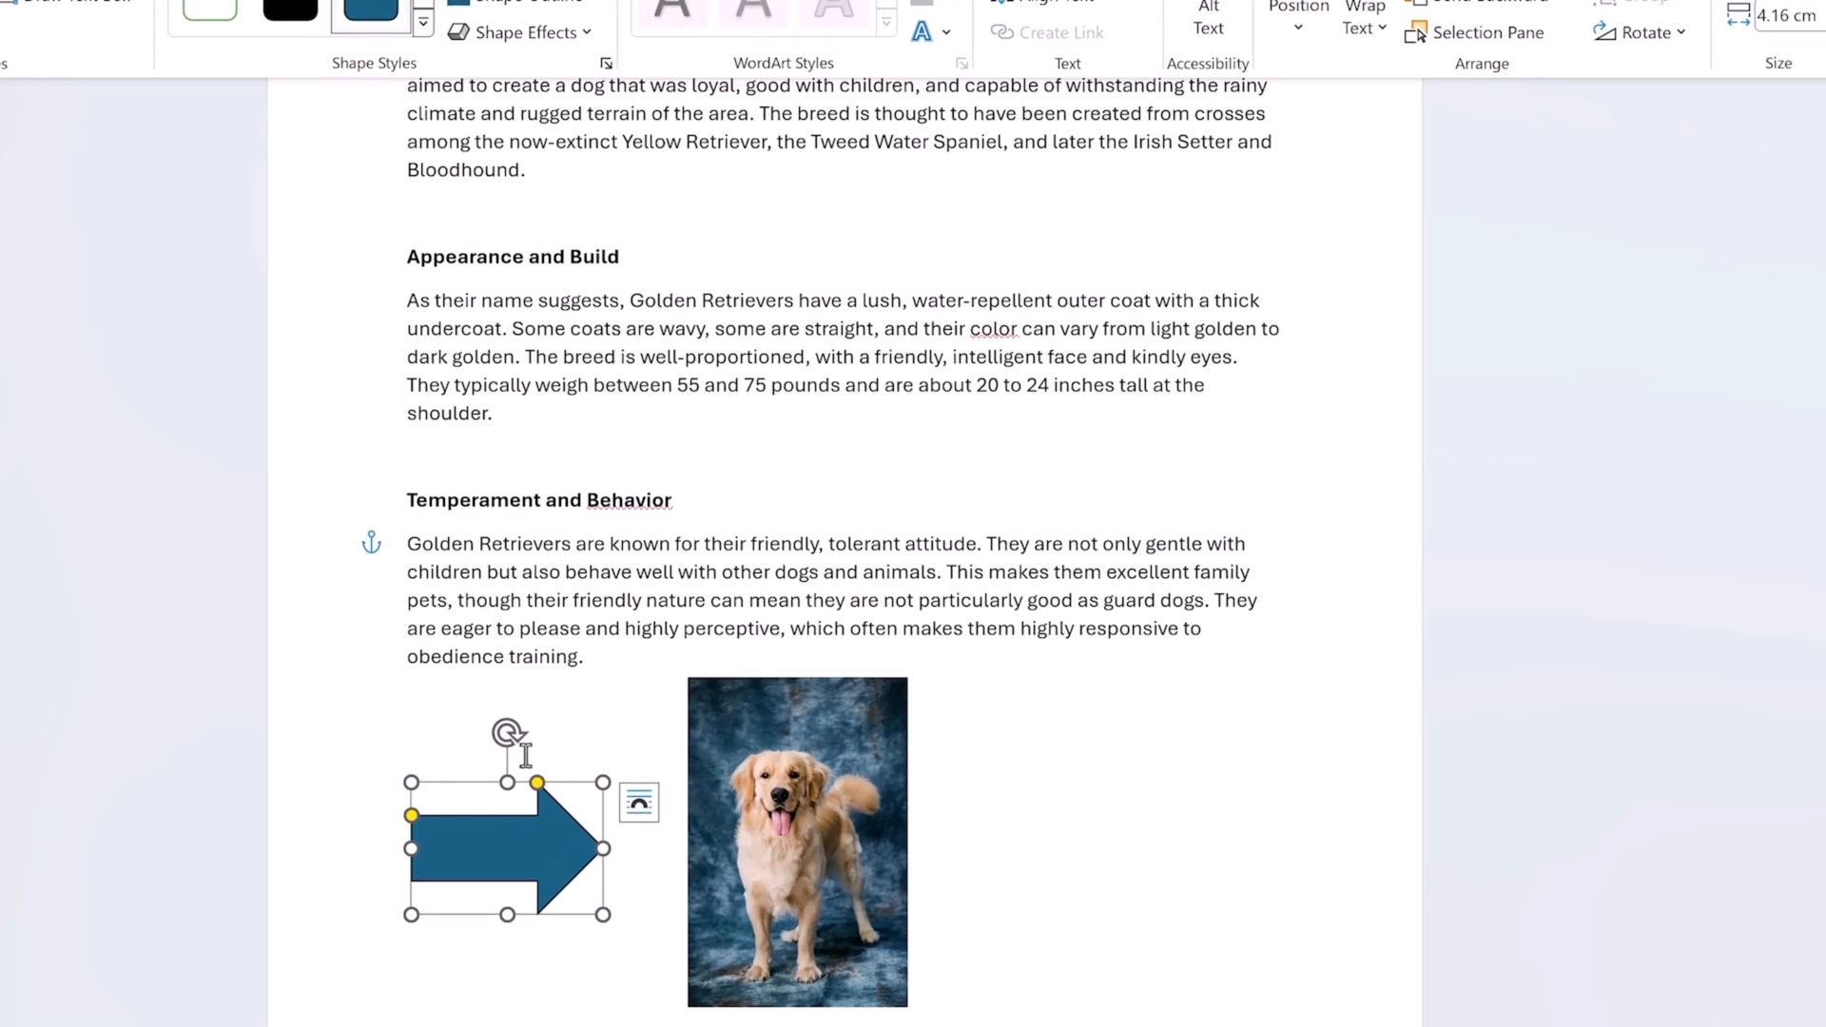
Rotate the arrow shape clockwise freehand and undo the rotation
{"action": "left_click_drag", "start_coordinate": [509, 733], "coordinate": [567, 743]}
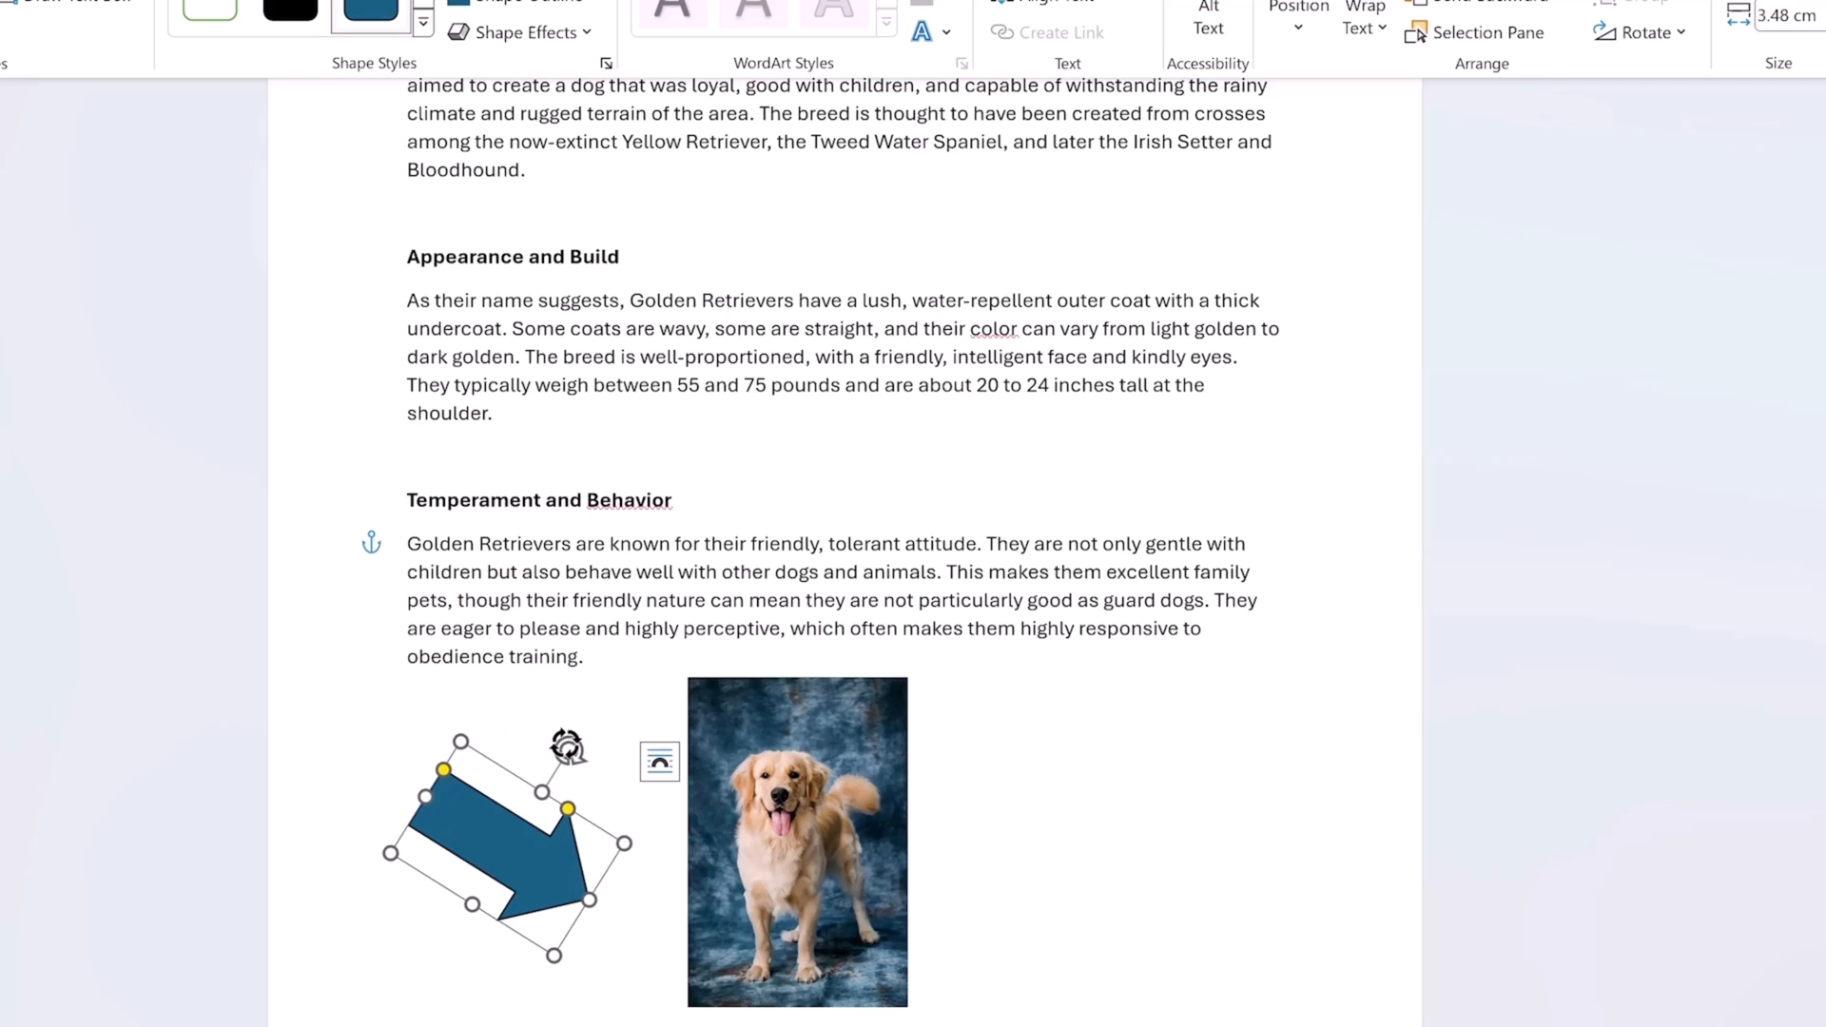
{"action": "key", "text": "ctrl+z"}
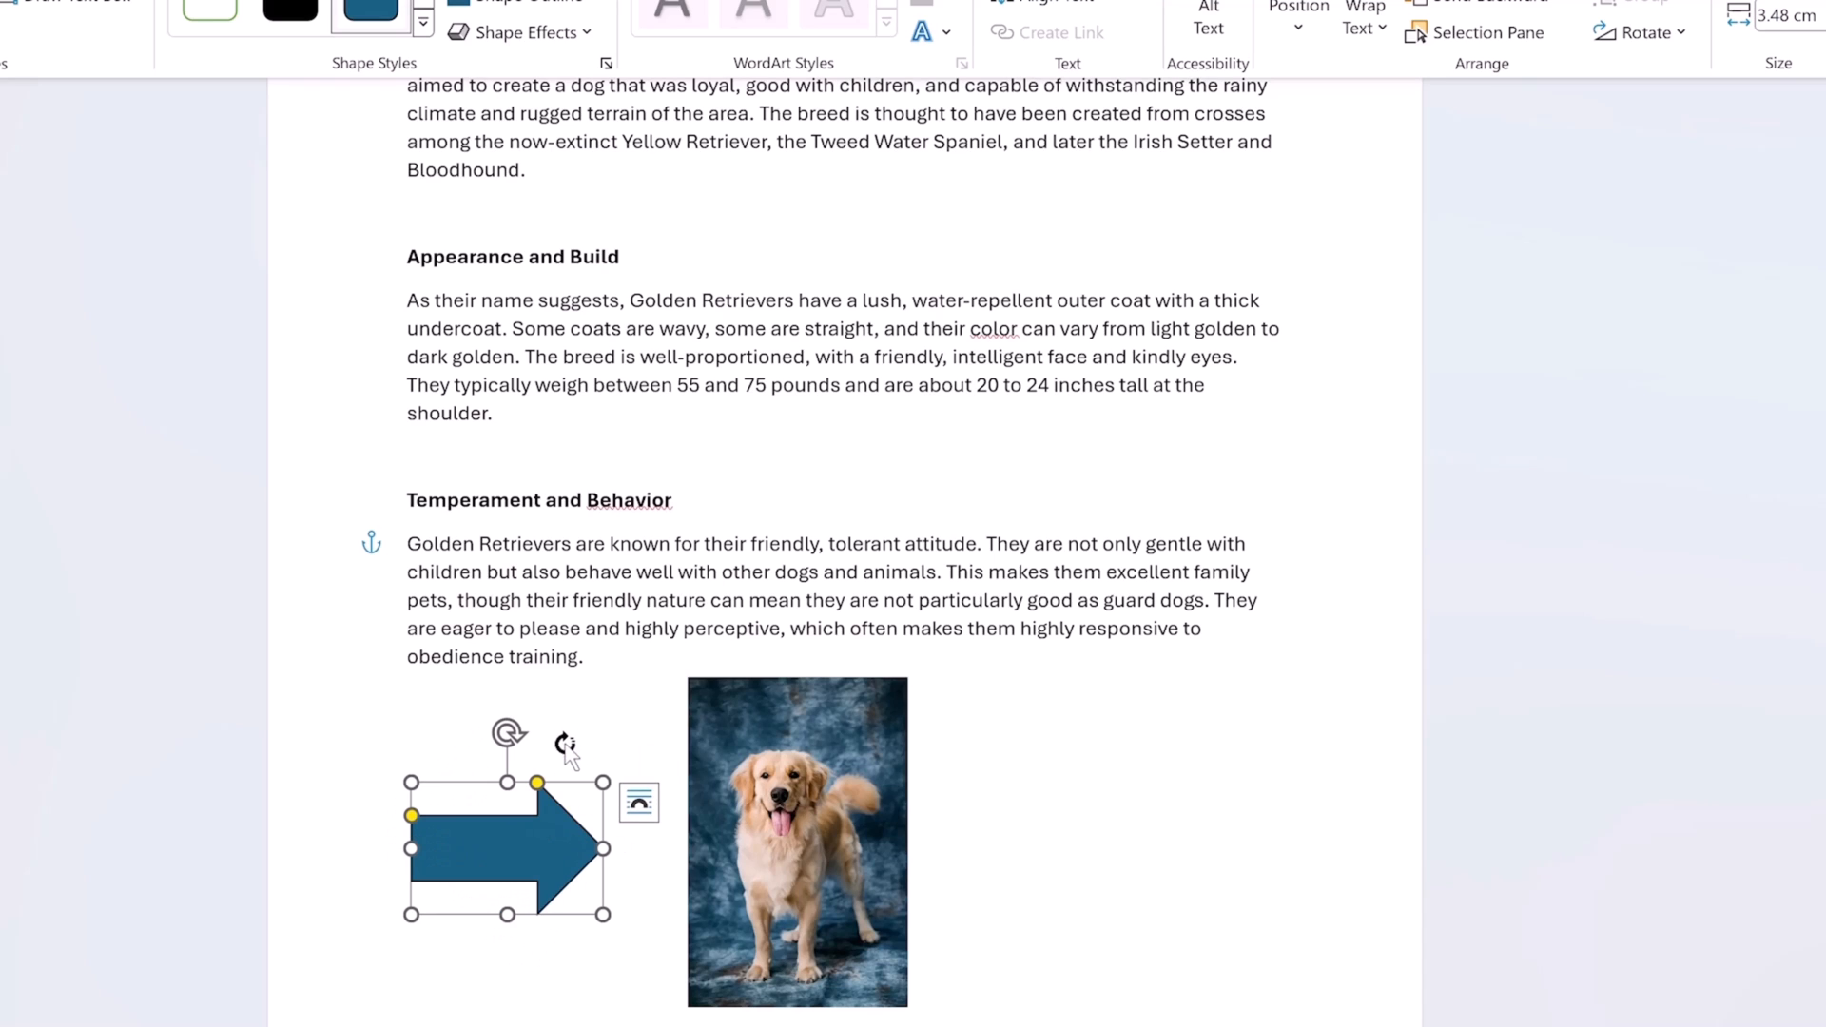
Move the arrow closer to the dog picture and fill it with orange
{"action": "left_click_drag", "start_coordinate": [533, 812], "coordinate": [592, 804]}
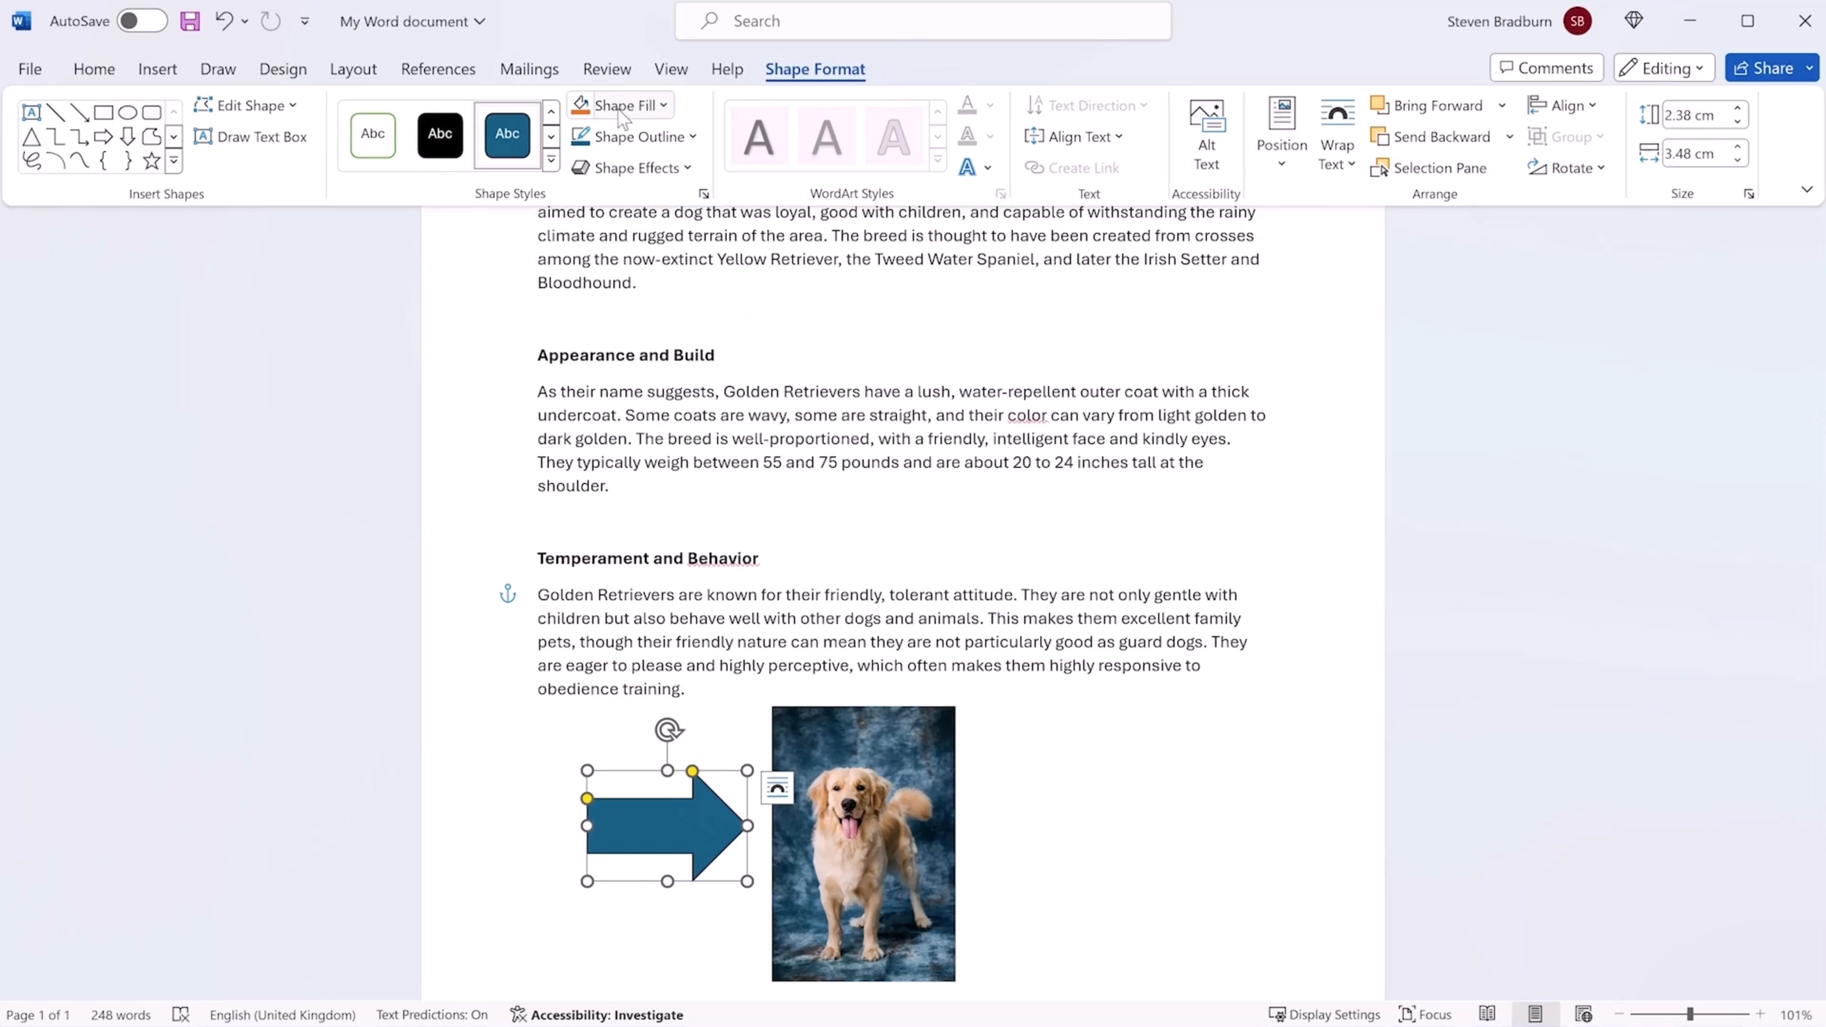
{"action": "left_click", "coordinate": [581, 105]}
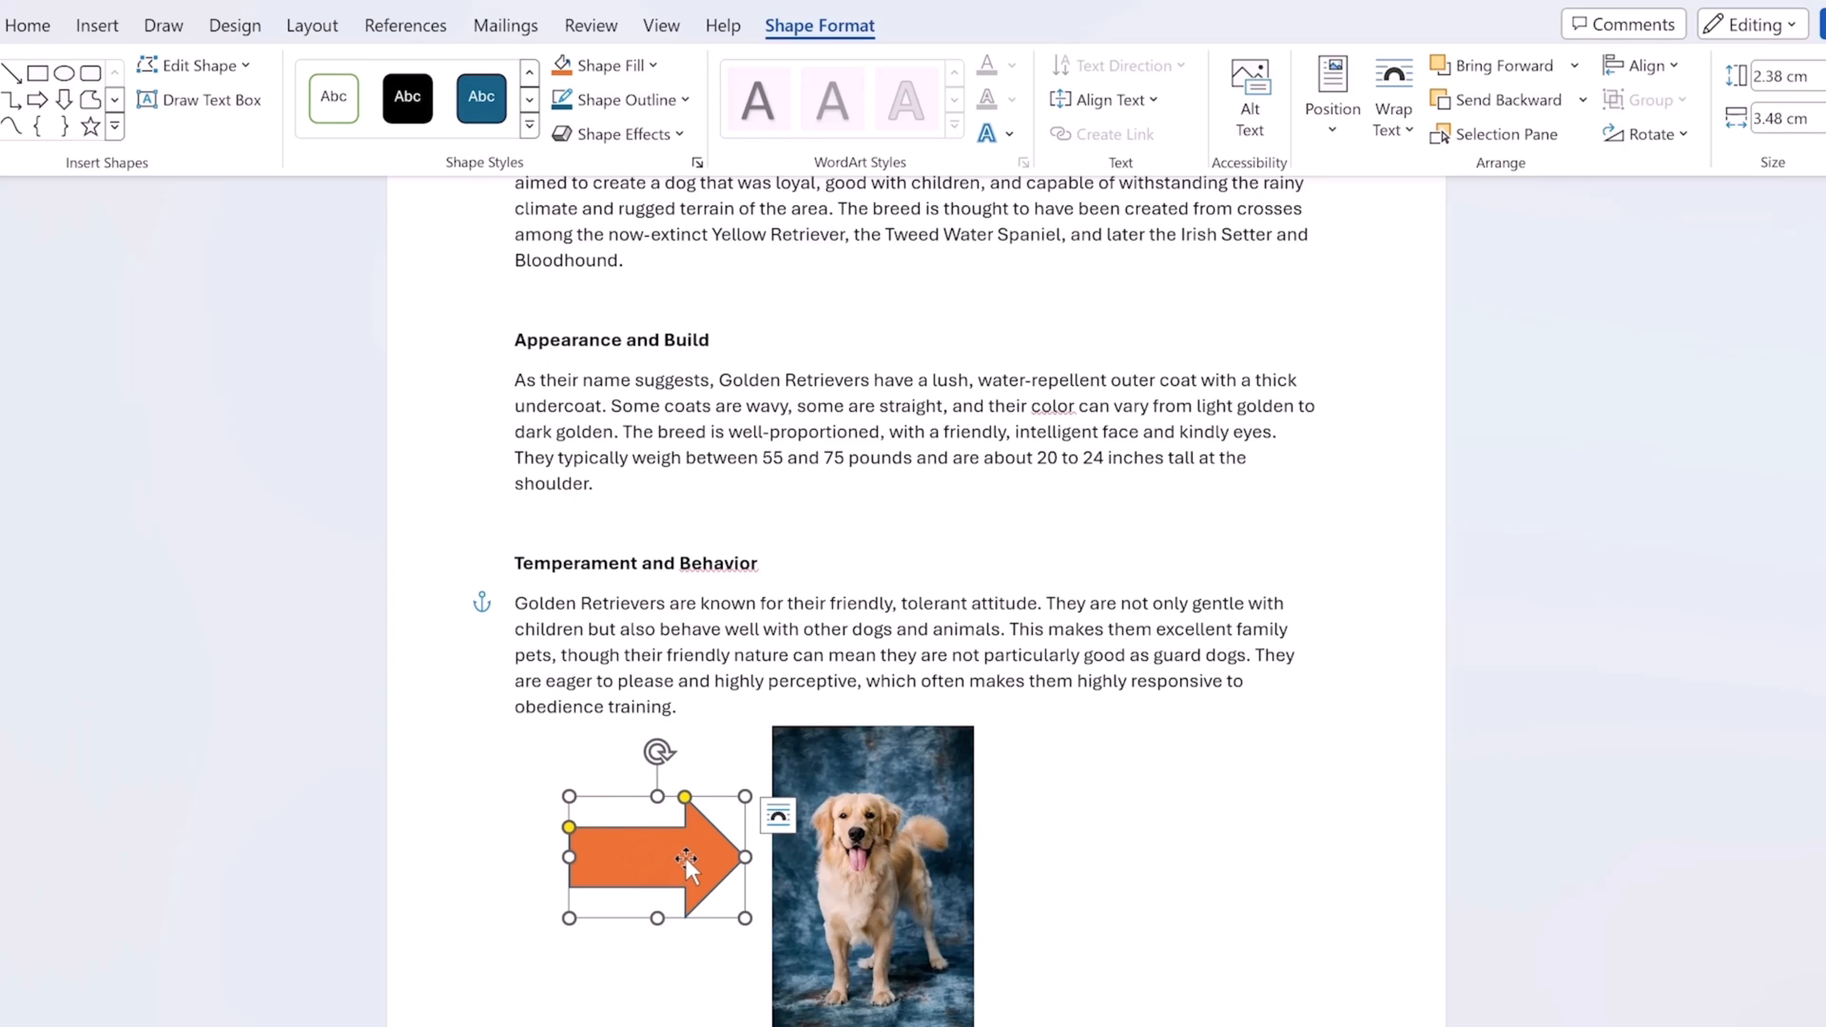
Add the text "Dog!" inside the arrow and format it bold at 18 pt
{"action": "type", "text": "Dog!"}
{"action": "triple_click", "coordinate": [636, 859]}
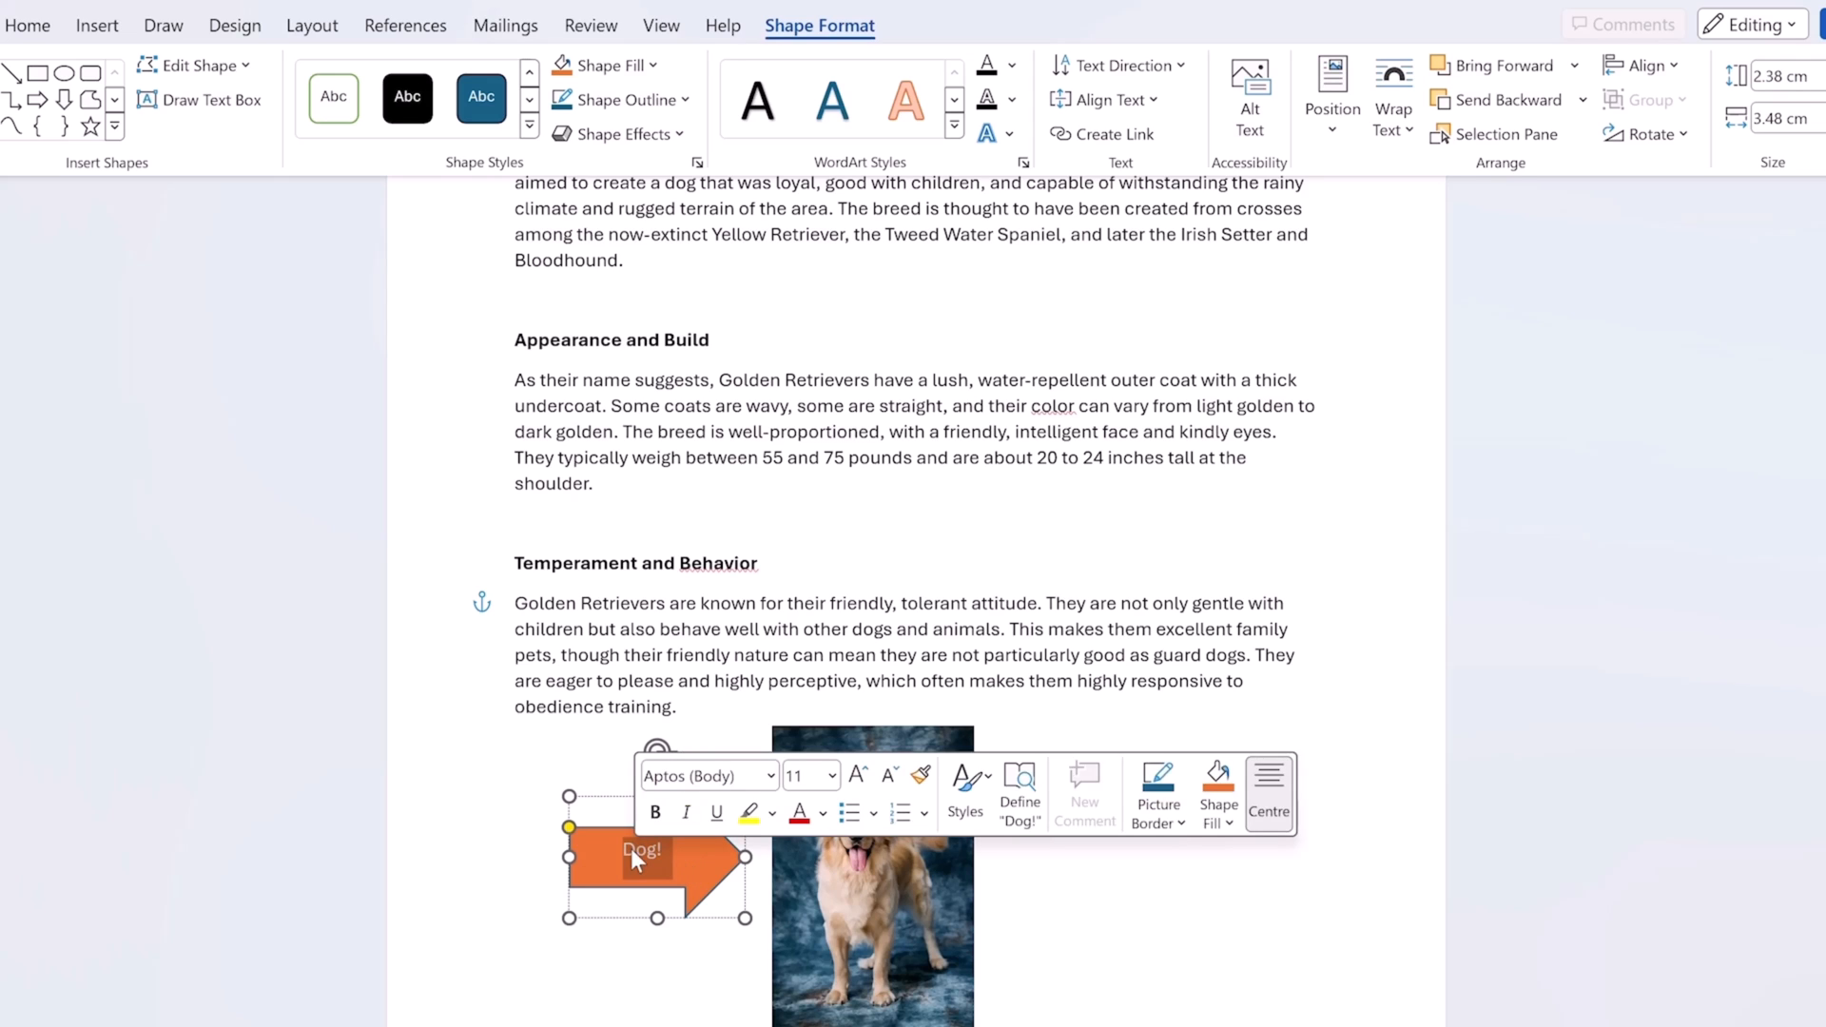
{"action": "left_click", "coordinate": [29, 25]}
{"action": "left_click", "coordinate": [68, 117]}
{"action": "left_click", "coordinate": [295, 77]}
{"action": "left_click", "coordinate": [295, 76]}
{"action": "left_click", "coordinate": [295, 76]}
{"action": "left_click", "coordinate": [295, 76]}
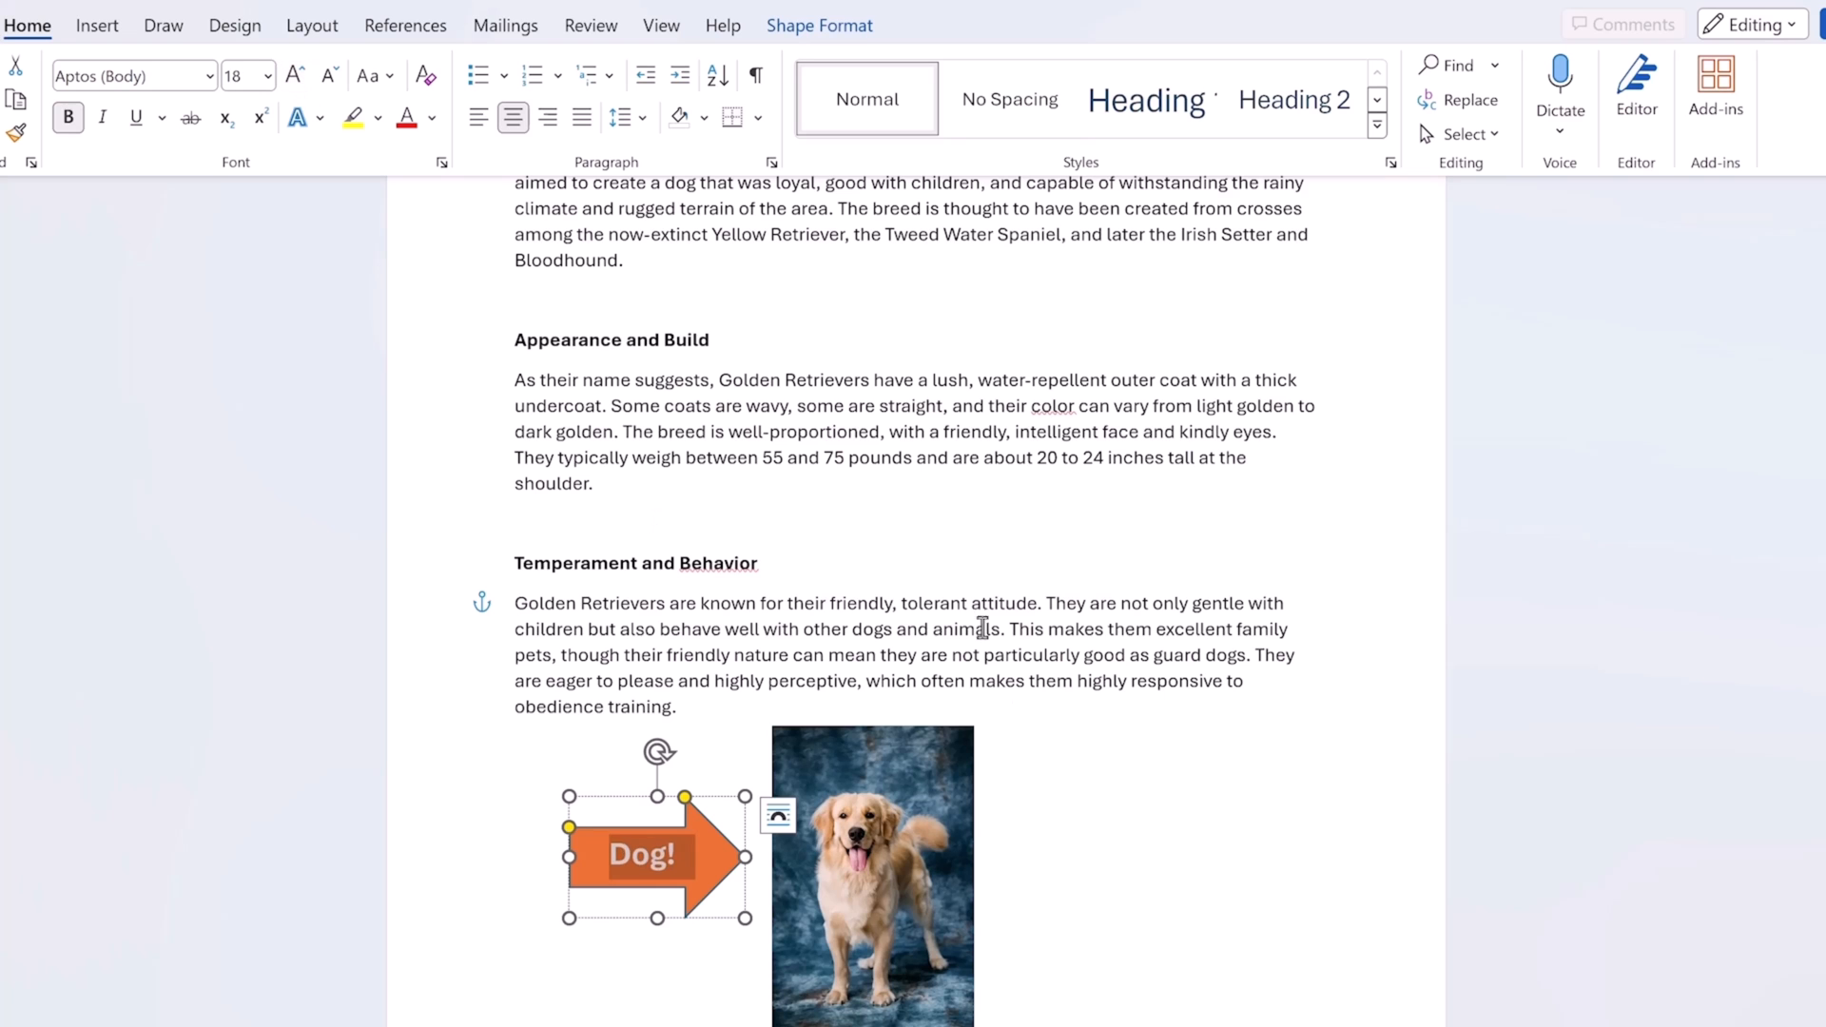
{"action": "left_click", "coordinate": [1096, 866]}
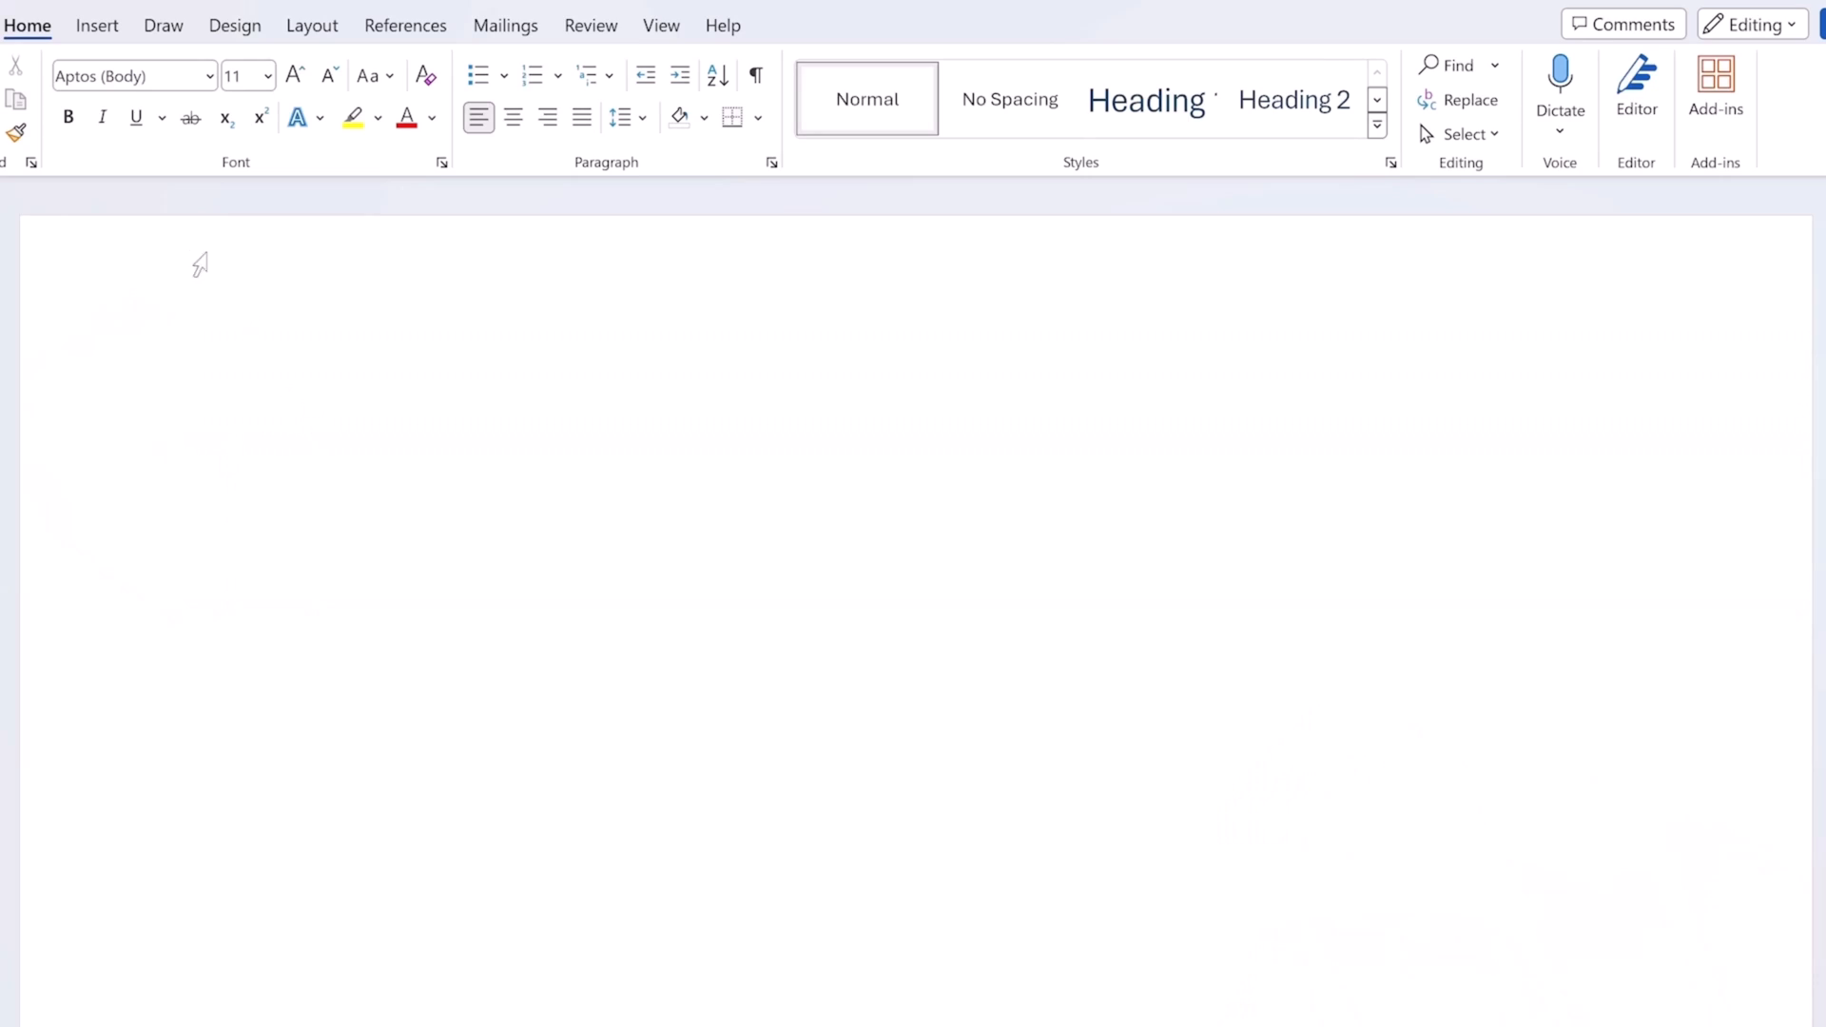
Insert a table with five columns and three rows in the blank document, and place the cursor below it
{"action": "left_click", "coordinate": [99, 29]}
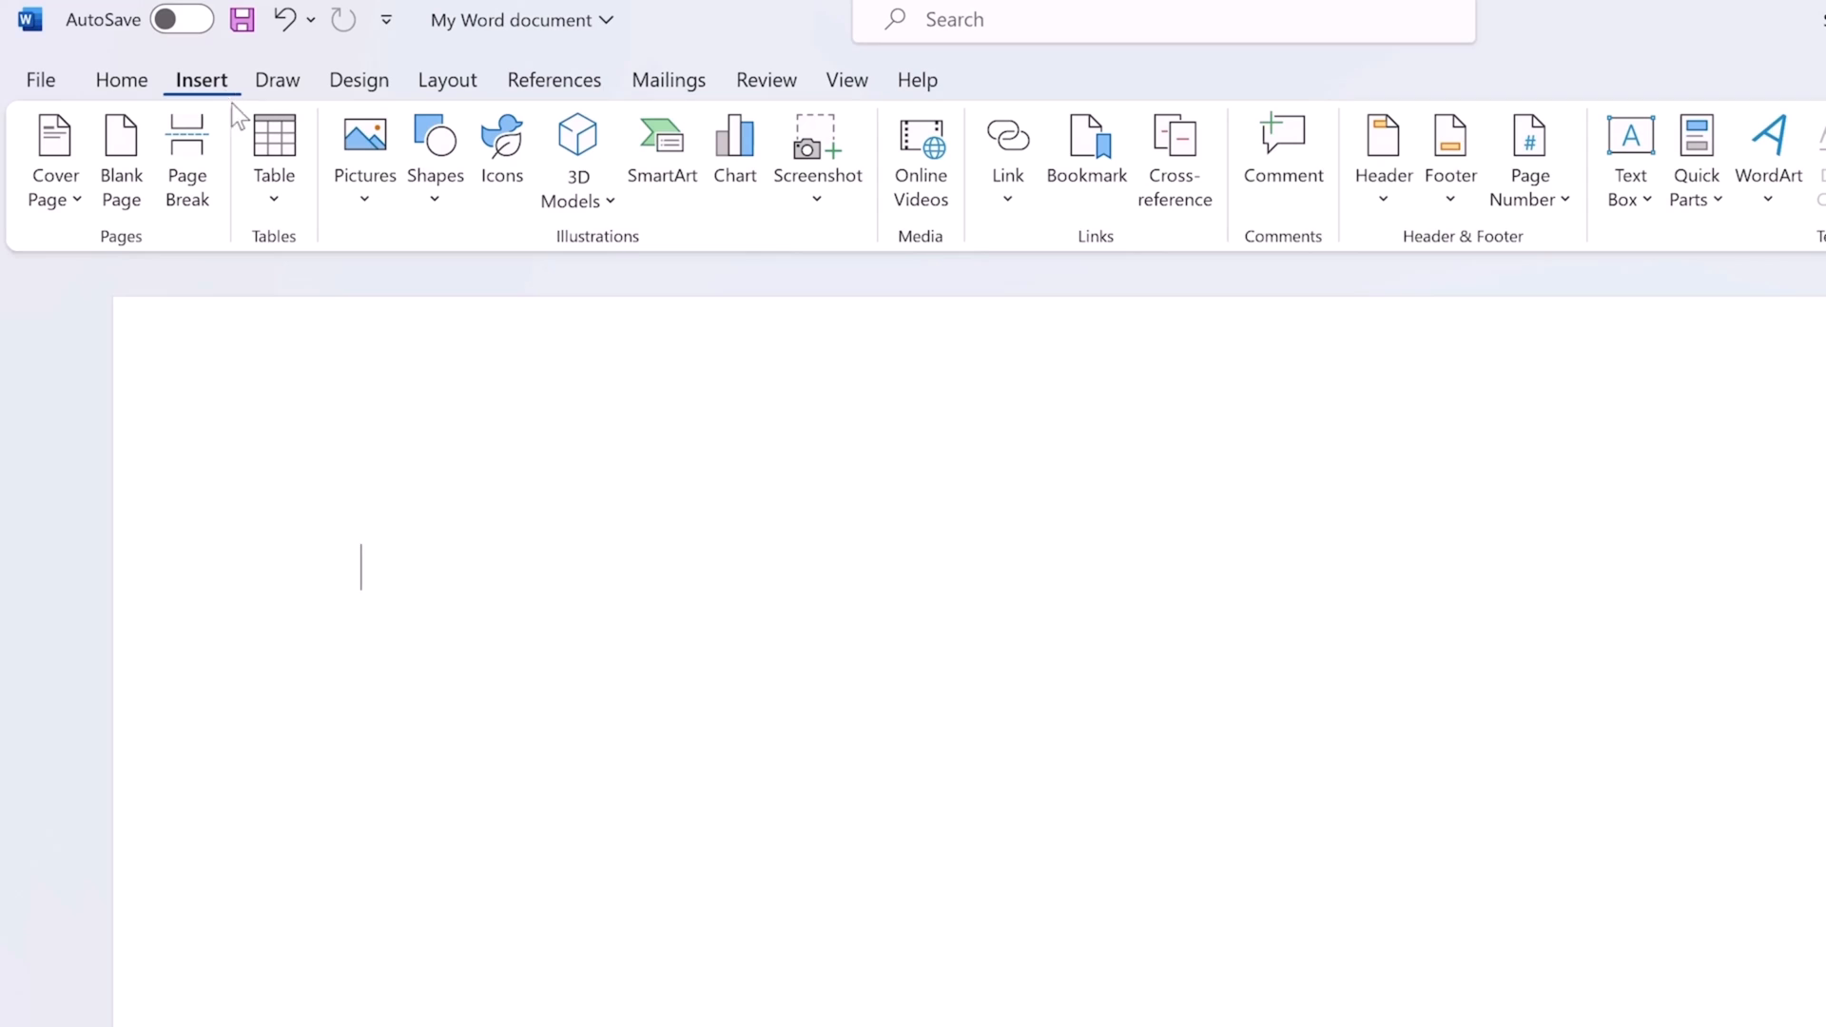
{"action": "left_click", "coordinate": [269, 202]}
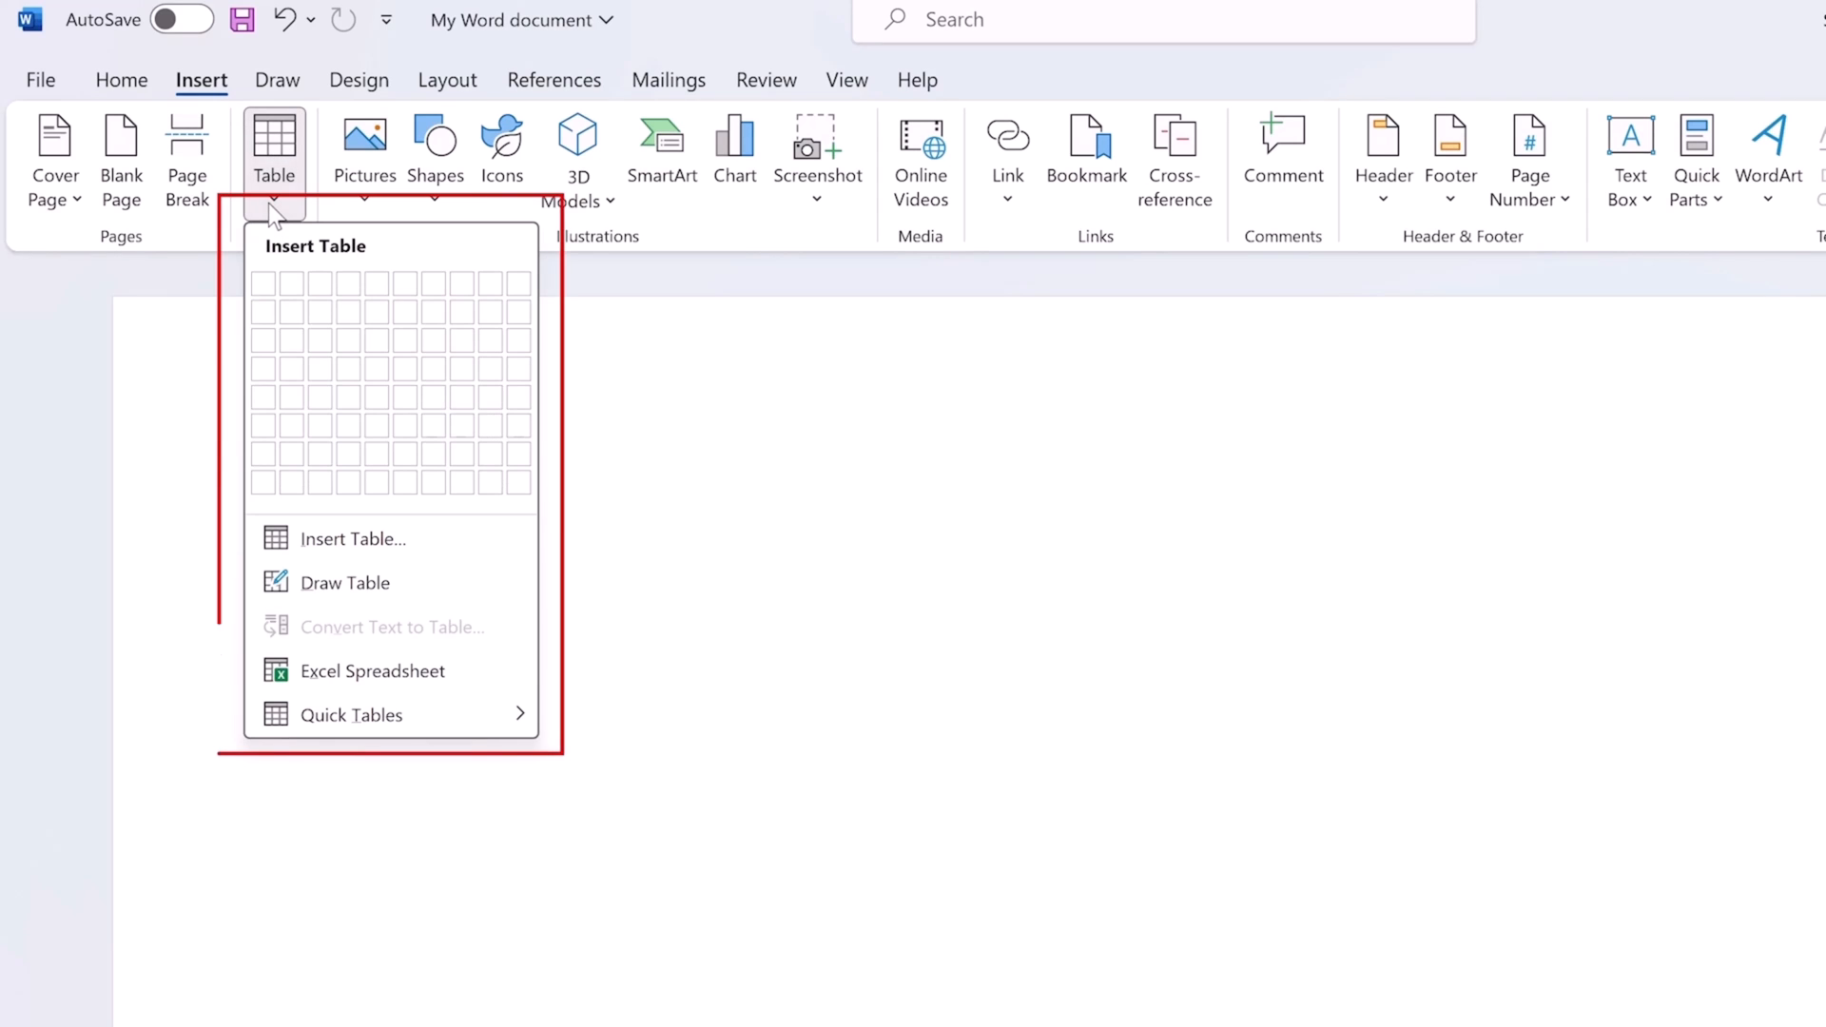
{"action": "left_click", "coordinate": [371, 345]}
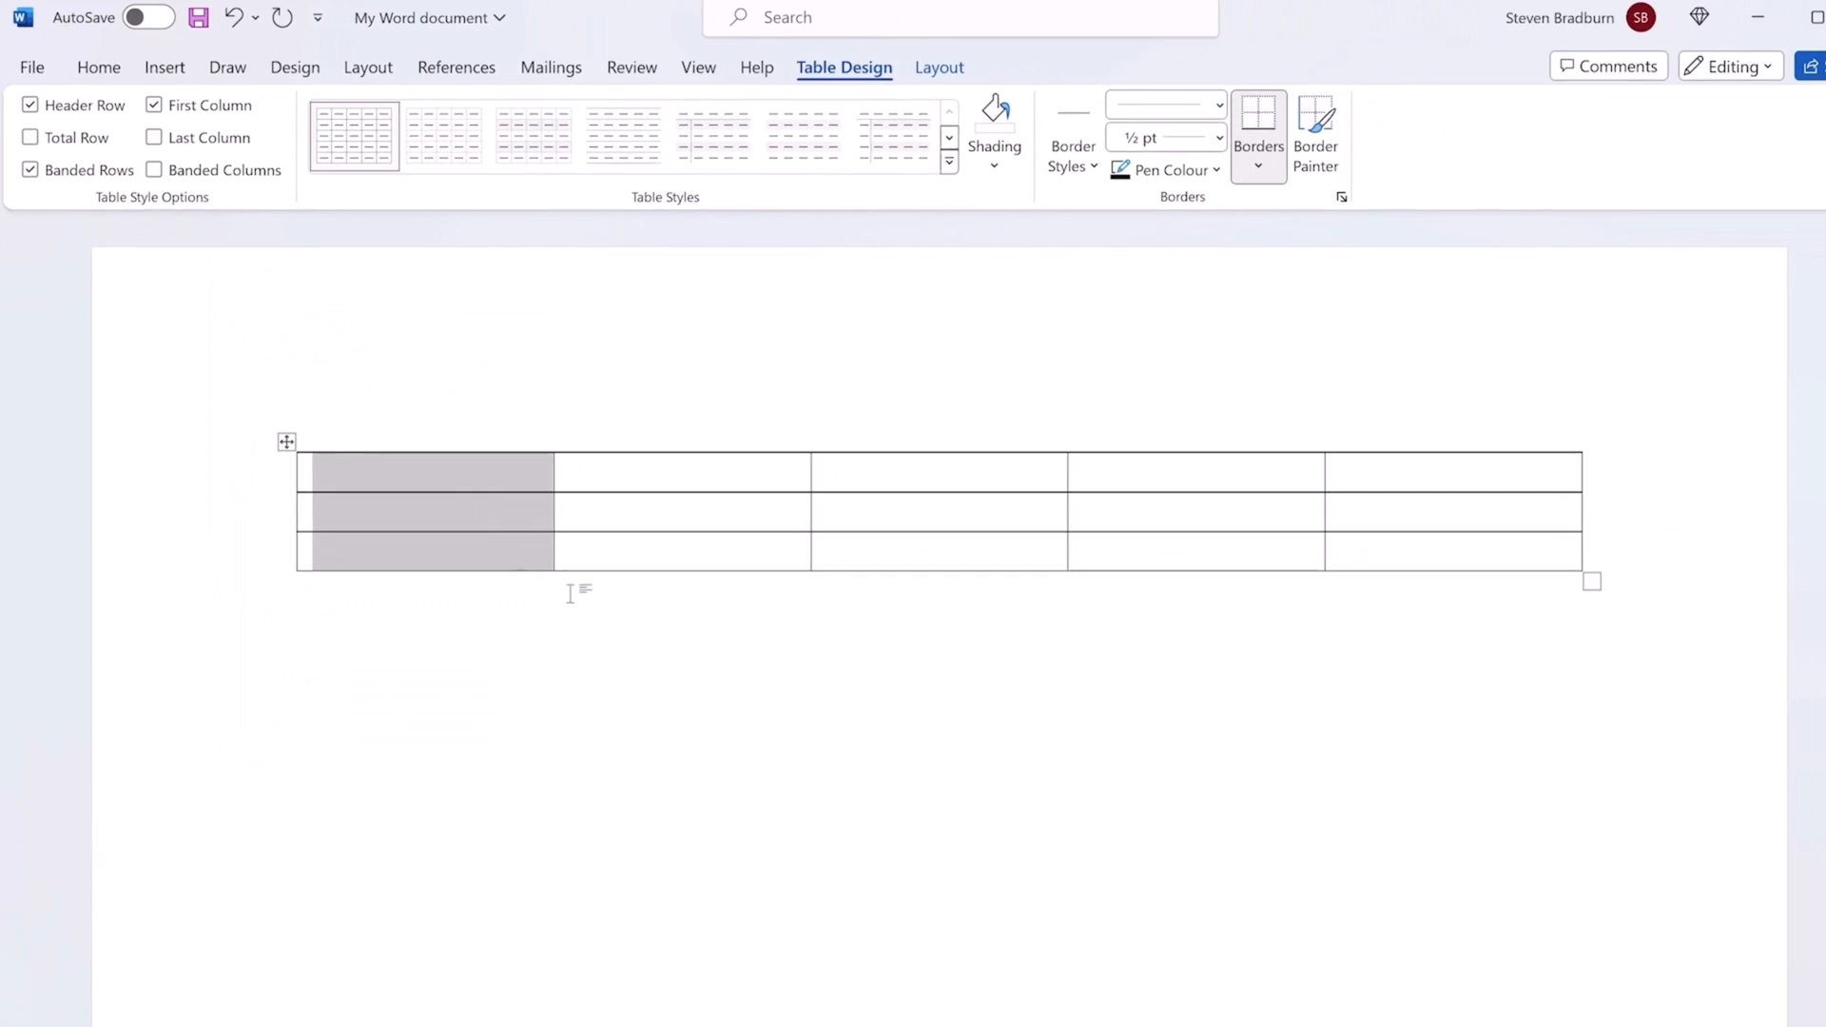
{"action": "left_click", "coordinate": [571, 593]}
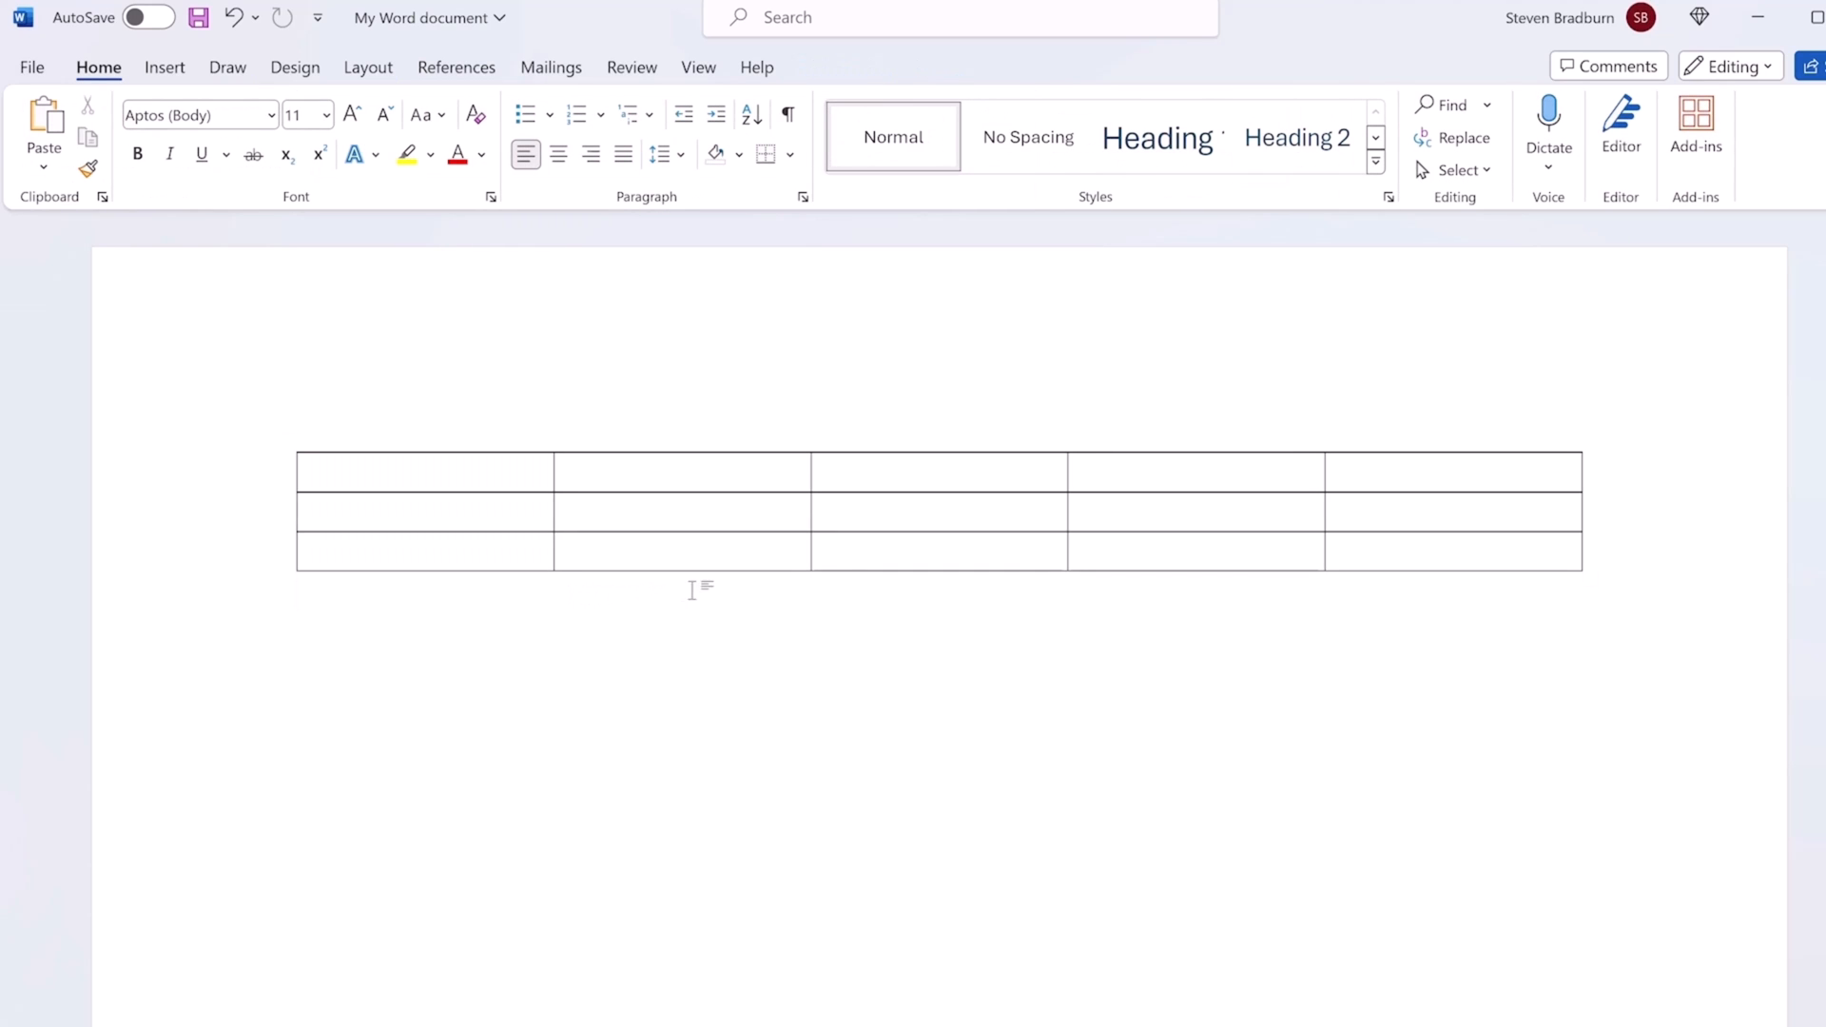
Insert three new rows below the last row of the table
{"action": "left_click", "coordinate": [864, 556]}
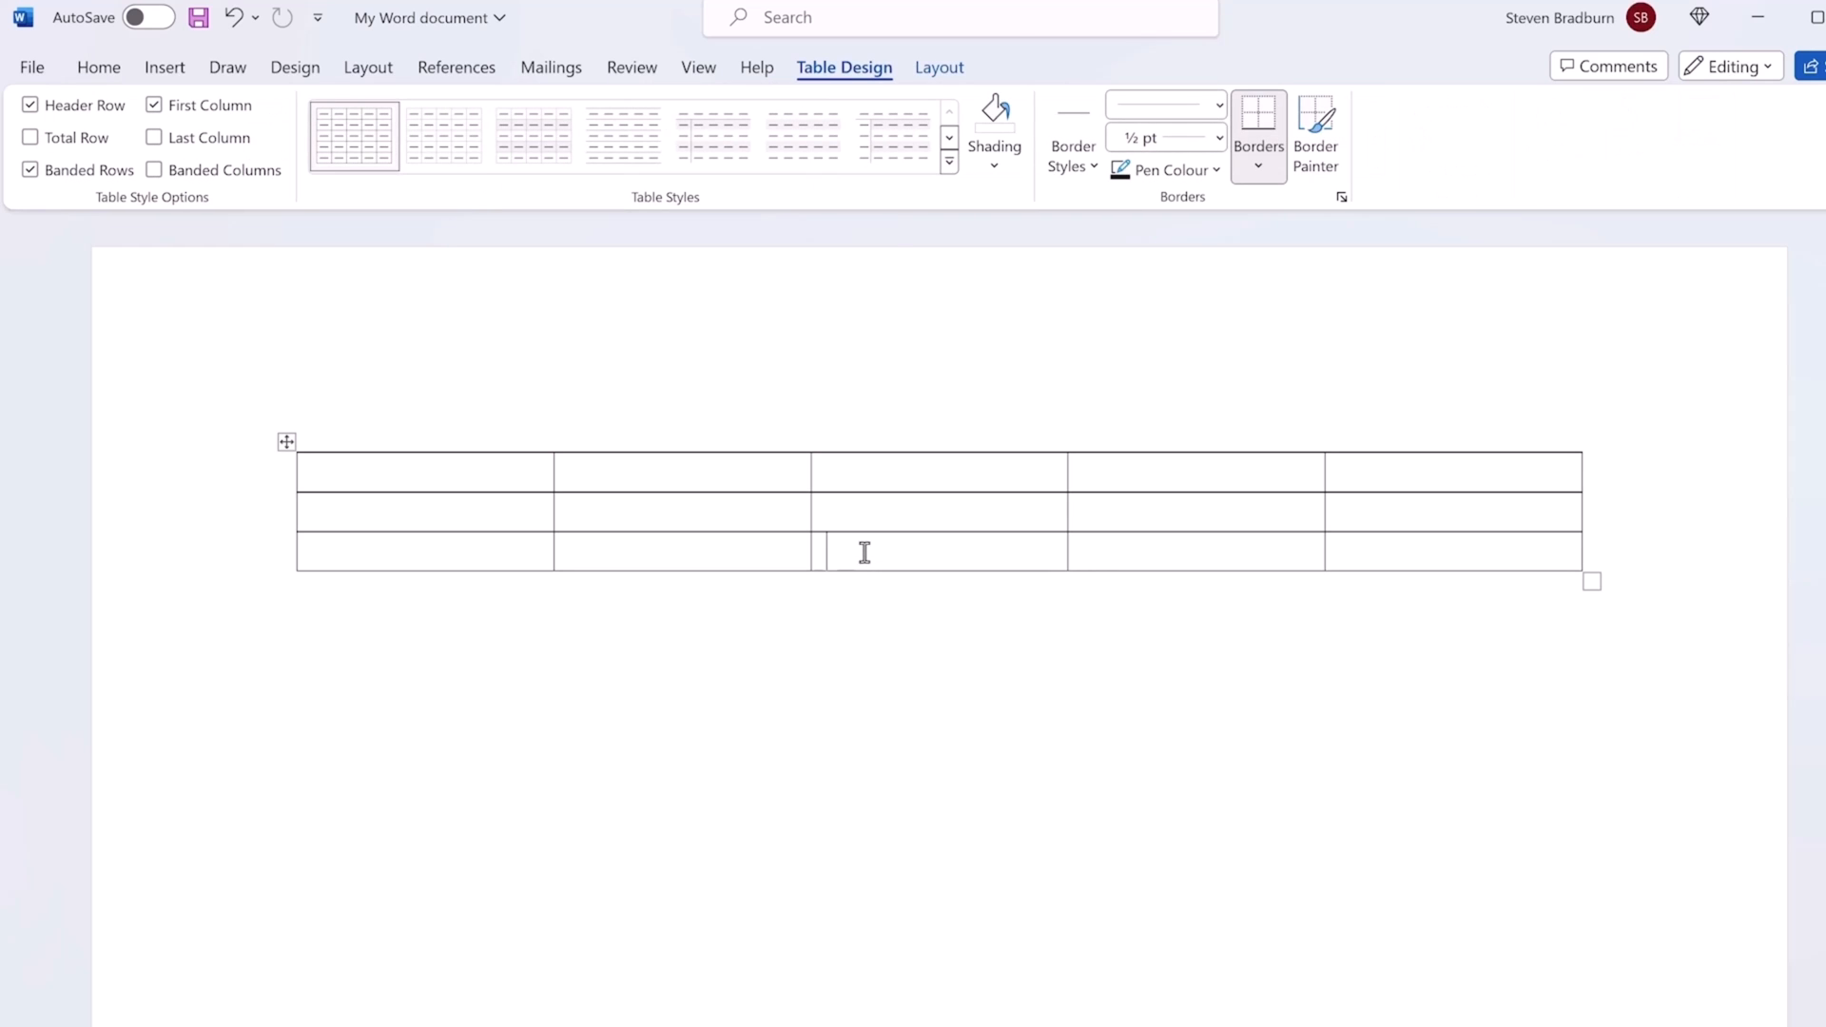
{"action": "left_click", "coordinate": [922, 69]}
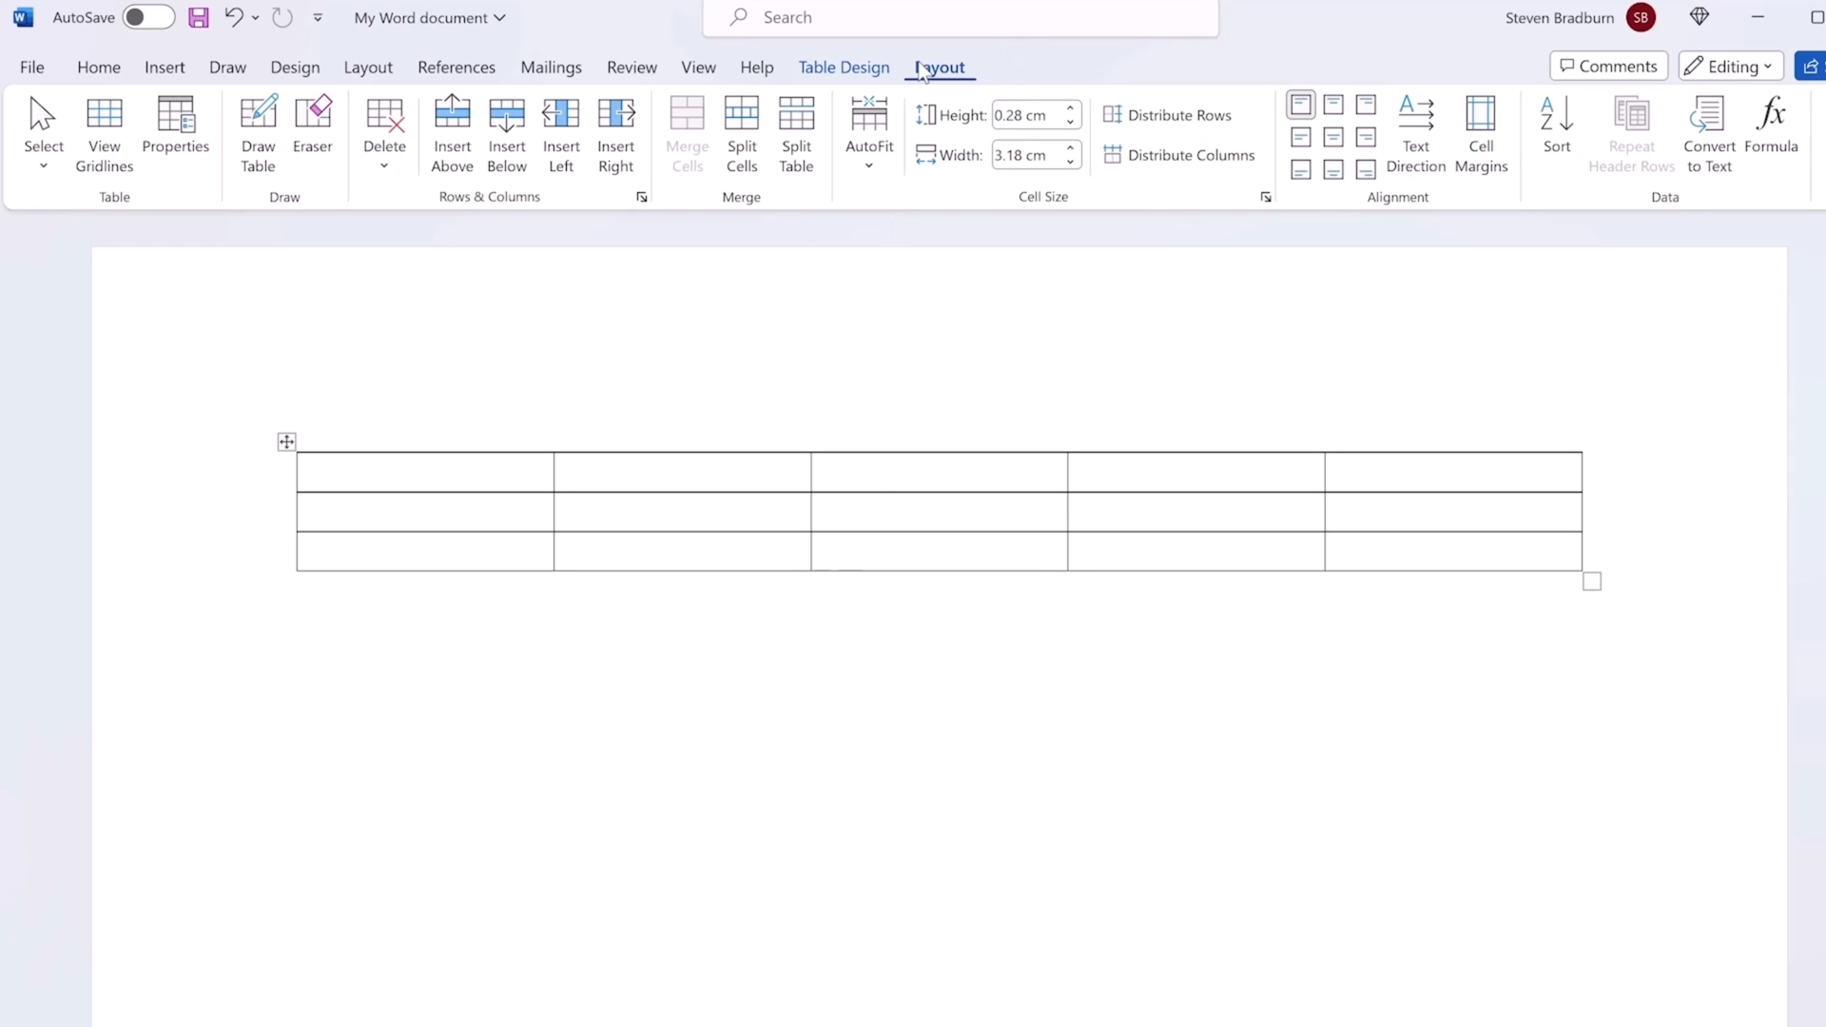
{"action": "left_click", "coordinate": [500, 136]}
{"action": "left_click", "coordinate": [498, 134]}
{"action": "left_click", "coordinate": [499, 134]}
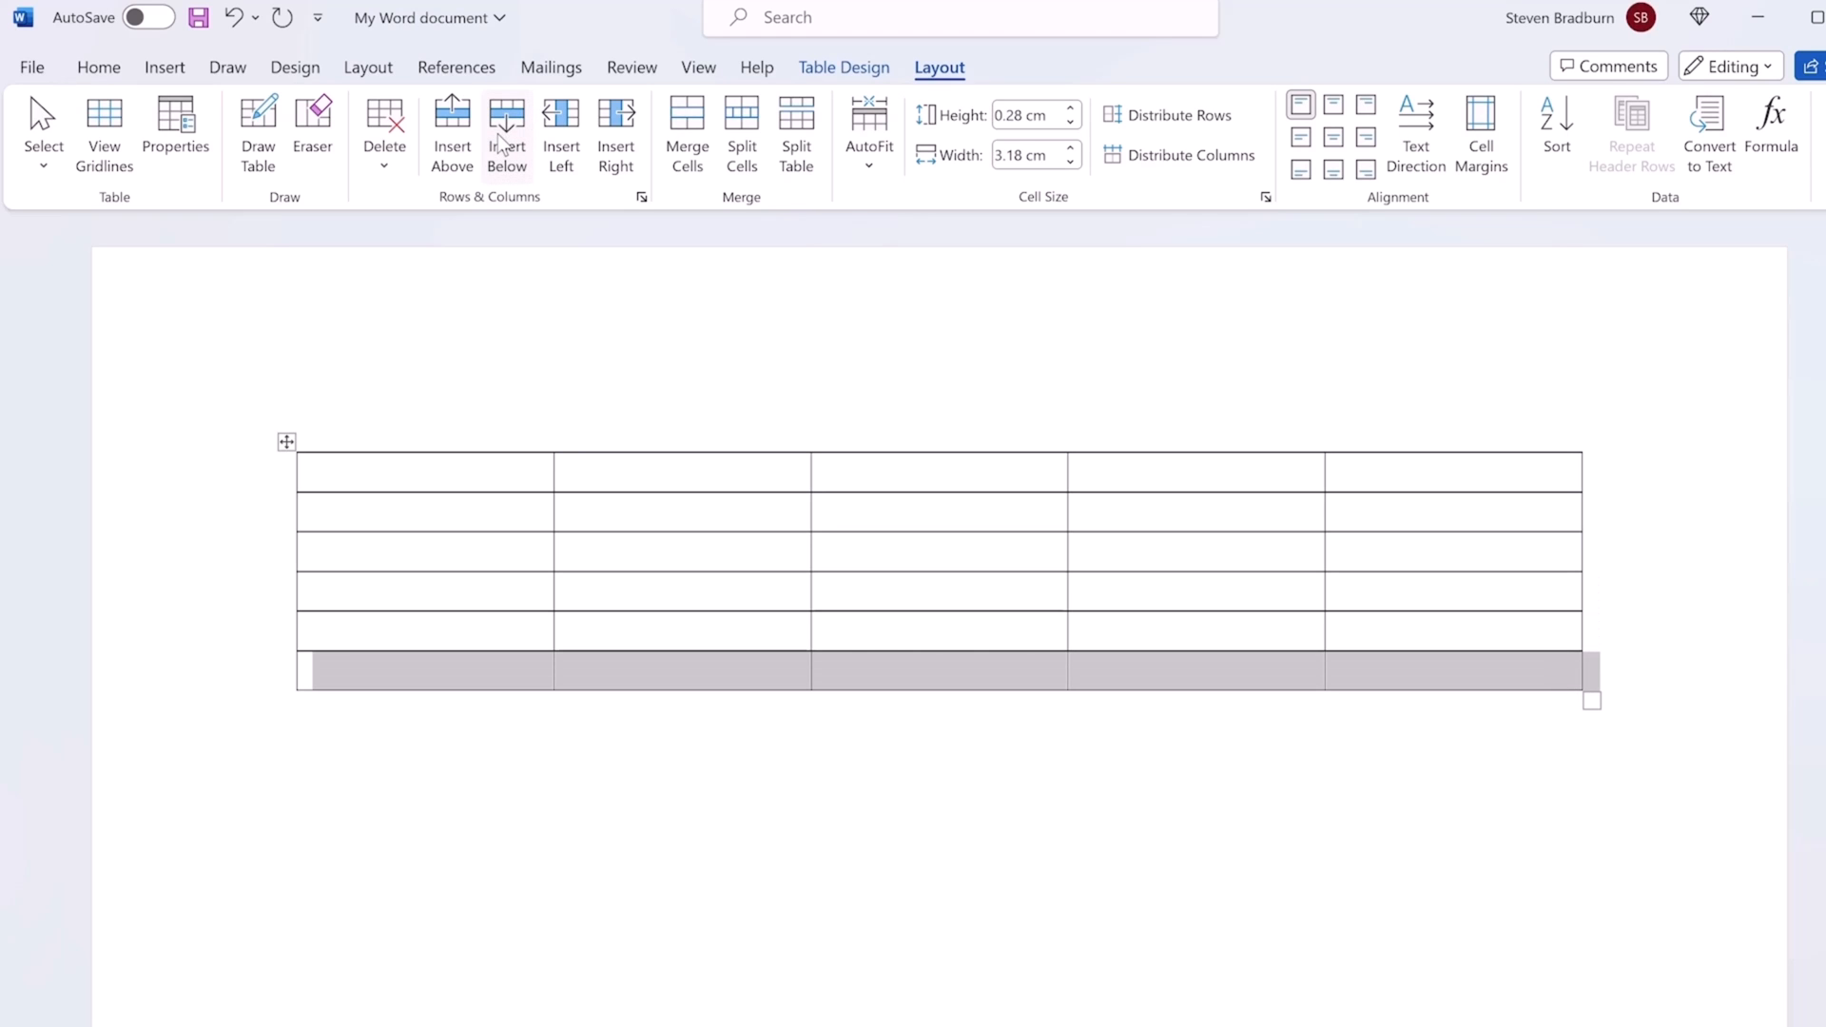
Delete the bottom two rows of the table
{"action": "left_click_drag", "start_coordinate": [446, 630], "coordinate": [1360, 666]}
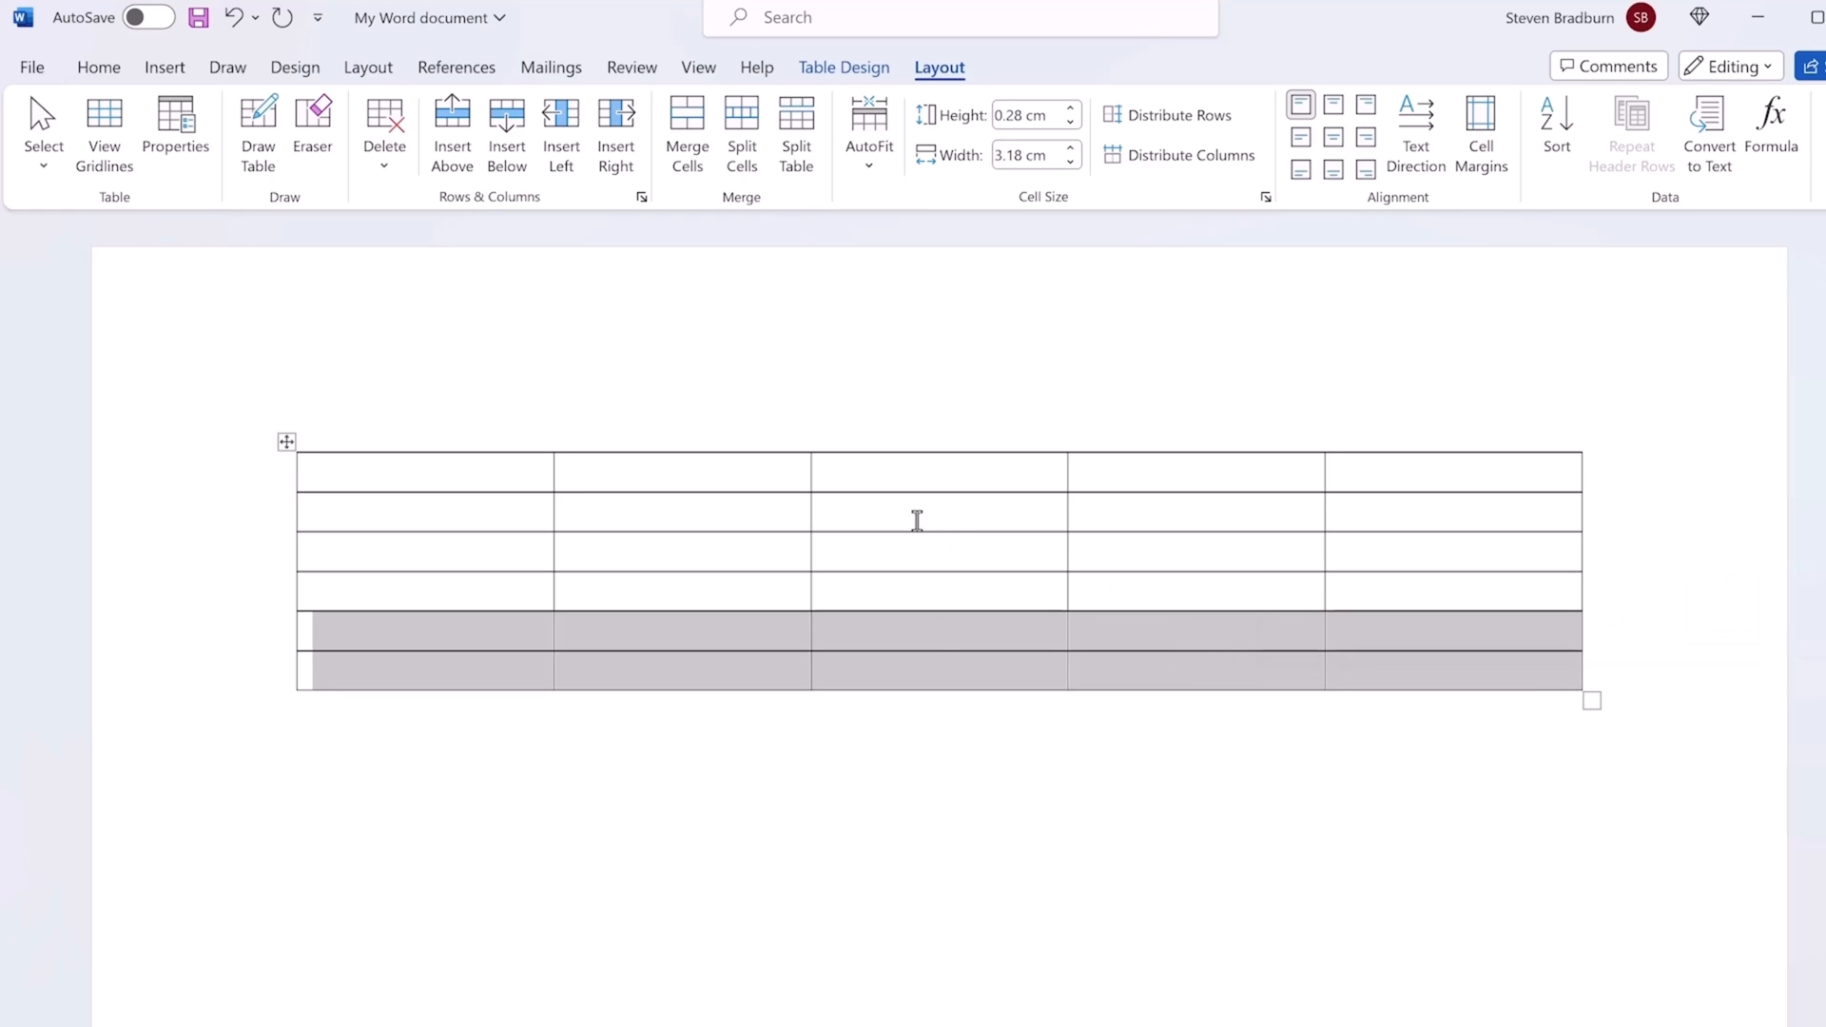
{"action": "left_click", "coordinate": [385, 169]}
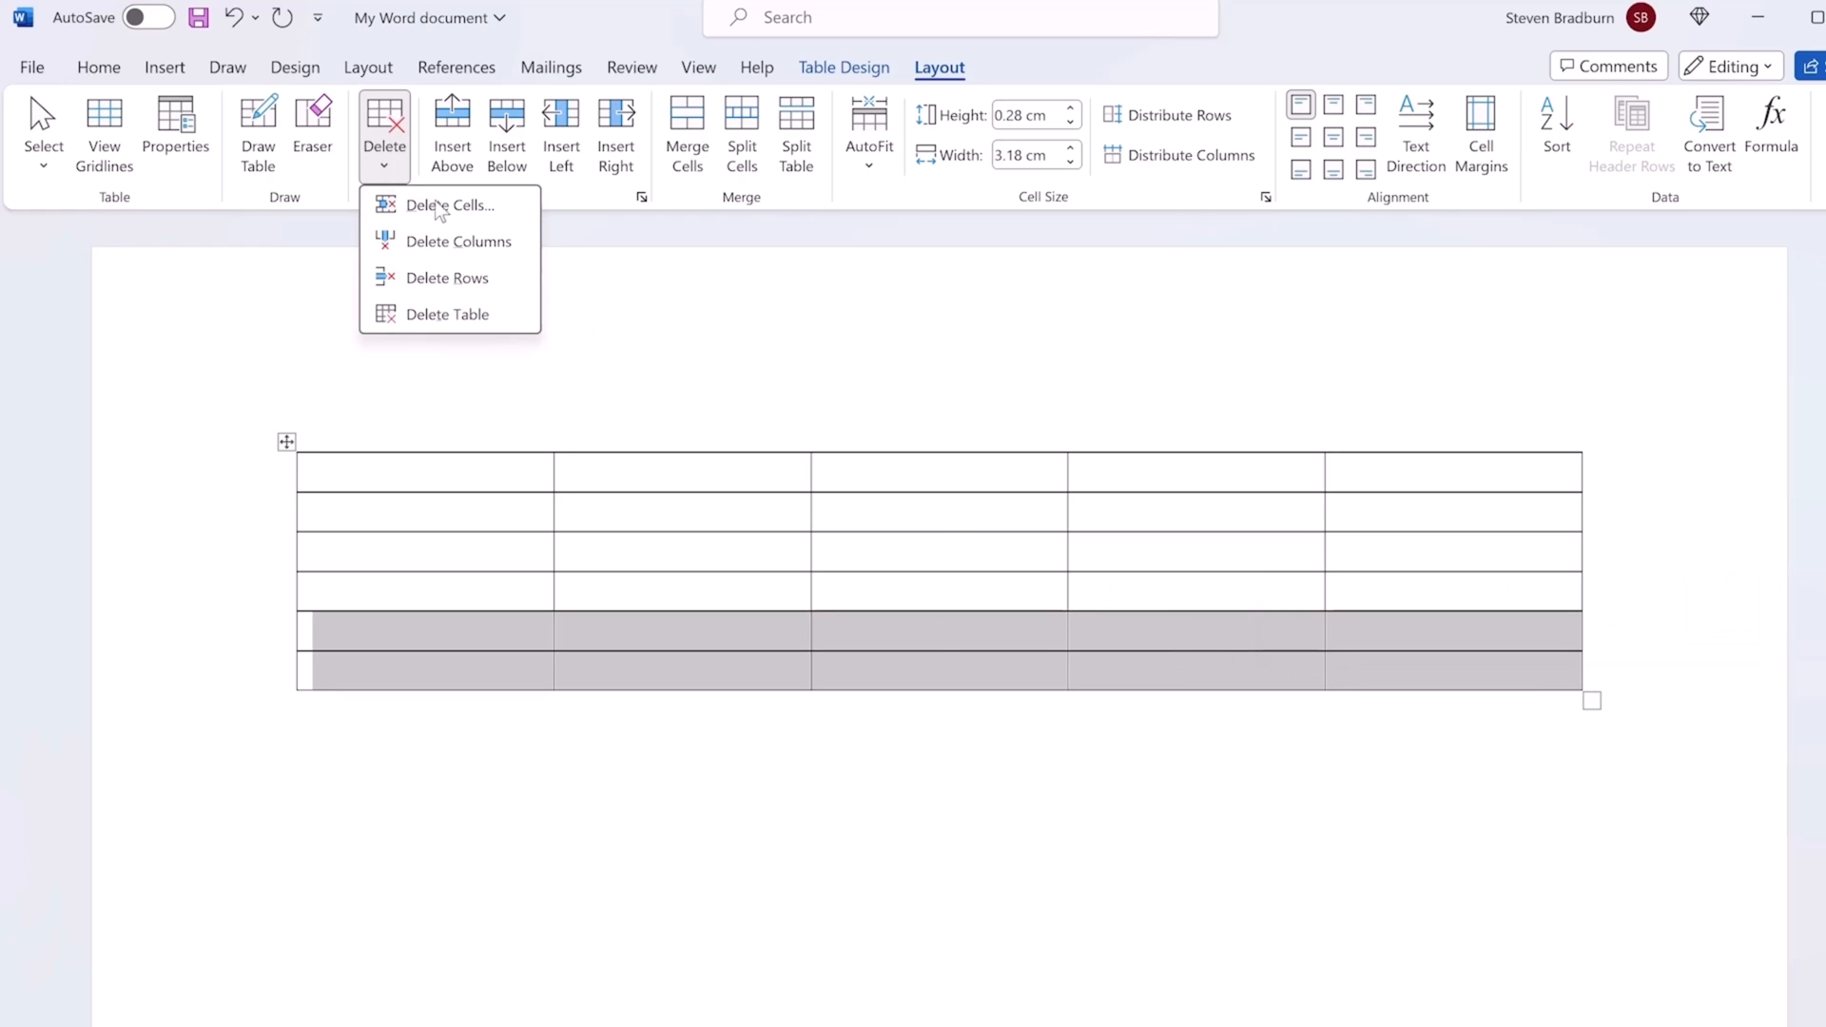
{"action": "left_click", "coordinate": [482, 283]}
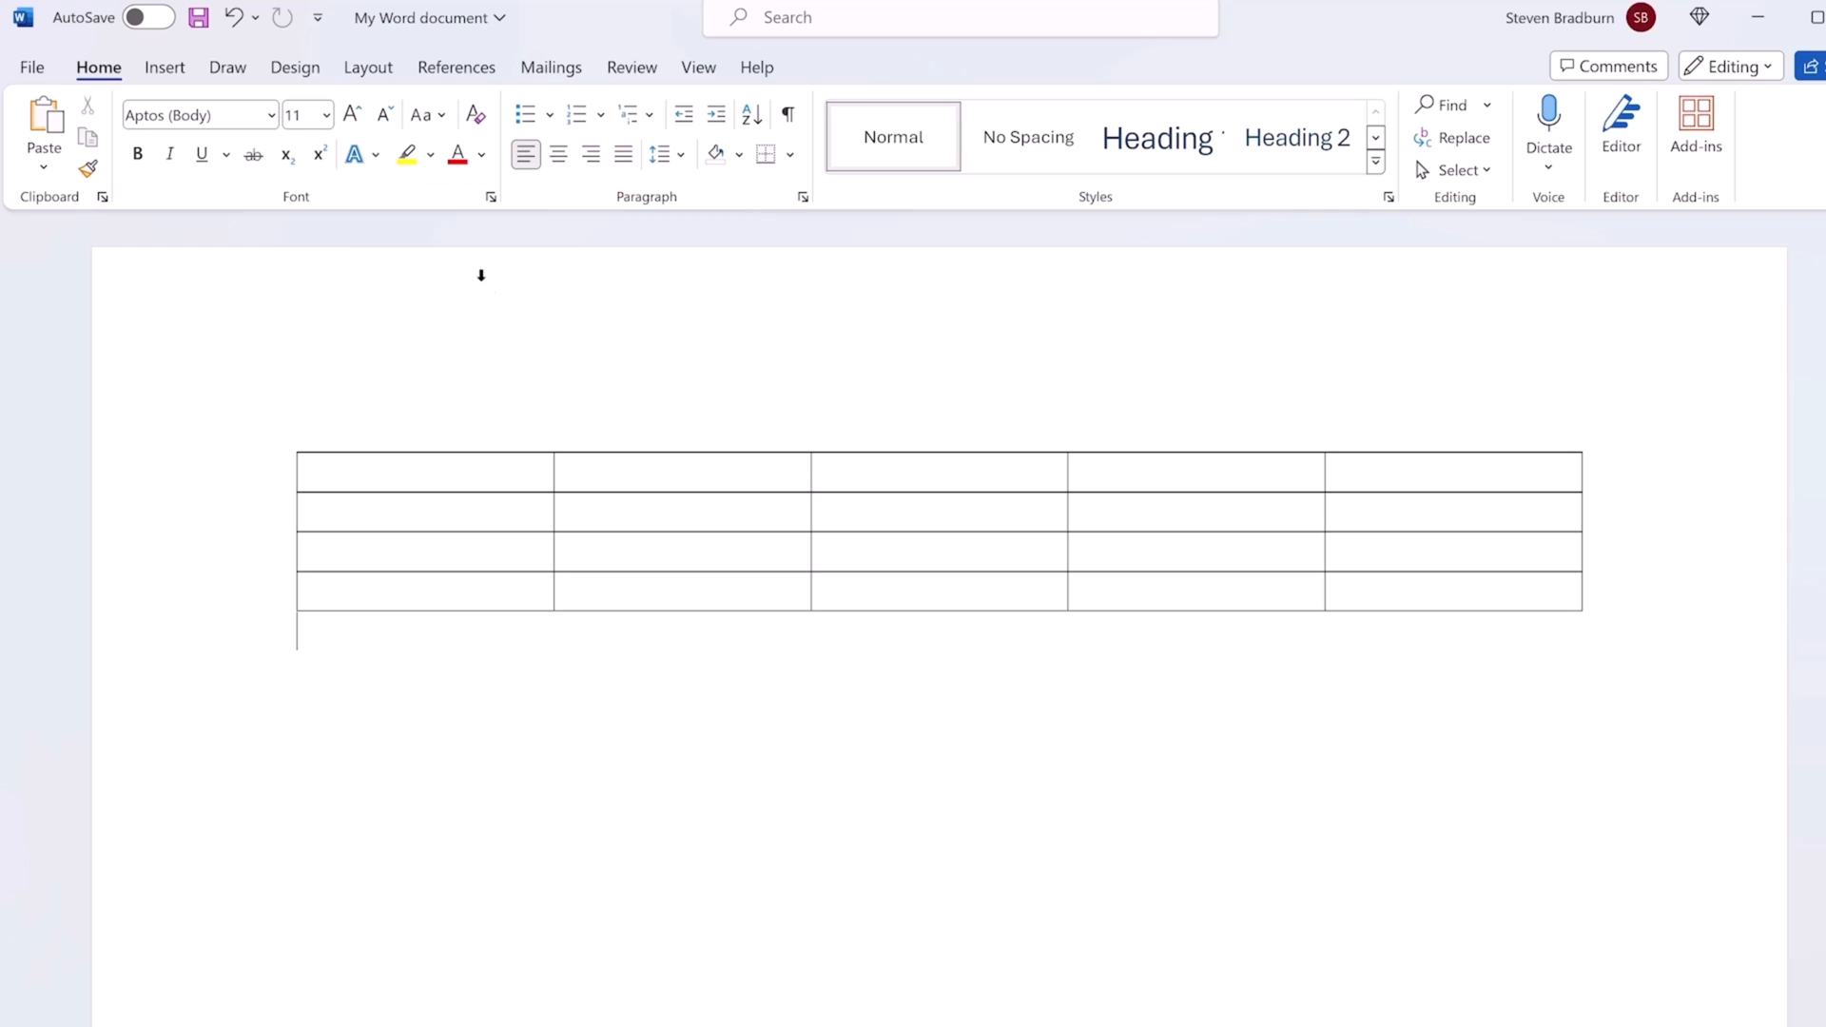
Widen the table's second column, shift the border between the third and fourth columns rightward, and apply the dark green banded table style
{"action": "left_click_drag", "start_coordinate": [856, 471], "coordinate": [923, 470]}
{"action": "left_click_drag", "start_coordinate": [1068, 471], "coordinate": [1189, 481]}
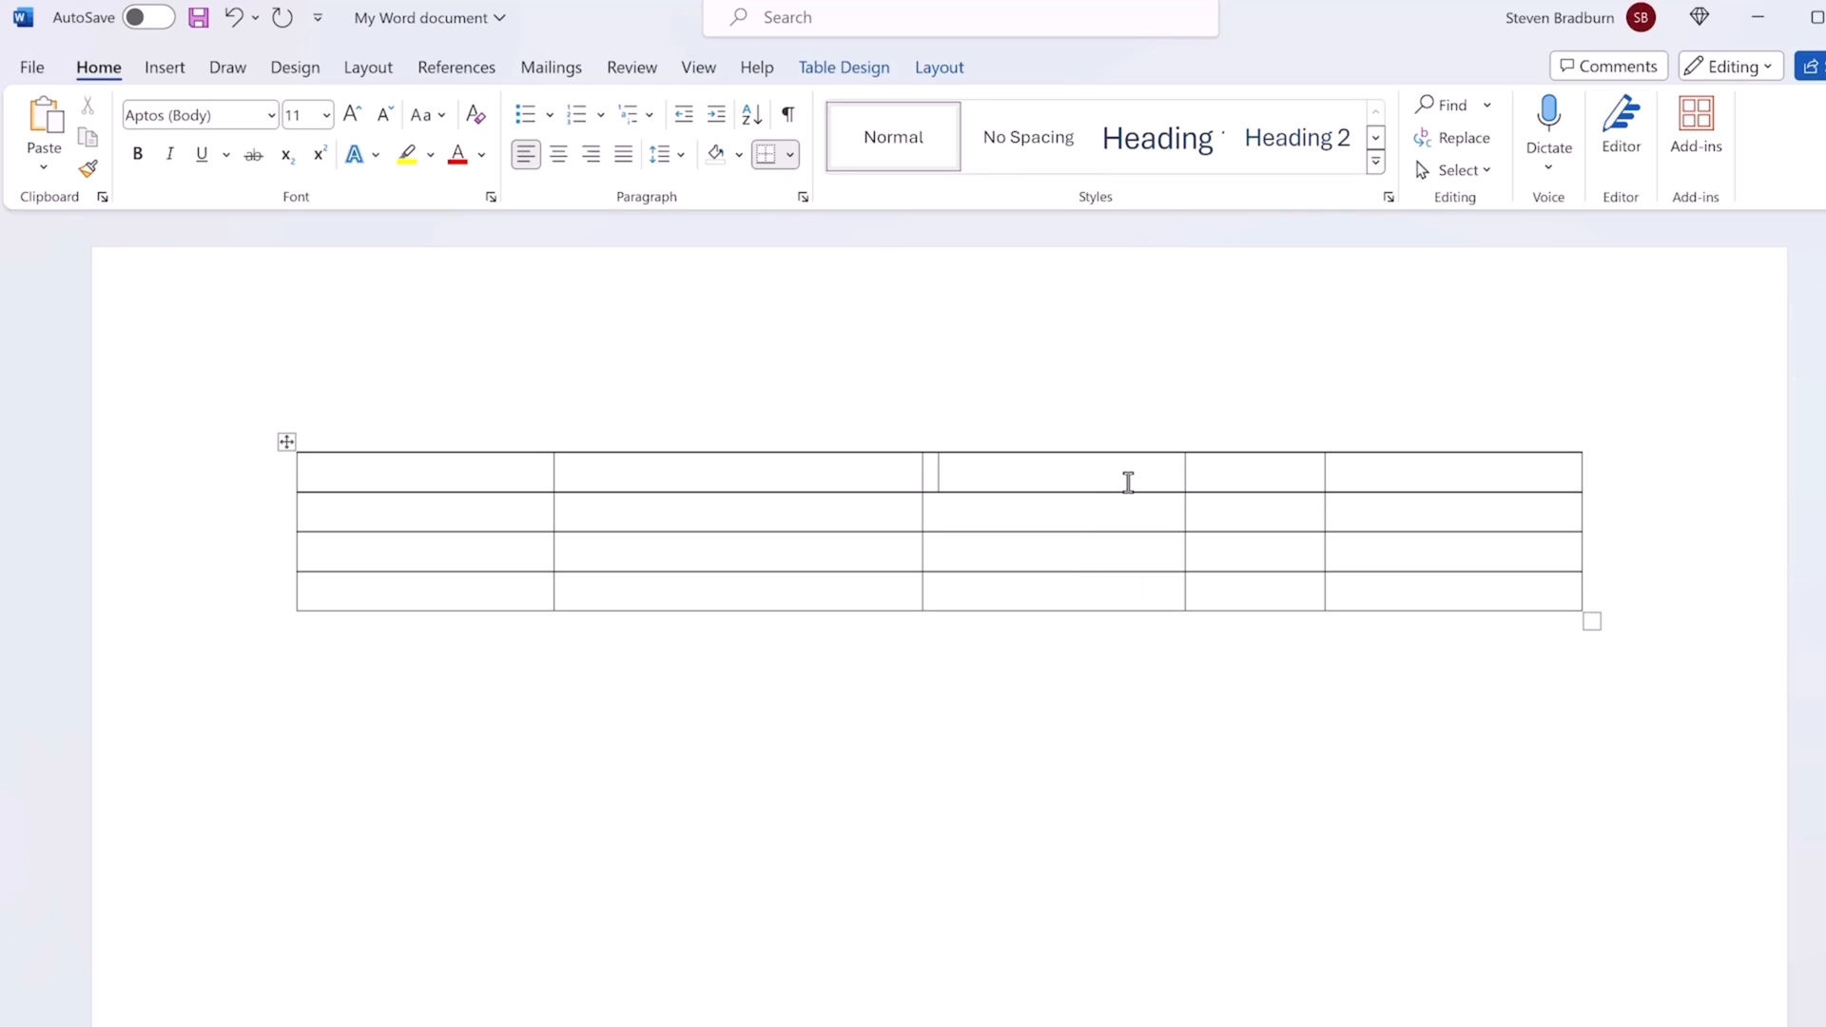
{"action": "left_click", "coordinate": [845, 73]}
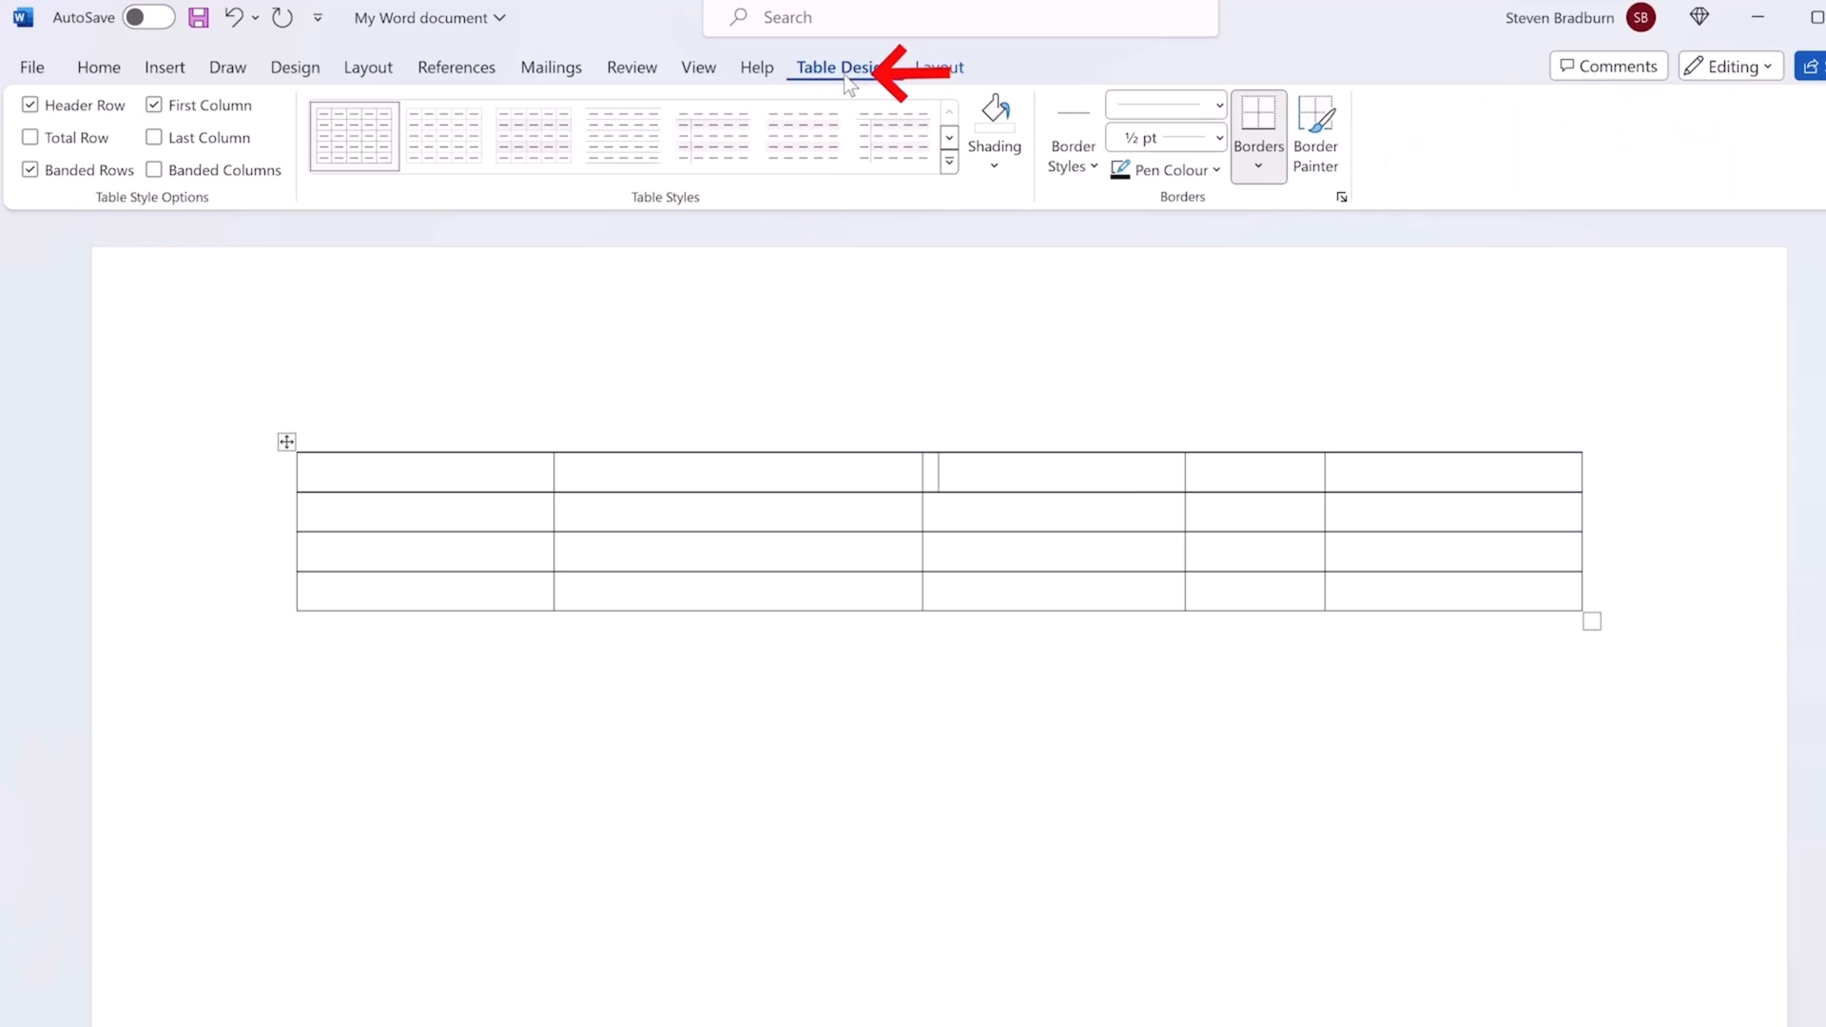
{"action": "left_click", "coordinate": [949, 138]}
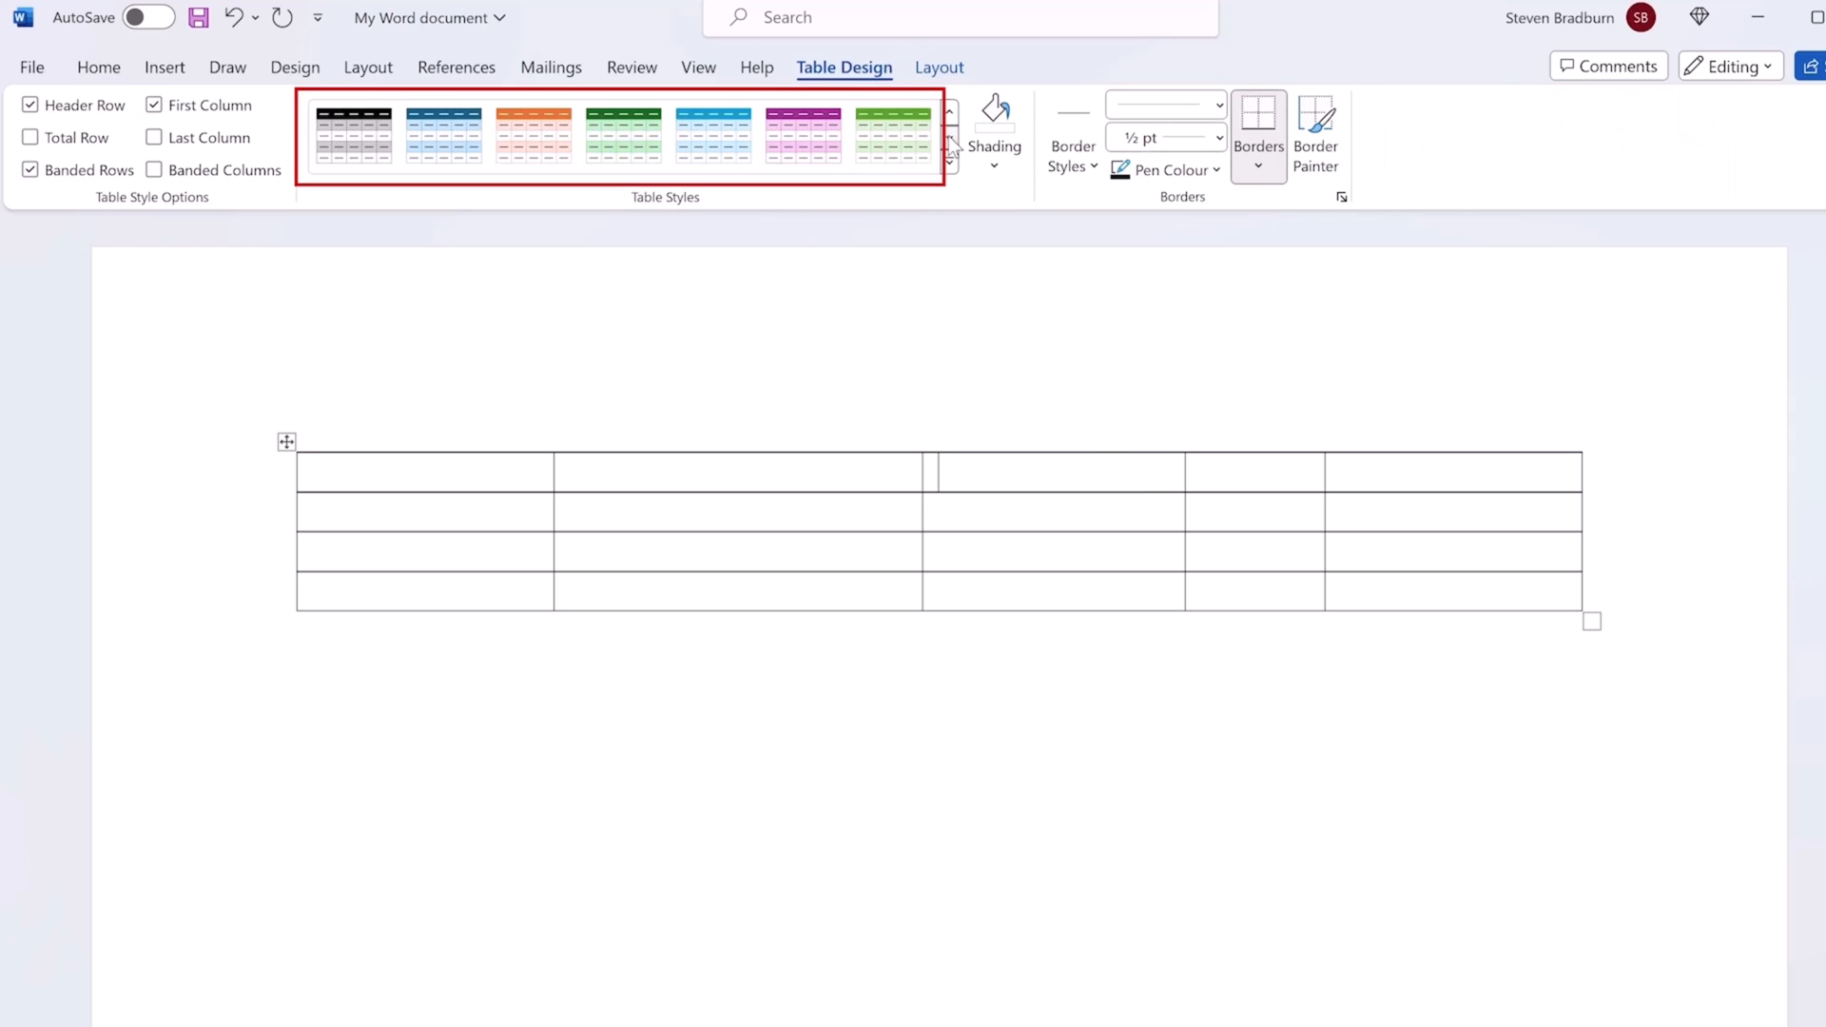
{"action": "left_click", "coordinate": [624, 136]}
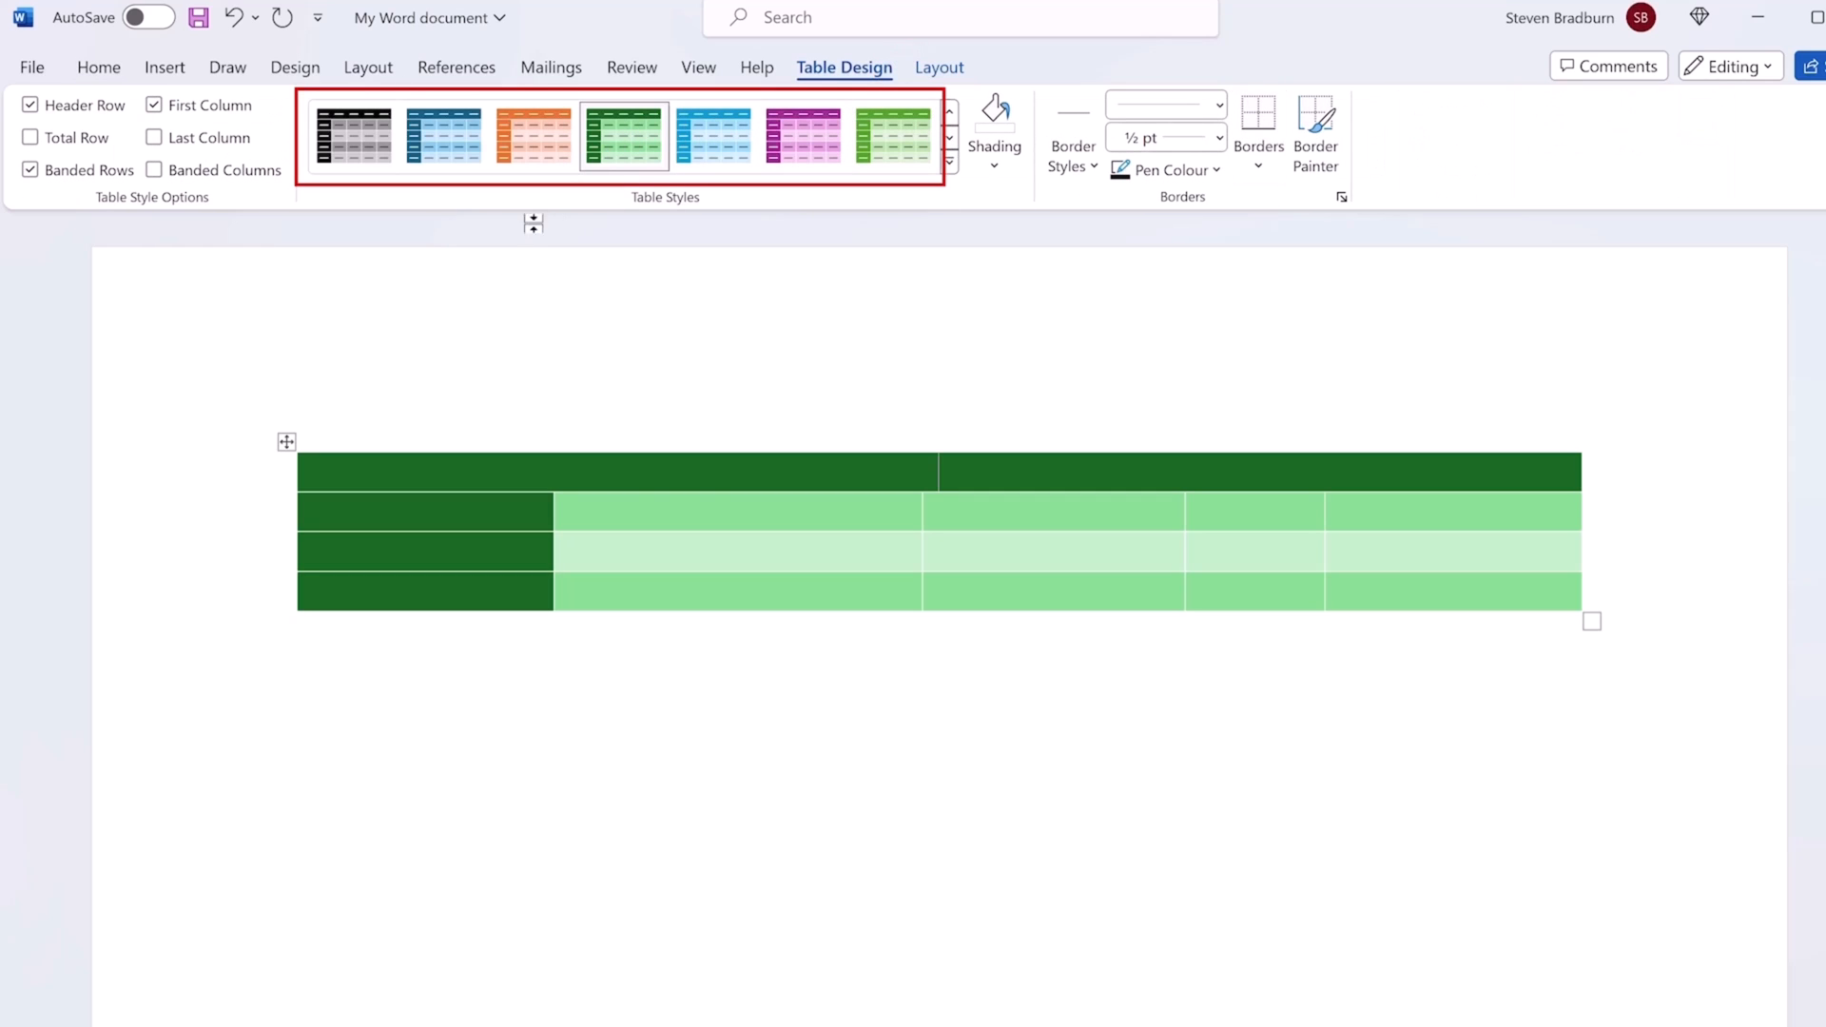
Shade the third row's cells from the second to the fifth column with the purple theme colour
{"action": "left_click_drag", "start_coordinate": [776, 549], "coordinate": [1372, 563]}
{"action": "left_click", "coordinate": [993, 169]}
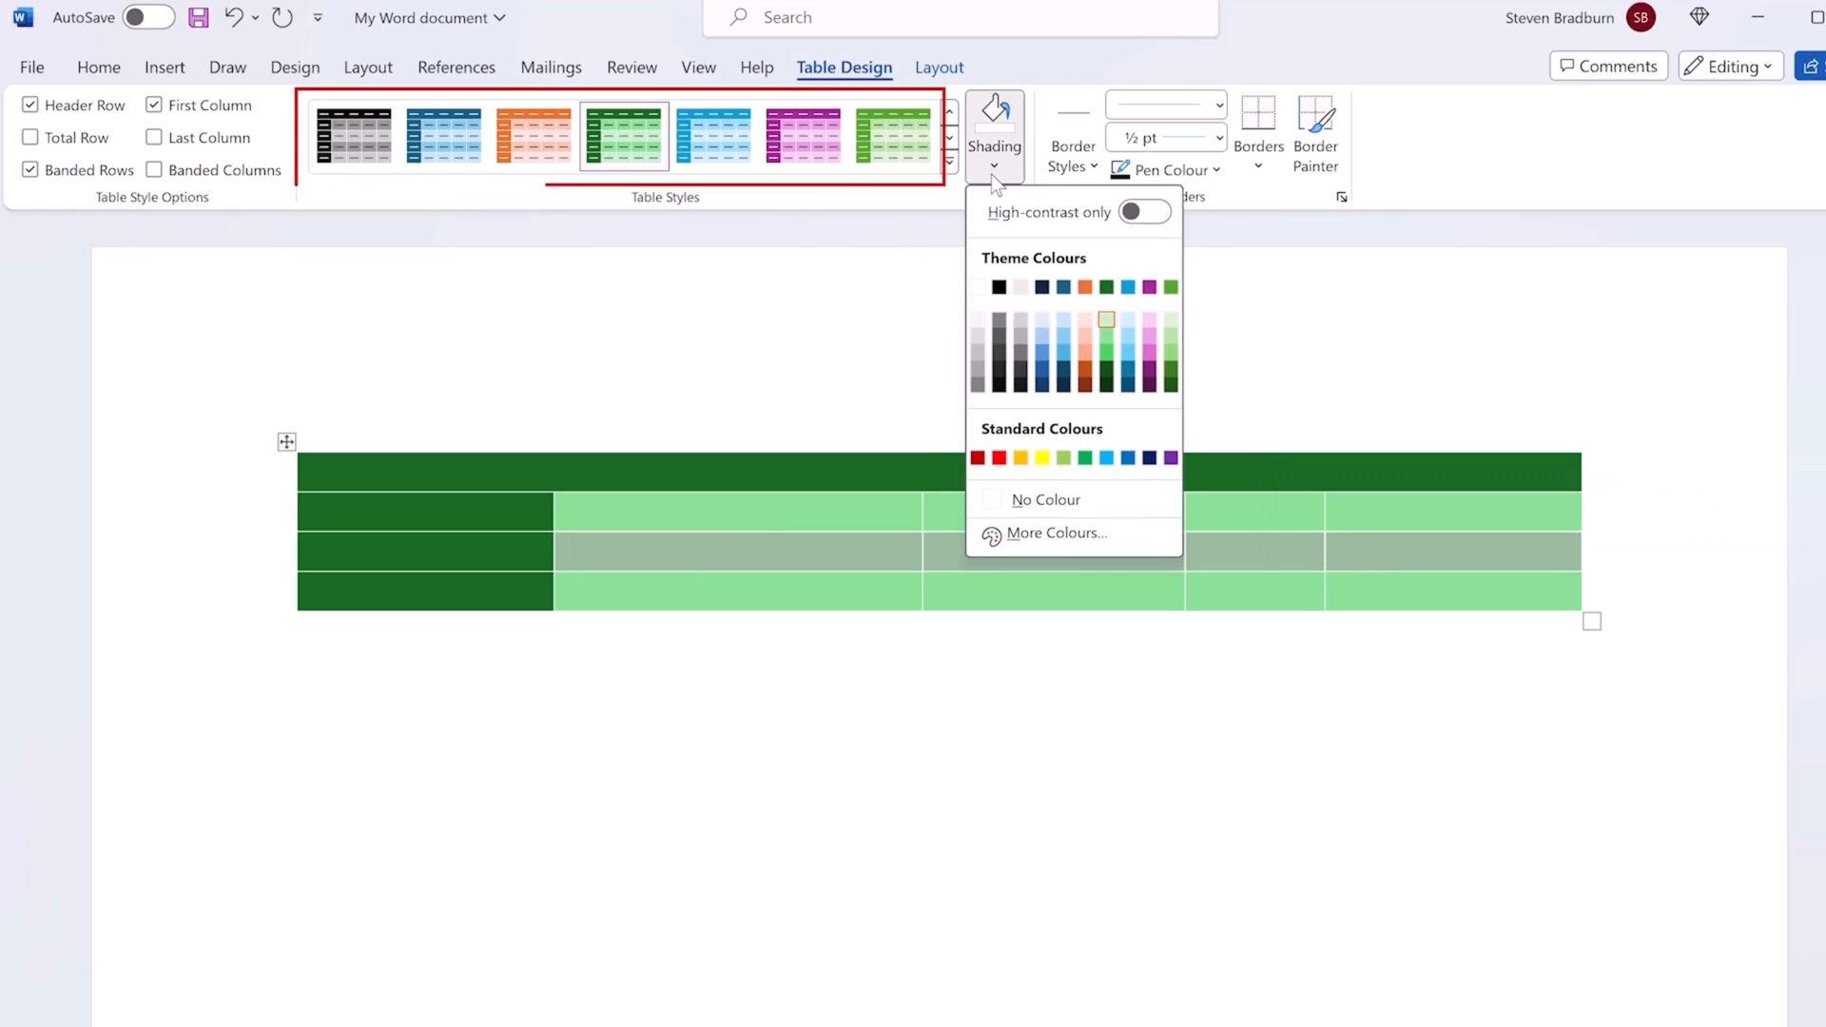
{"action": "left_click", "coordinate": [1148, 287]}
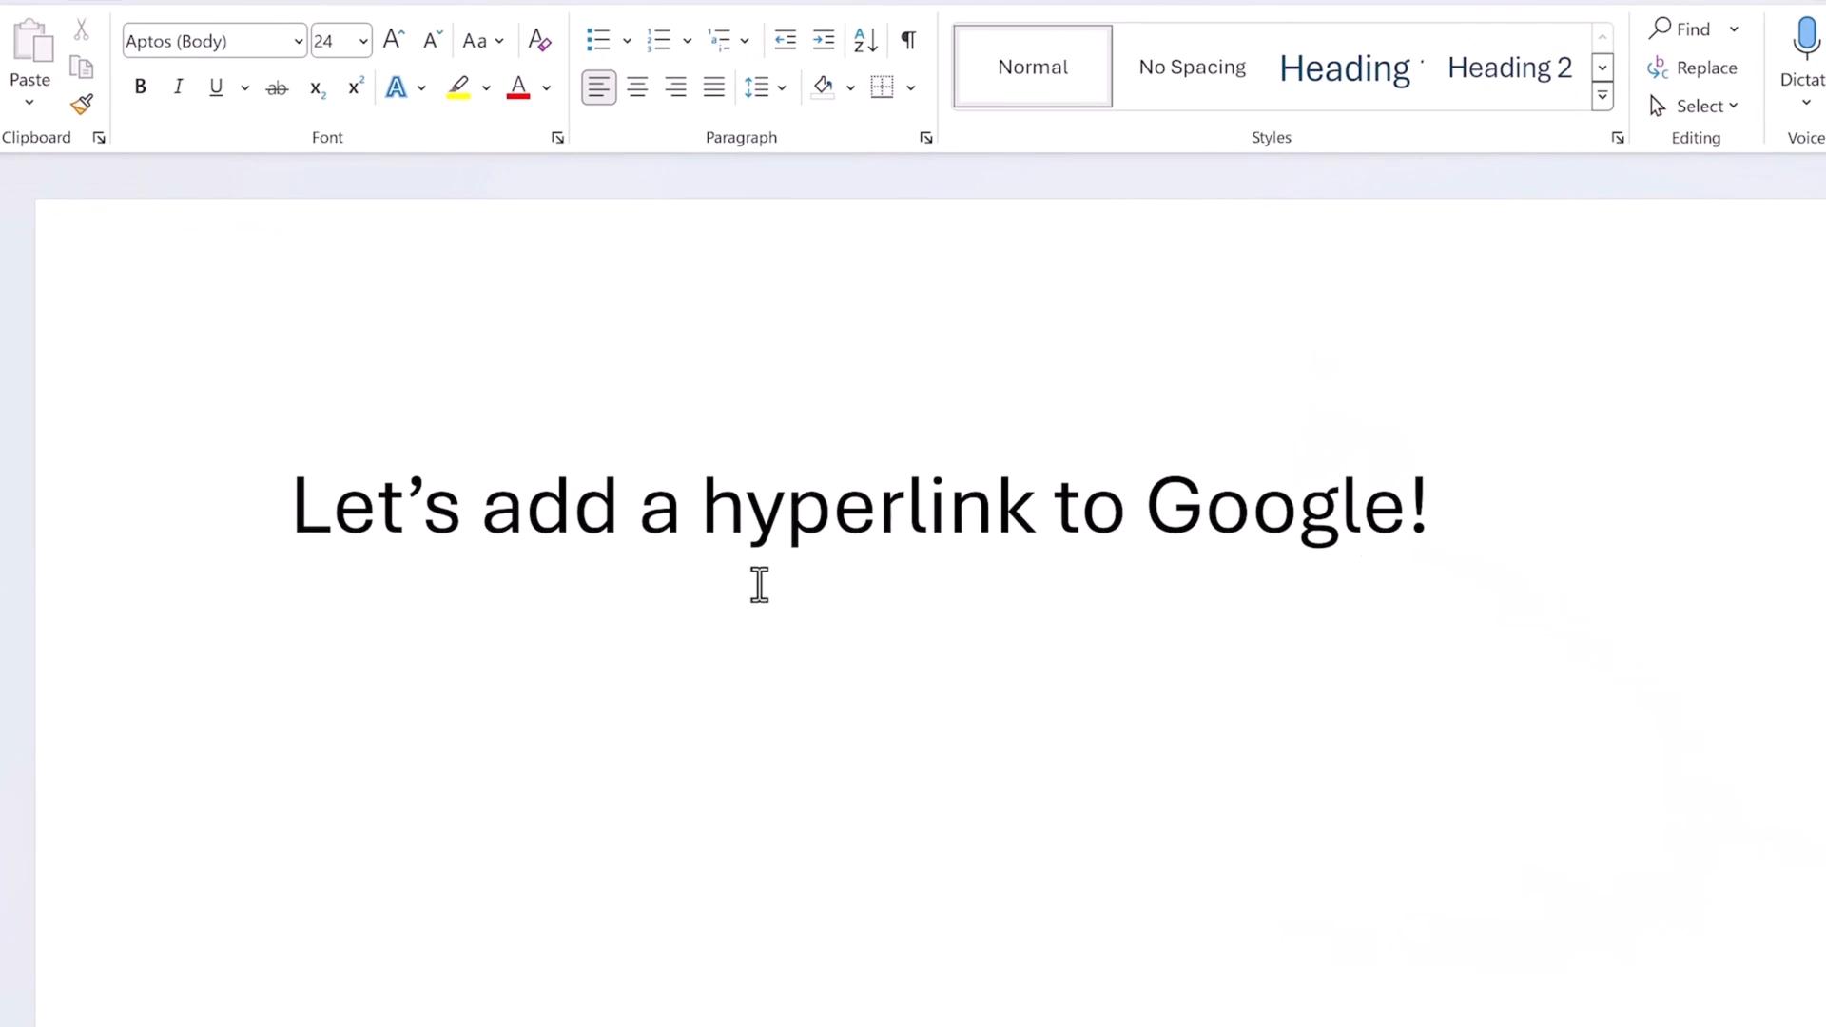
{"action": "left_click_drag", "start_coordinate": [734, 501], "coordinate": [1037, 505]}
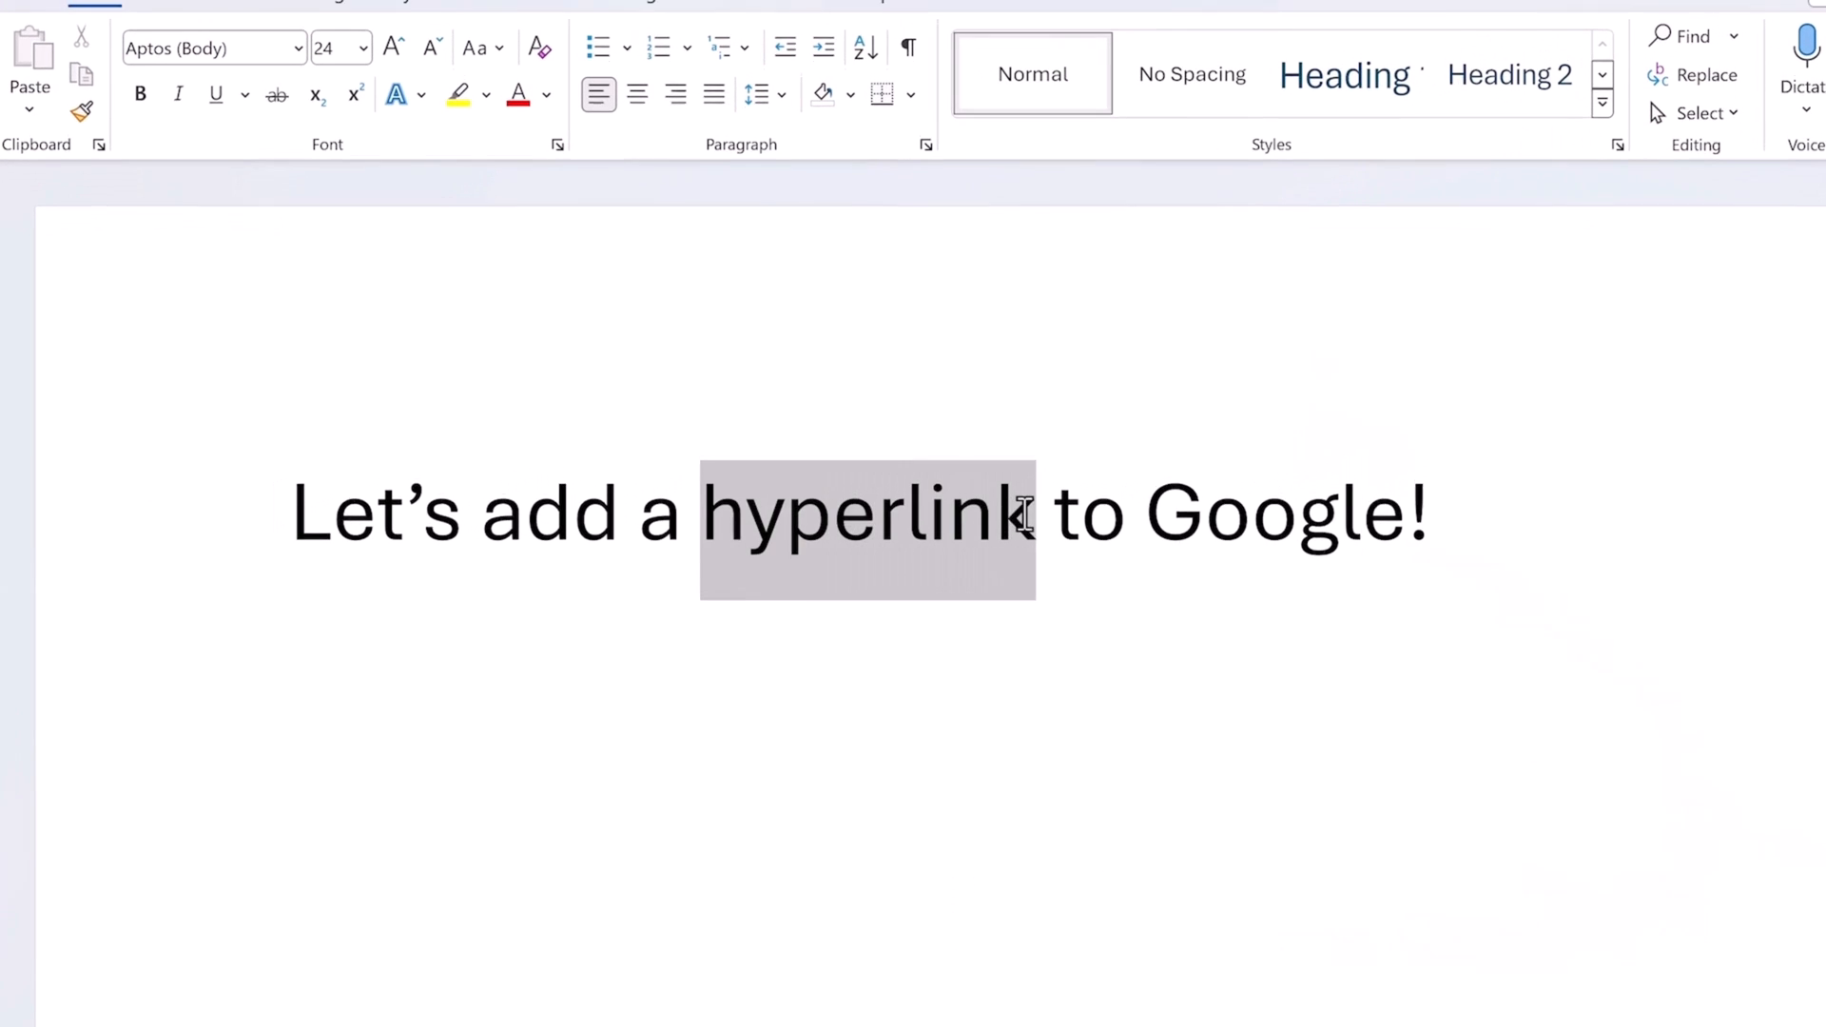
{"action": "left_click", "coordinate": [173, 83]}
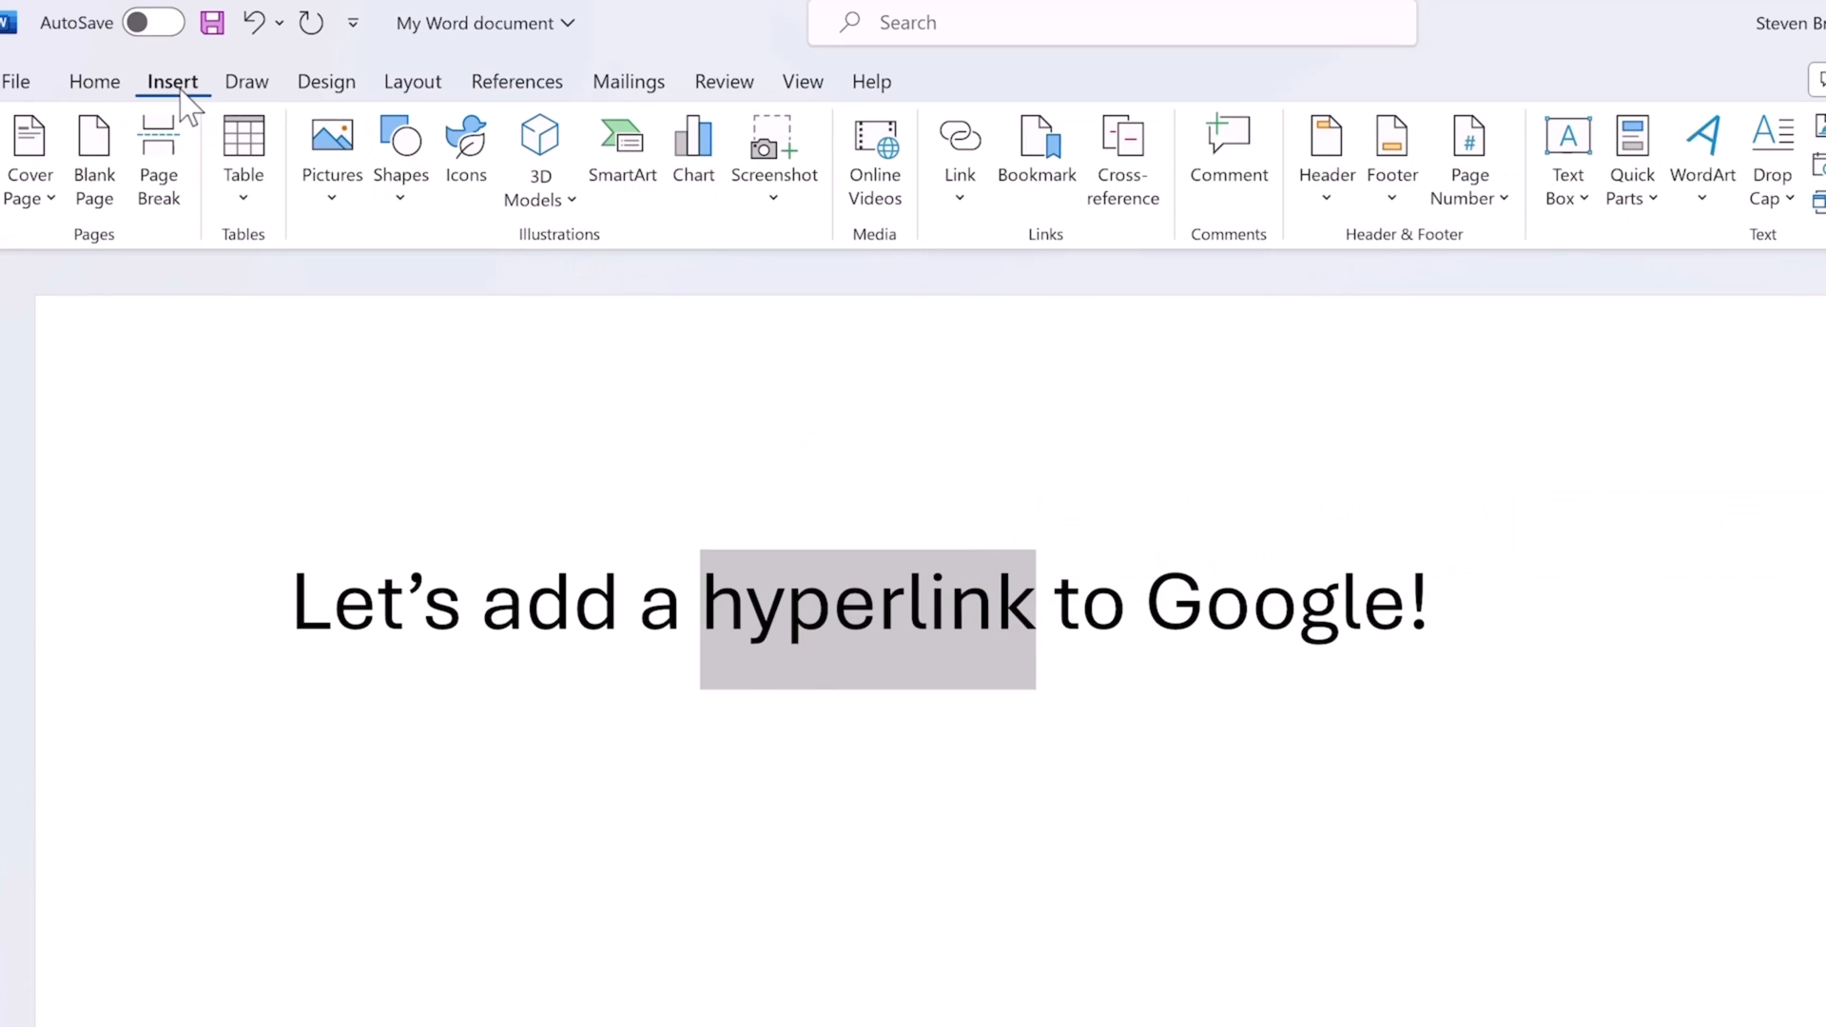
{"action": "left_click", "coordinate": [965, 143]}
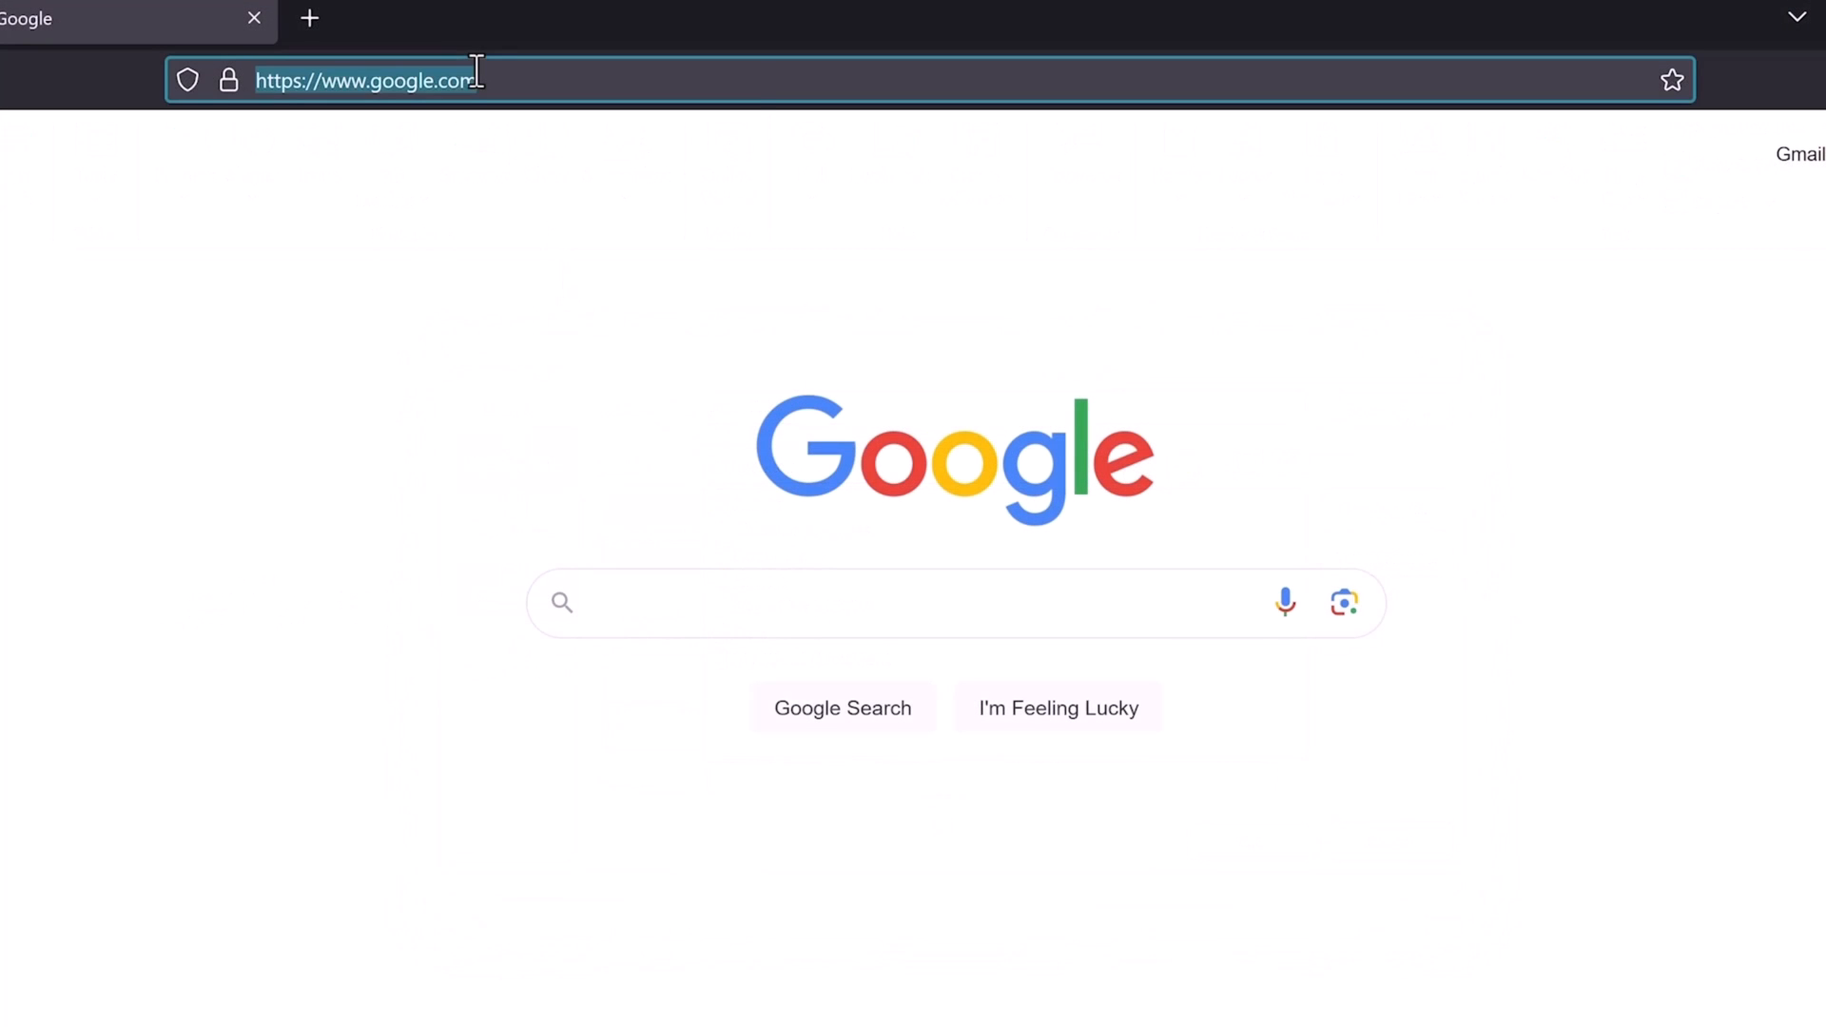
{"action": "right_click", "coordinate": [477, 74]}
{"action": "left_click", "coordinate": [529, 244]}
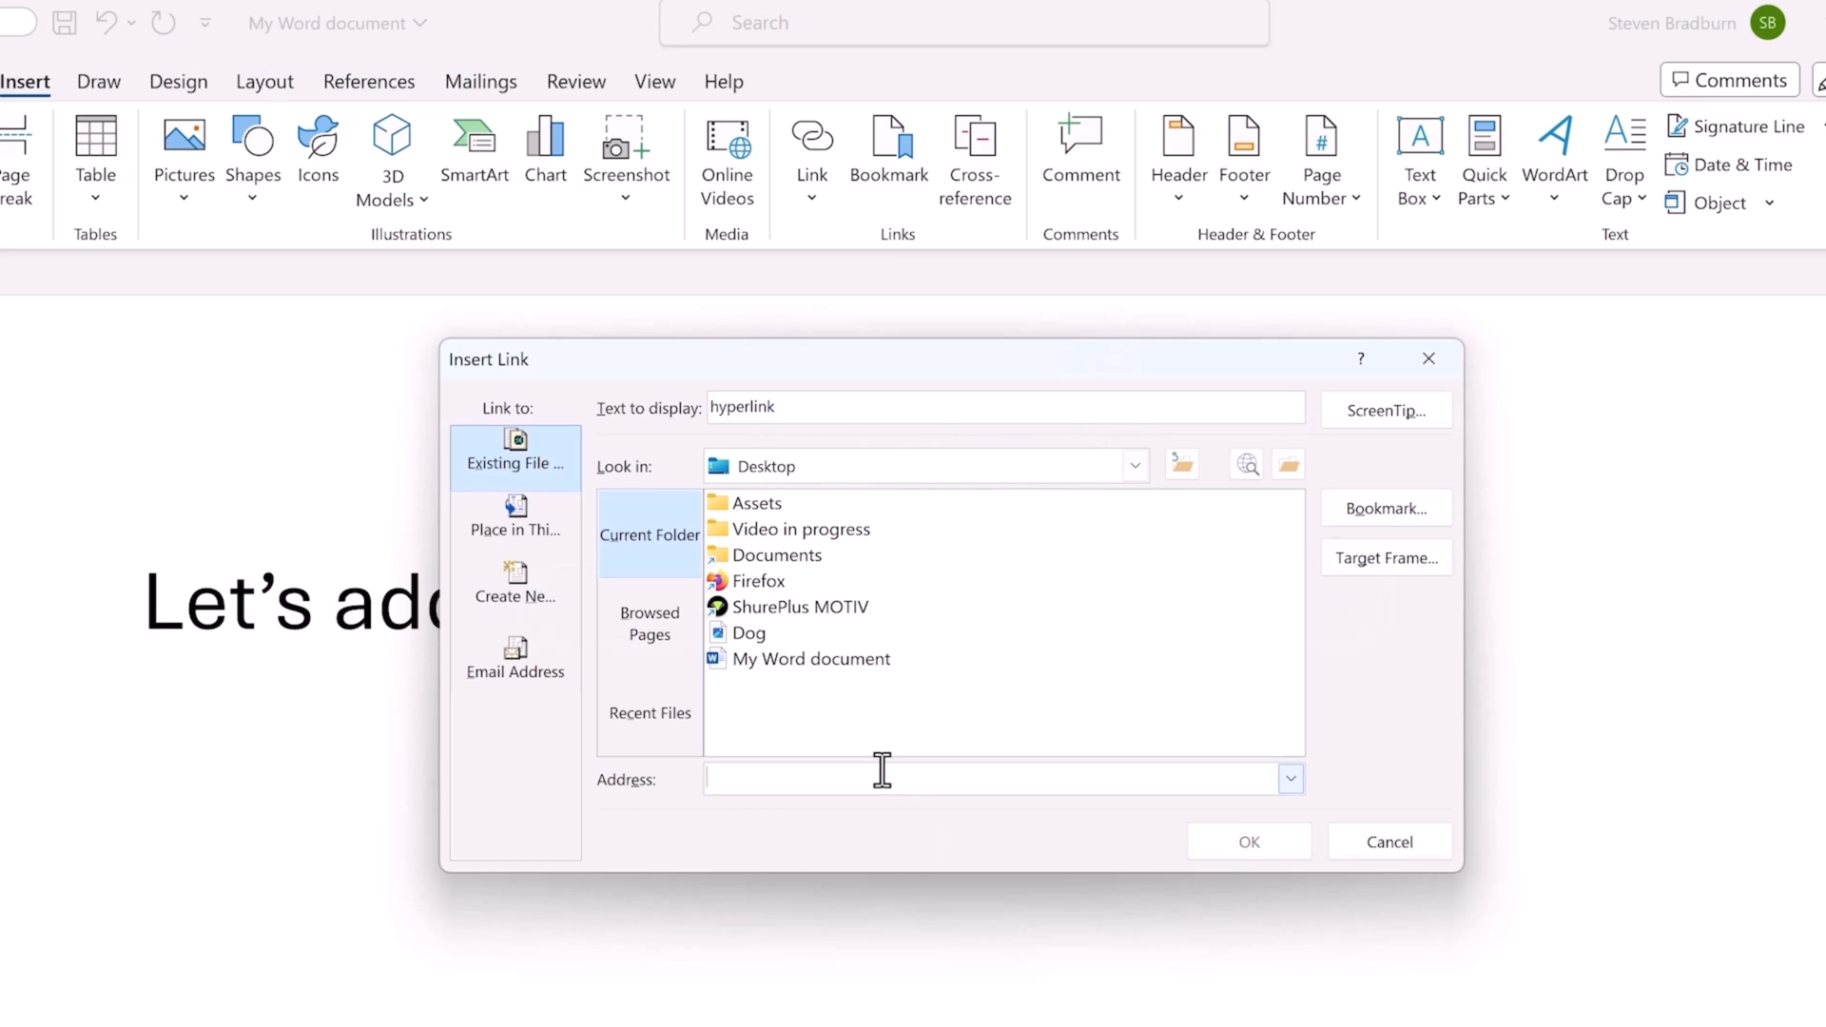
{"action": "right_click", "coordinate": [882, 770]}
{"action": "left_click", "coordinate": [850, 868]}
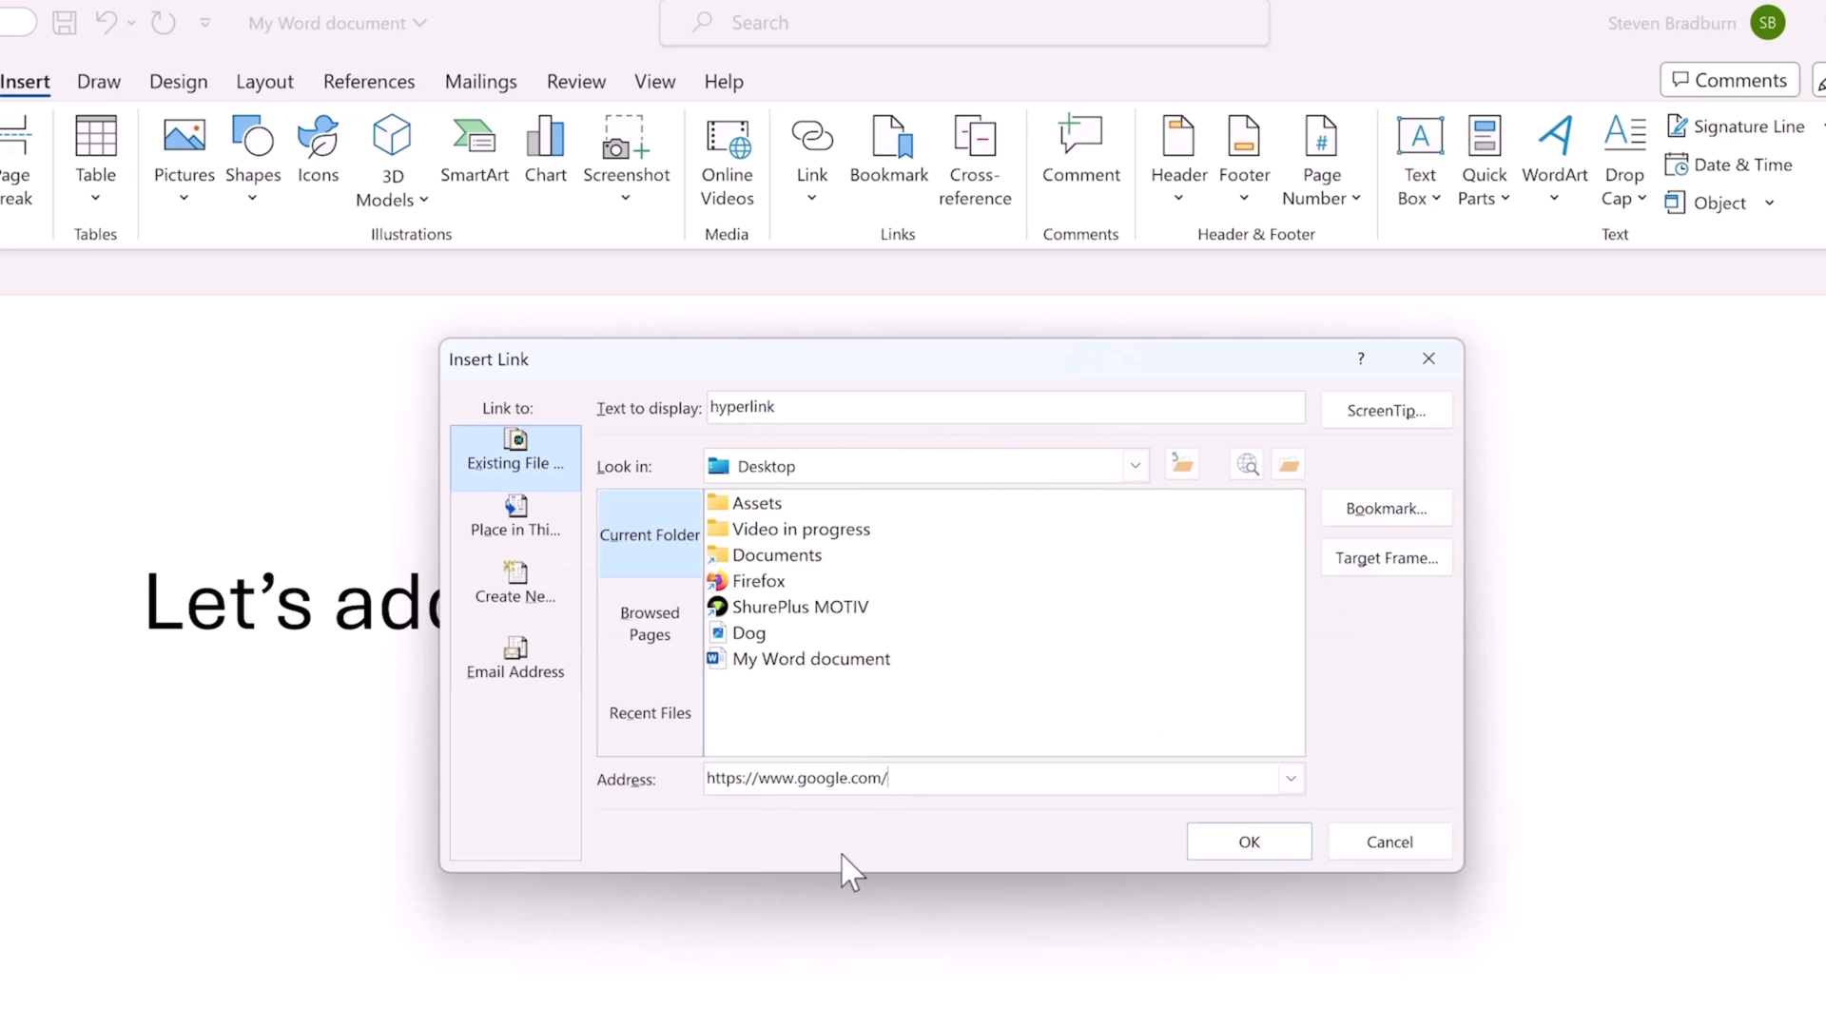
{"action": "left_click", "coordinate": [1251, 842]}
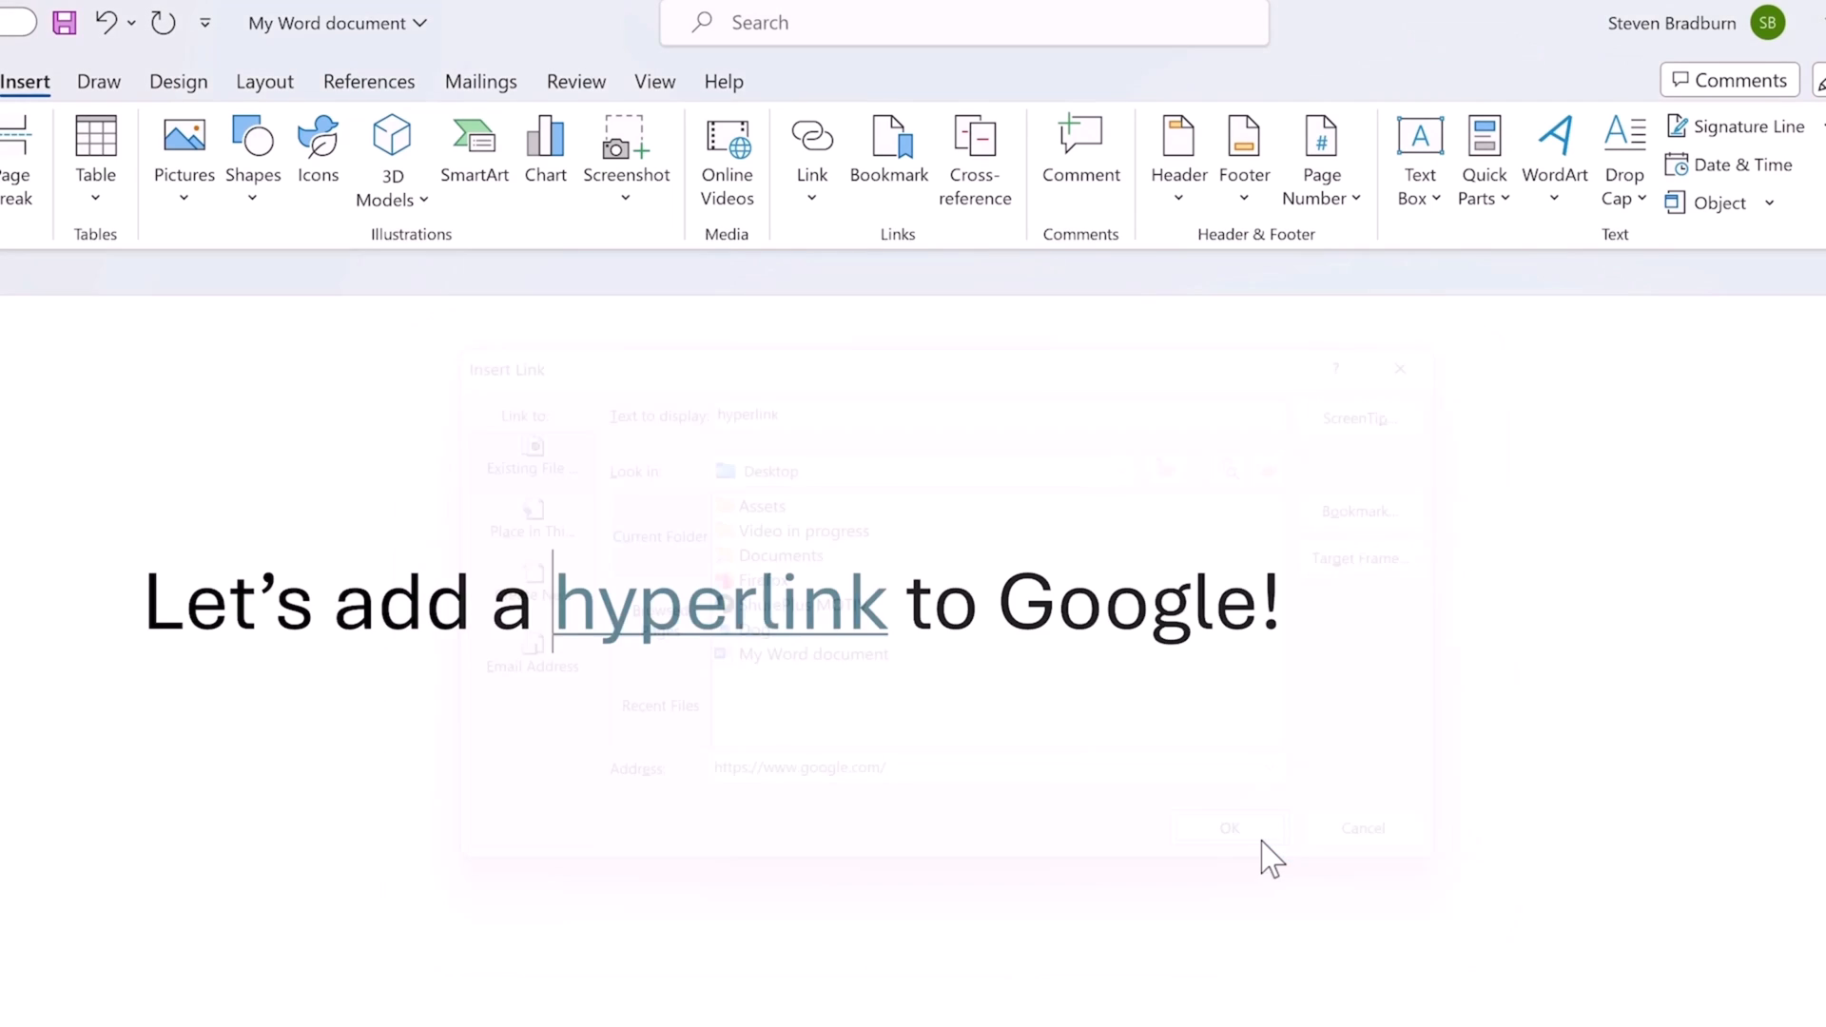
Follow the link on the word "hyperlink" to test that it opens the Google page
{"action": "left_click", "coordinate": [1261, 839]}
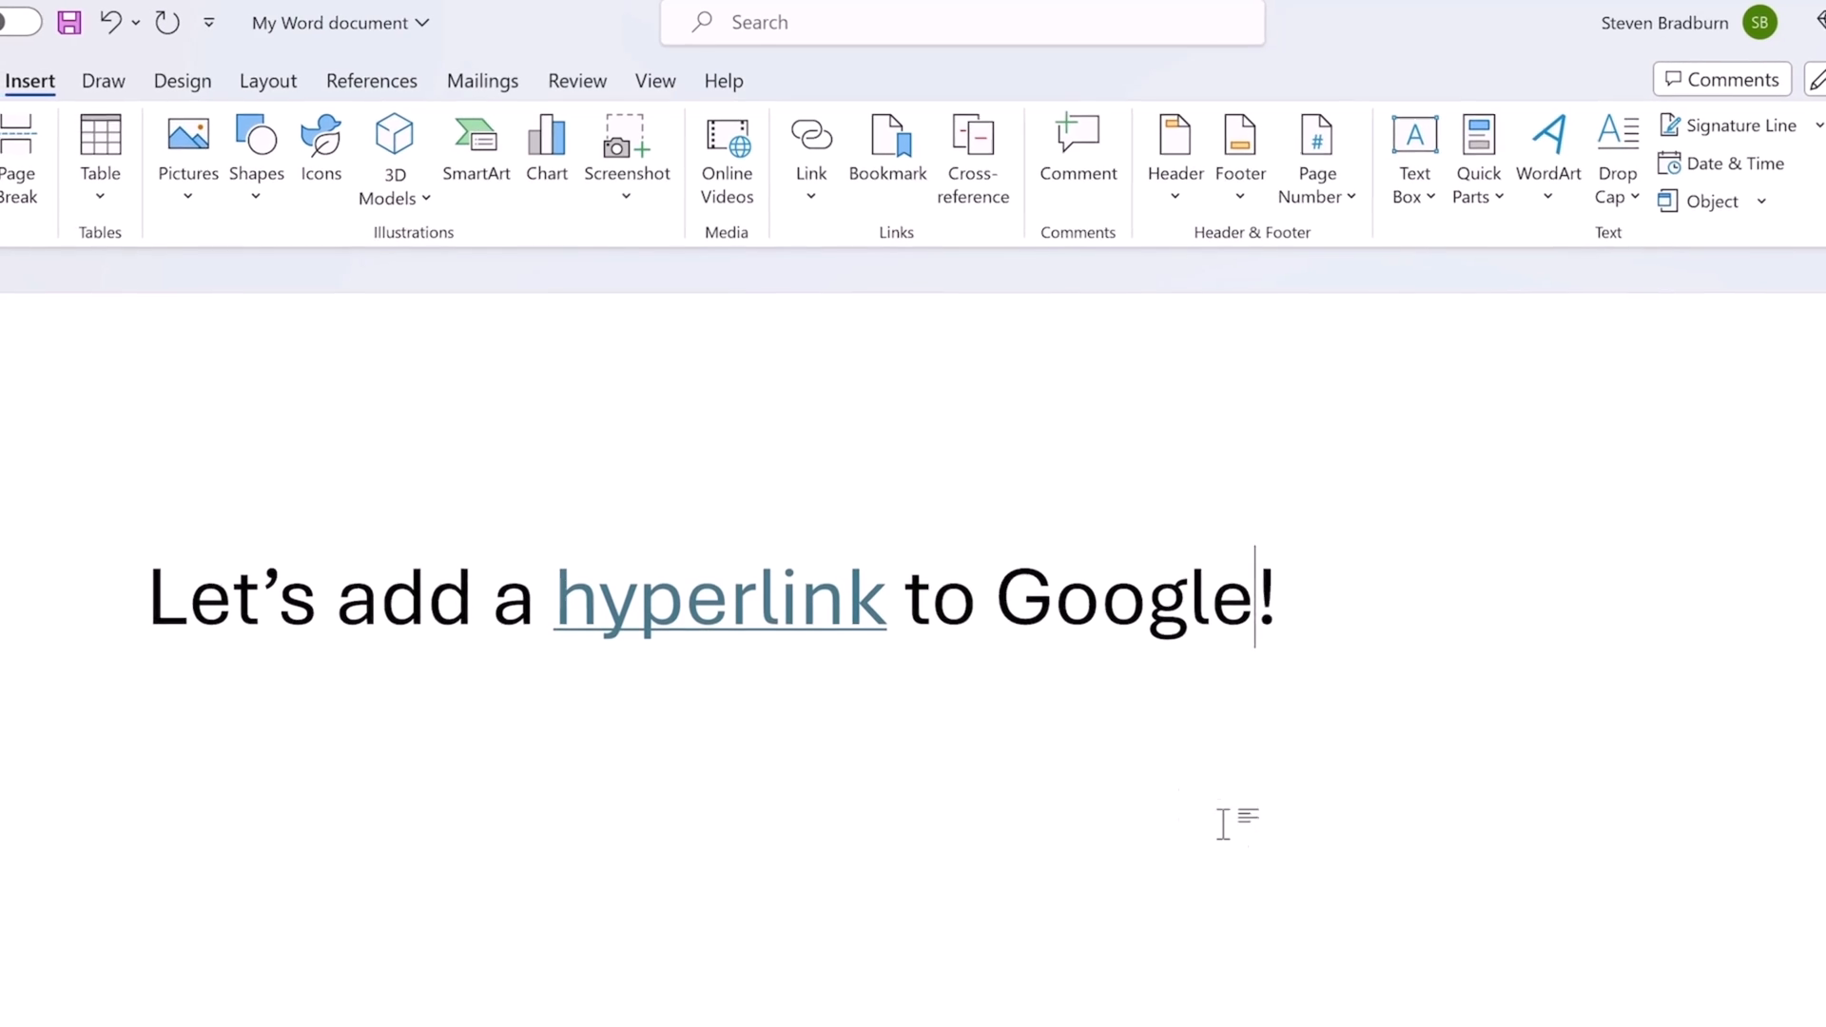
{"action": "mouse_move", "coordinate": [776, 609]}
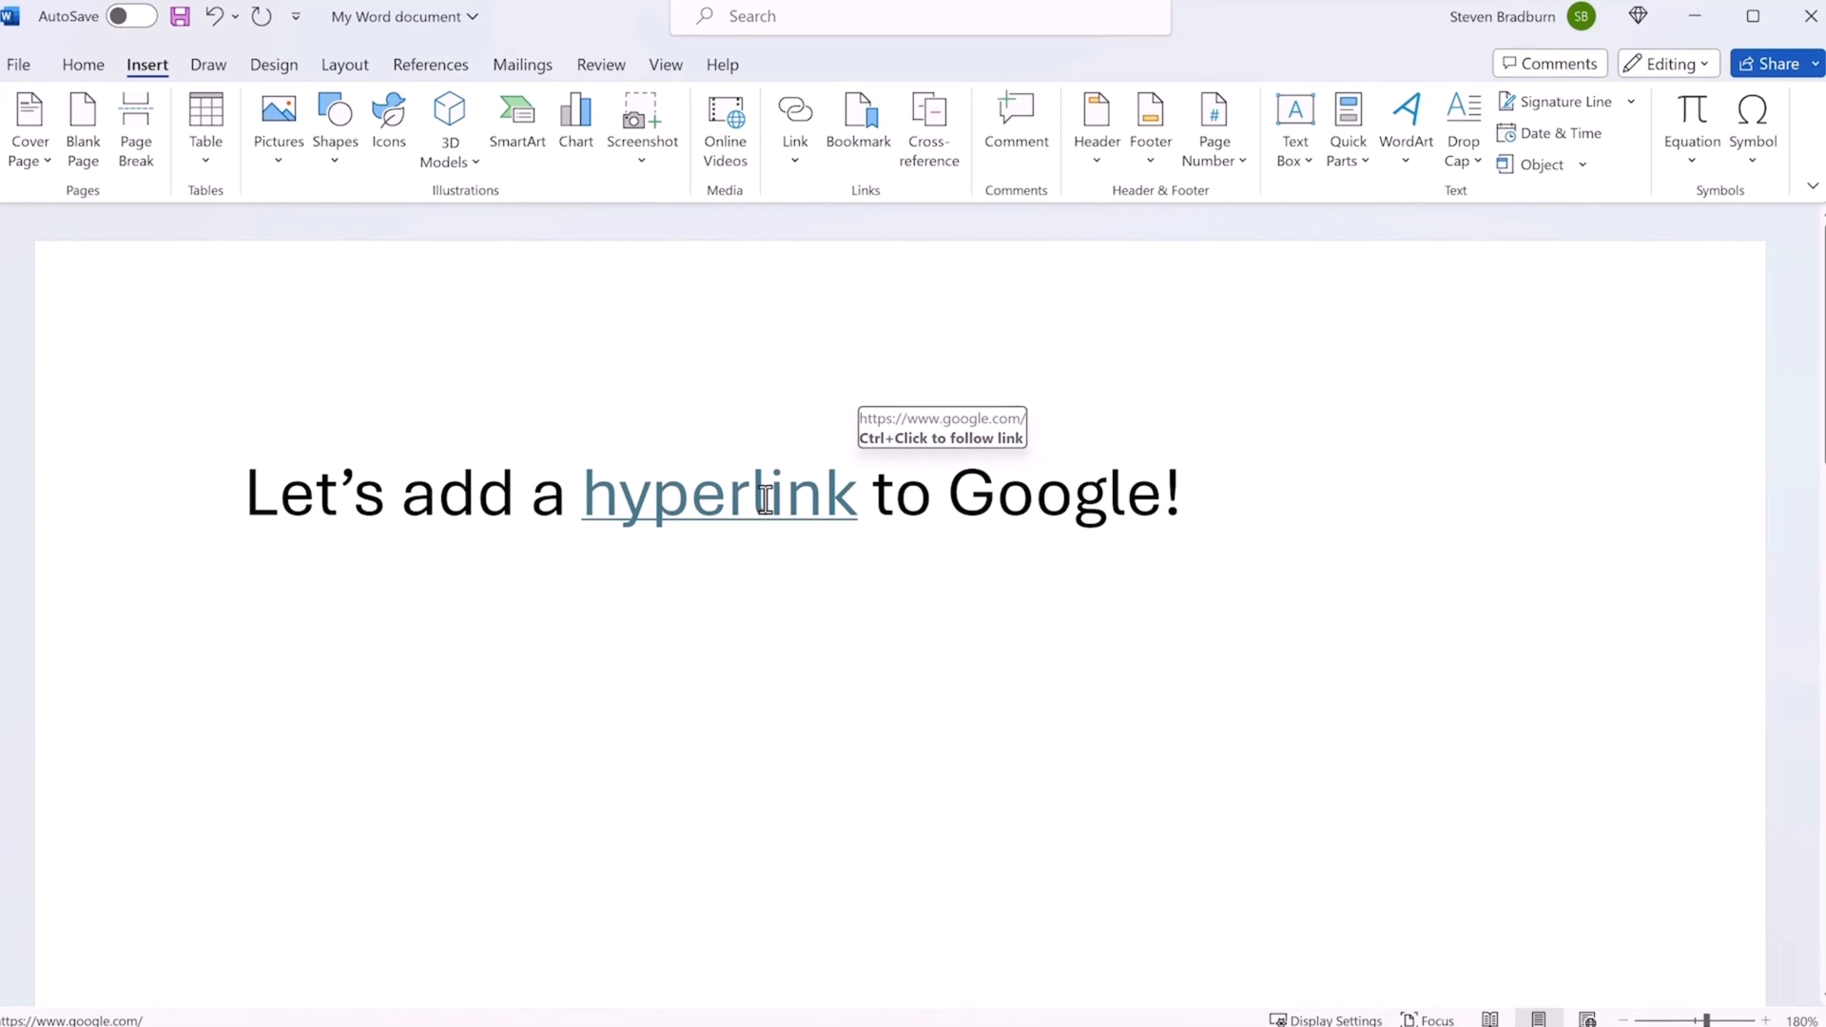
{"action": "left_click", "coordinate": [770, 514], "text": "ctrl"}
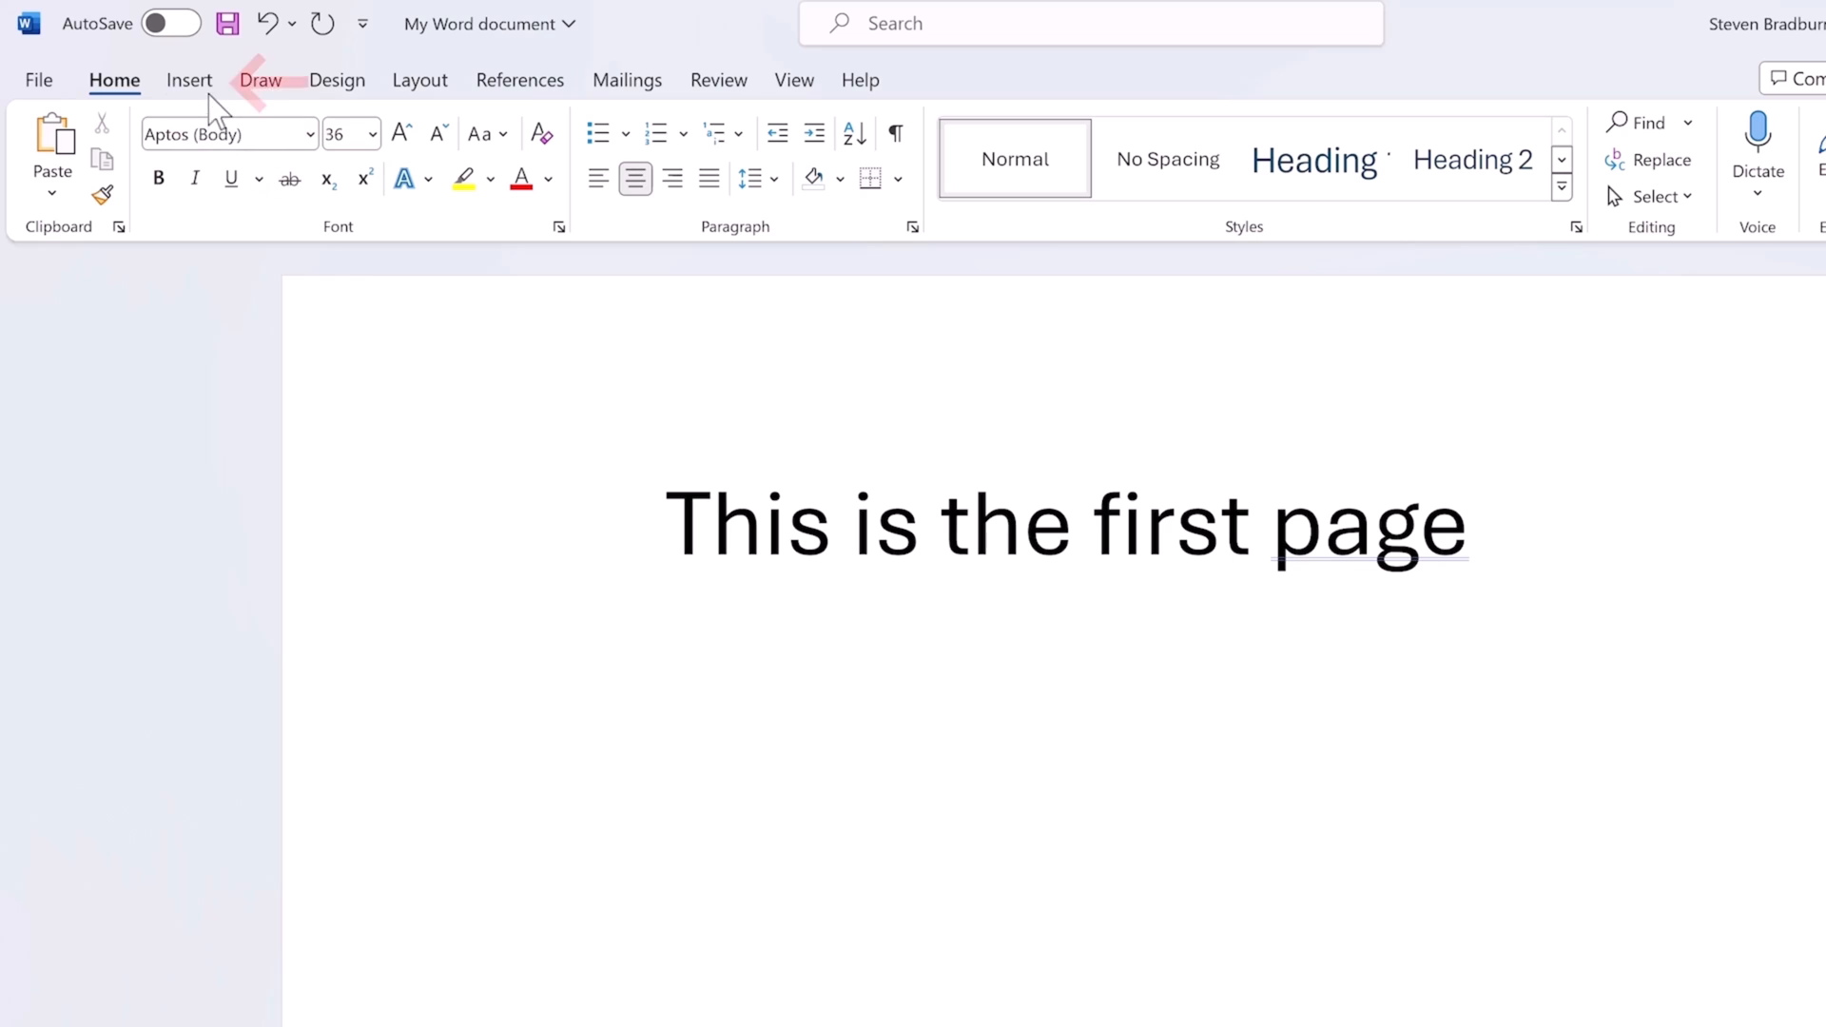
Add page numbers at the top of the pages using the Plain Number 3 layout, and scroll through the document
{"action": "left_click", "coordinate": [200, 84]}
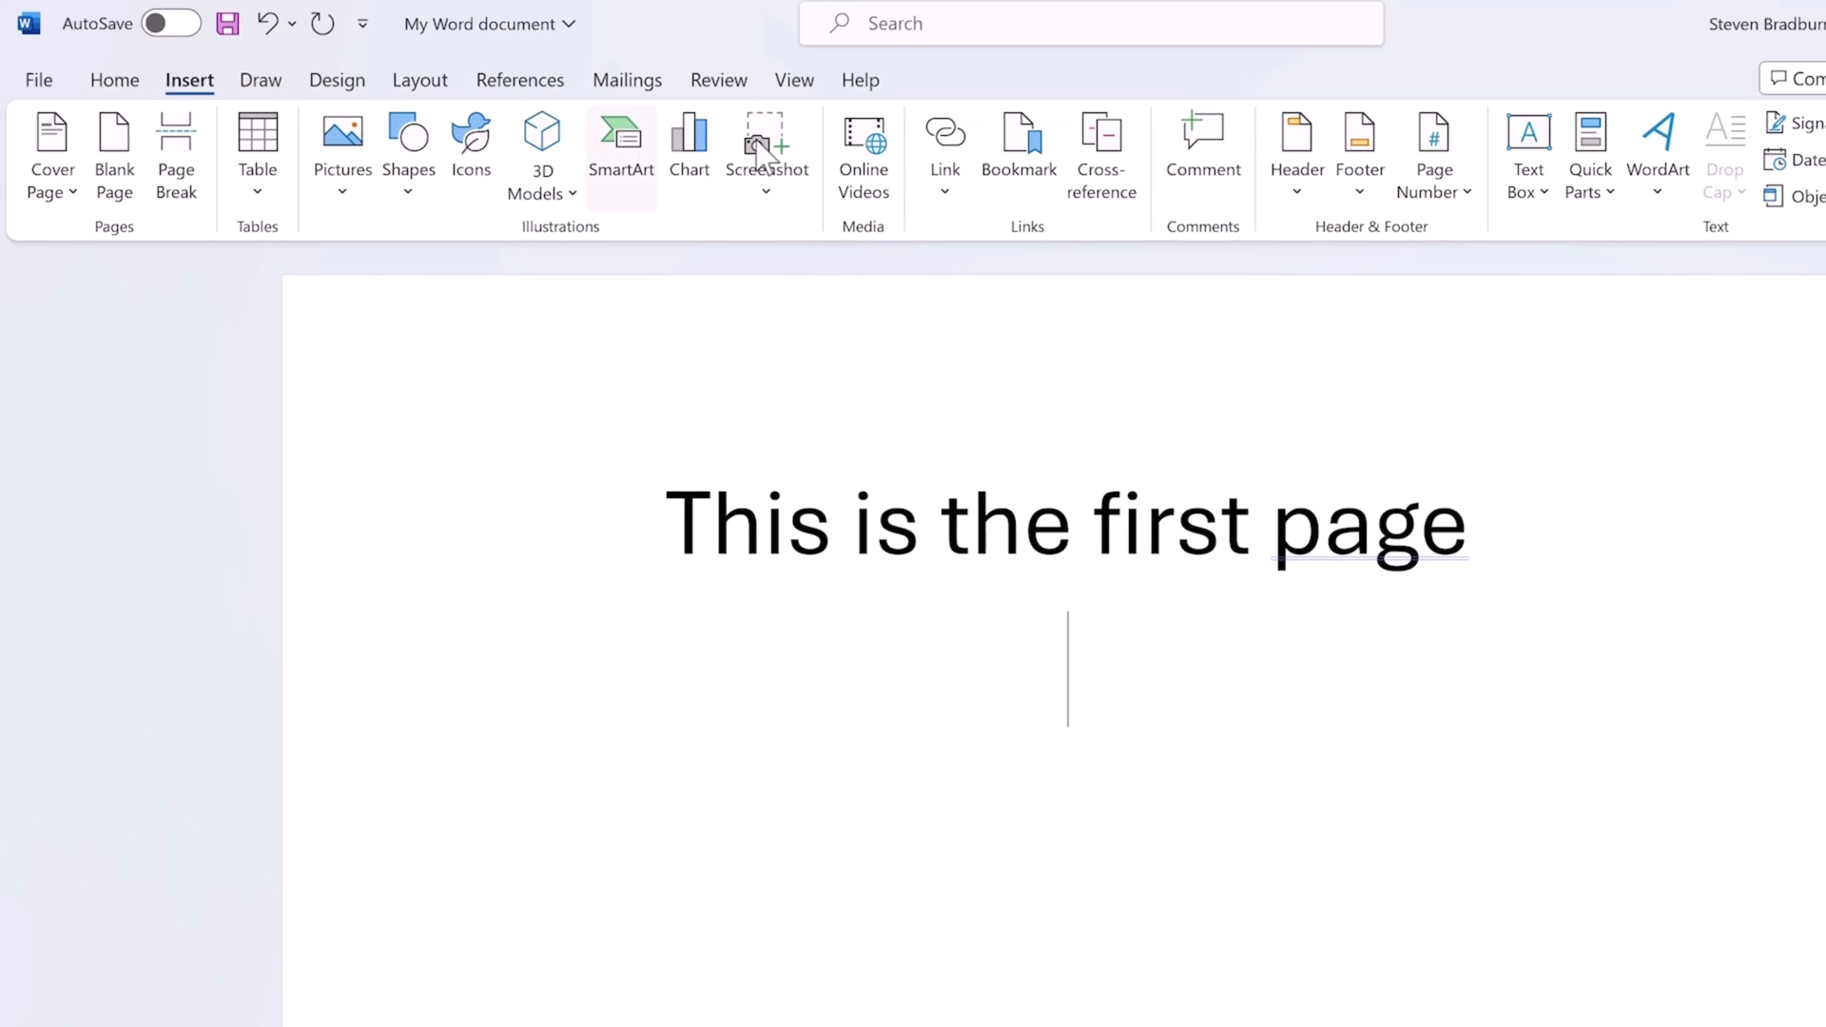
{"action": "left_click", "coordinate": [1443, 186]}
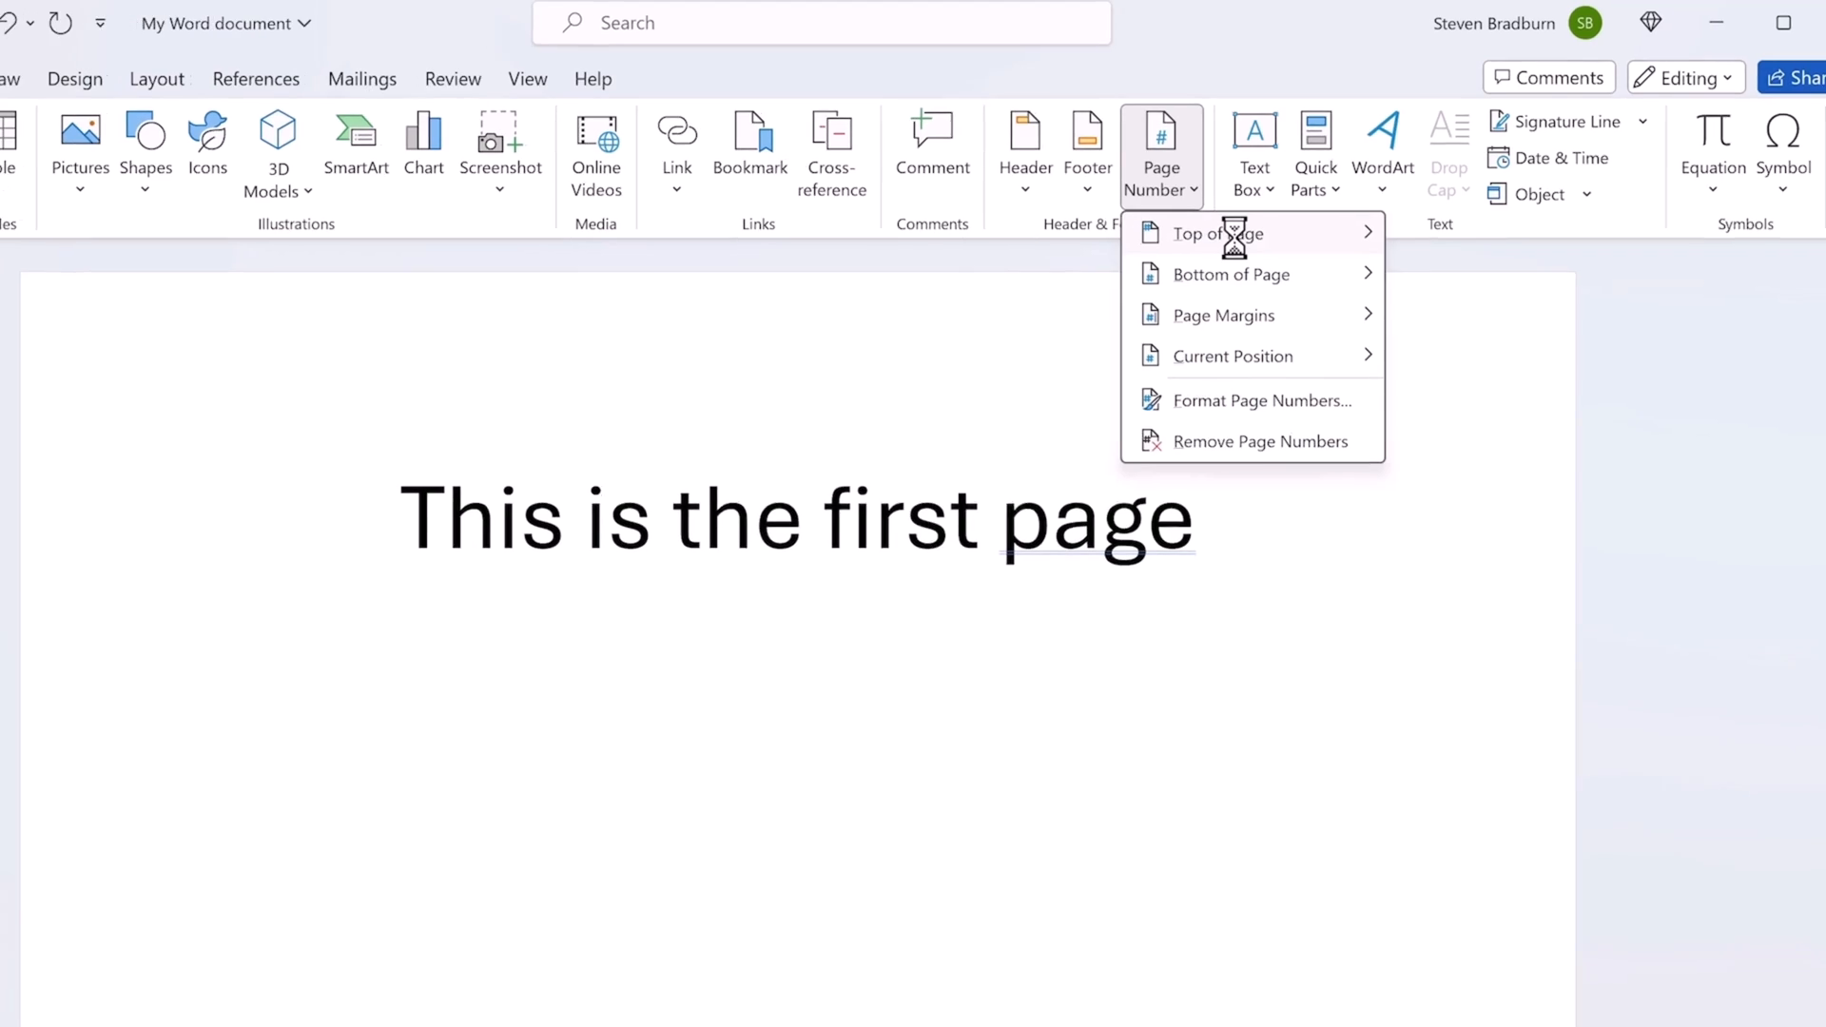
{"action": "mouse_move", "coordinate": [1232, 237]}
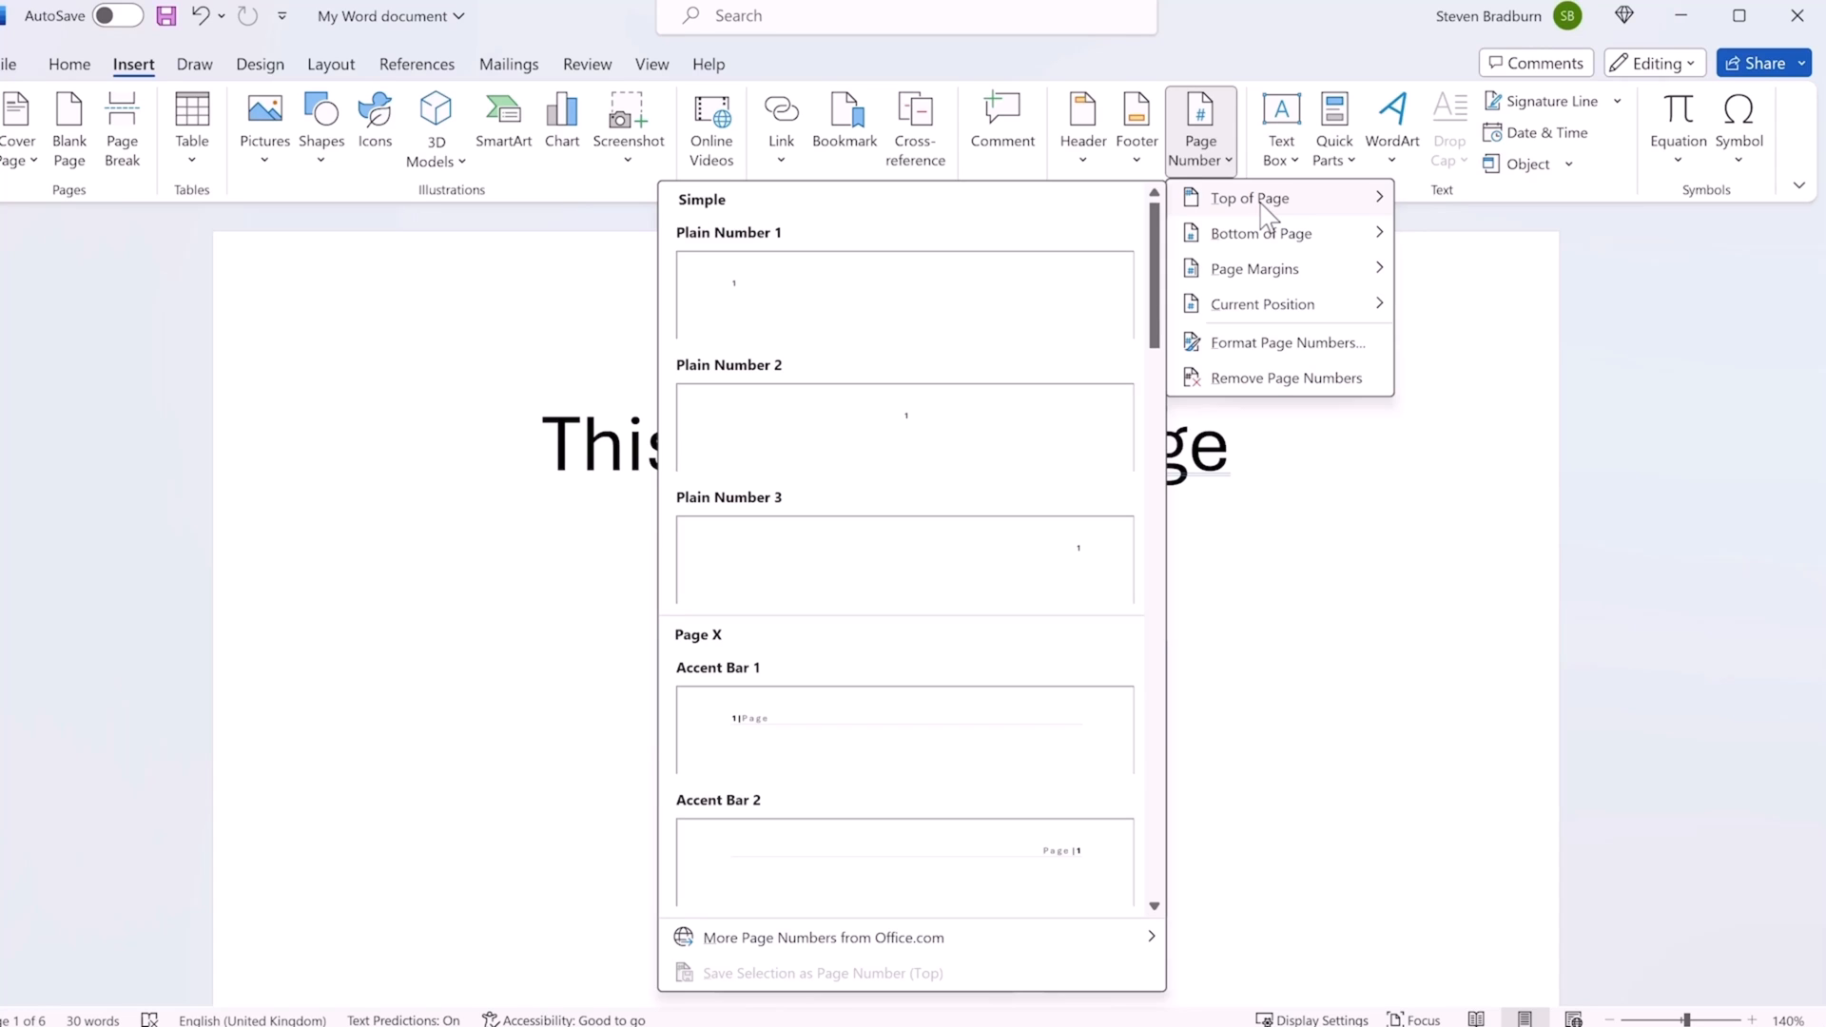
{"action": "left_click", "coordinate": [1036, 547]}
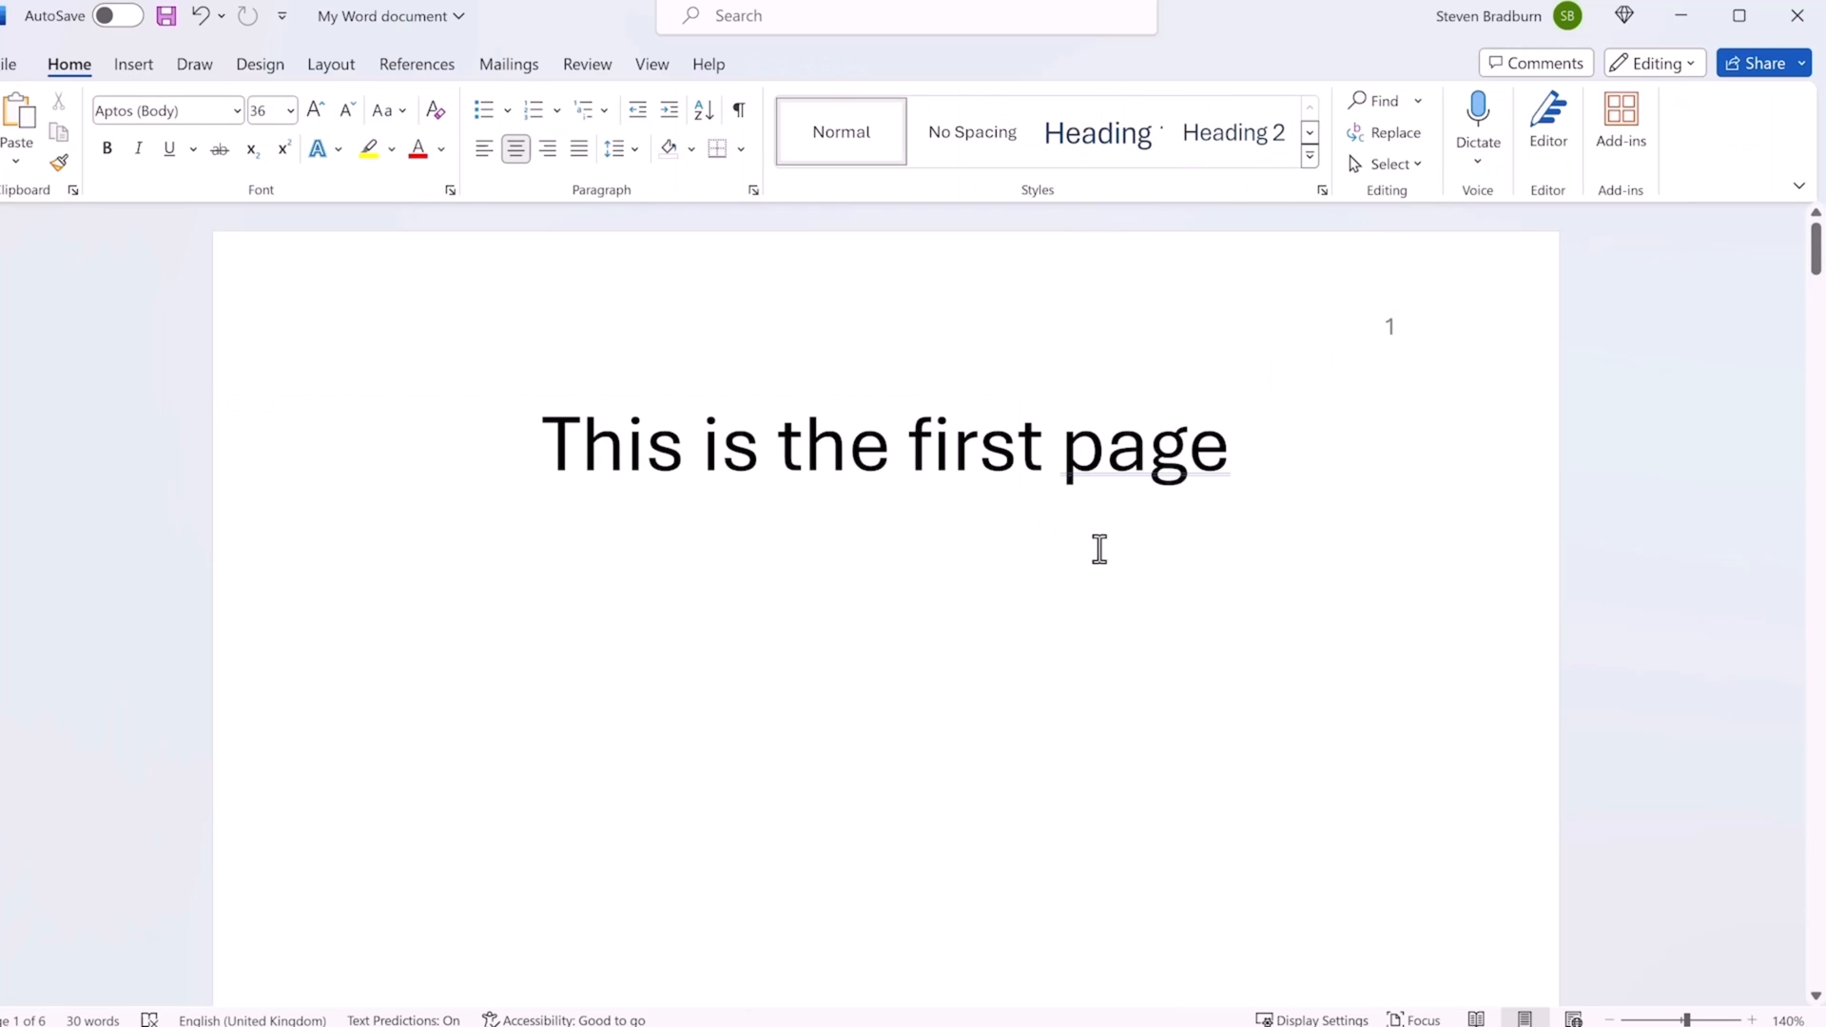
{"action": "left_click_drag", "start_coordinate": [1814, 271], "coordinate": [1610, 257]}
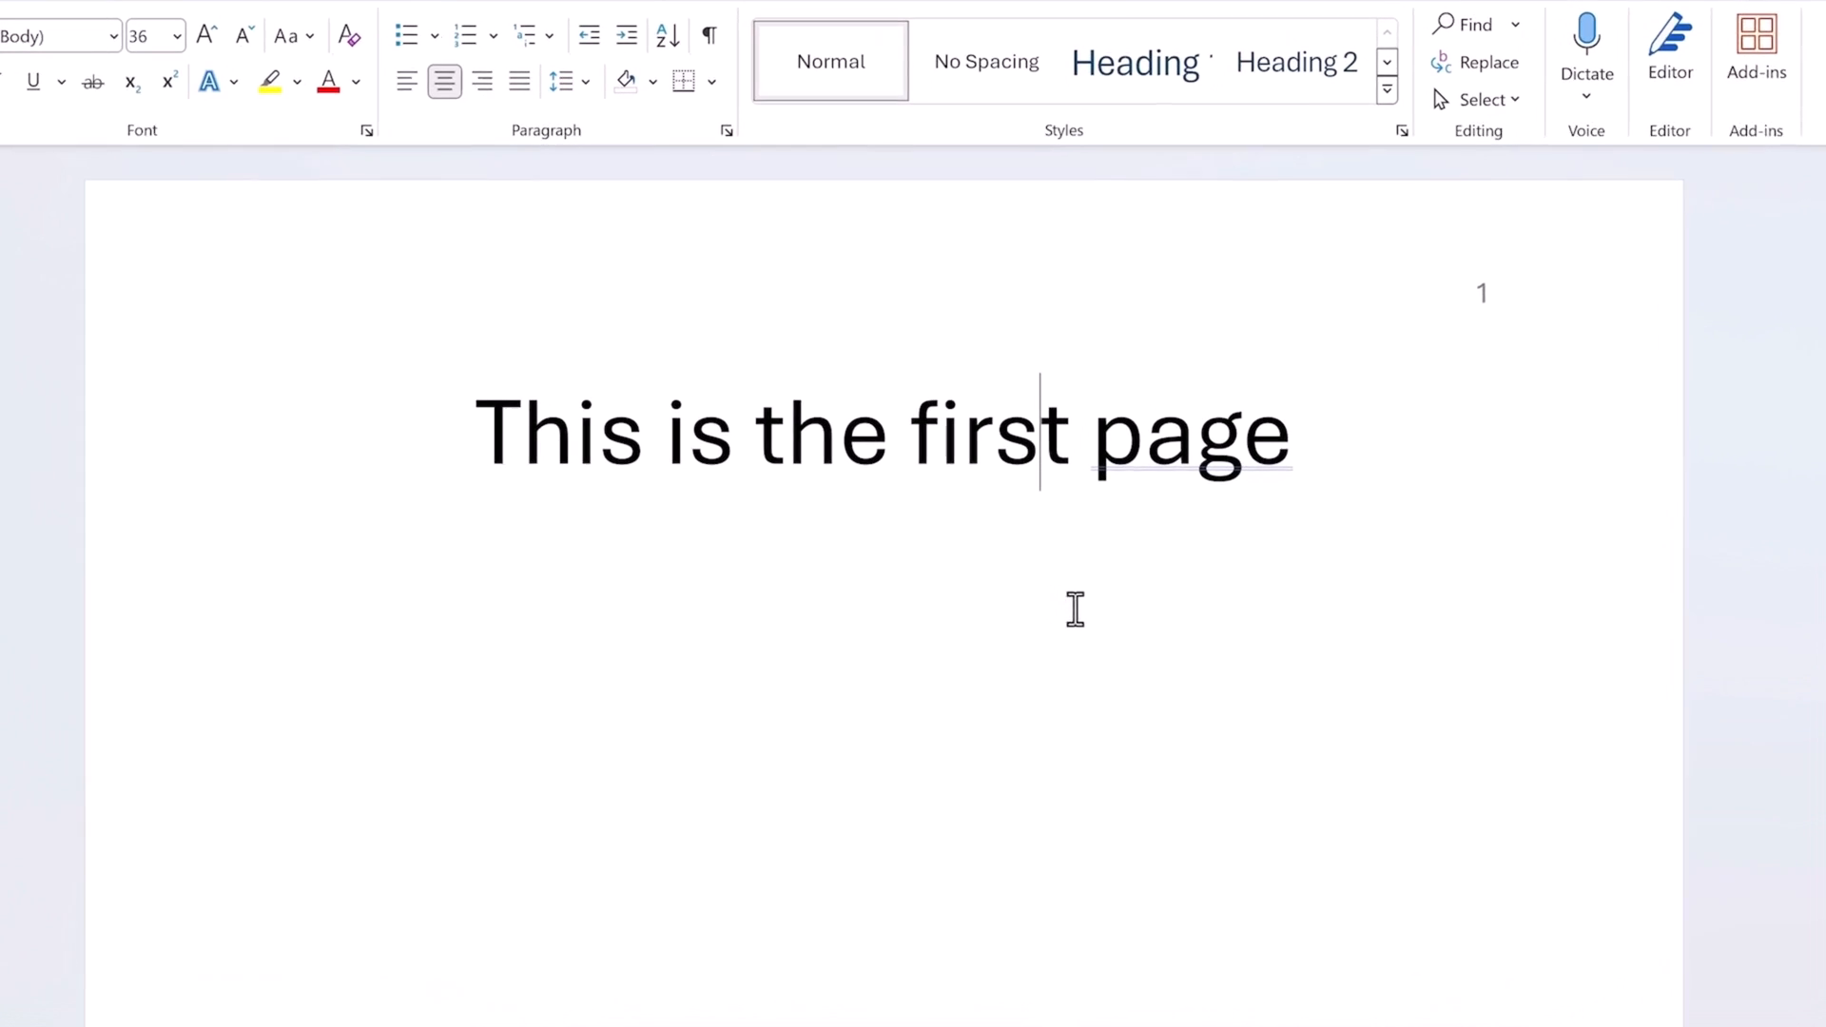
Change the page number format to A, B, C, ... and return to the document body
{"action": "double_click", "coordinate": [1489, 279]}
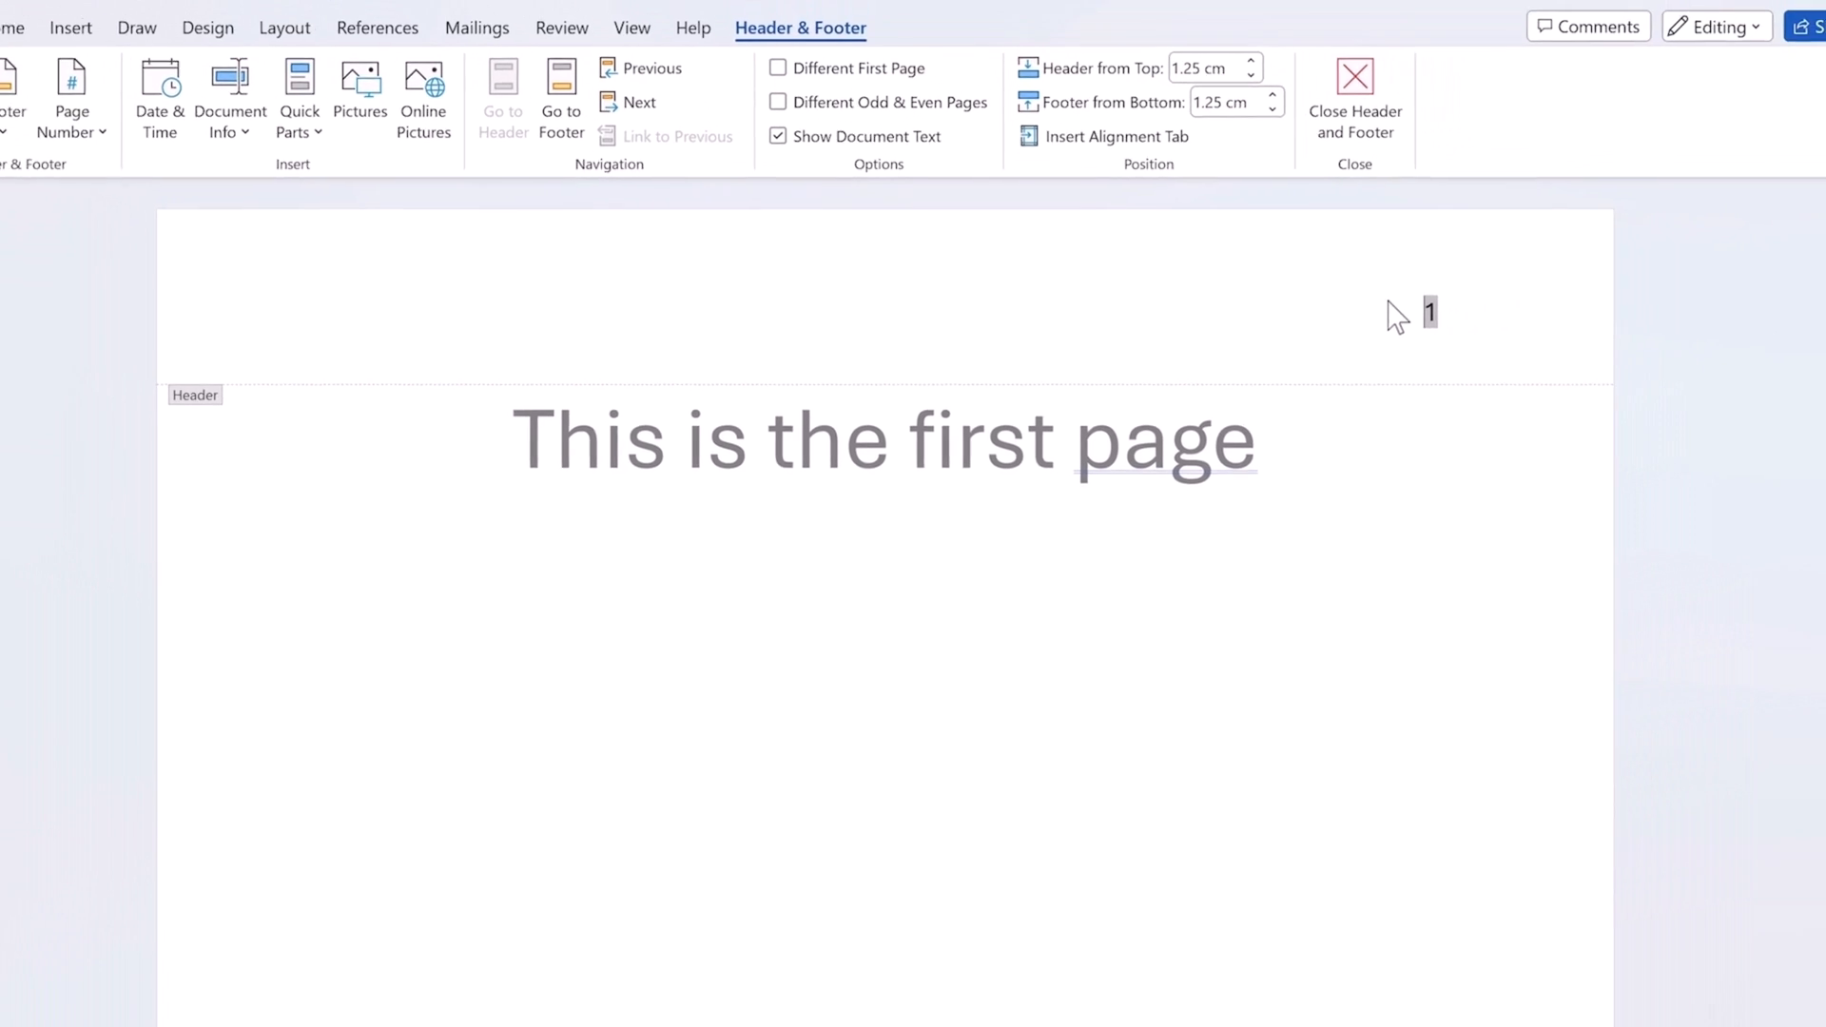
{"action": "left_click", "coordinate": [67, 133]}
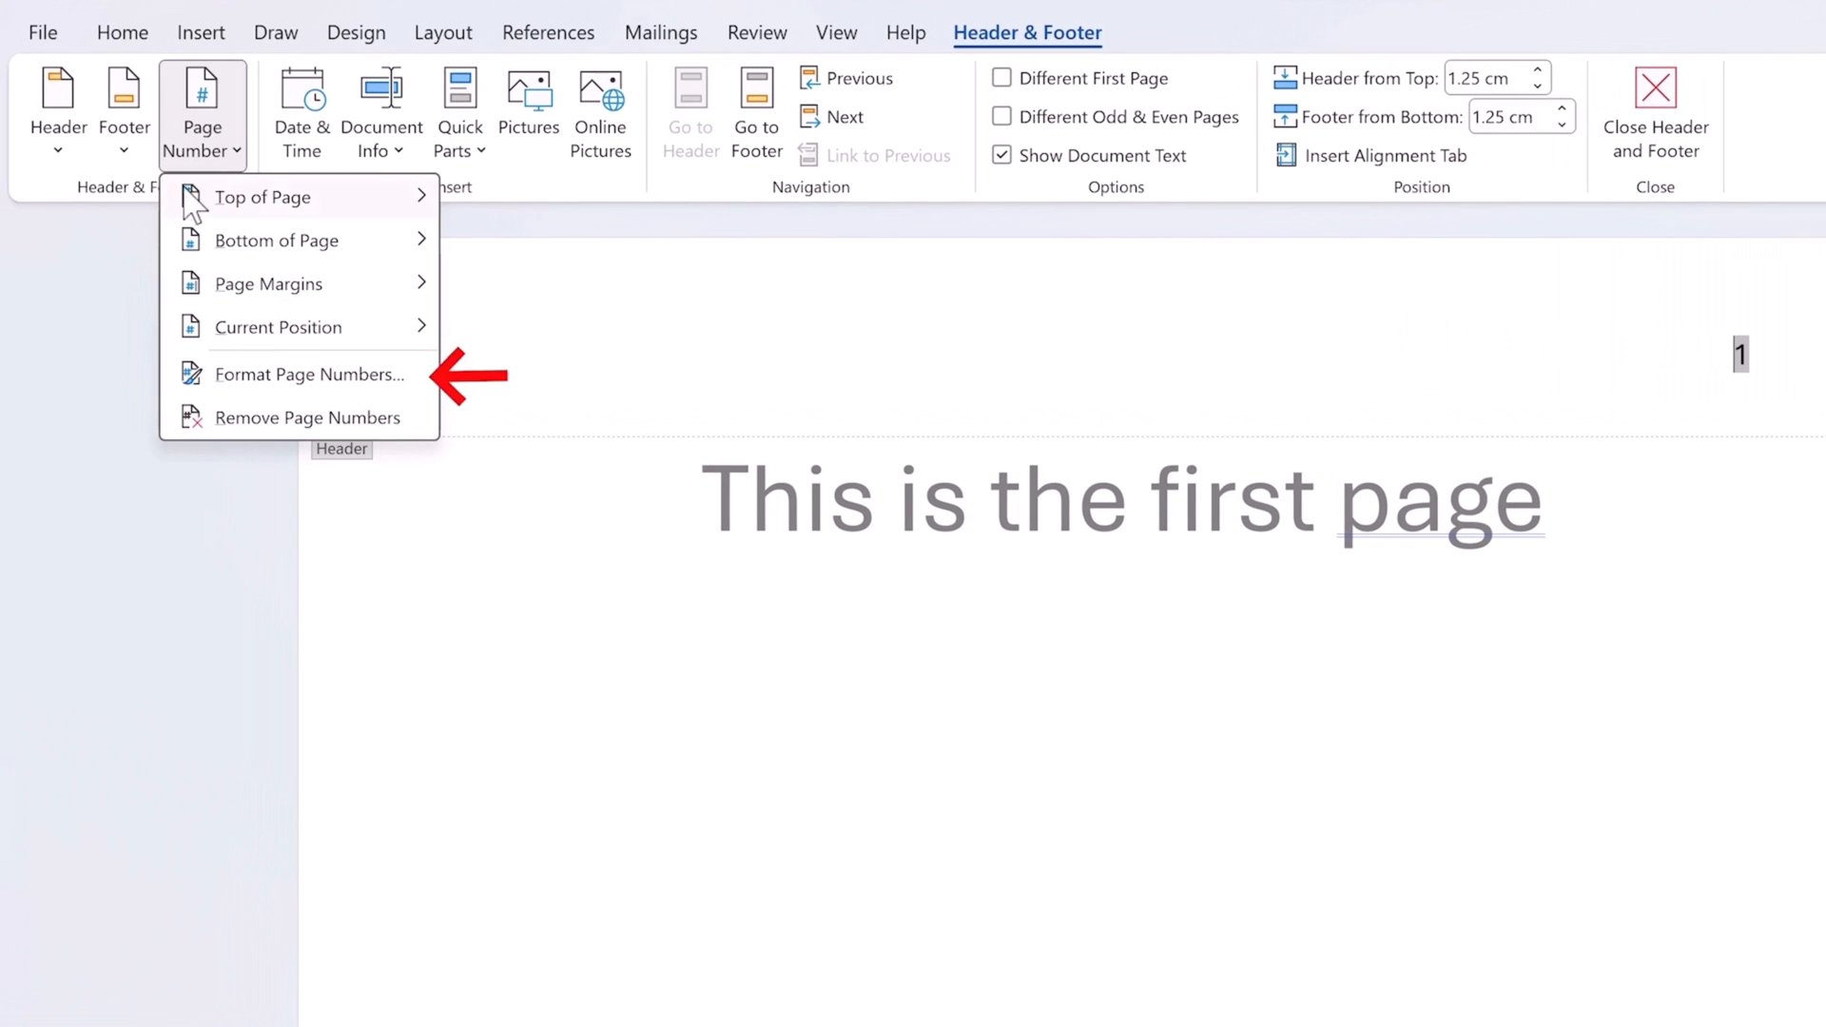
{"action": "left_click", "coordinate": [221, 376]}
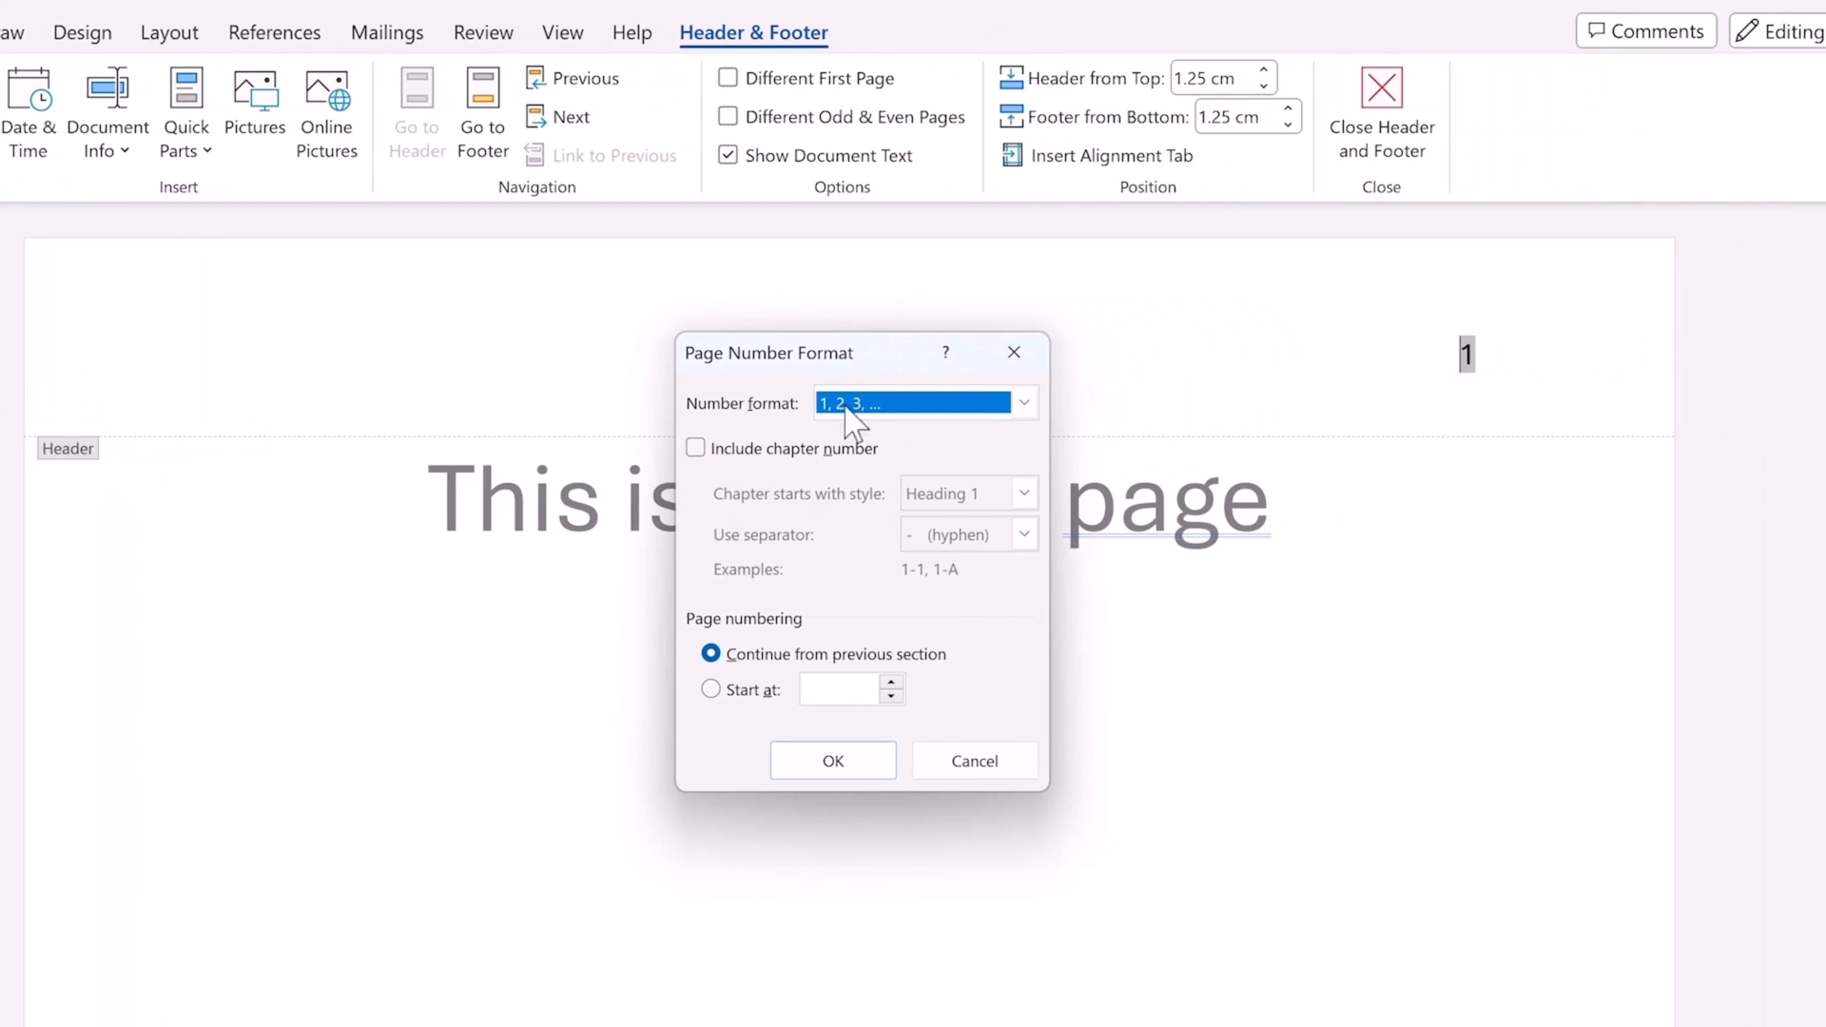
{"action": "left_click", "coordinate": [1010, 404]}
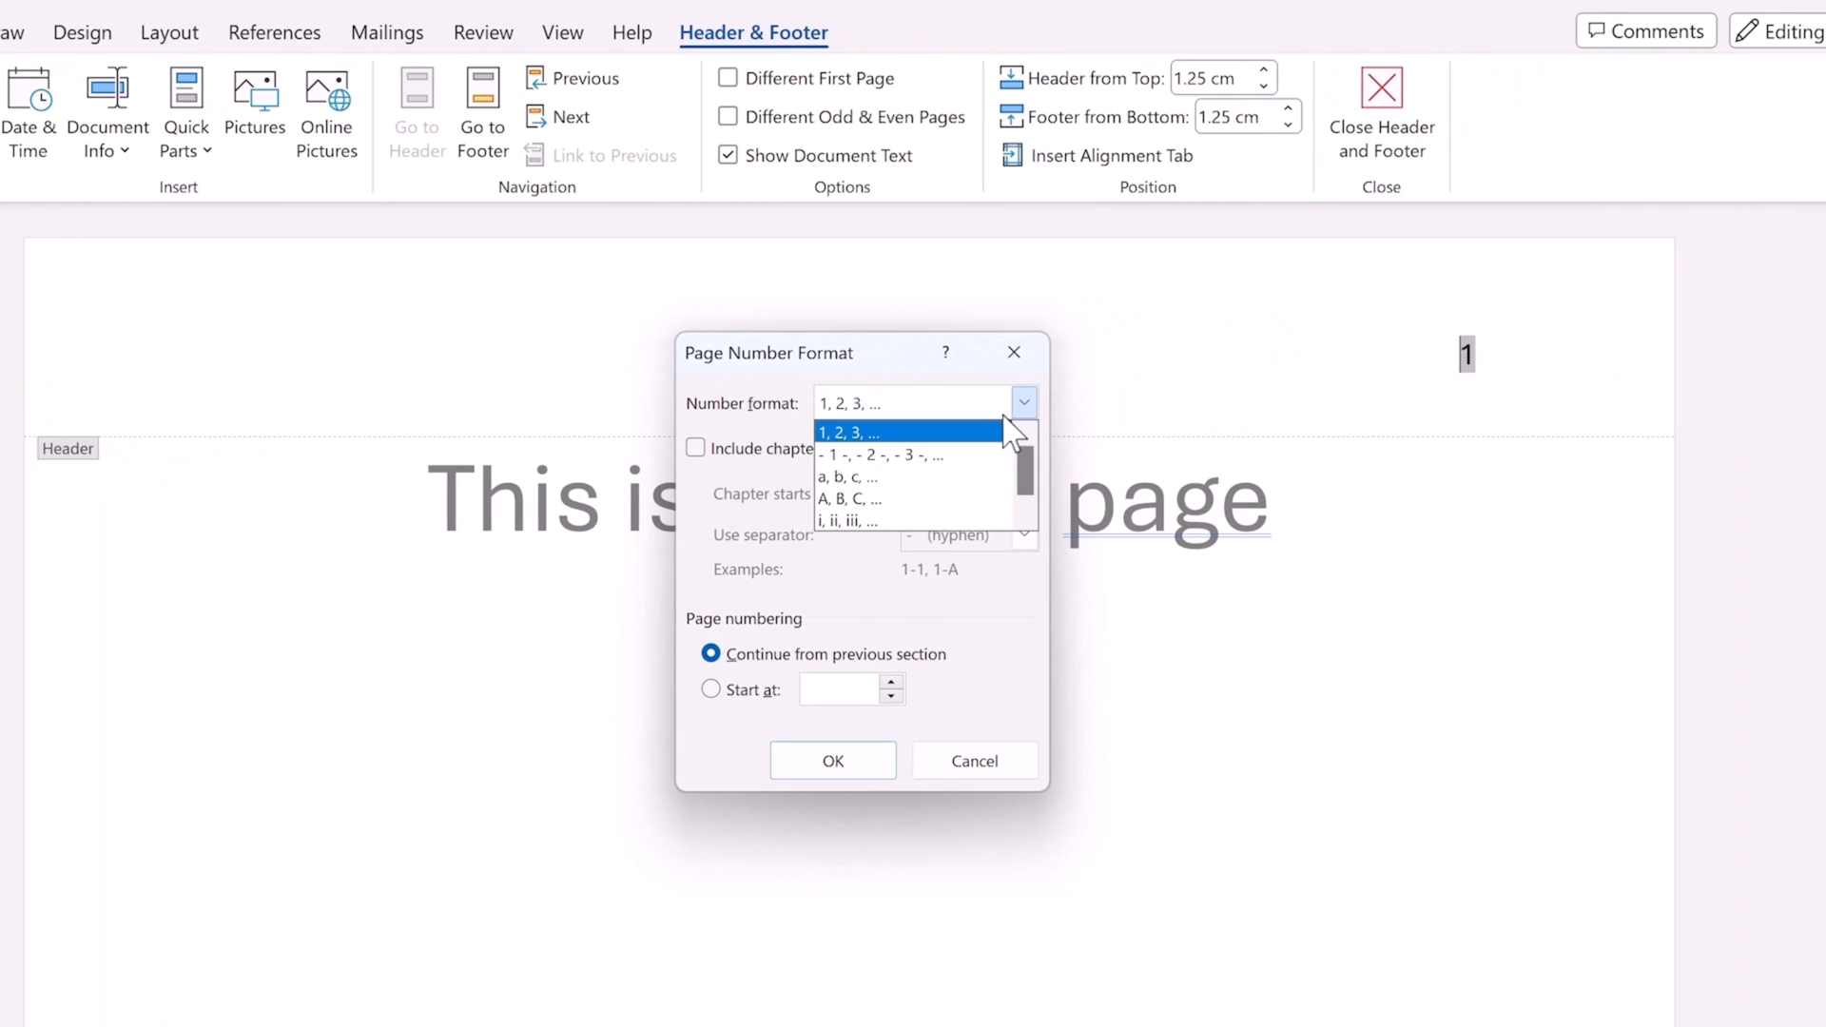
{"action": "left_click", "coordinate": [994, 499]}
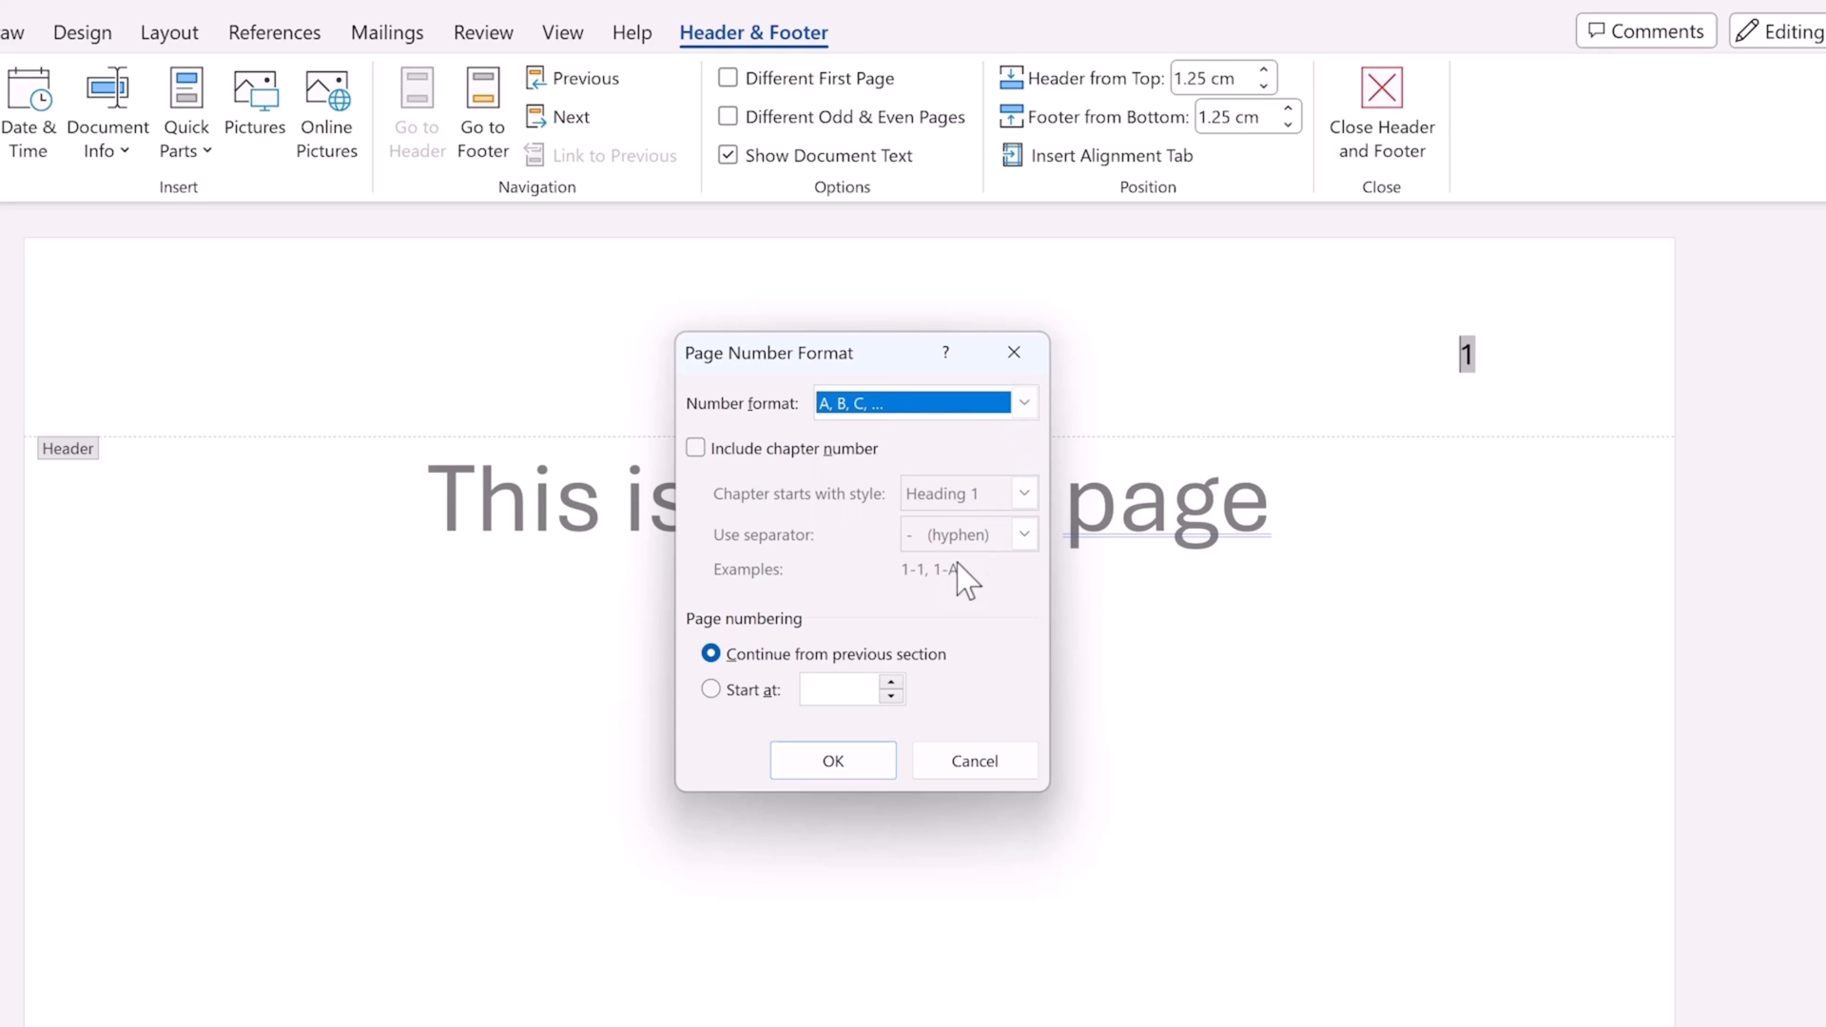
{"action": "left_click", "coordinate": [891, 760]}
{"action": "double_click", "coordinate": [1176, 675]}
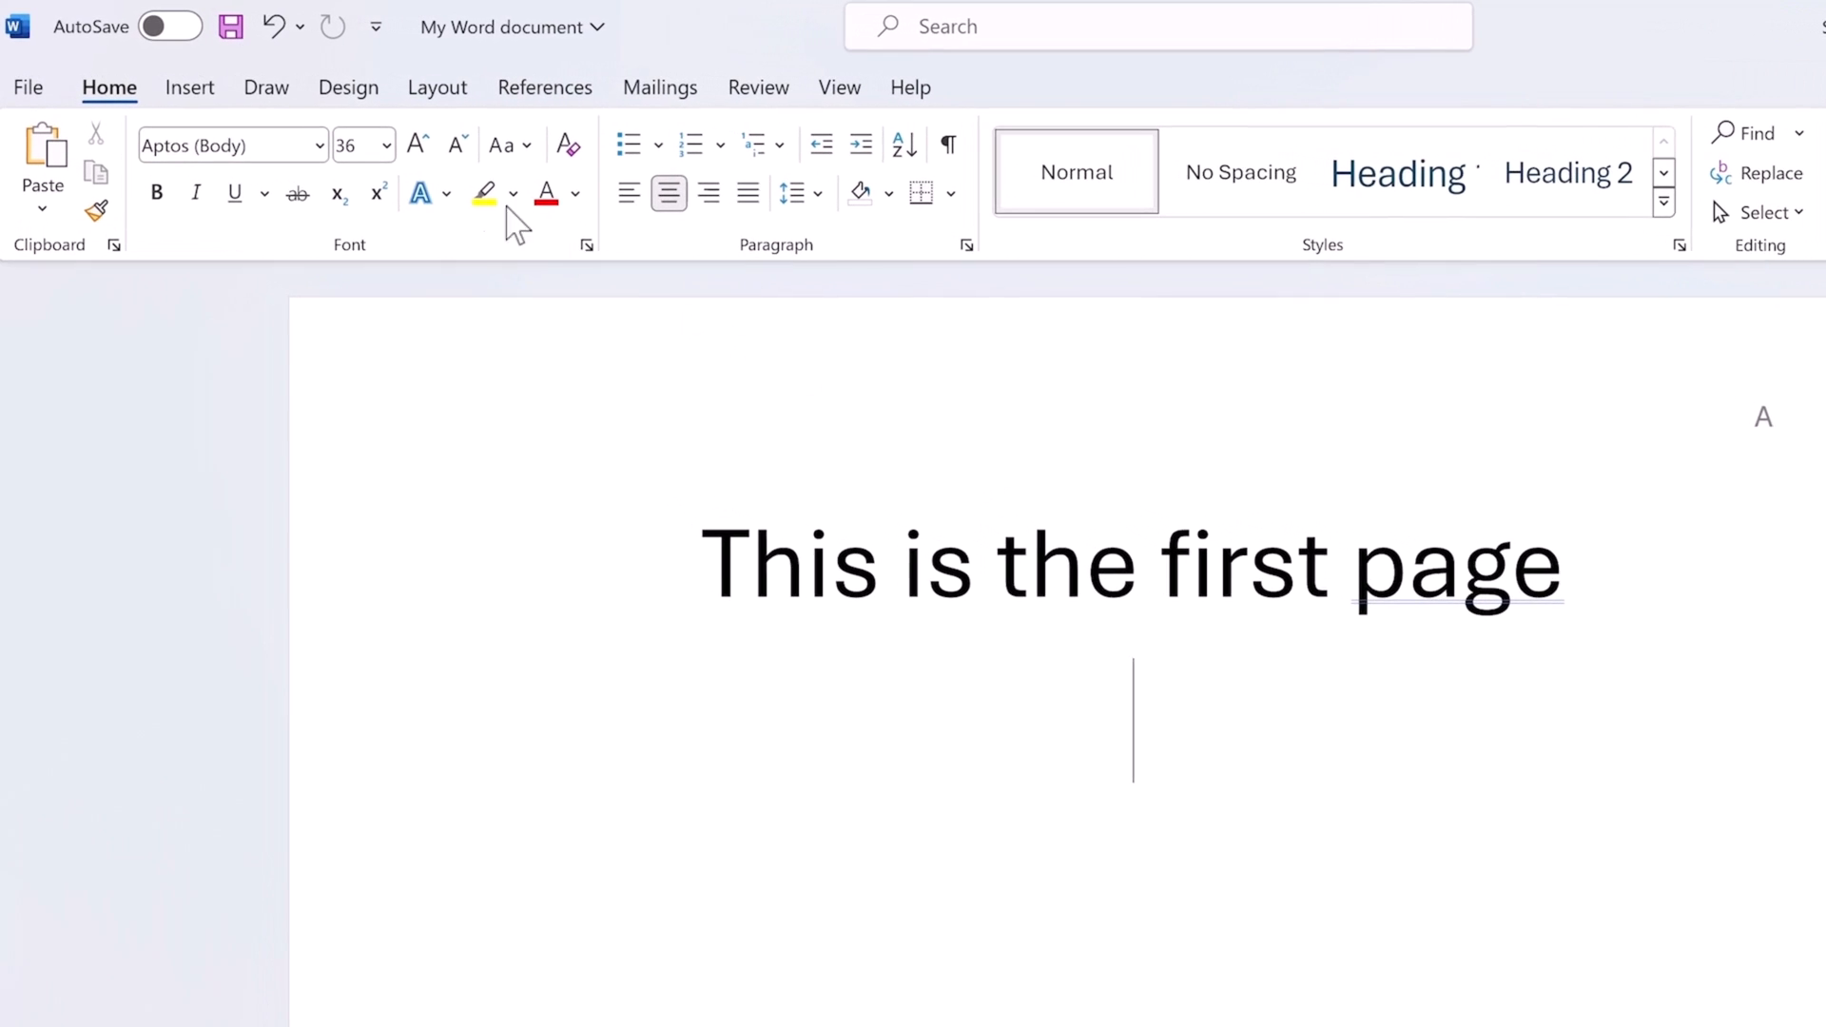
Insert a header with the built-in Blank layout
{"action": "left_click", "coordinate": [195, 88]}
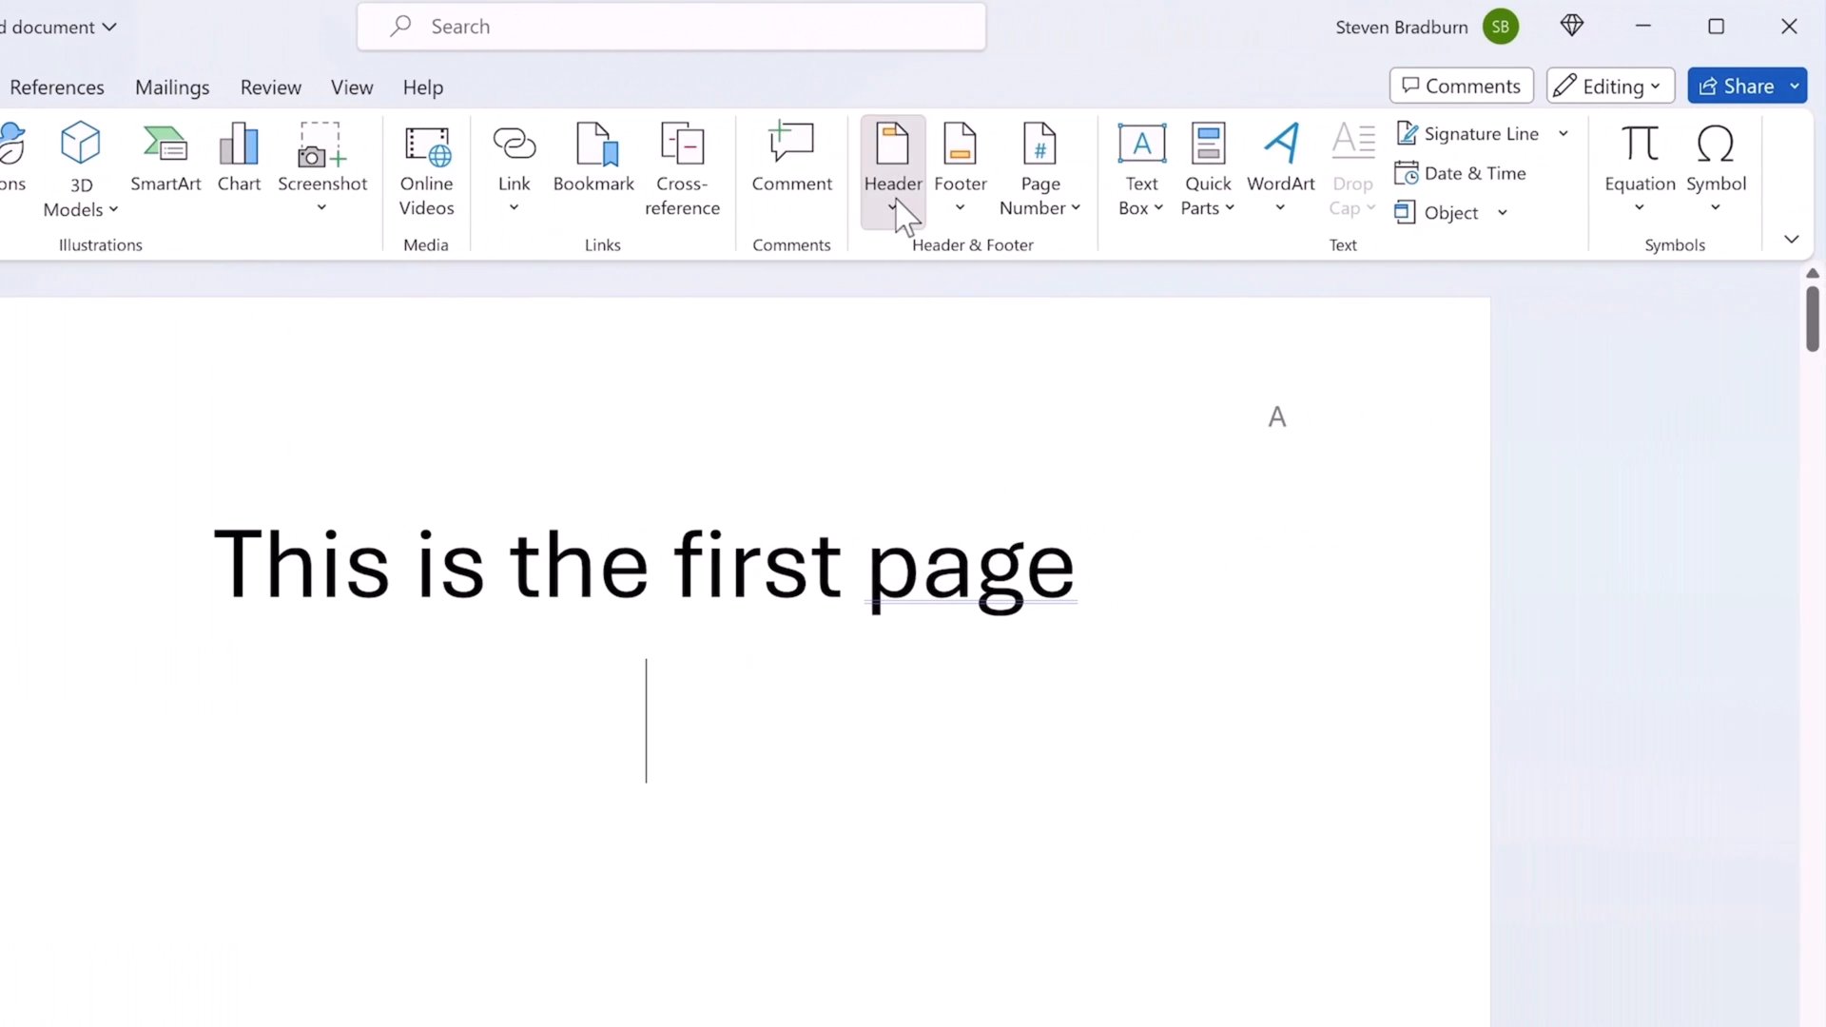
{"action": "left_click", "coordinate": [1382, 201]}
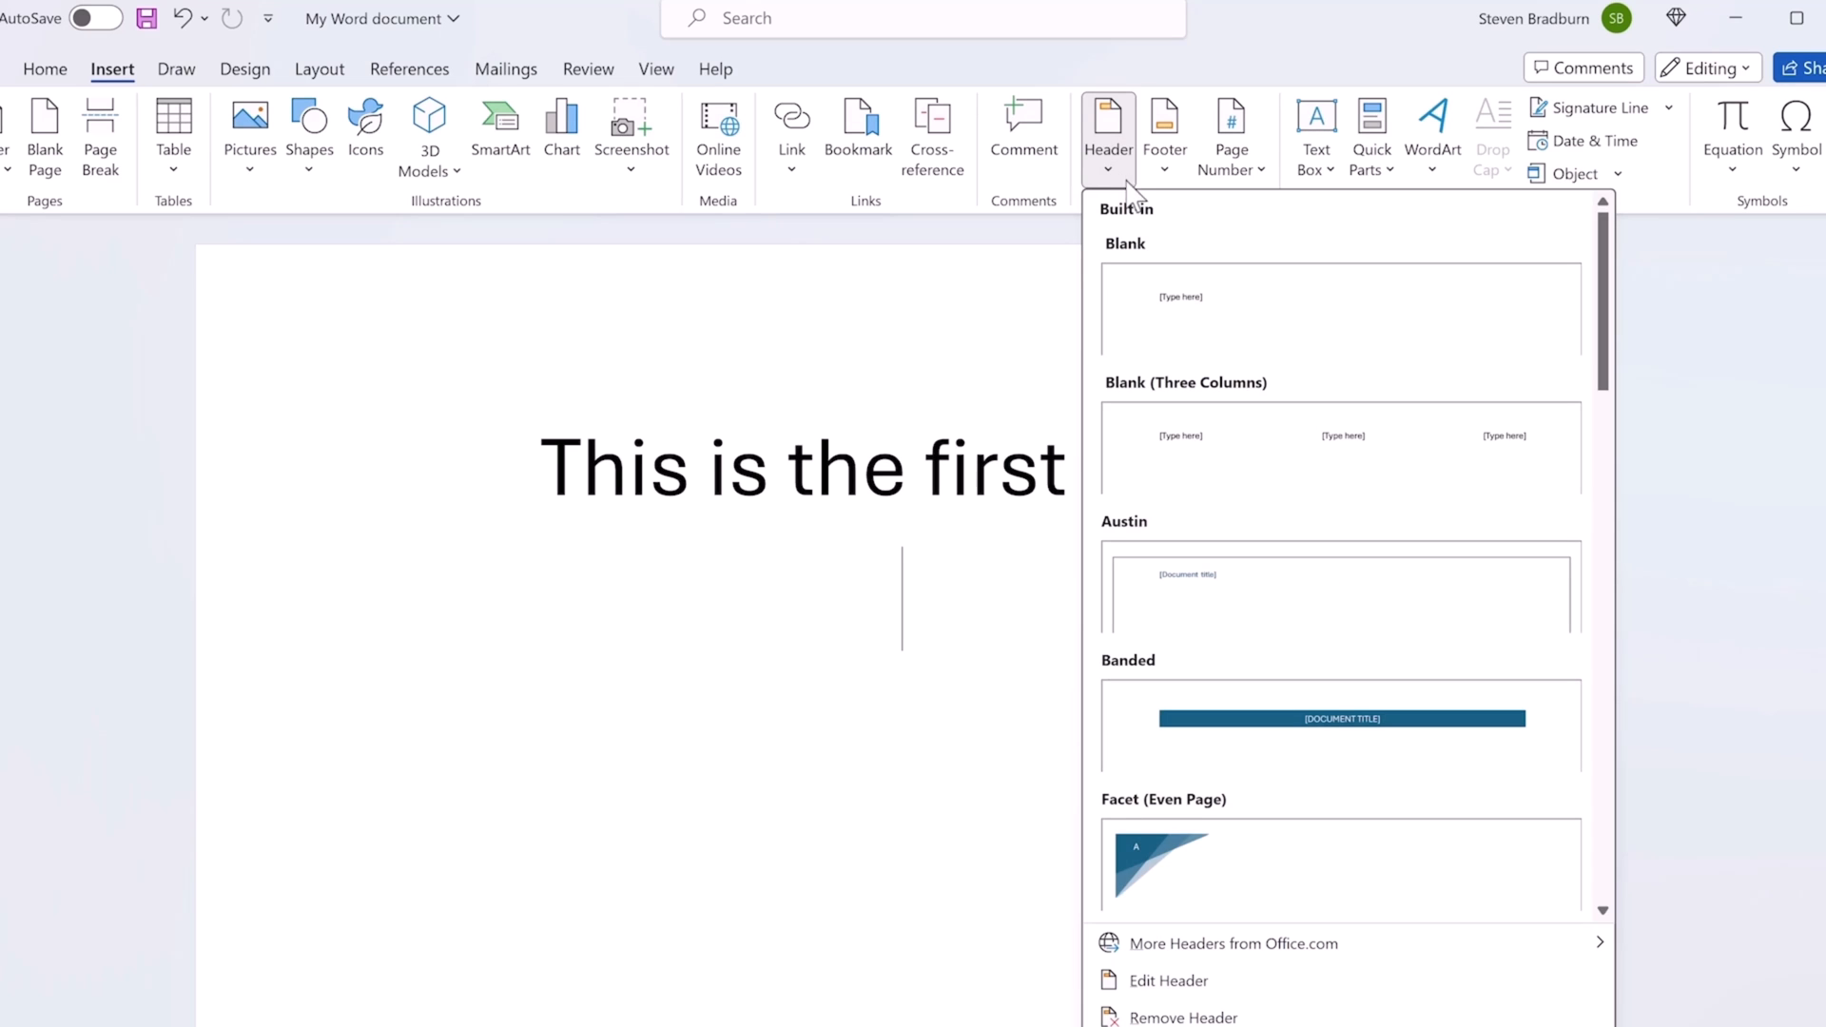
{"action": "left_click", "coordinate": [1188, 293]}
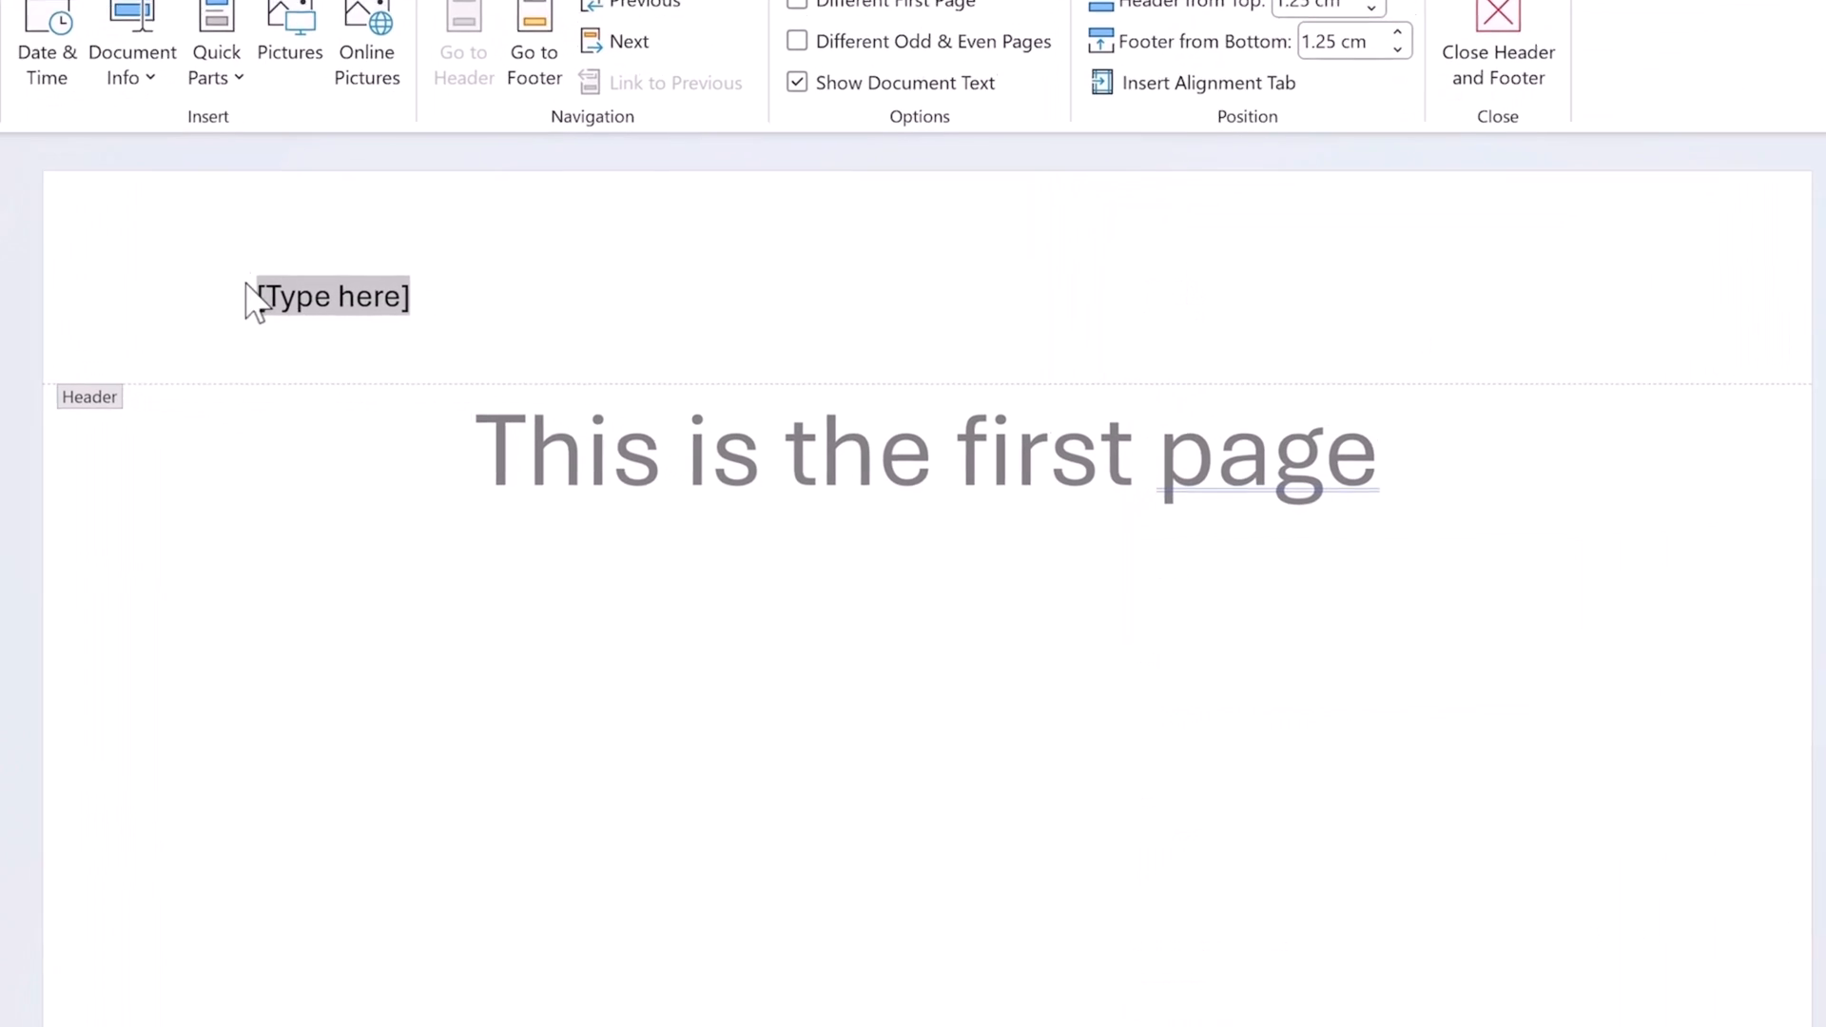
Replace the header placeholder with "Testing" and return to the document body
{"action": "left_click", "coordinate": [407, 344]}
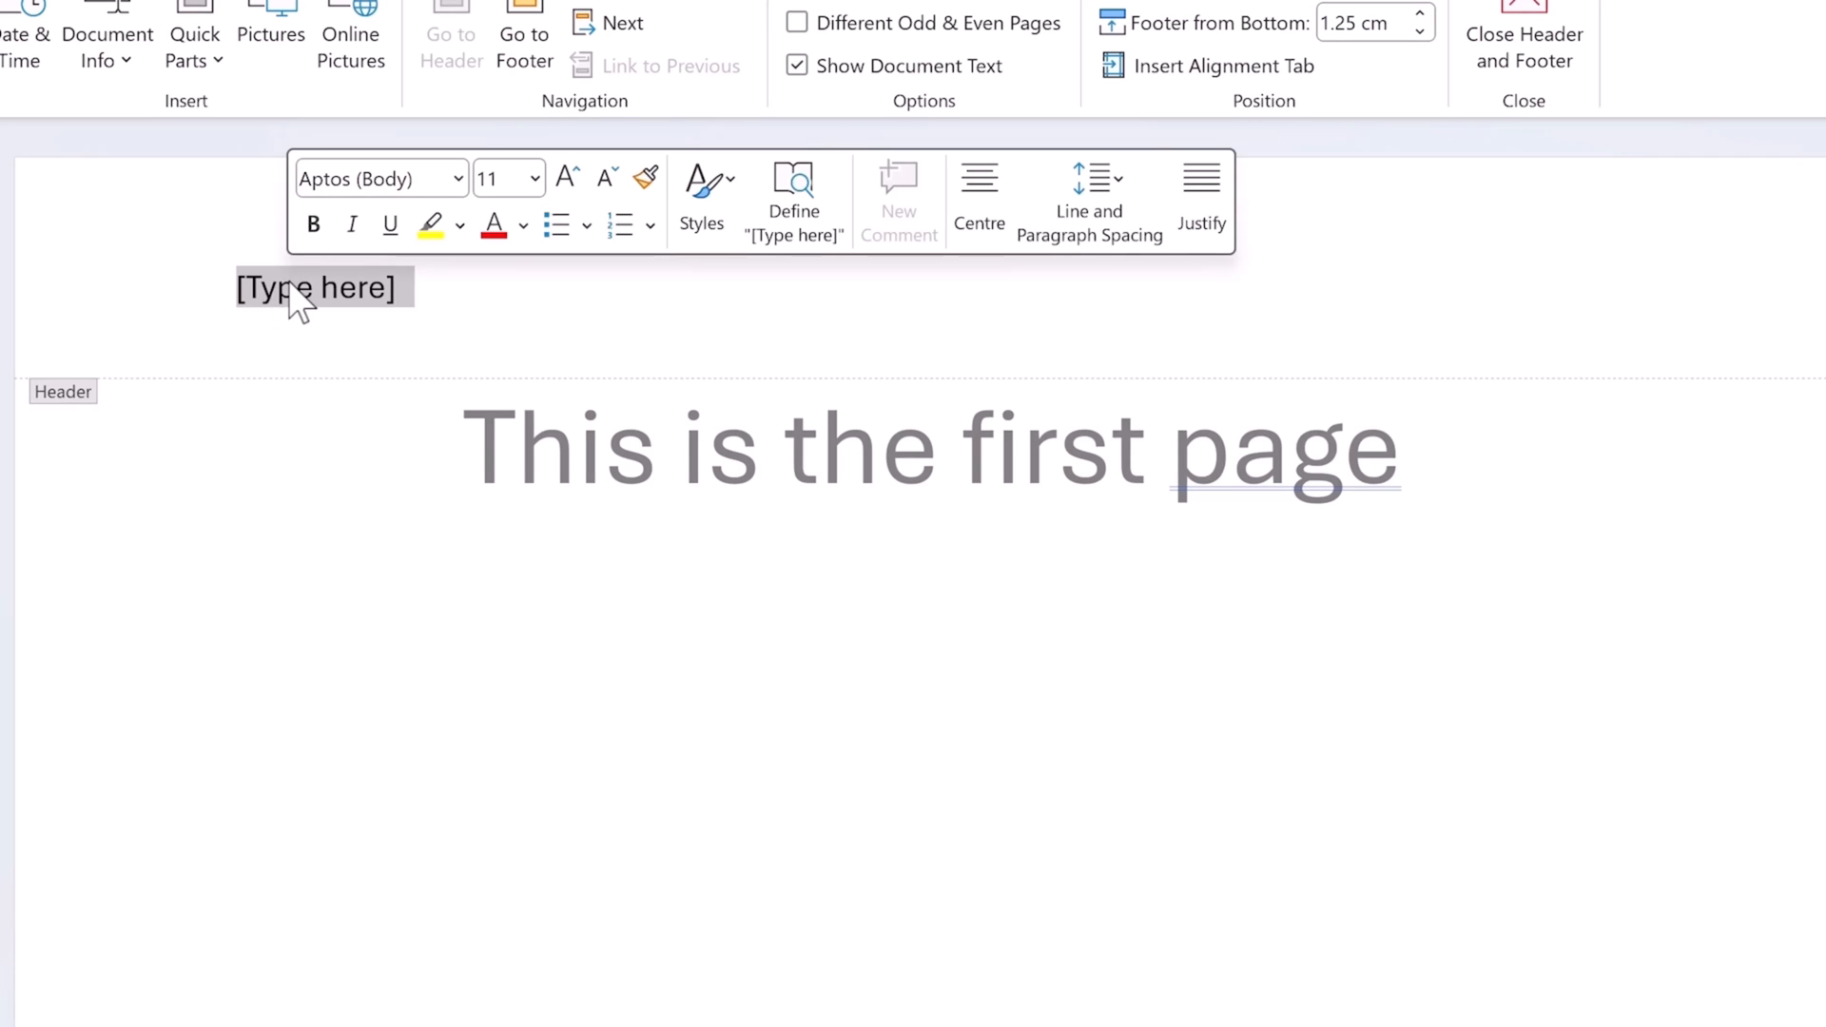
{"action": "type", "text": "Testing"}
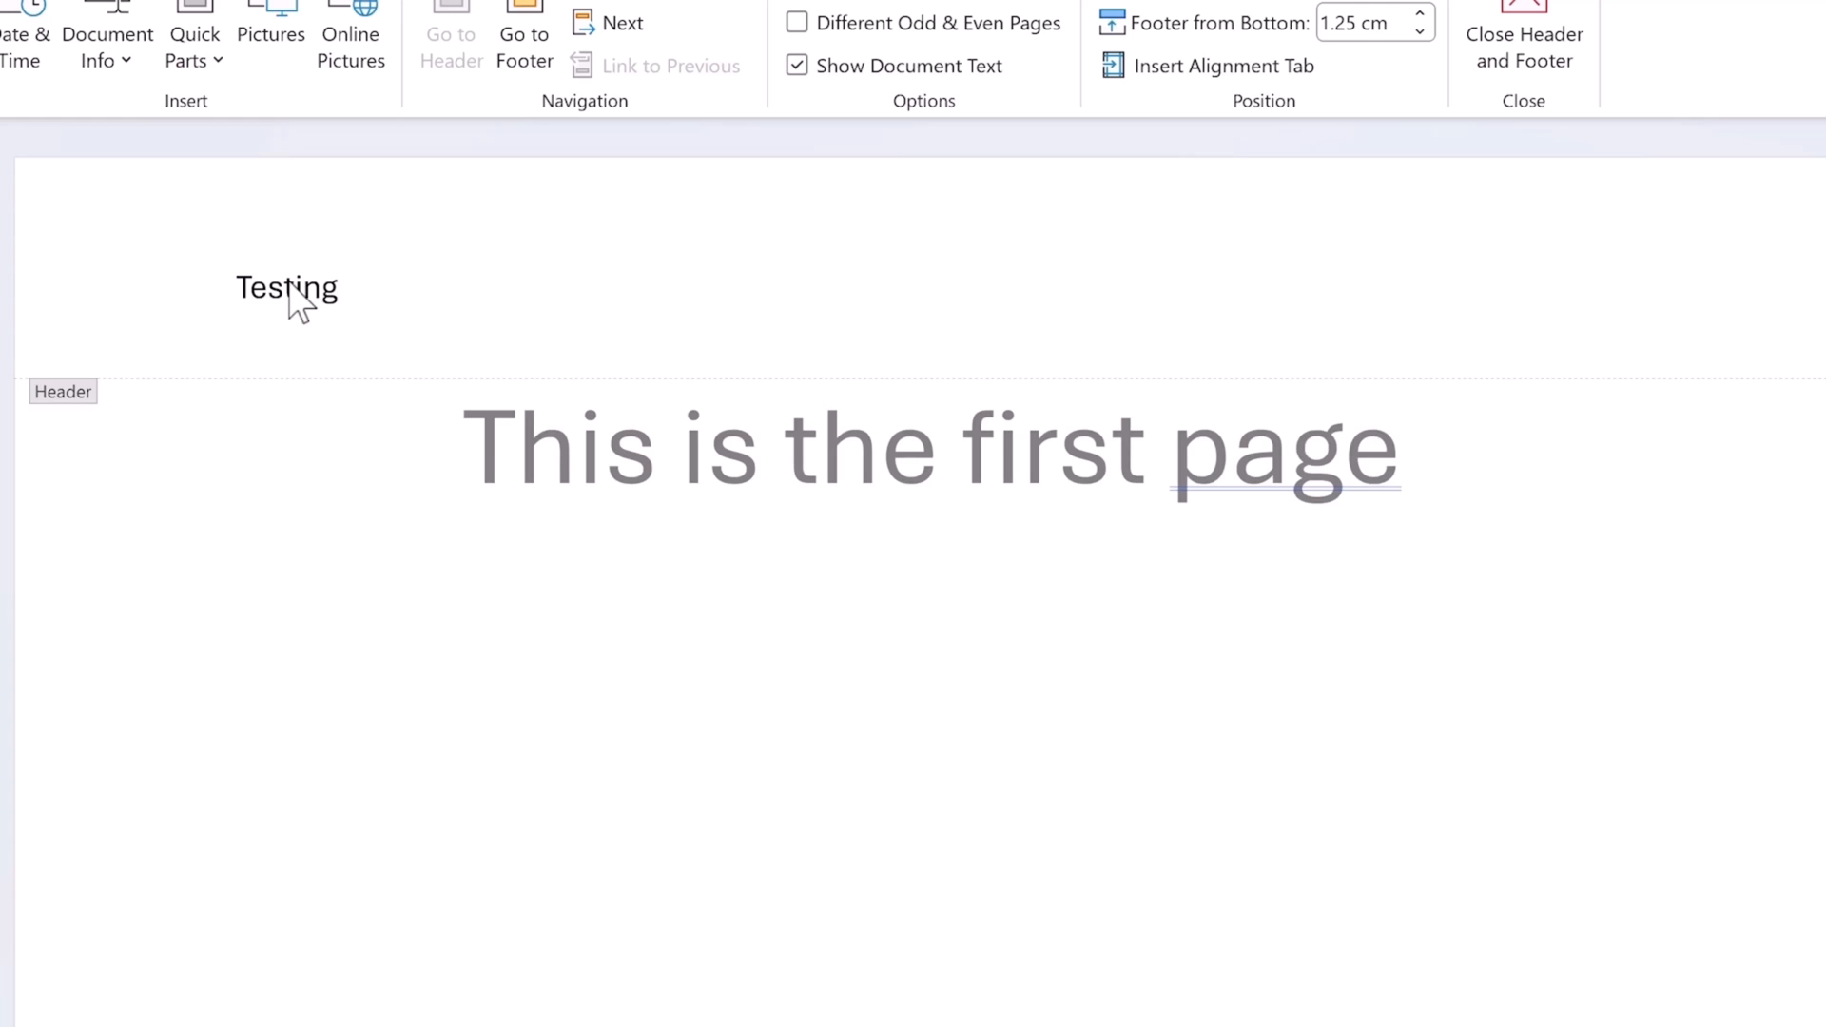
{"action": "double_click", "coordinate": [554, 631]}
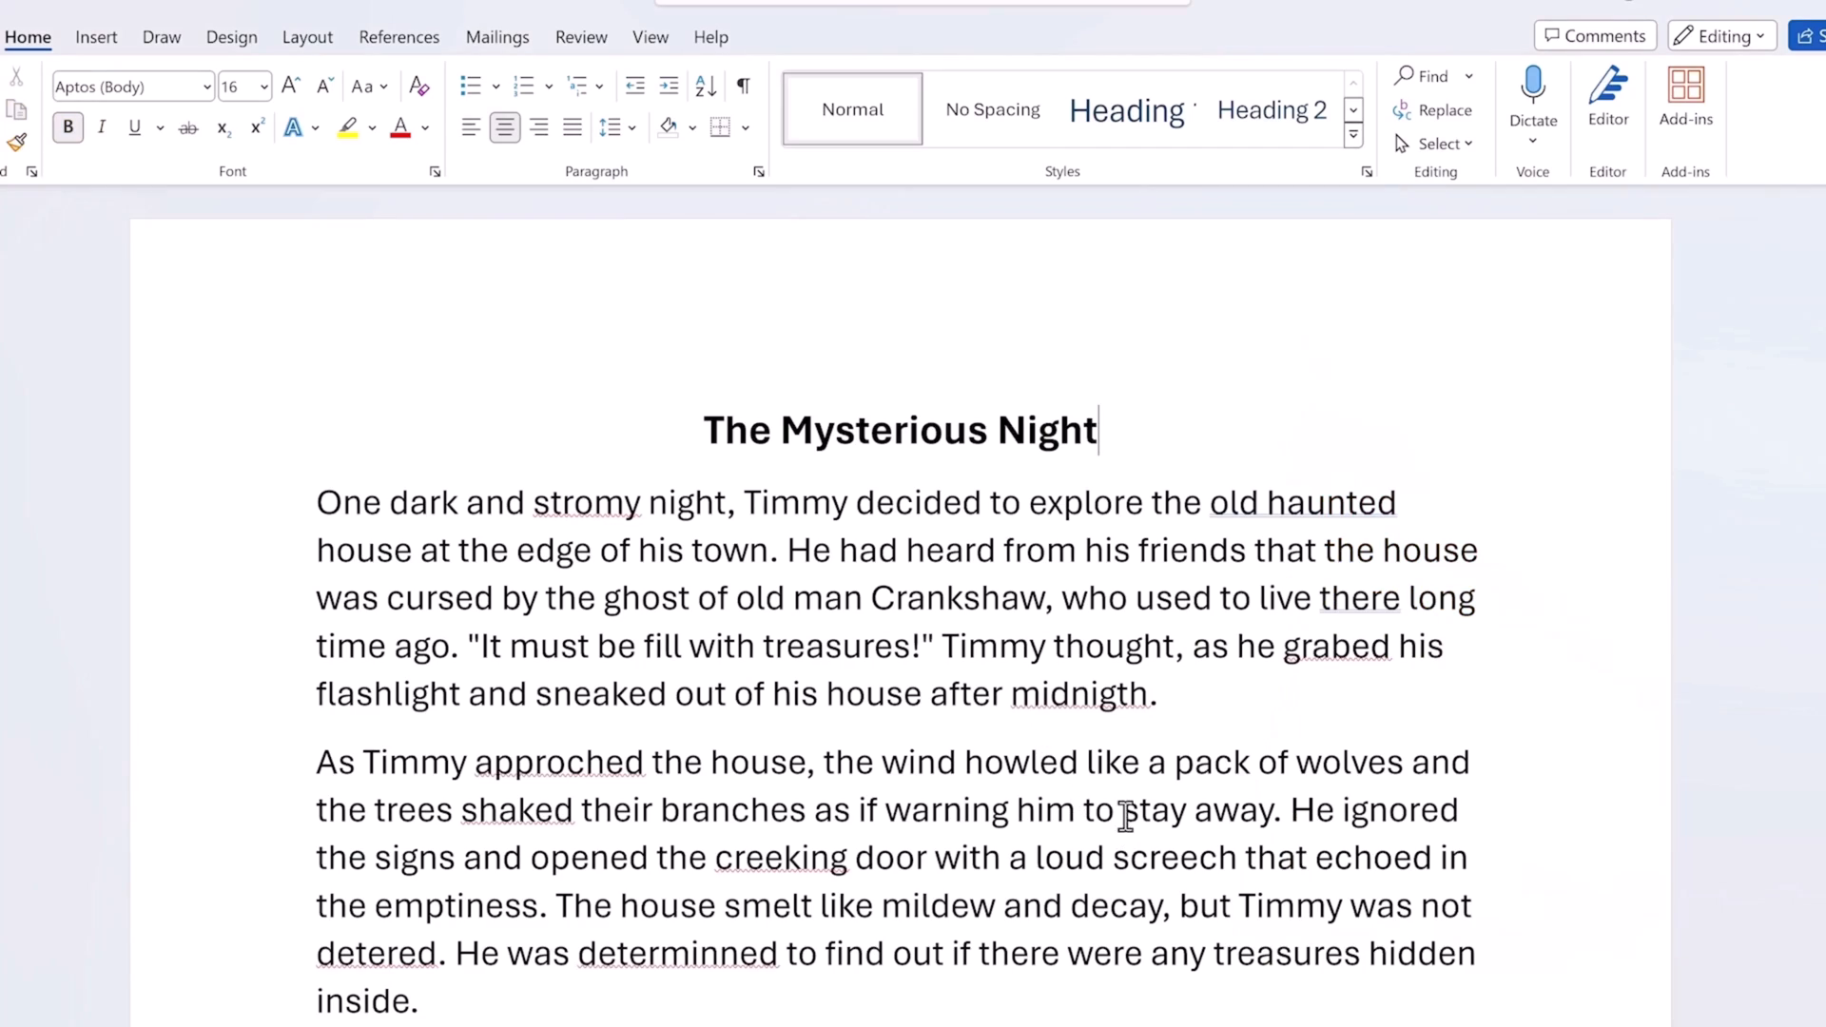
Correct the misspelled word "stromy" in the first paragraph to the suggested "stormy" and dismiss the writing suggestions tip
{"action": "left_click", "coordinate": [1163, 823]}
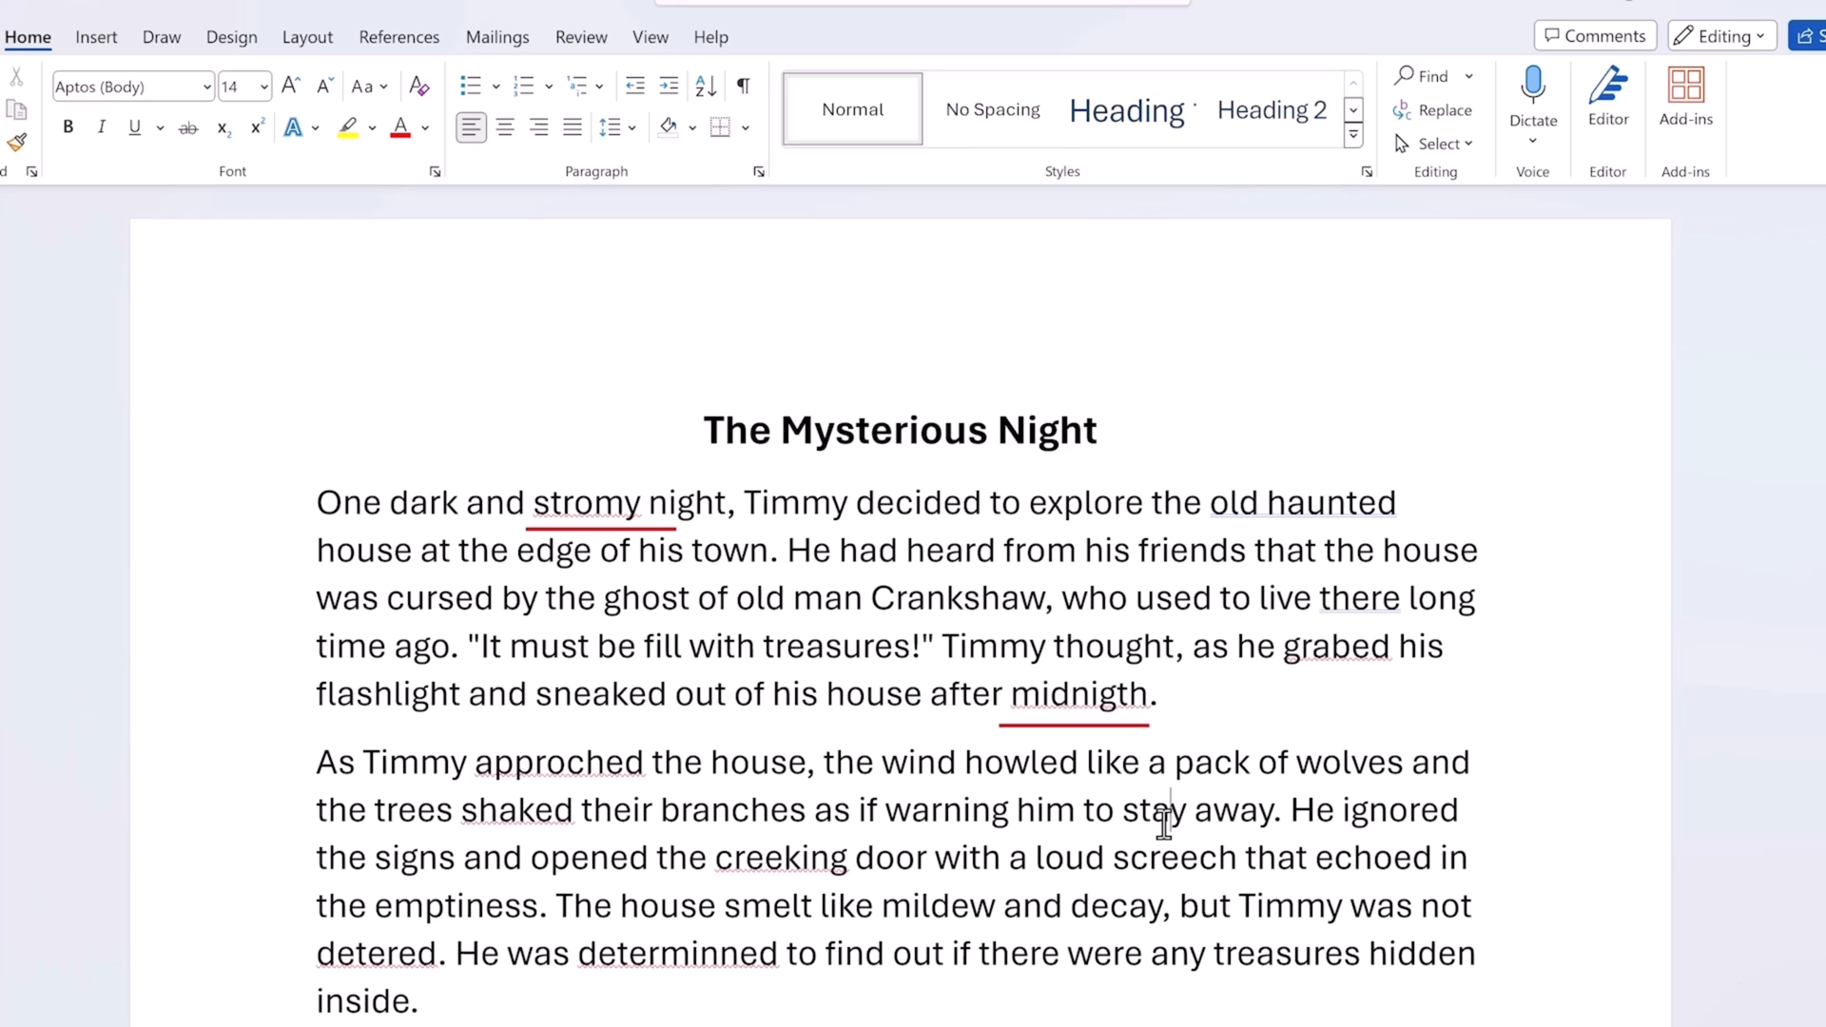
{"action": "left_click", "coordinate": [595, 502]}
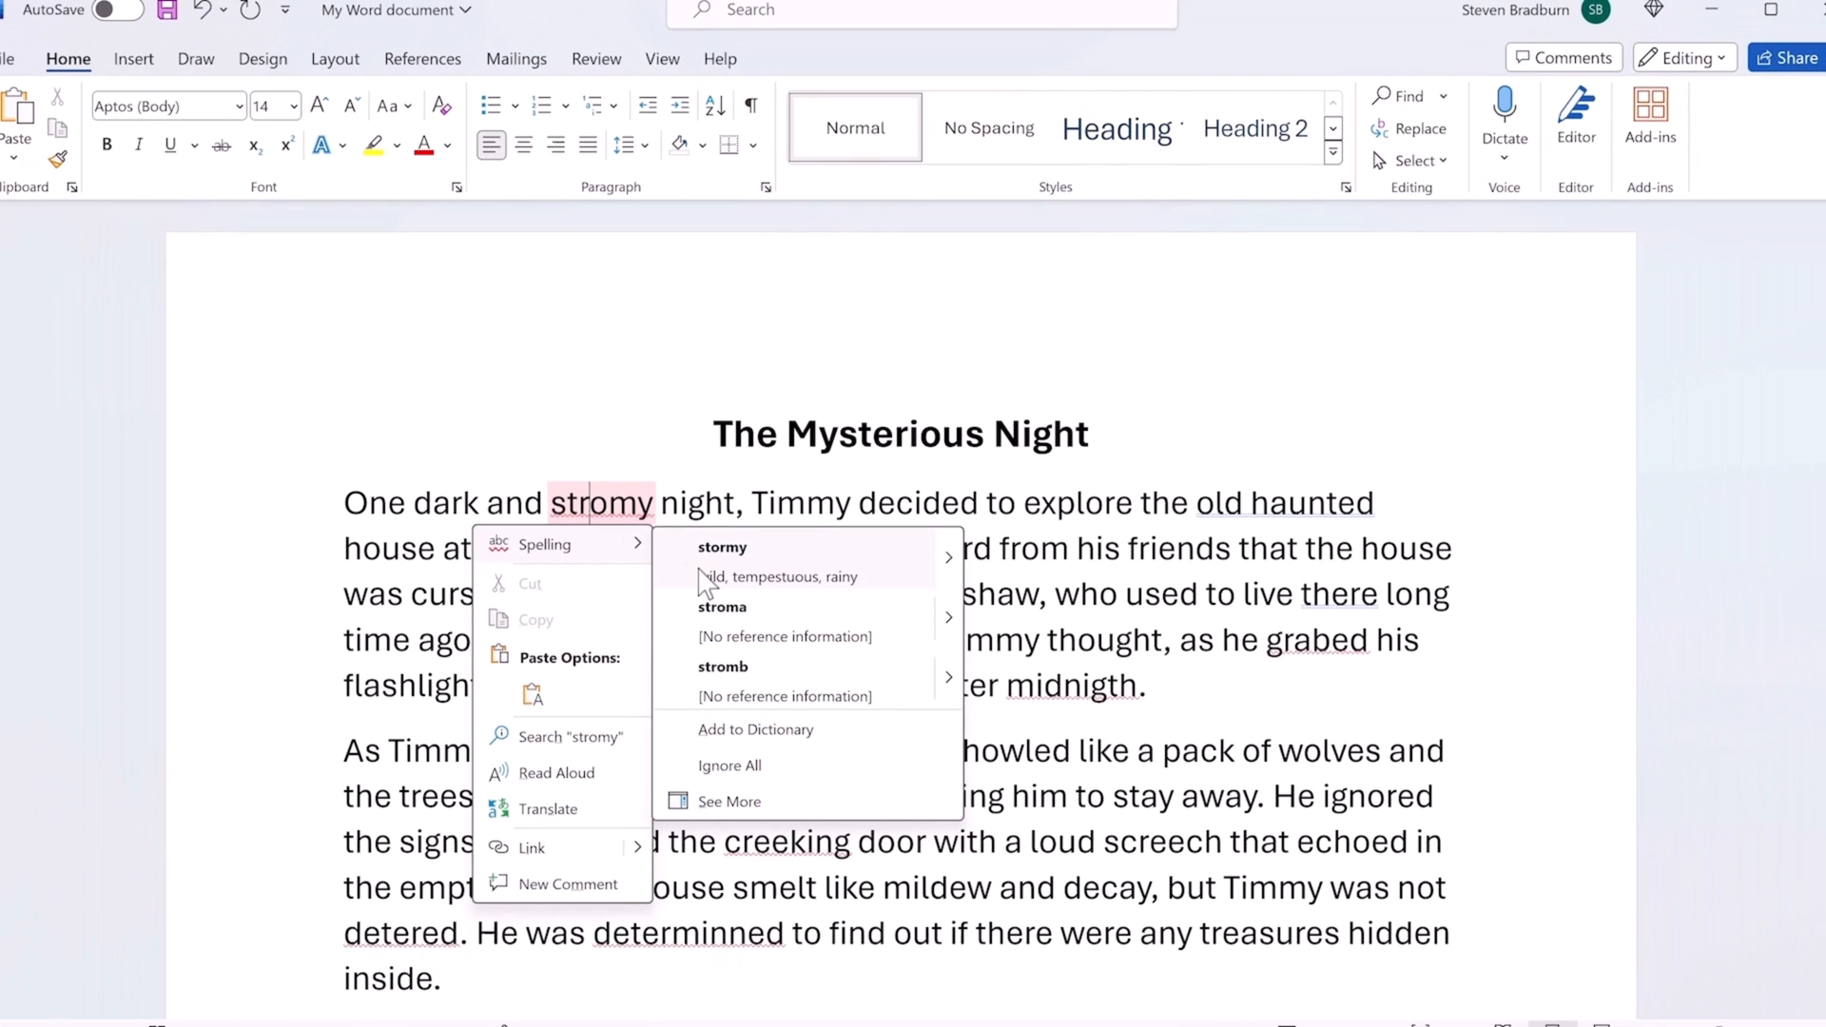
{"action": "left_click", "coordinate": [684, 564]}
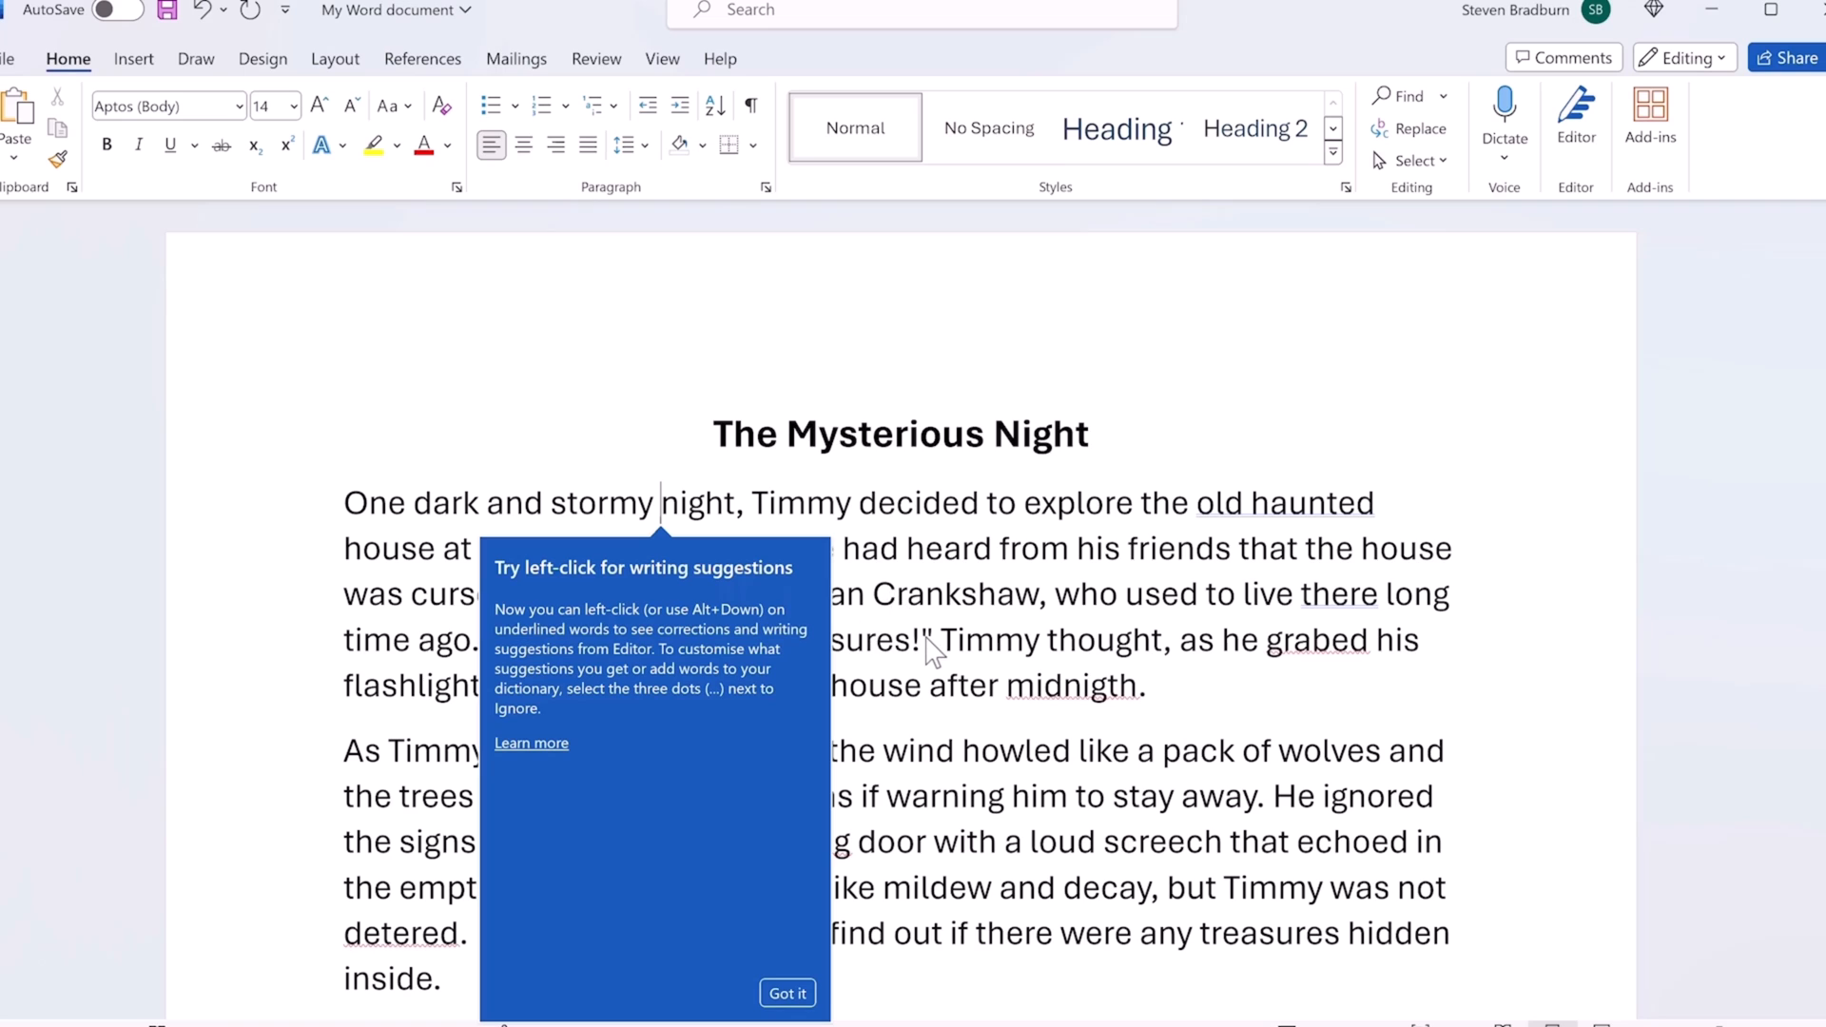
{"action": "left_click", "coordinate": [926, 639]}
{"action": "left_click", "coordinate": [926, 639]}
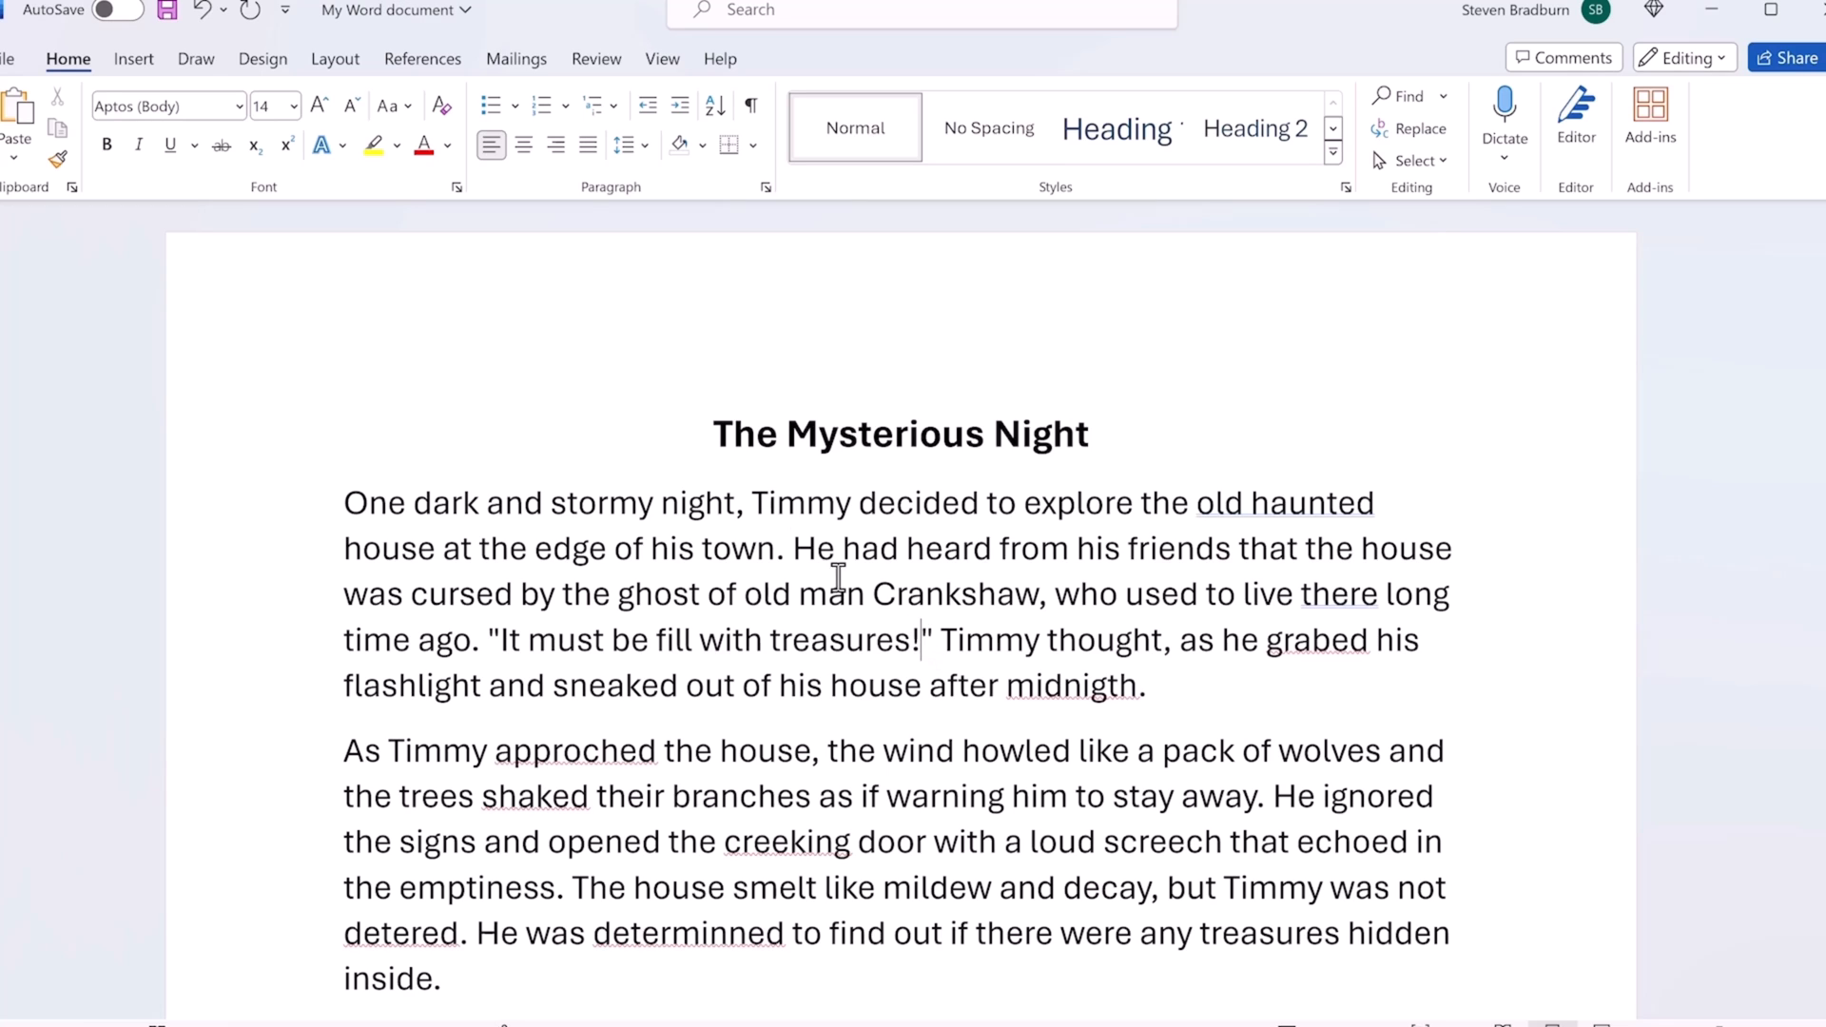
Run the spelling and grammar check, accept "grabbed", "midnight" and "approached", and move on to the grammar corrections
{"action": "left_click", "coordinate": [594, 61]}
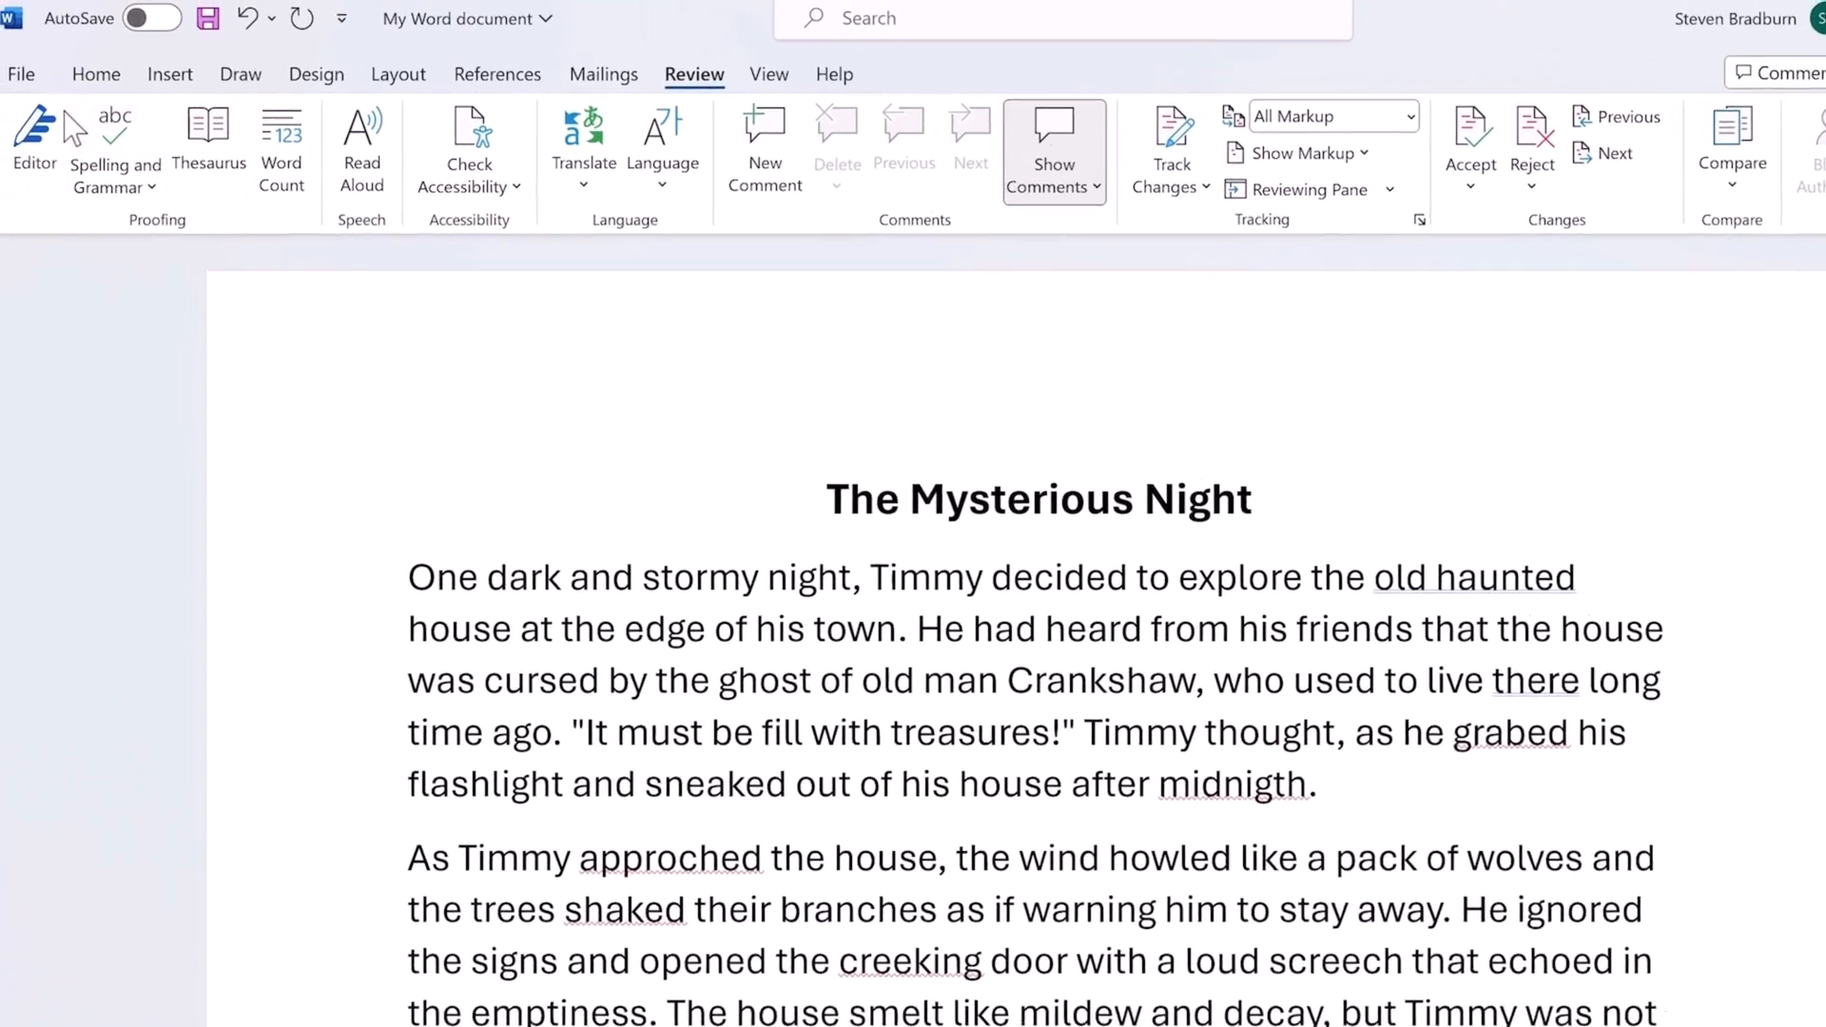
{"action": "left_click", "coordinate": [112, 152]}
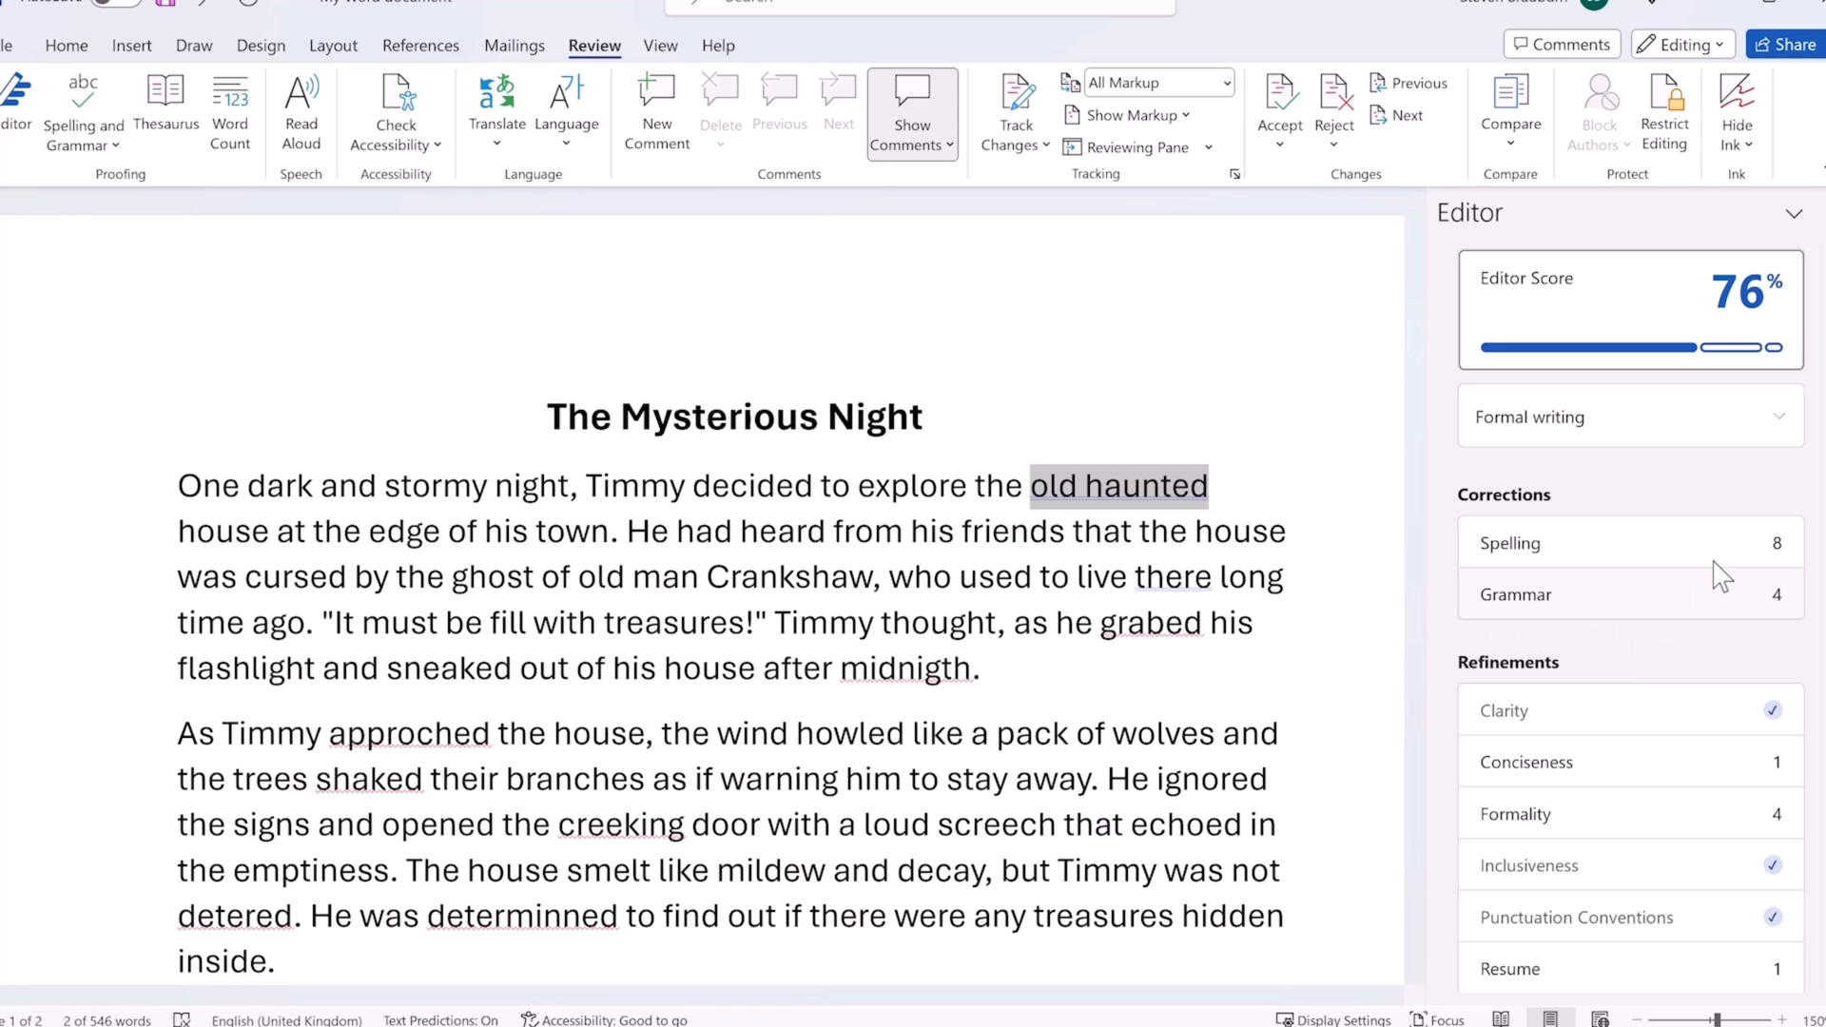
{"action": "left_click", "coordinate": [1731, 561]}
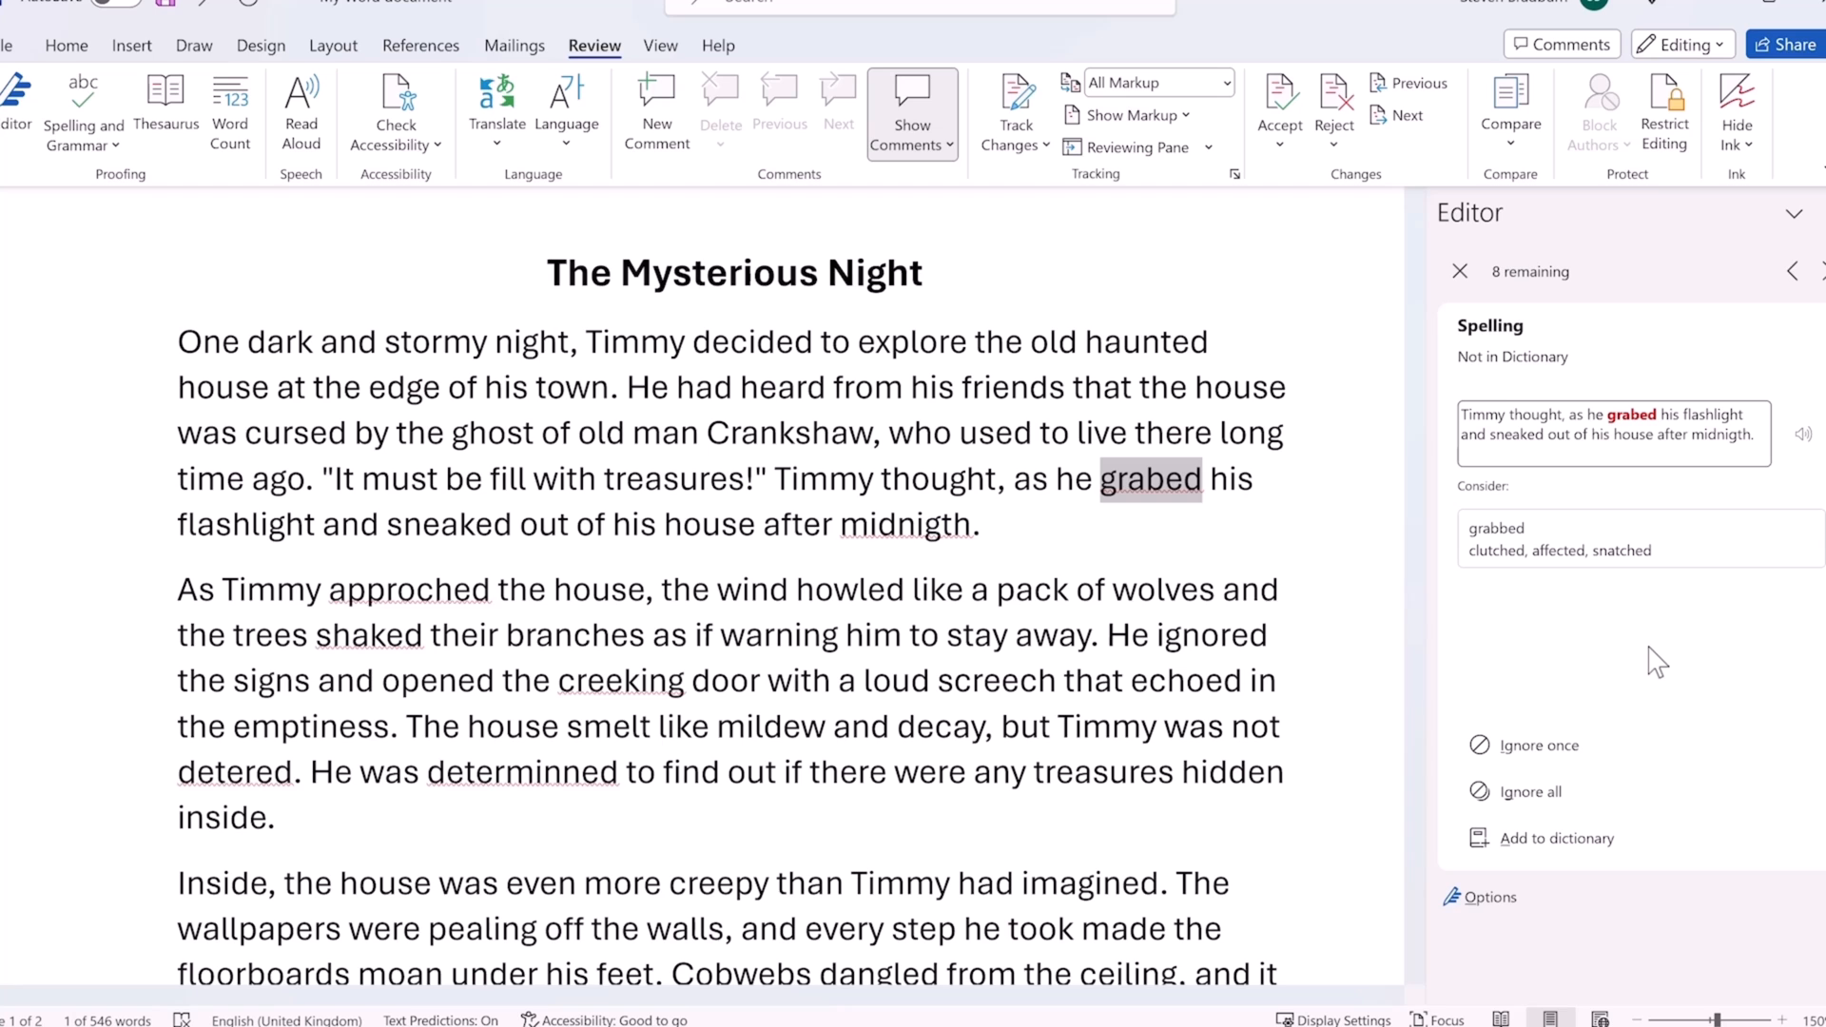
{"action": "left_click", "coordinate": [1623, 559]}
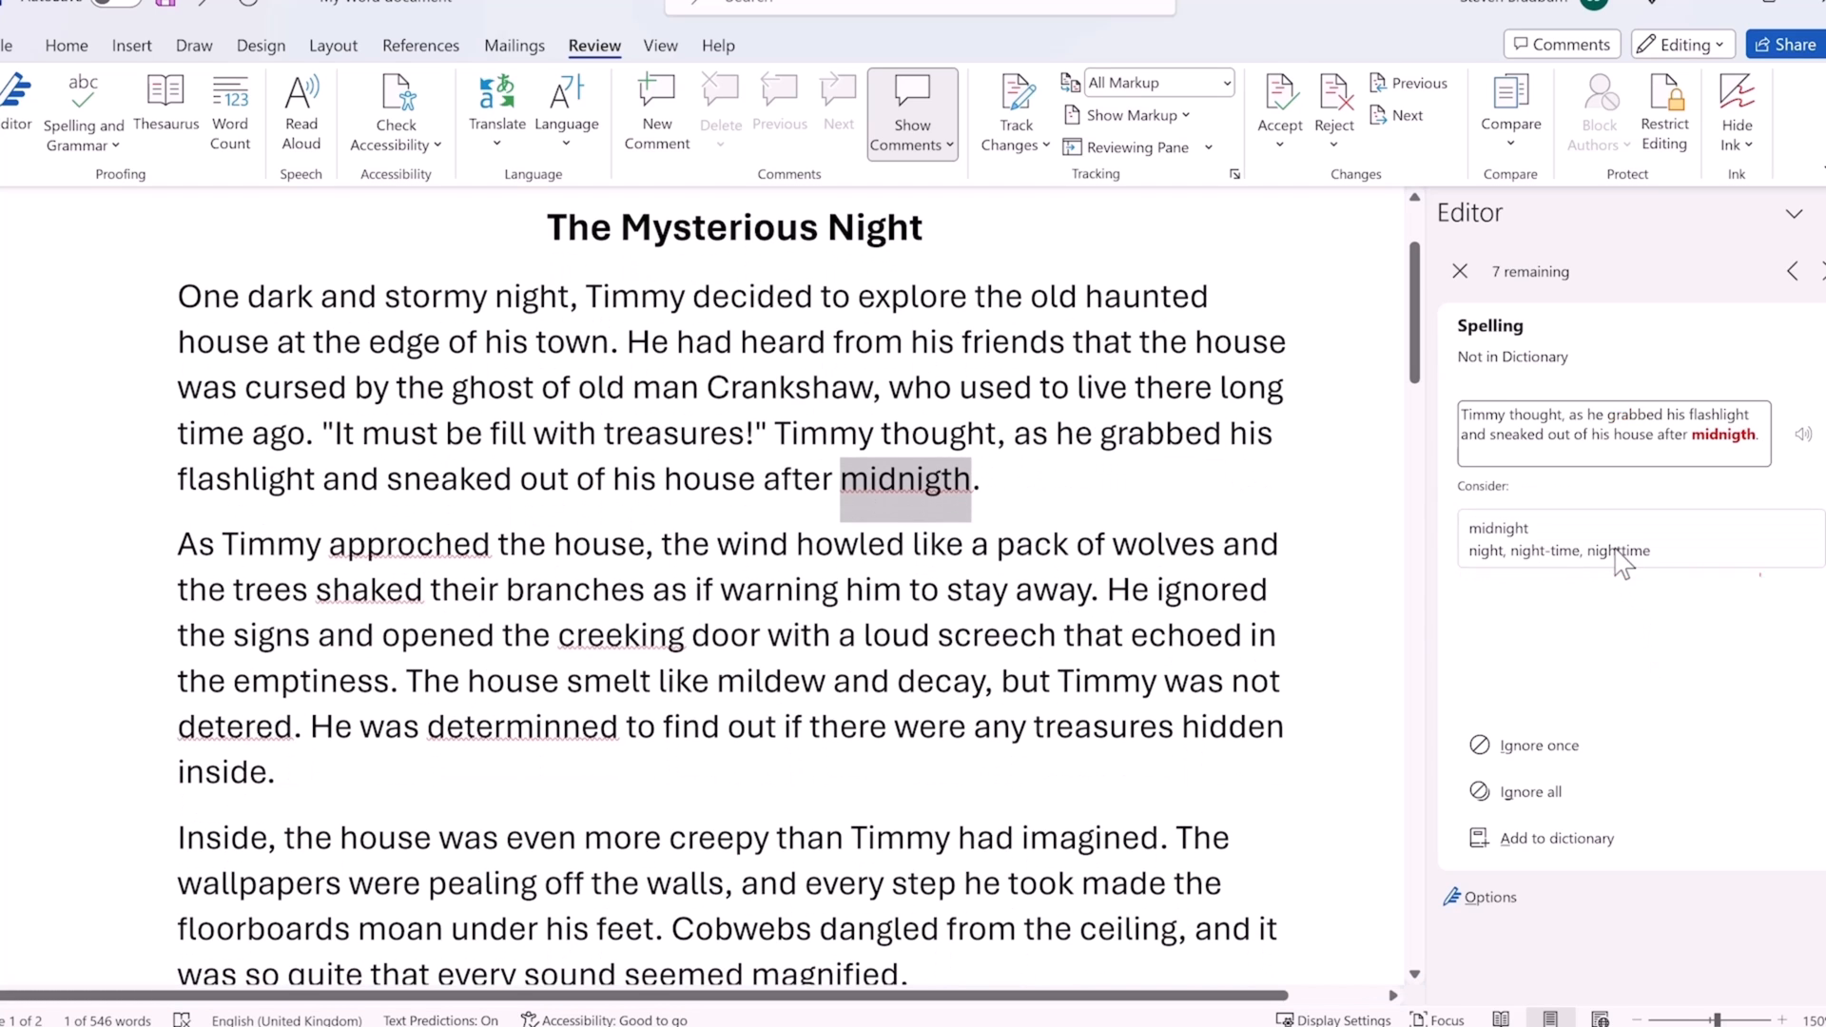
{"action": "left_click", "coordinate": [1619, 556]}
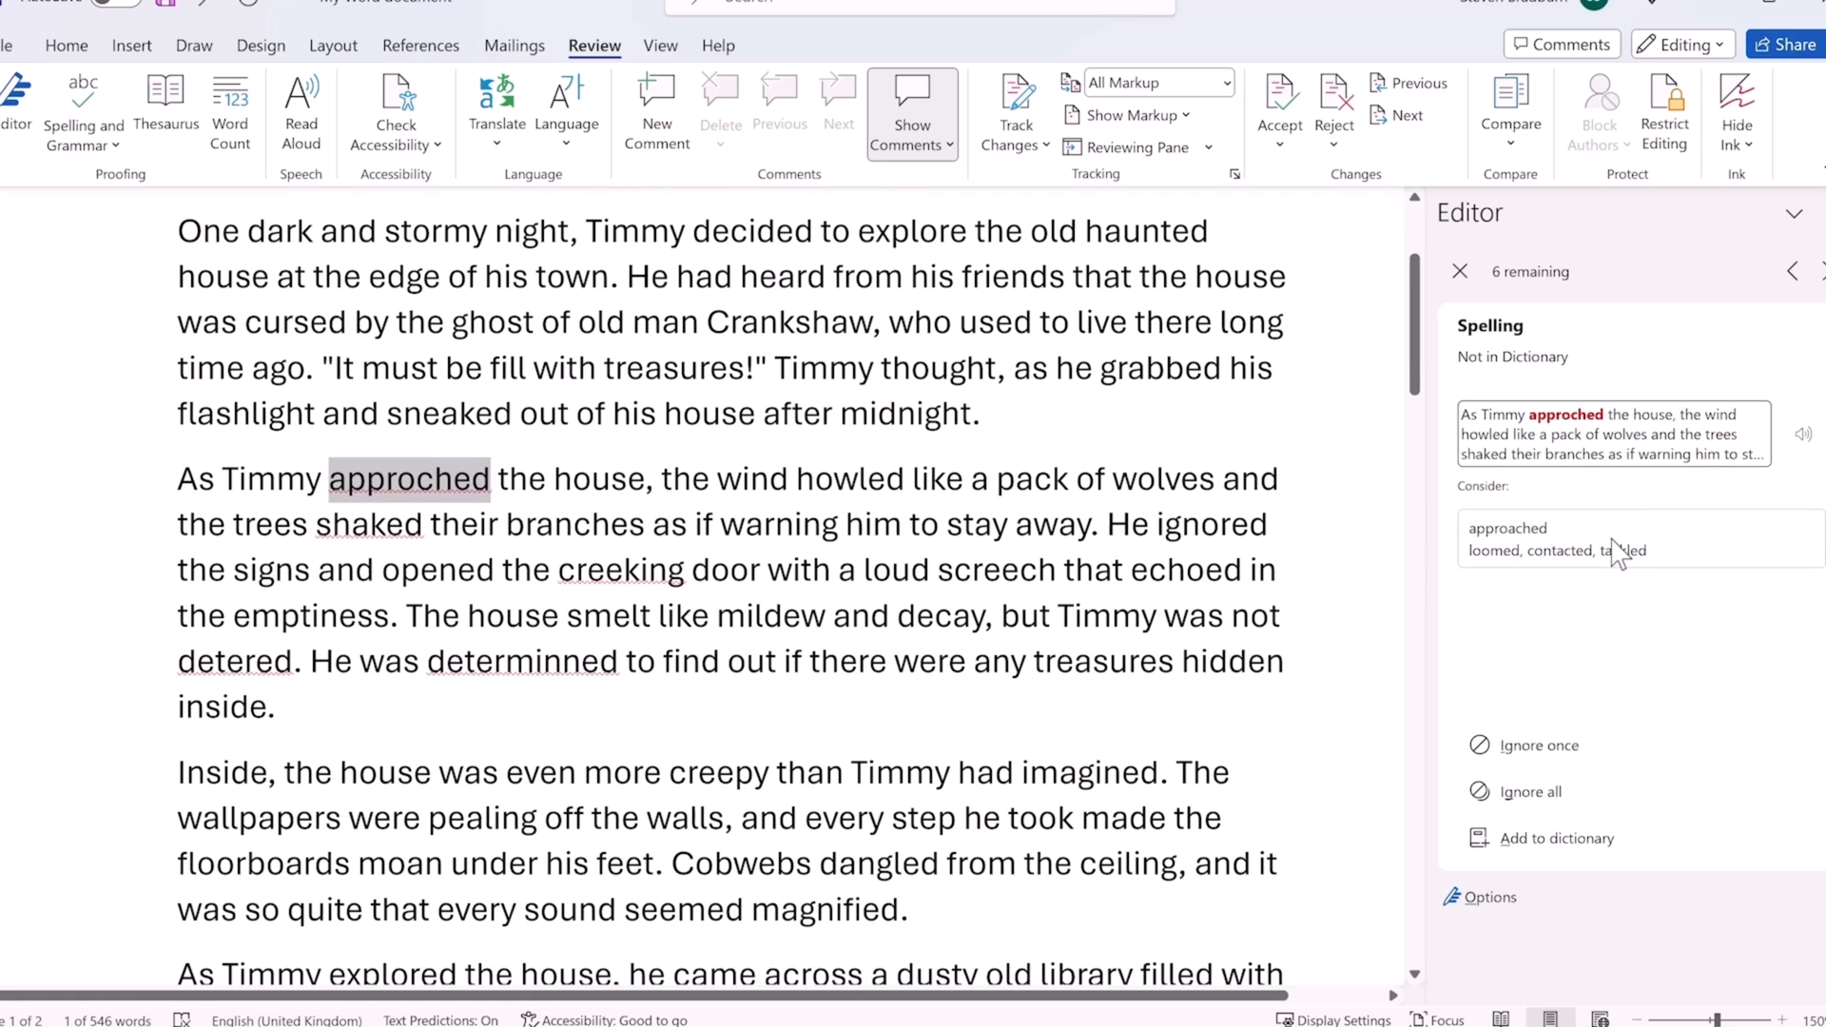
{"action": "left_click", "coordinate": [1580, 549]}
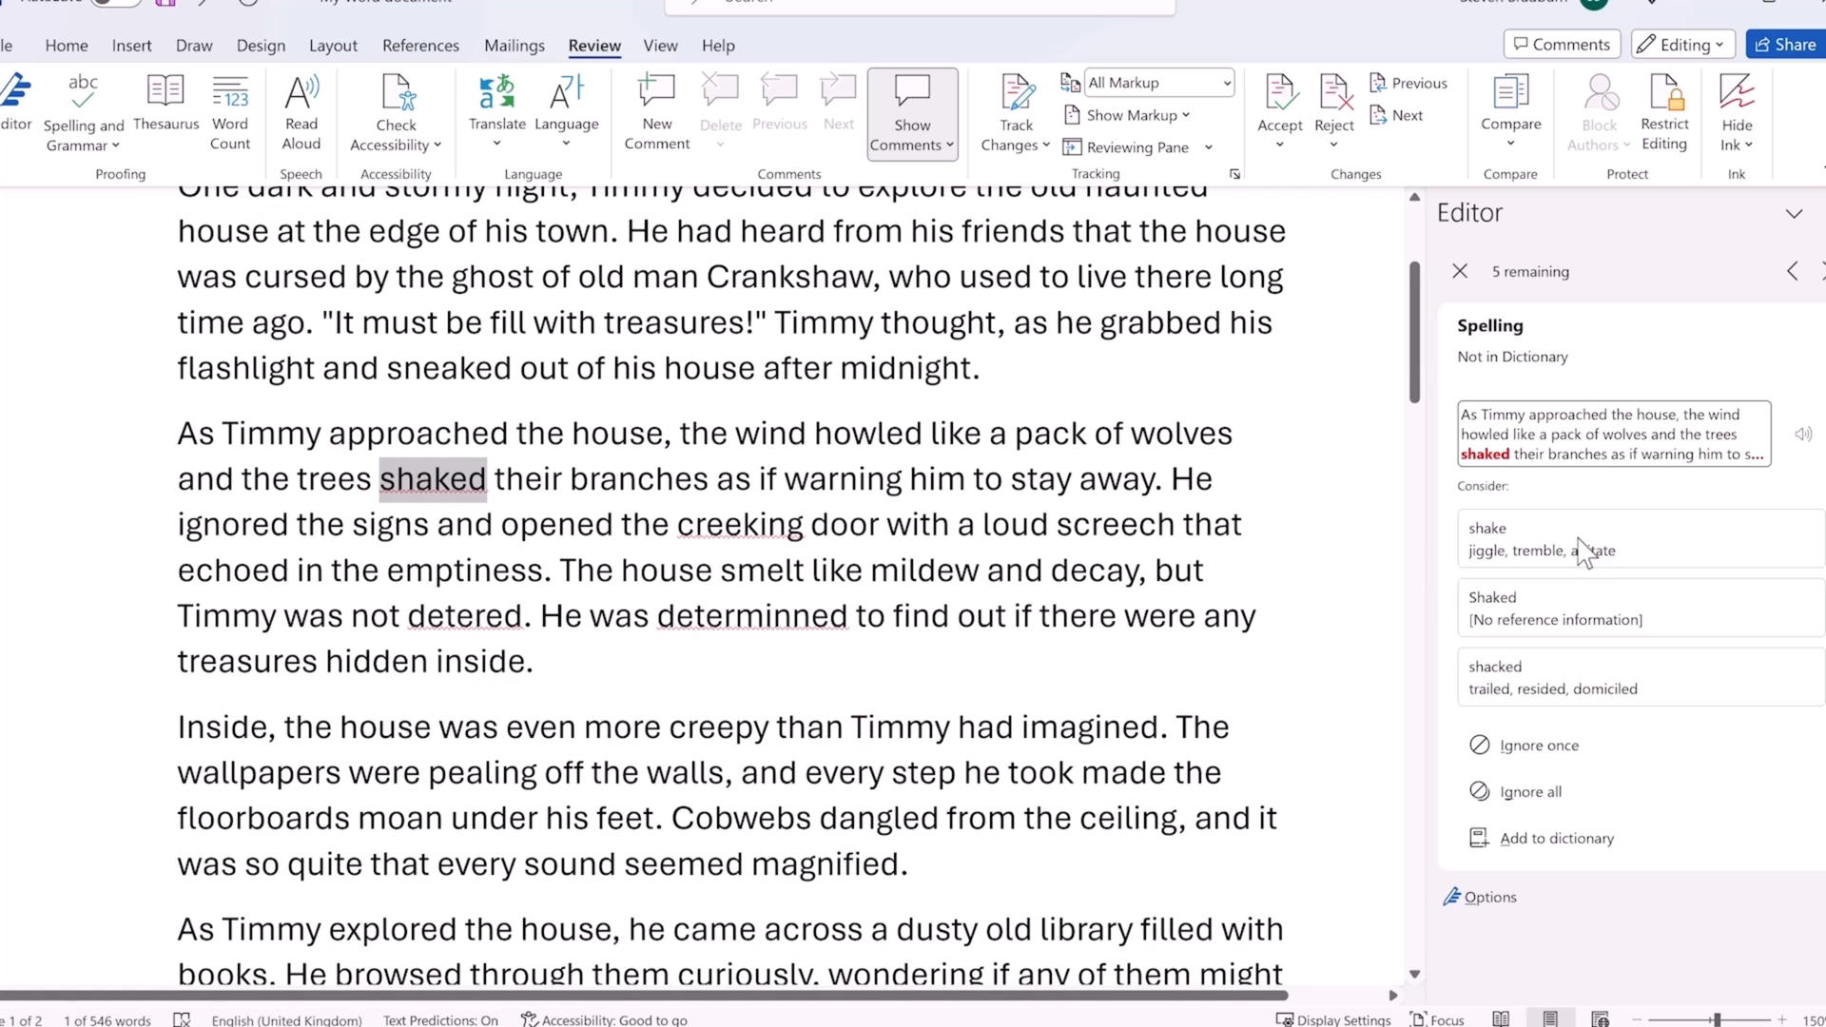
{"action": "left_click", "coordinate": [1460, 272]}
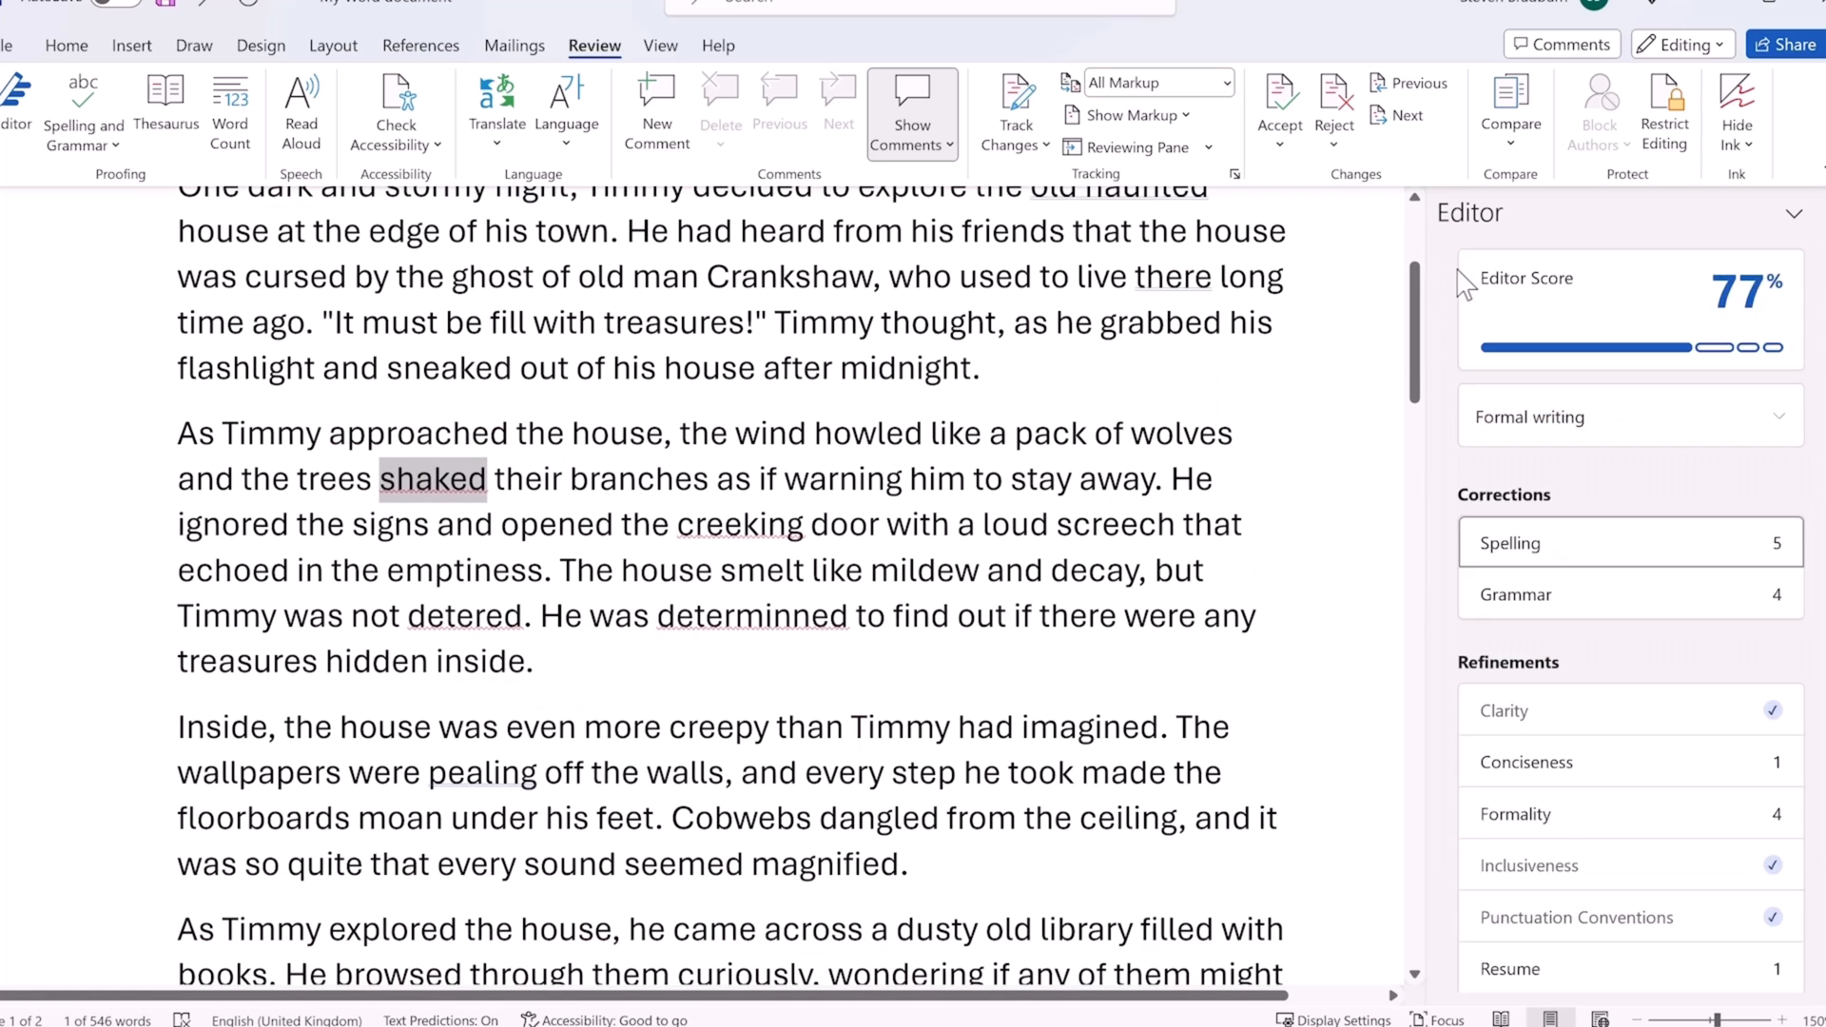
{"action": "left_click", "coordinate": [1590, 594]}
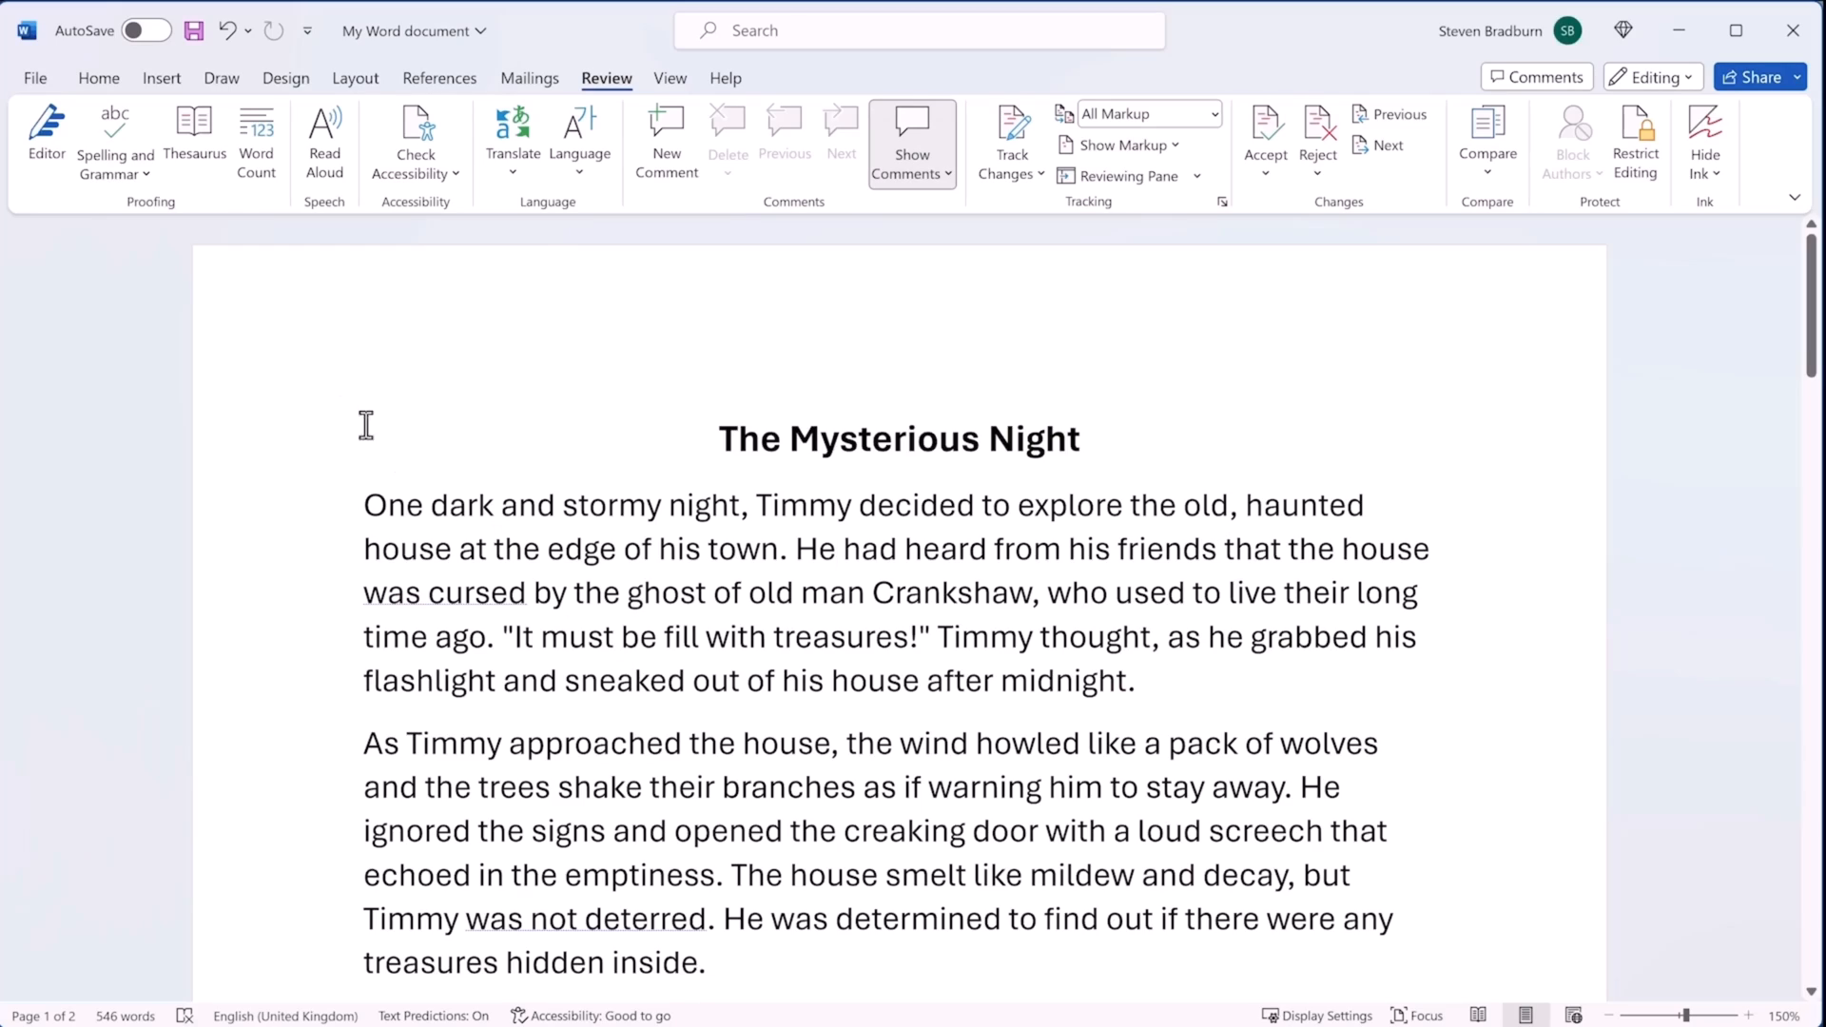
Open the document's print settings and view the available printers, keeping Microsoft Print to PDF
{"action": "left_click", "coordinate": [30, 78]}
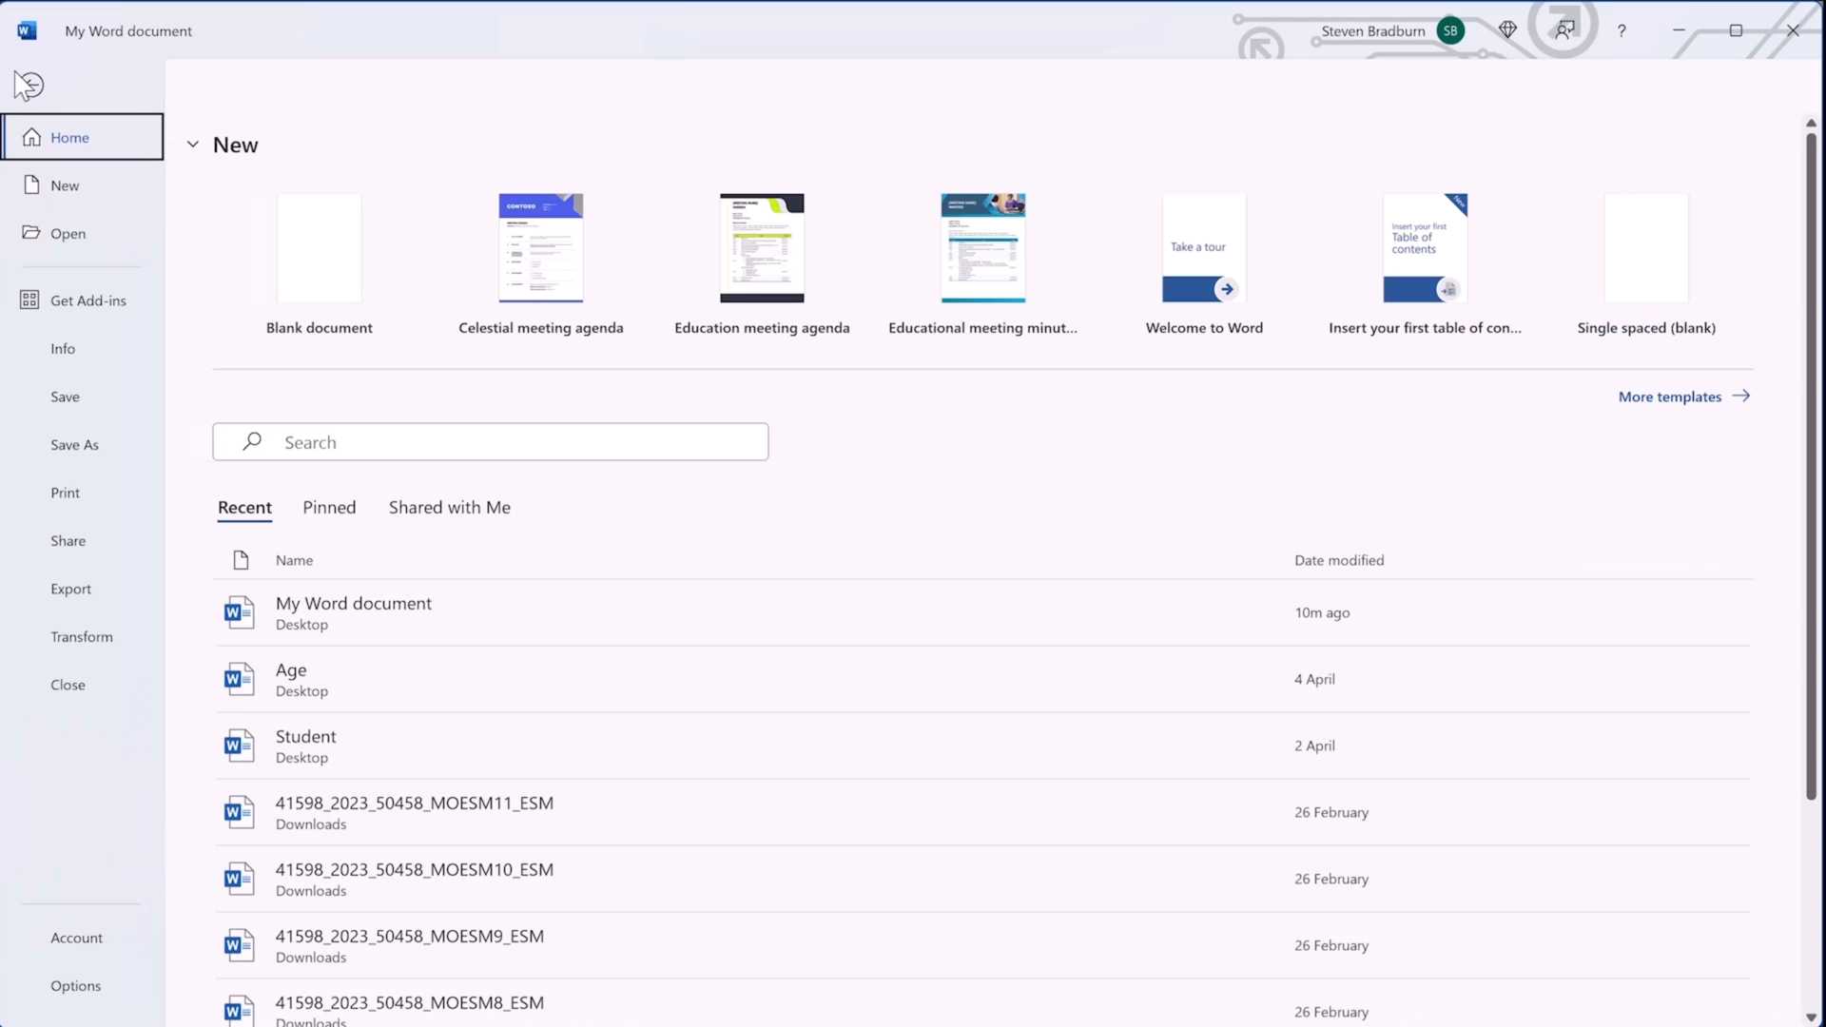
{"action": "left_click", "coordinate": [57, 495]}
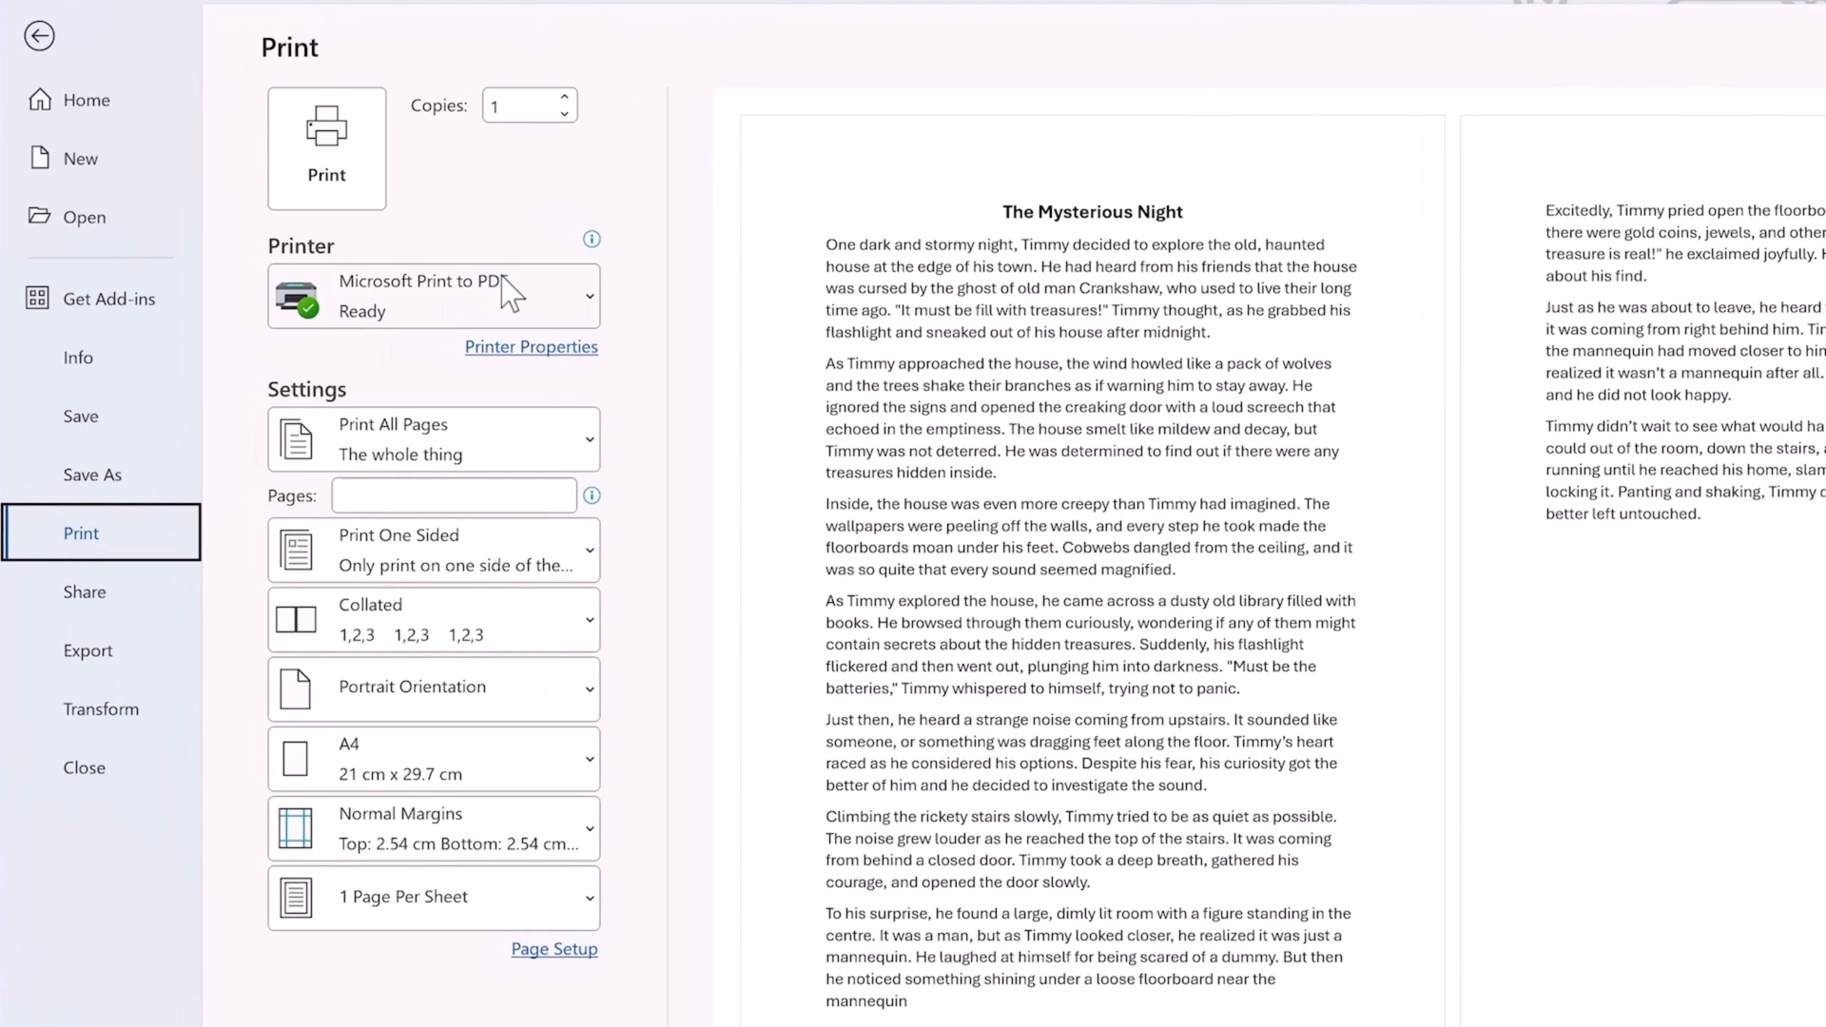
{"action": "left_click", "coordinate": [500, 278]}
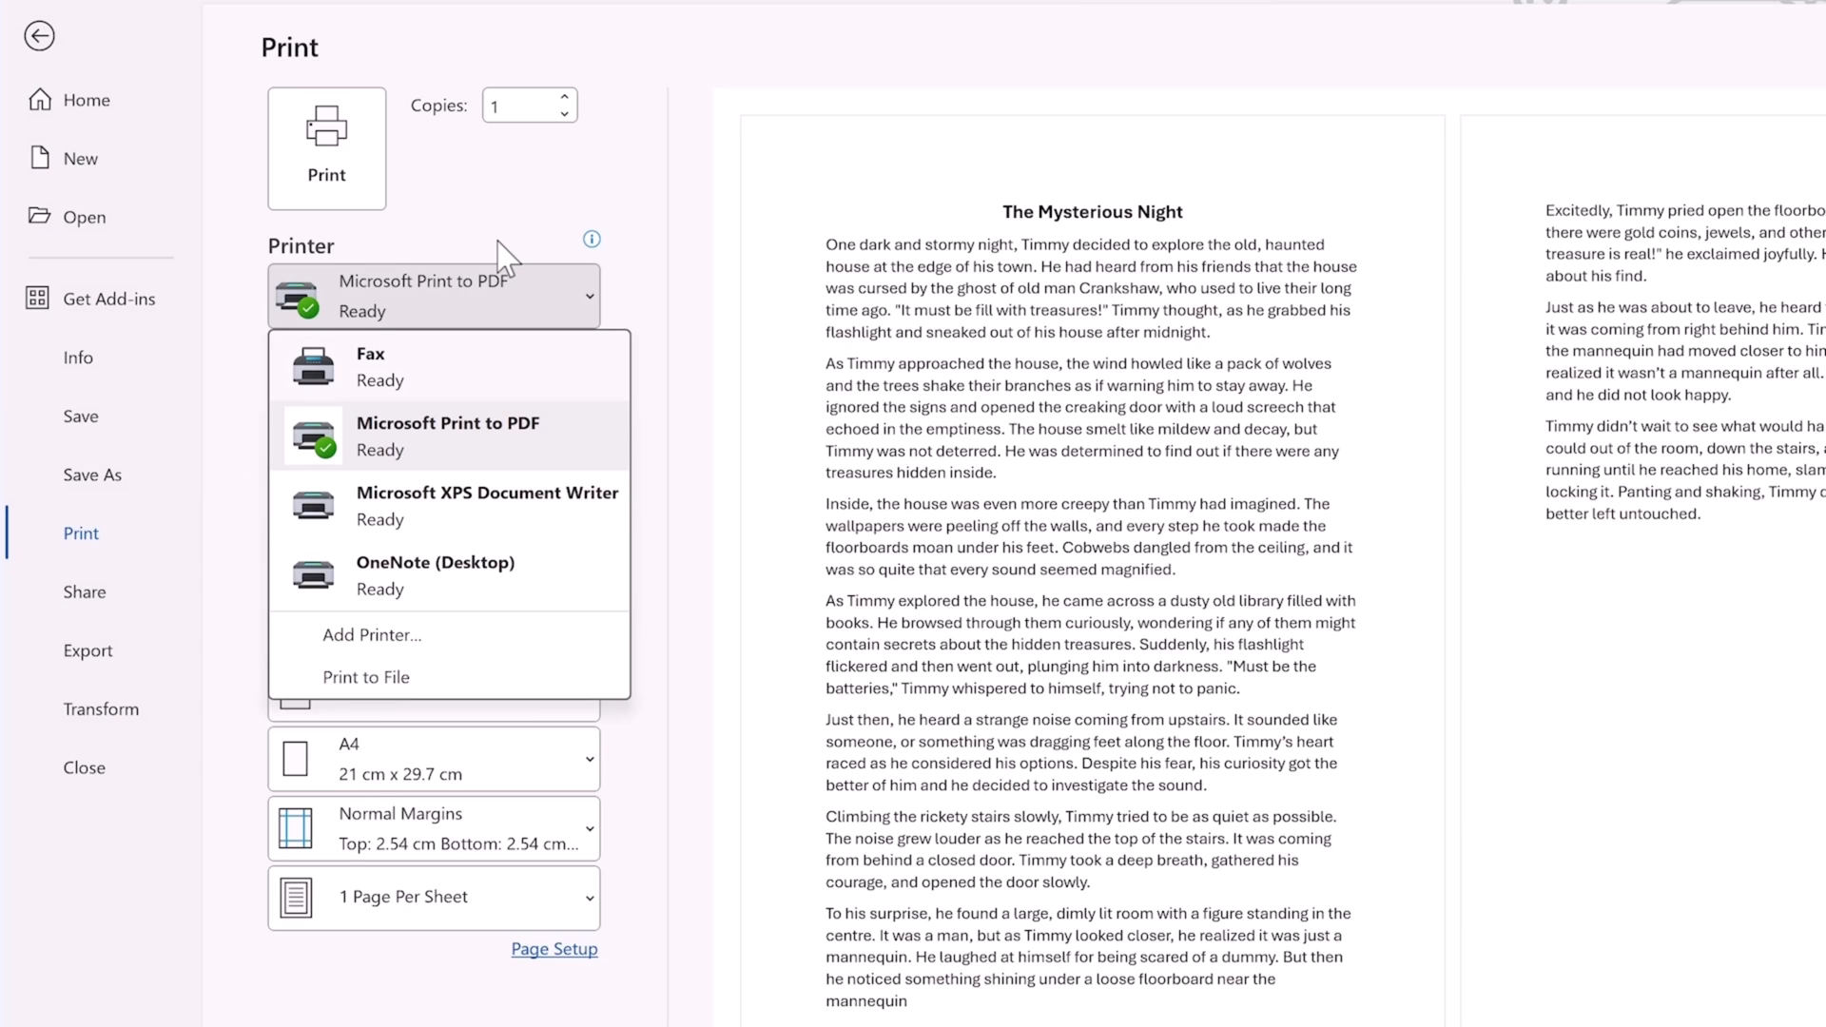
{"action": "key", "text": "Escape"}
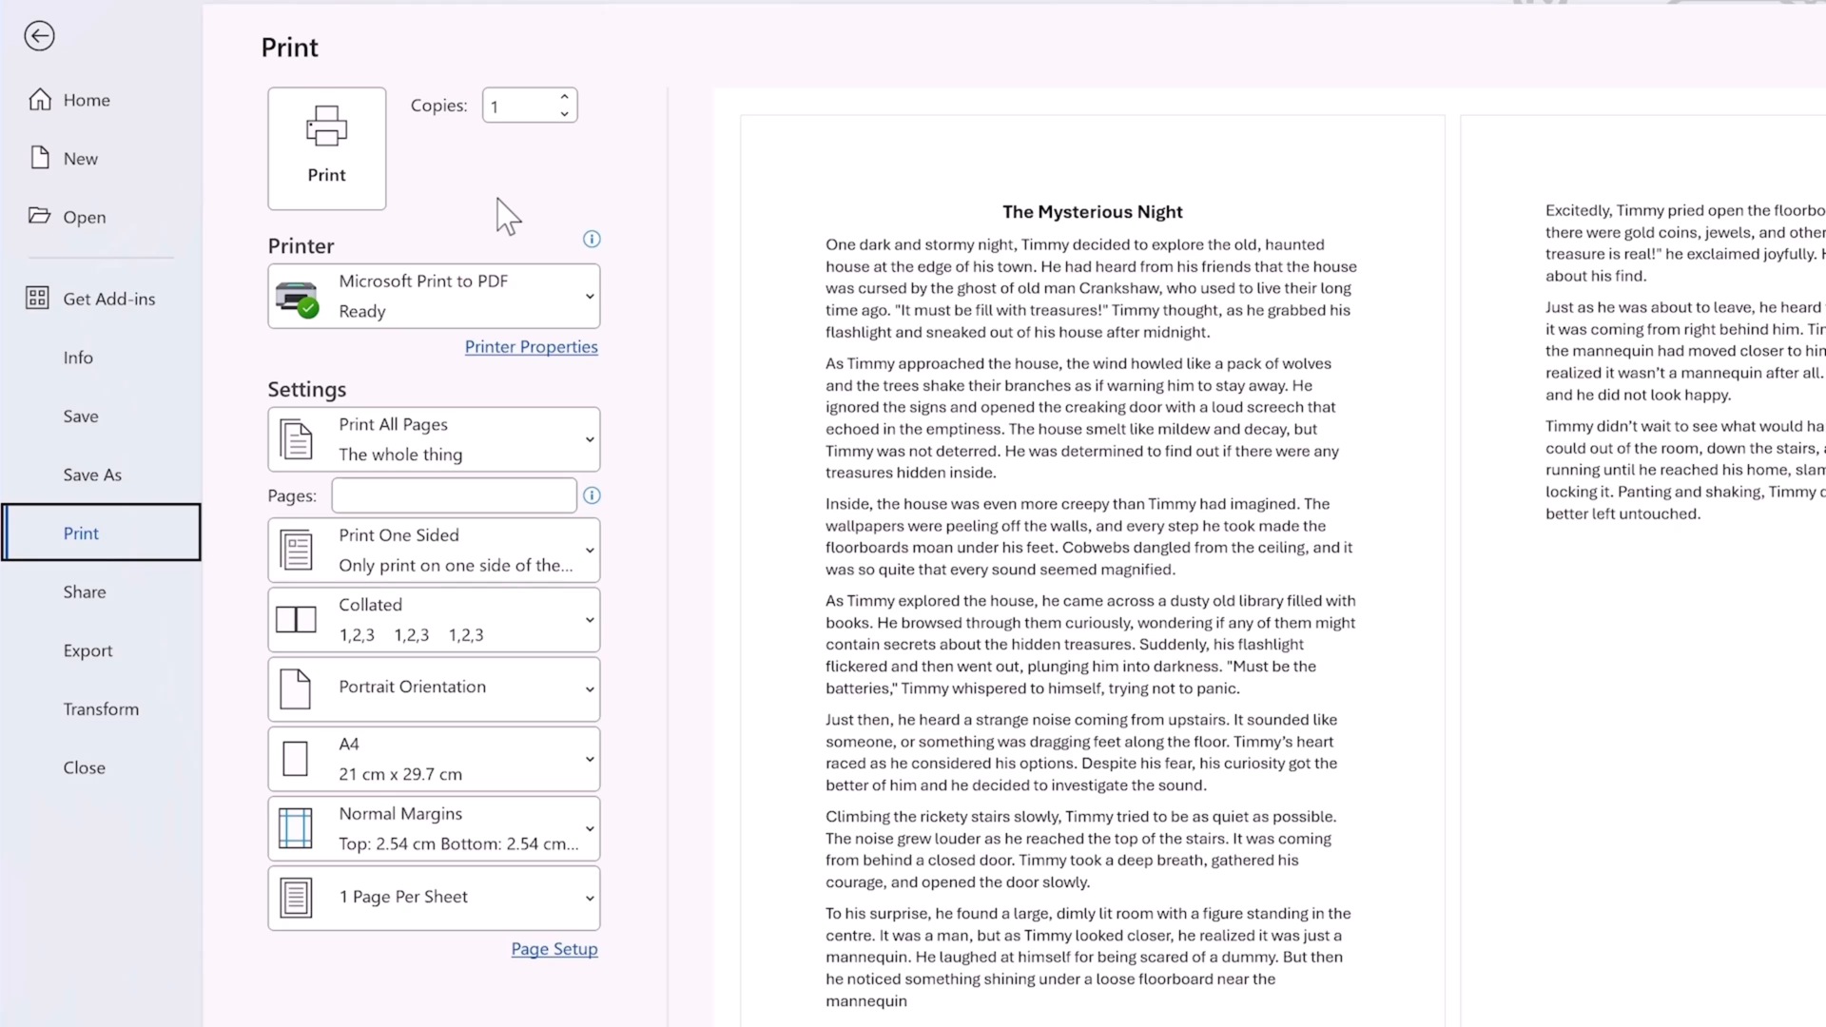
Set the print orientation to landscape and the number of copies to 2
{"action": "left_click", "coordinate": [467, 688]}
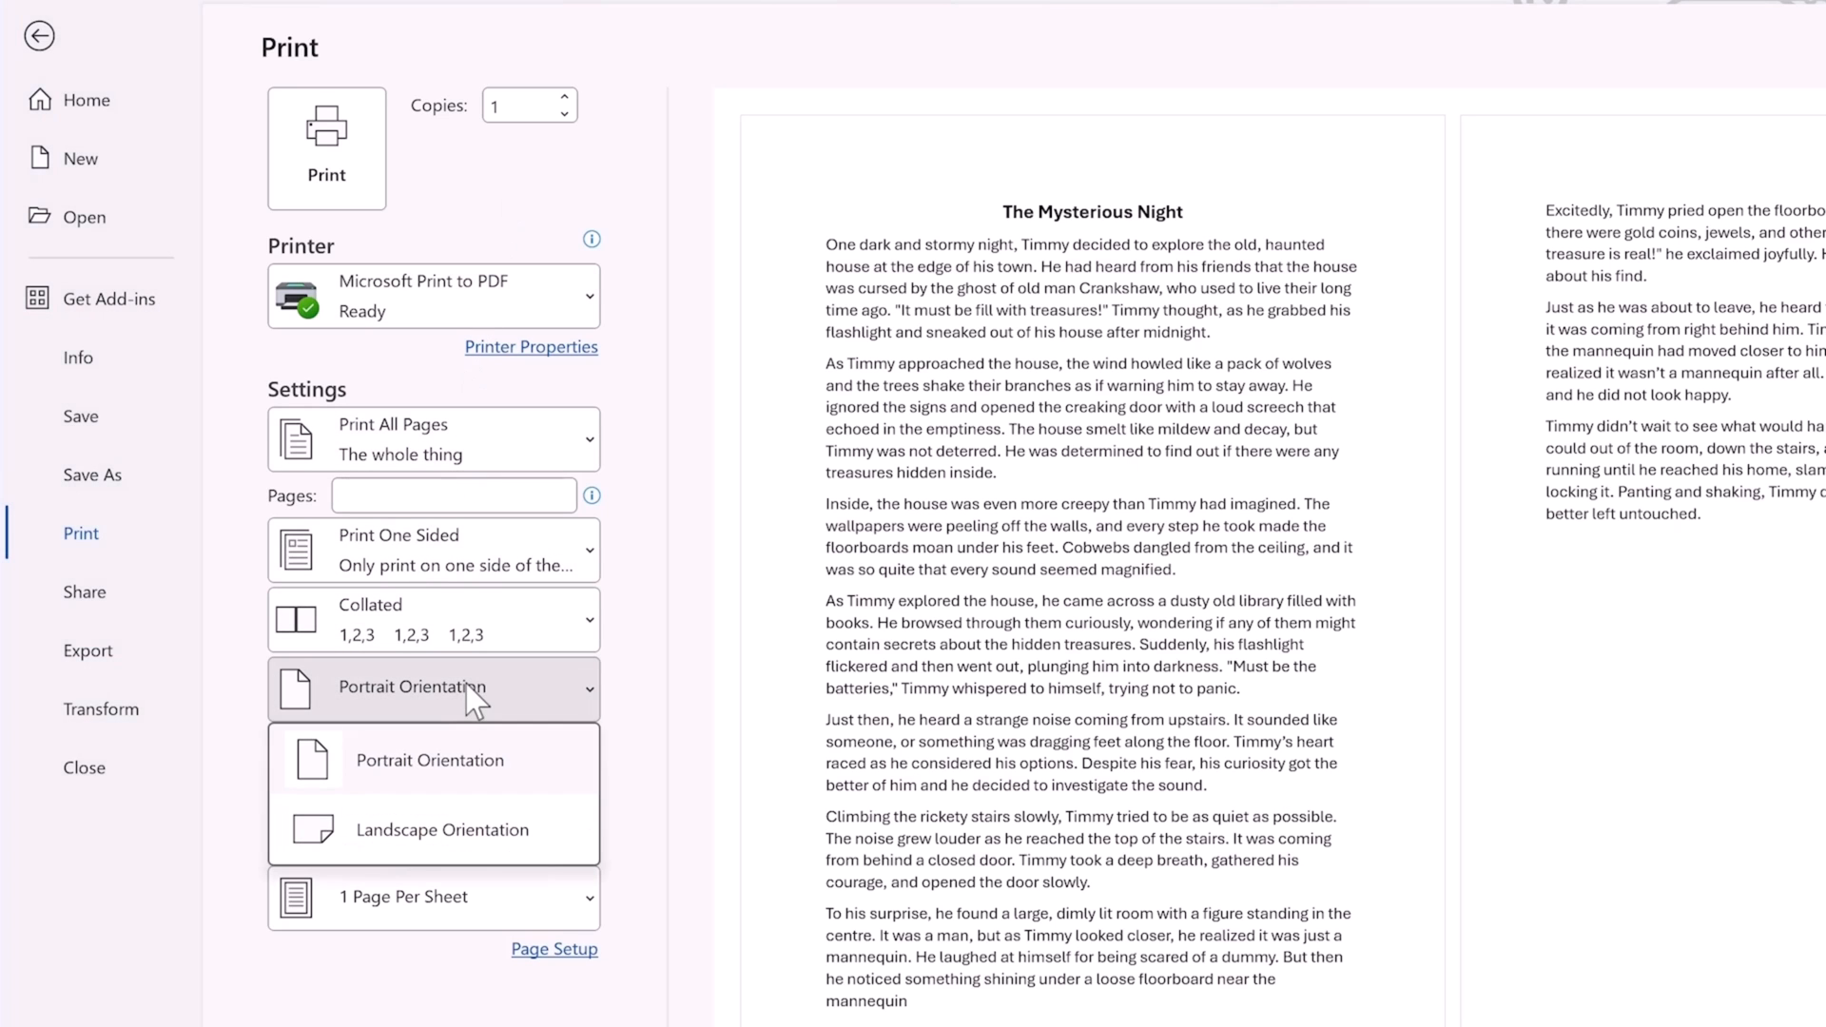
{"action": "left_click", "coordinate": [430, 825]}
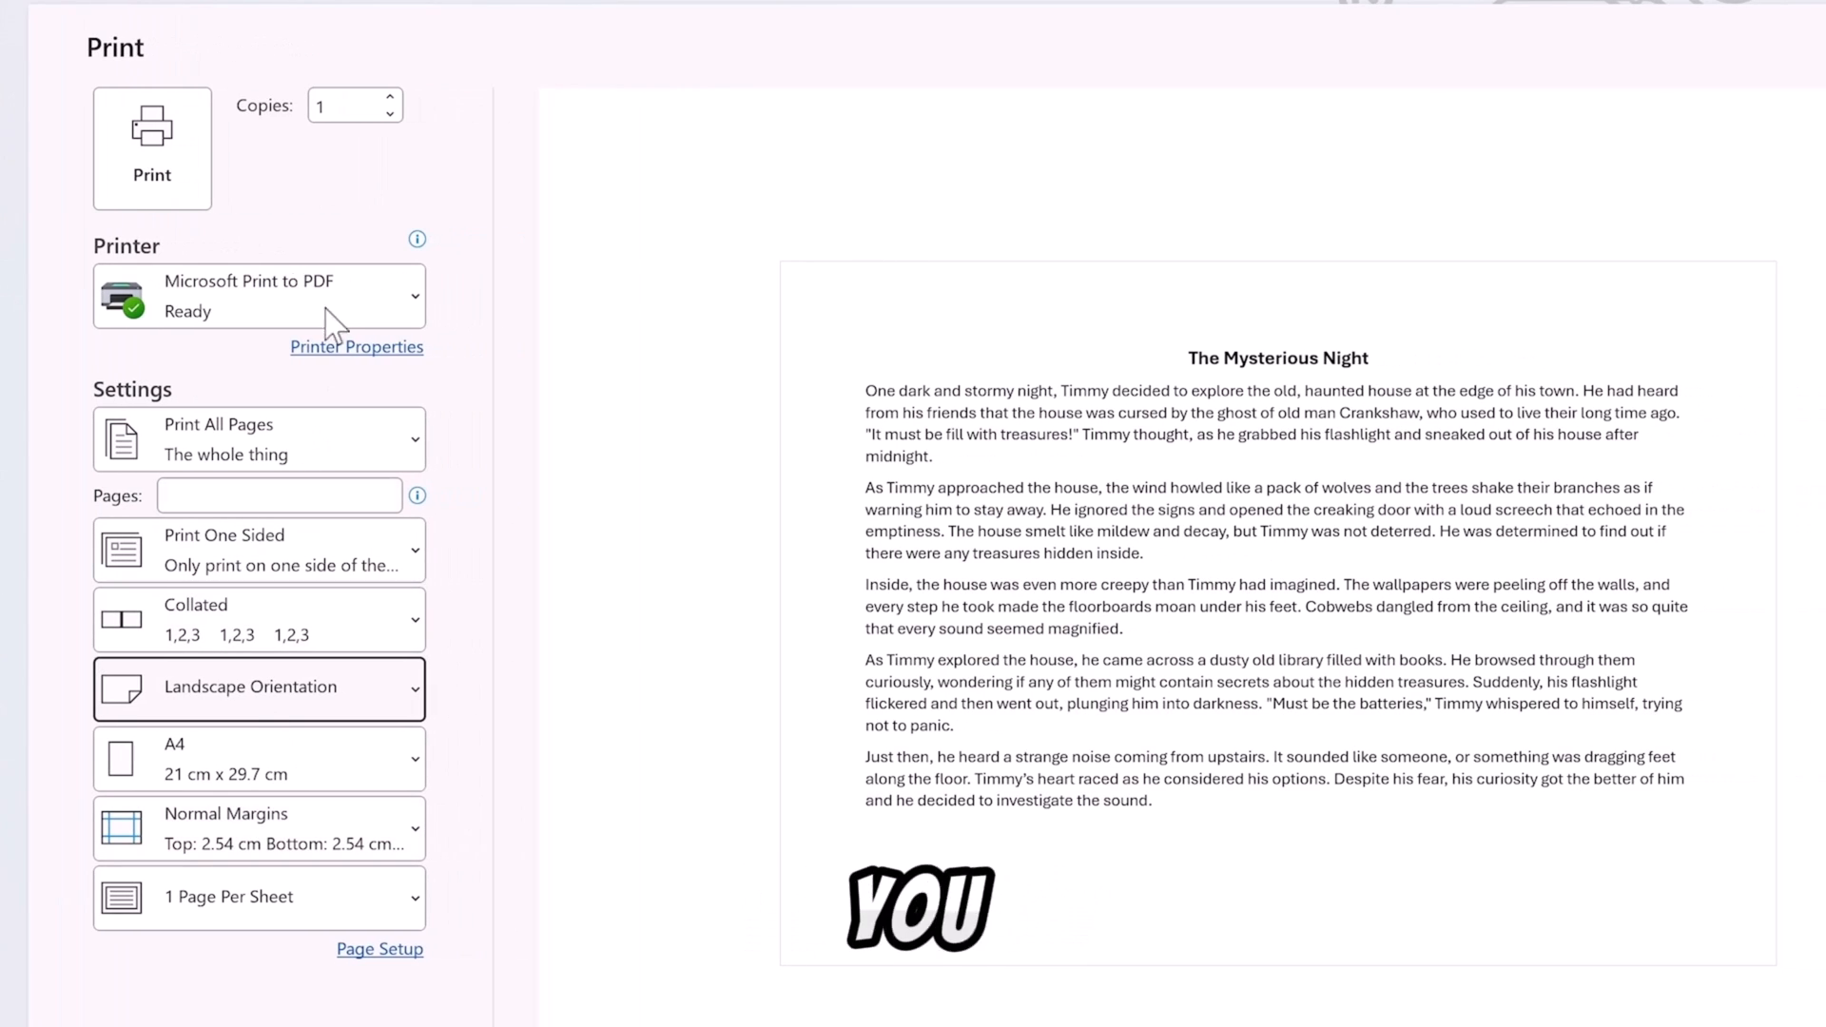
{"action": "double_click", "coordinate": [344, 107]}
{"action": "type", "text": "2"}
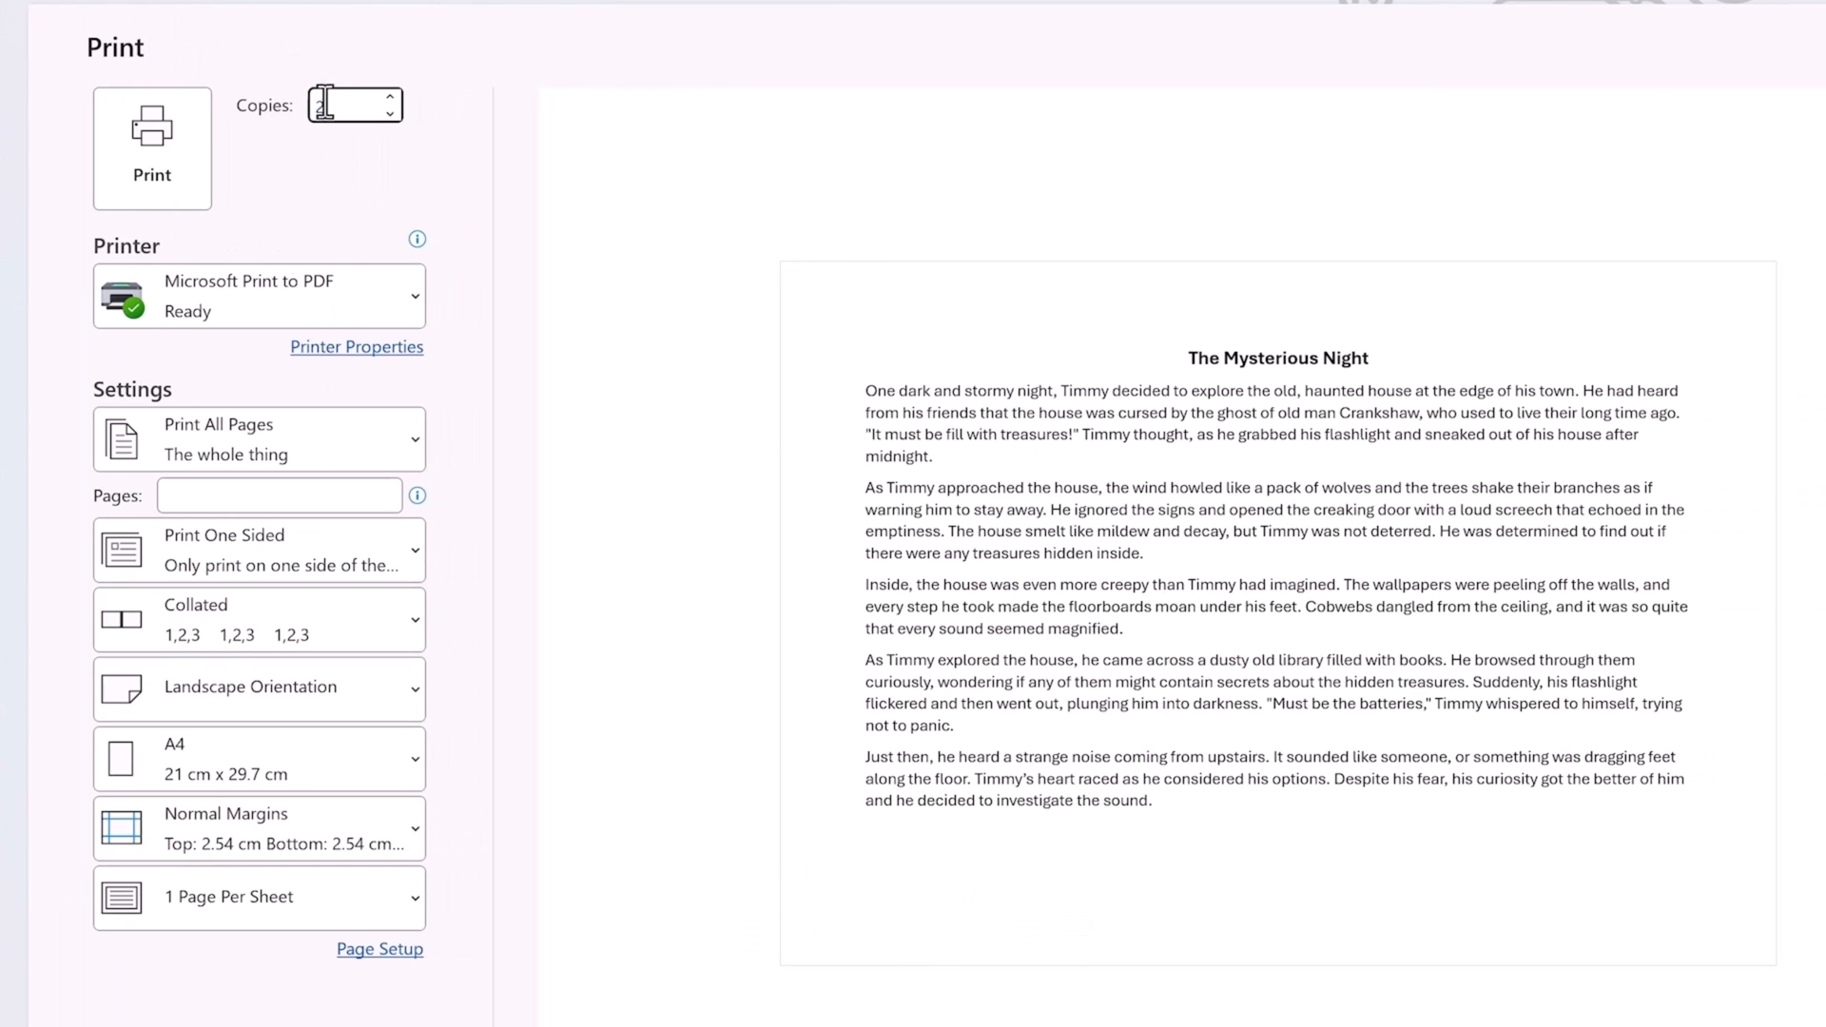
{"action": "type", "text": "2"}
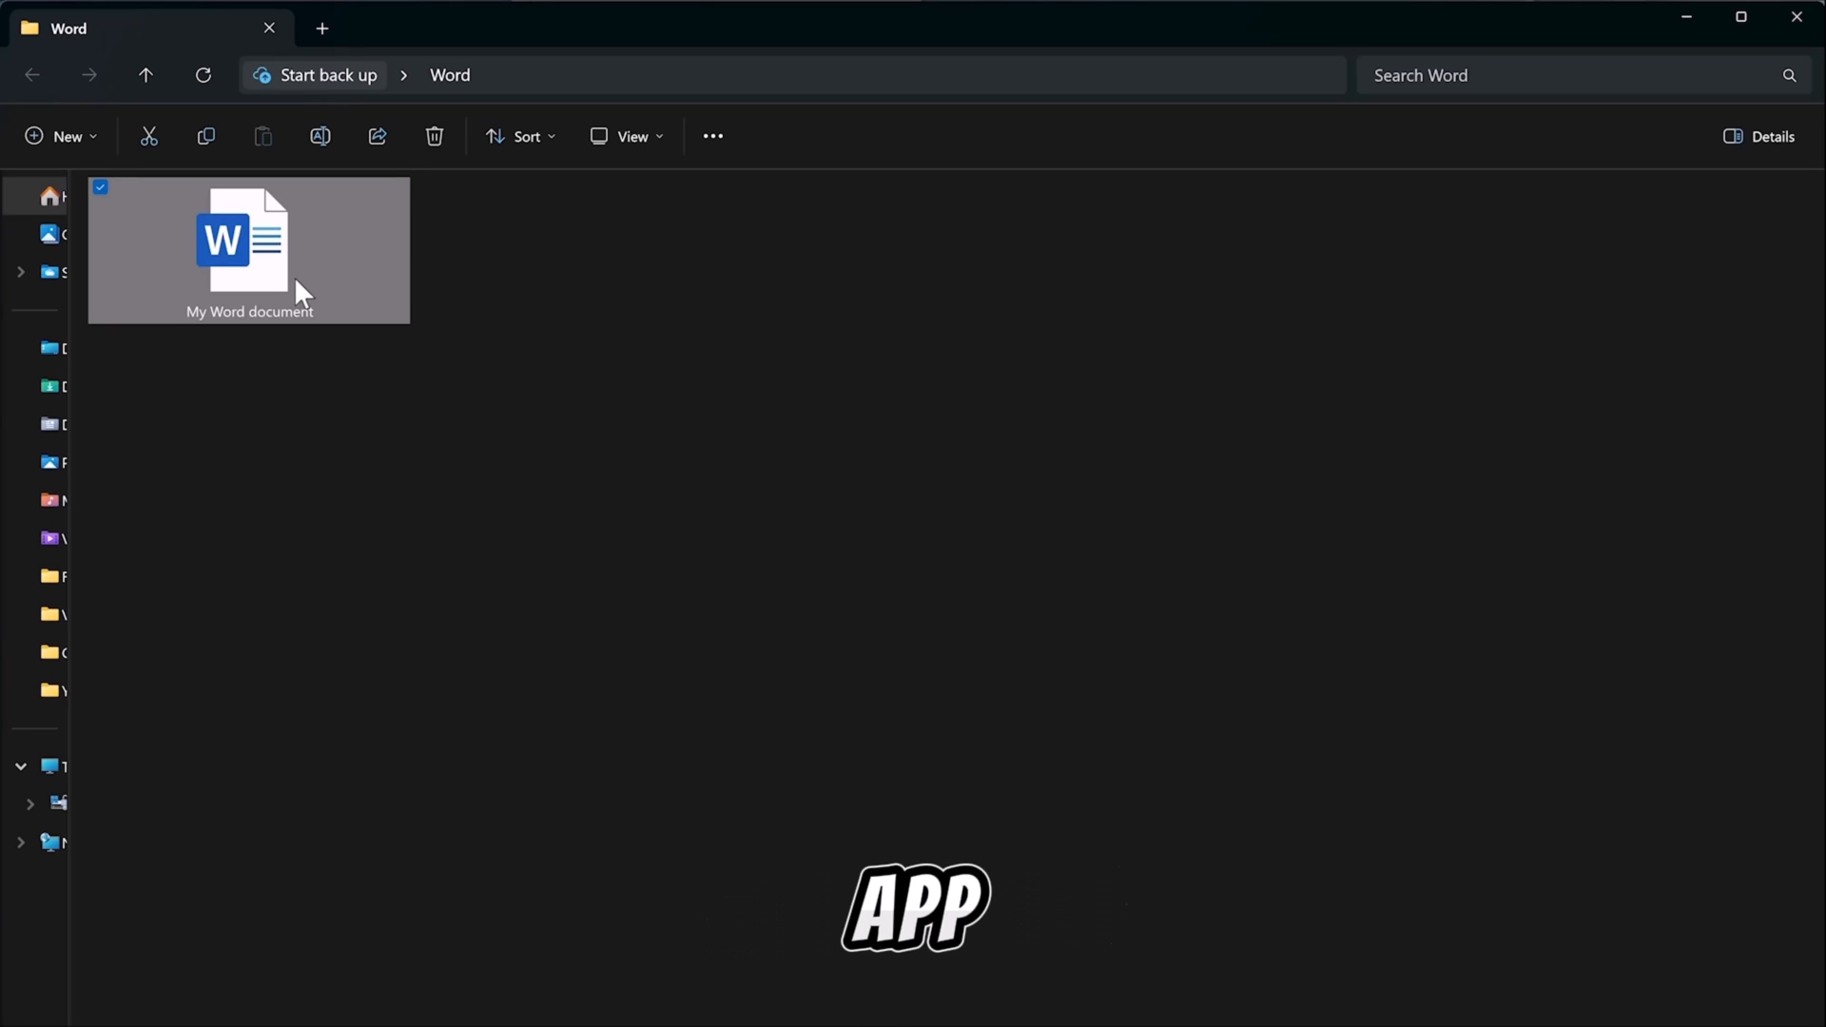
Open My Word document from the Word folder, save it there as a PDF and look through the PDF
{"action": "double_click", "coordinate": [295, 282]}
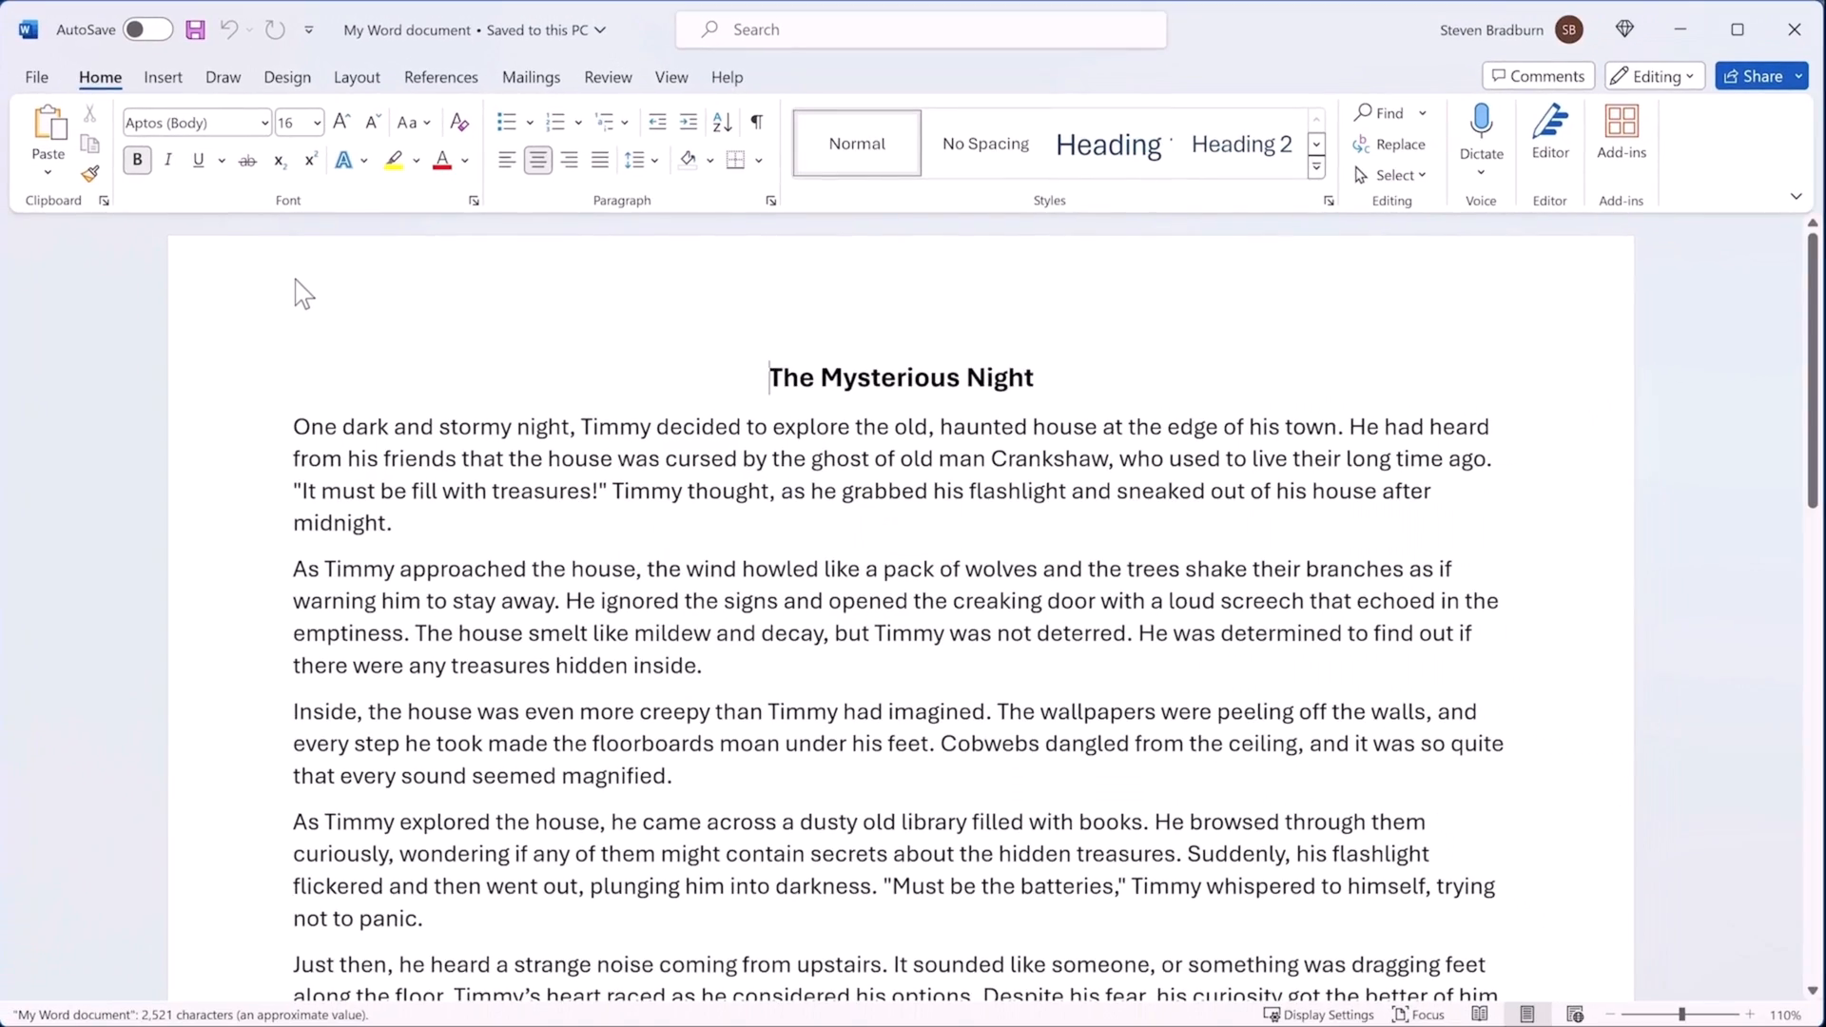
{"action": "left_click", "coordinate": [38, 76]}
{"action": "left_click", "coordinate": [57, 445]}
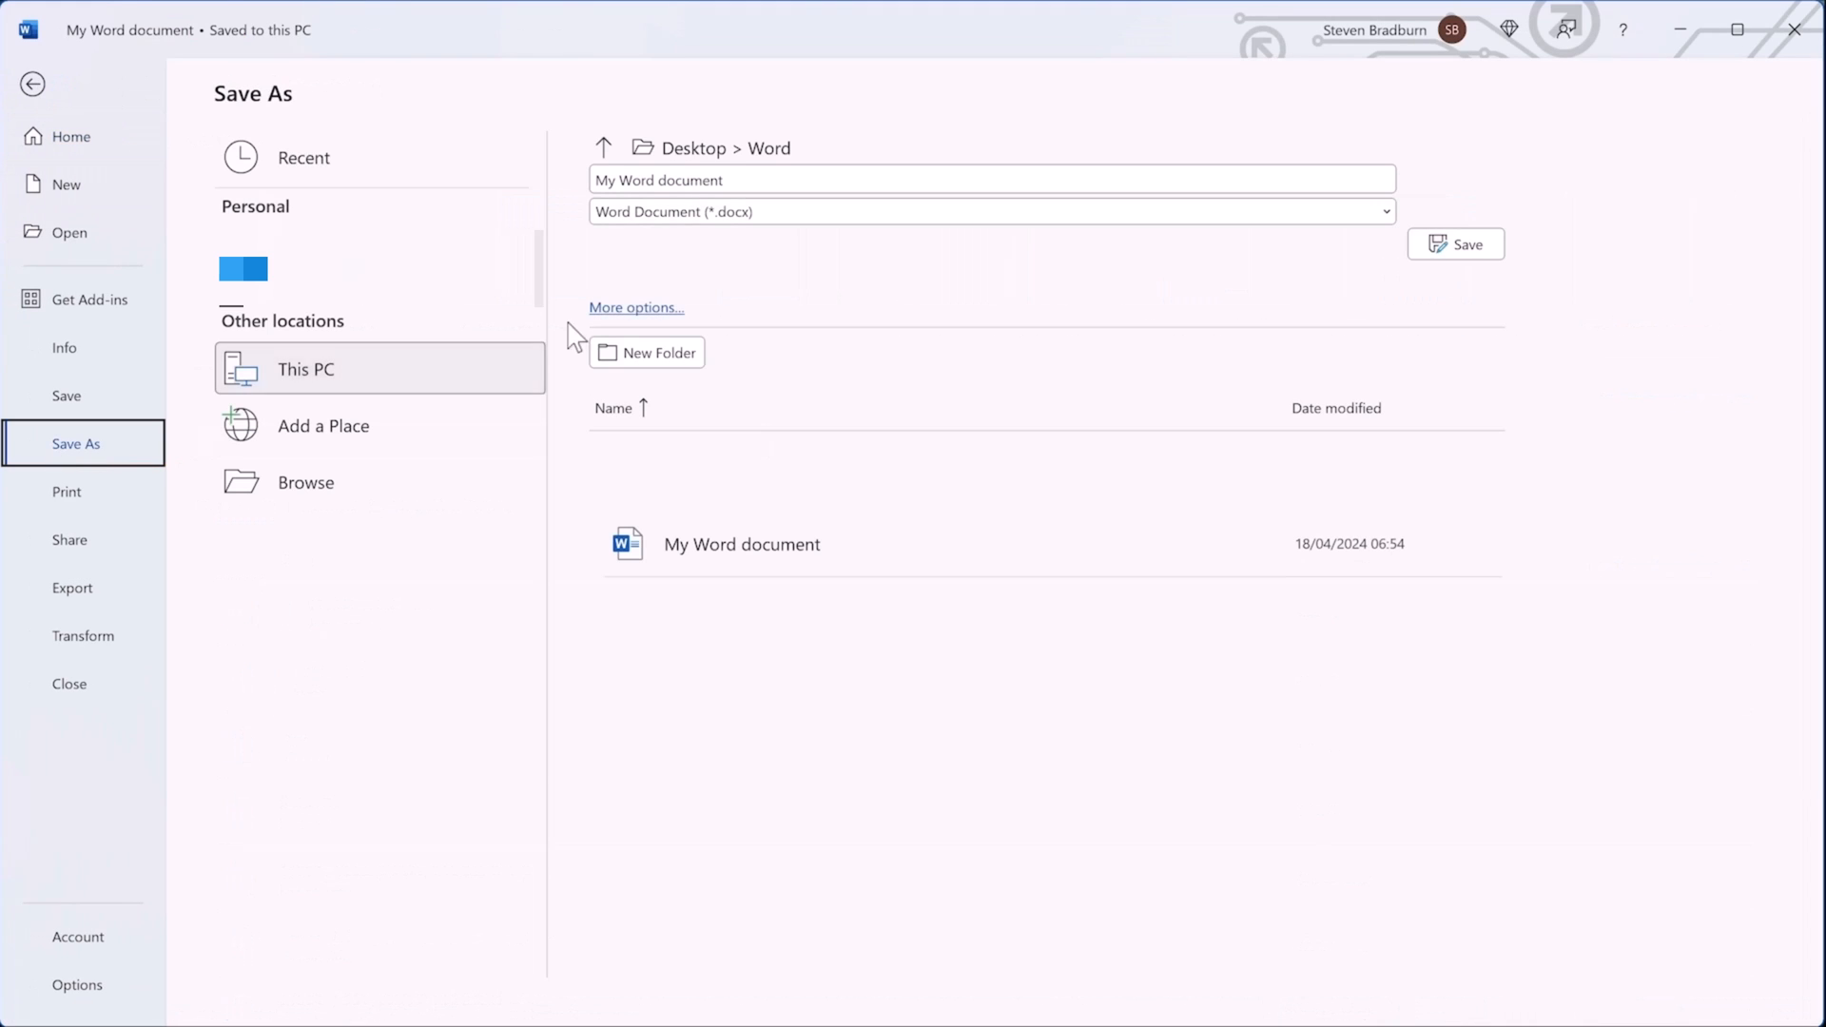
{"action": "left_click", "coordinate": [756, 219]}
{"action": "left_click", "coordinate": [701, 385]}
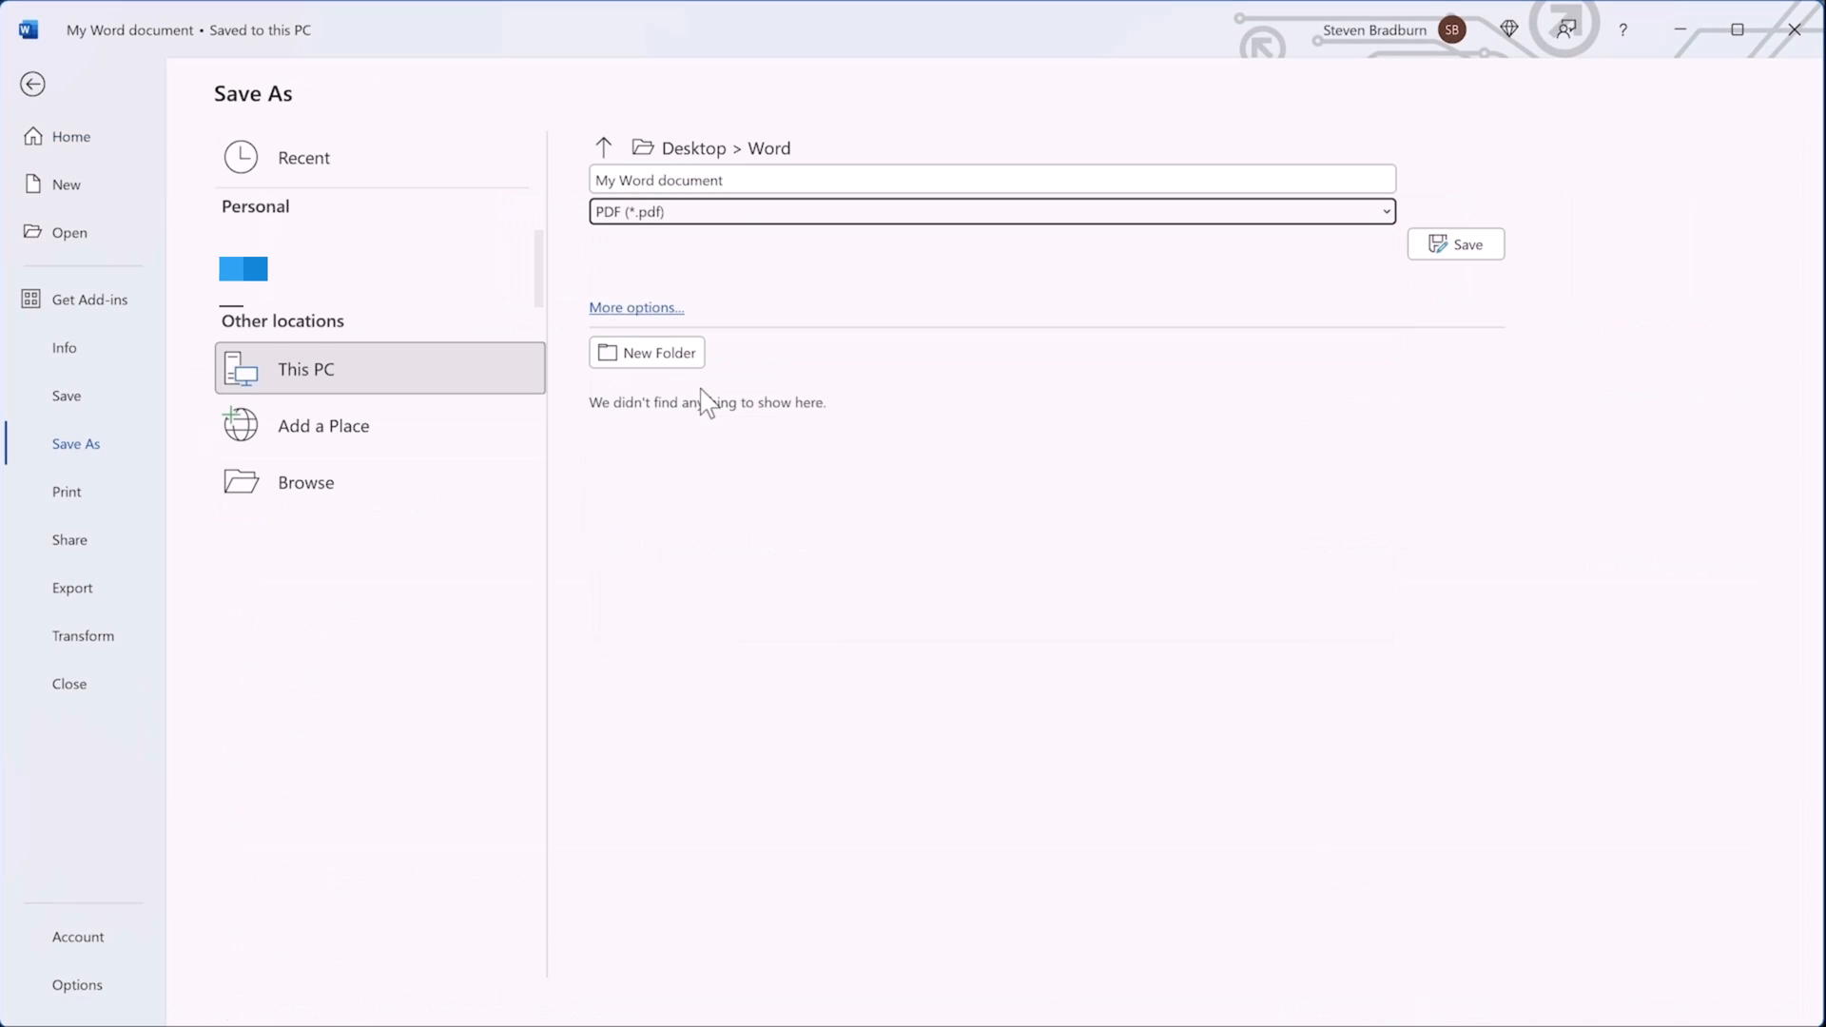
{"action": "left_click", "coordinate": [1489, 228]}
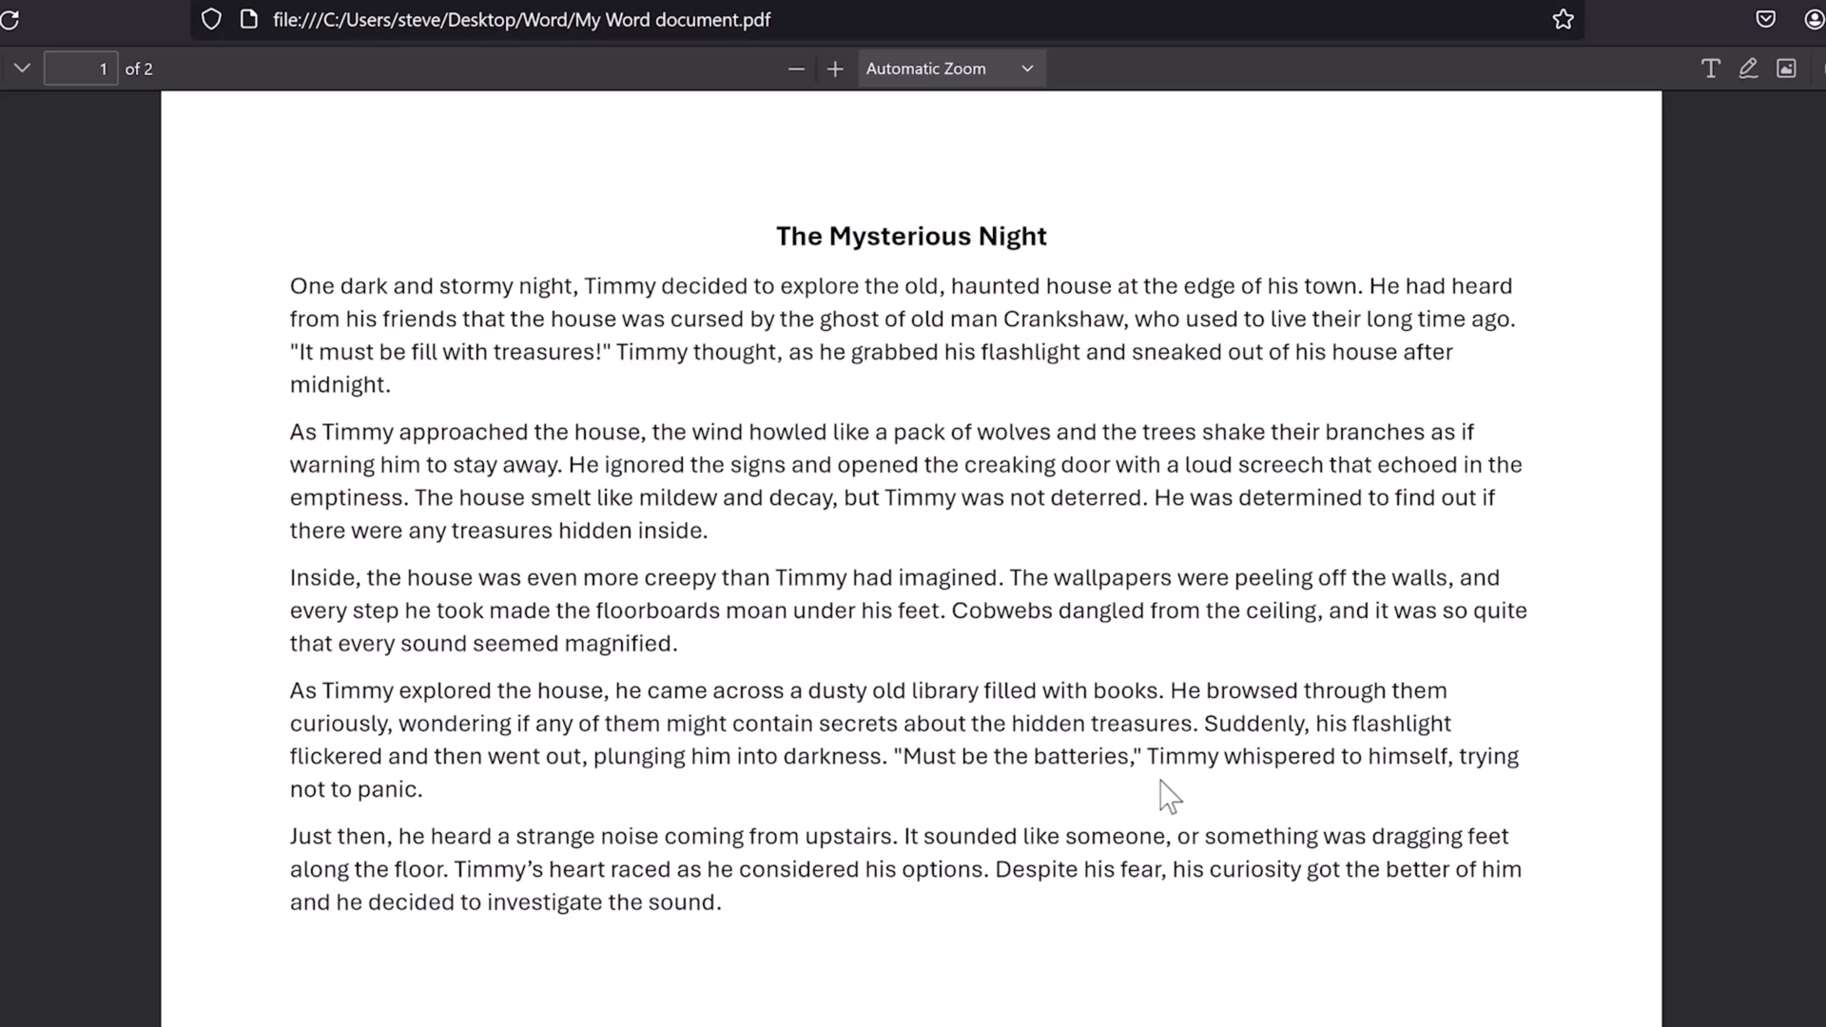
{"action": "scroll", "coordinate": [1168, 795], "scroll_direction": "down", "scroll_amount": 9}
{"action": "scroll", "coordinate": [1168, 795], "scroll_direction": "up", "scroll_amount": 9}
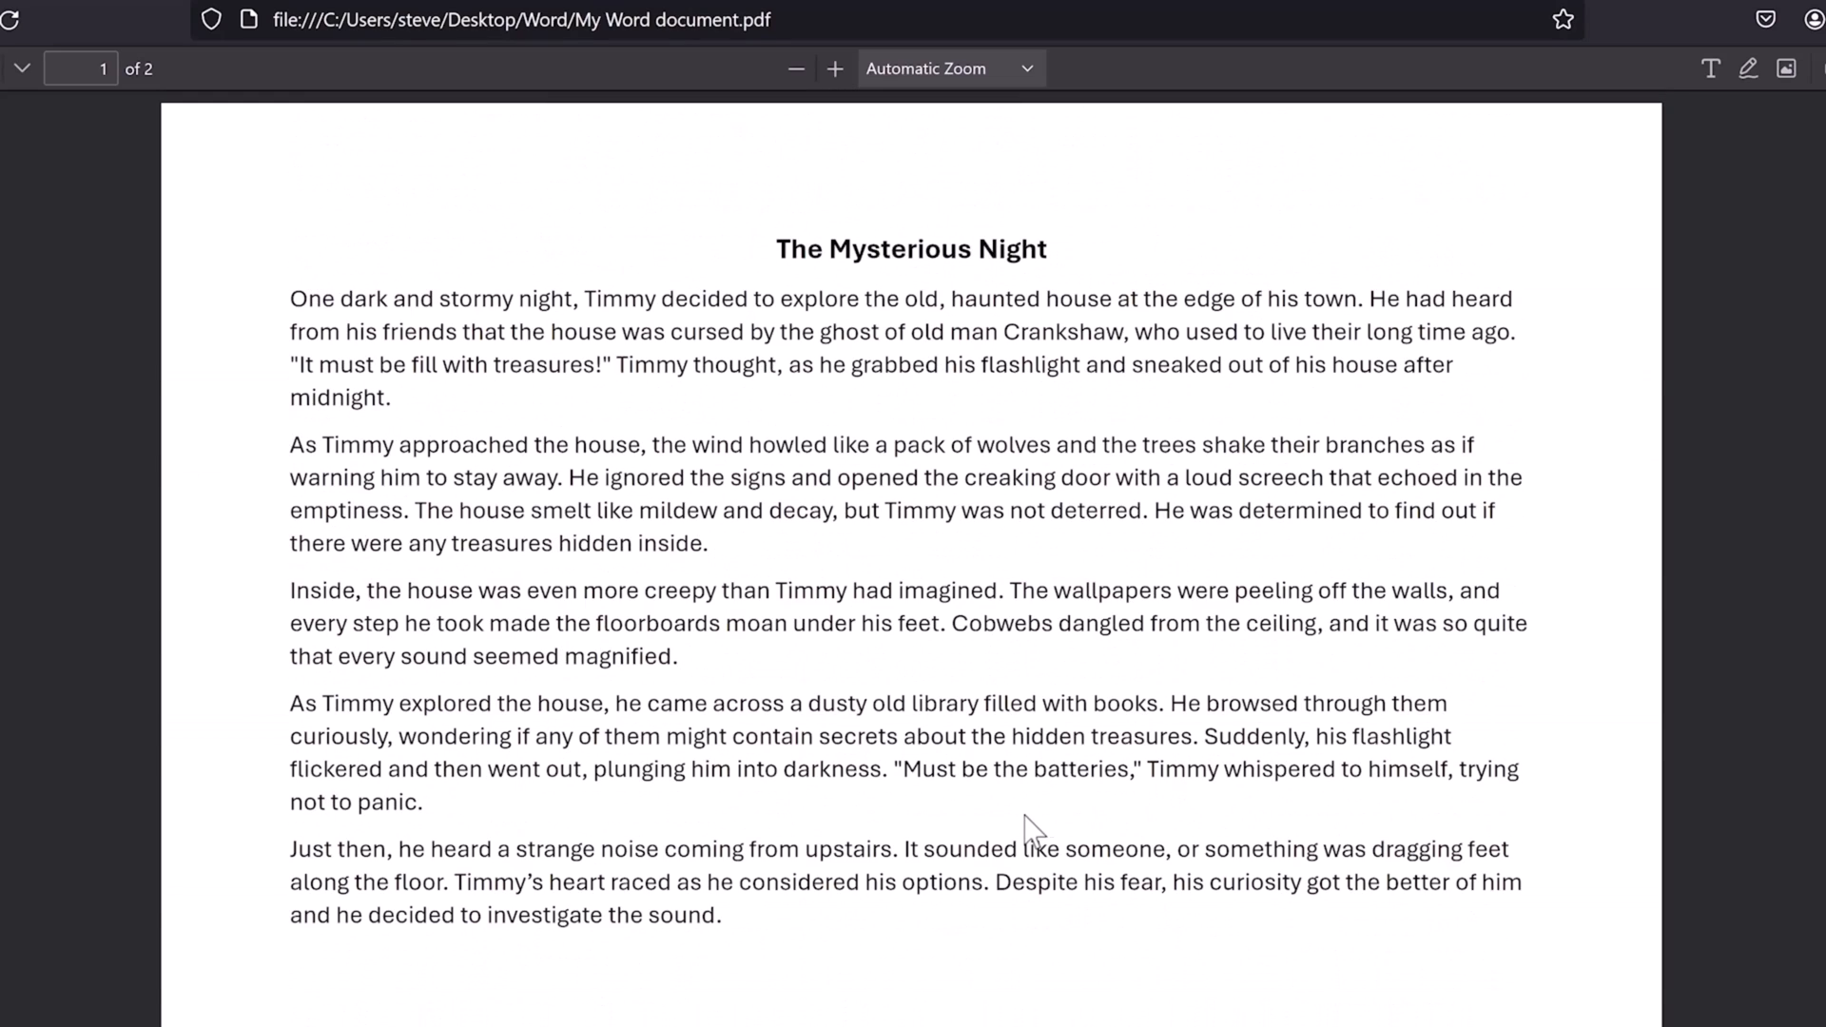